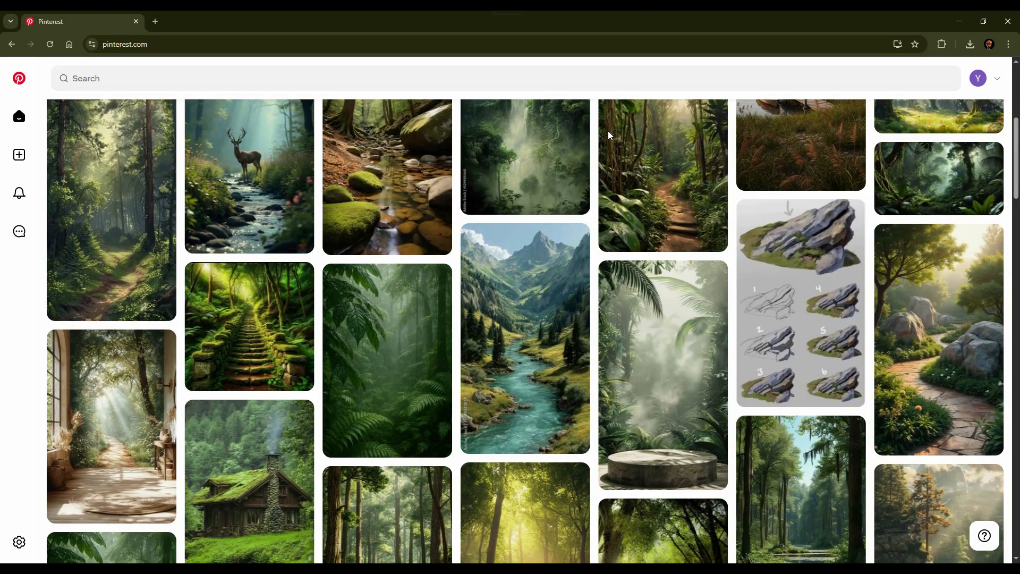
Step: Search Pinterest for "forest landscape" and browse the pins for reference images
{"action": "scroll", "coordinate": [607, 131], "scroll_direction": "down", "scroll_amount": 3}
{"action": "scroll", "coordinate": [608, 130], "scroll_direction": "down", "scroll_amount": 2}
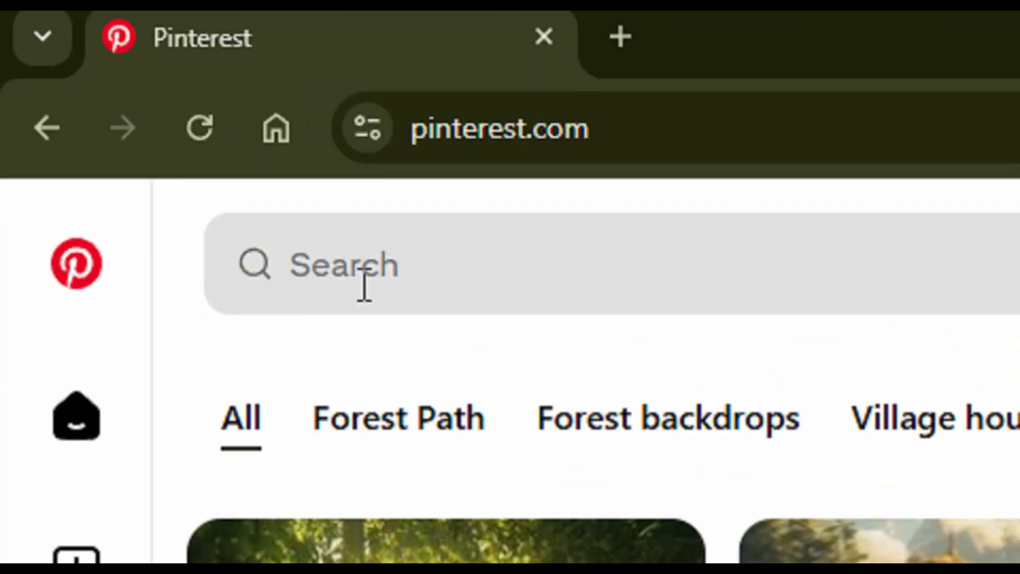
{"action": "left_click", "coordinate": [364, 286]}
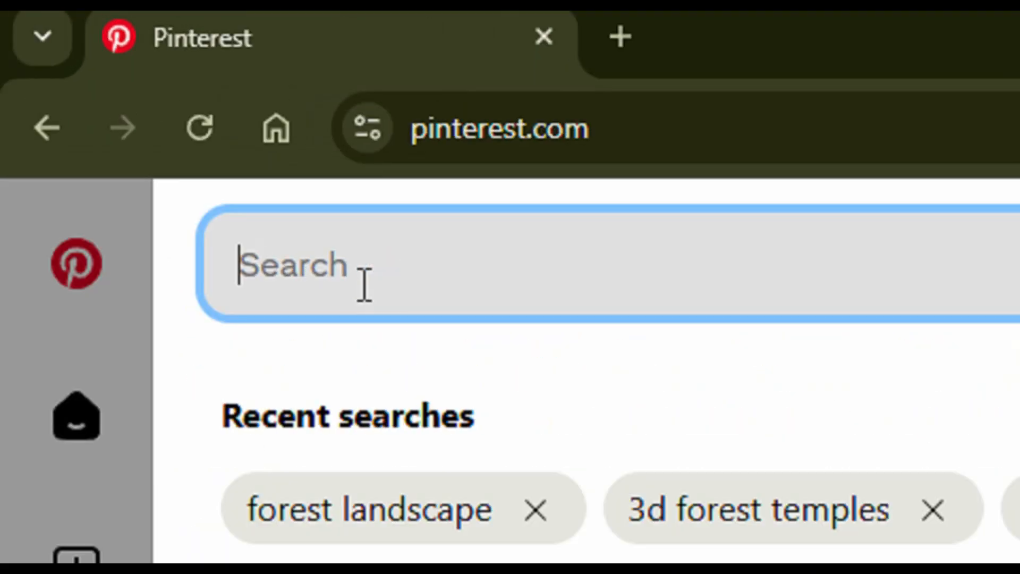
{"action": "type", "text": "forest landscape"}
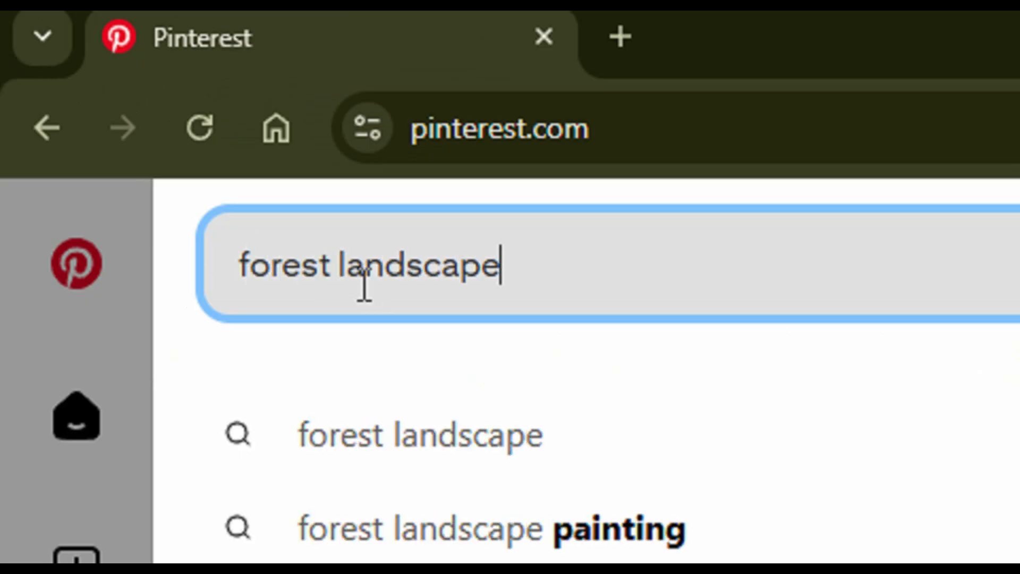
{"action": "key", "text": "Return"}
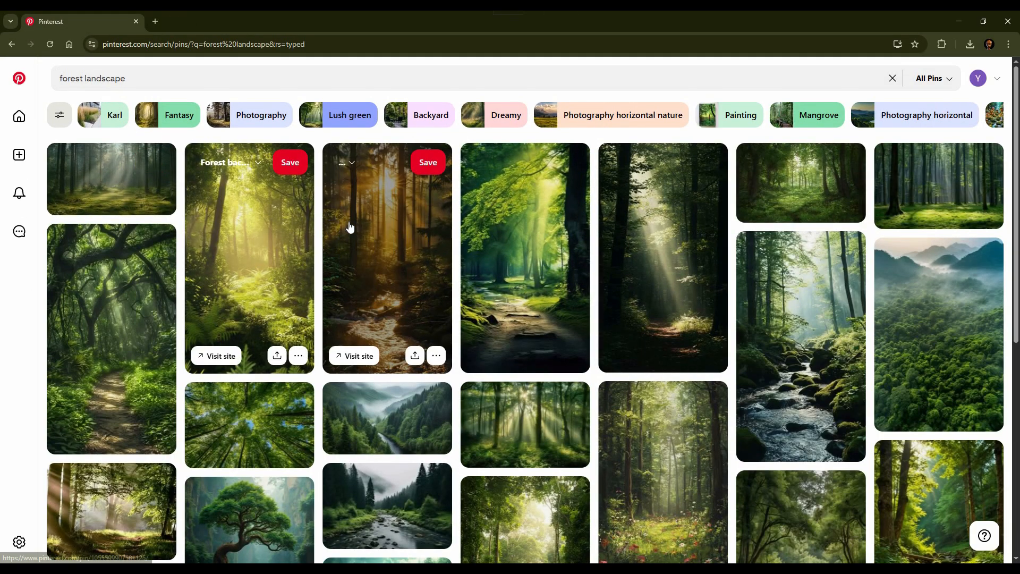
{"action": "scroll", "coordinate": [518, 274], "scroll_direction": "down", "scroll_amount": 8}
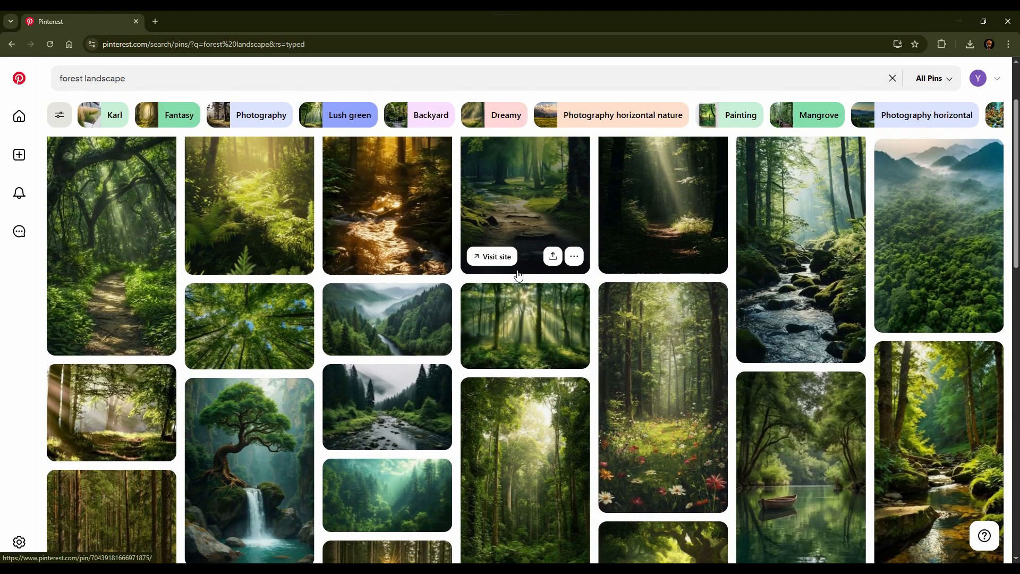
{"action": "scroll", "coordinate": [517, 271], "scroll_direction": "down", "scroll_amount": 4}
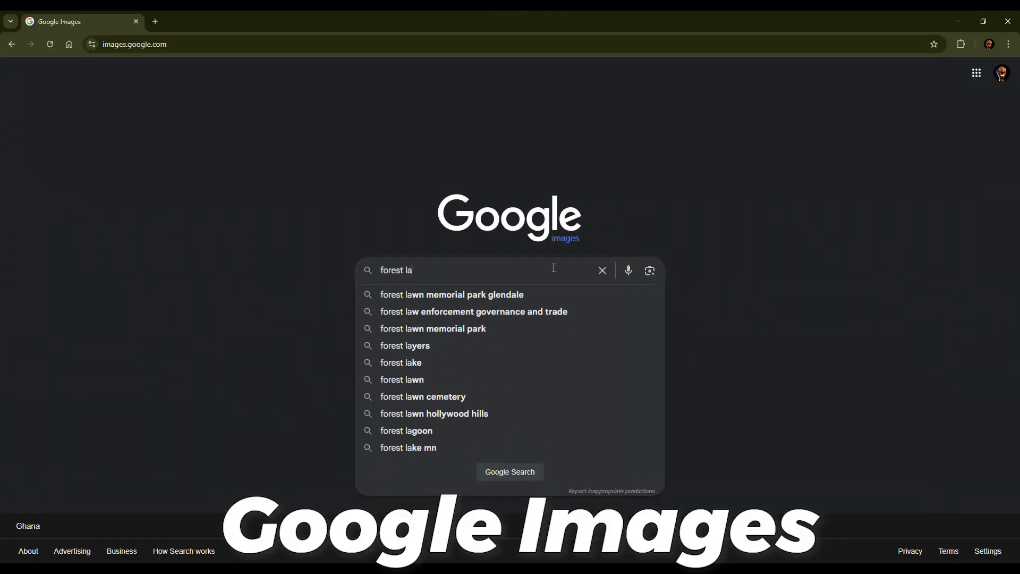
Step: Search Google Images and Pexels for "forest landscape" and browse the Pexels photos
{"action": "key", "text": "Return"}
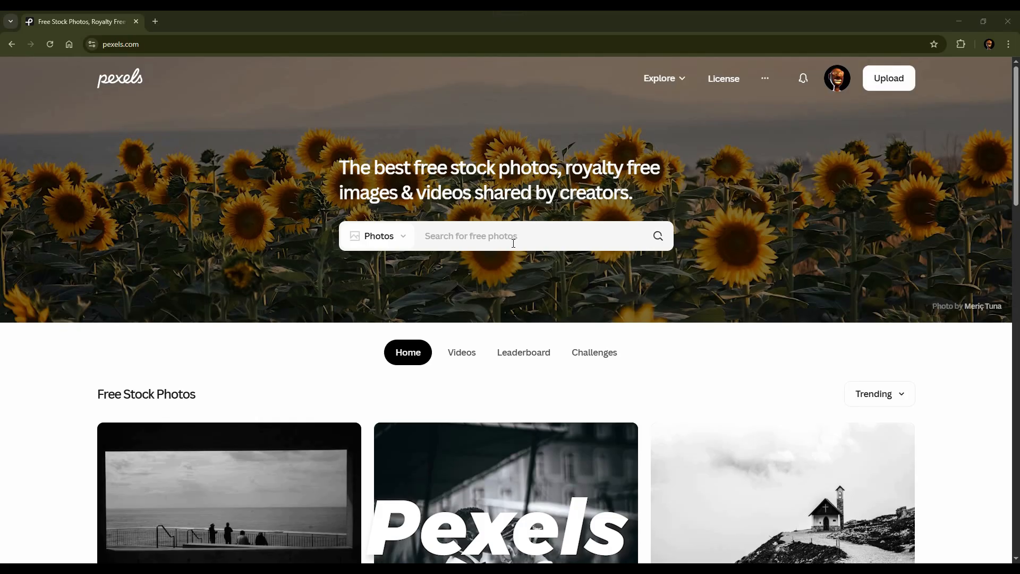
{"action": "left_click", "coordinate": [512, 243]}
{"action": "type", "text": "forest landscape"}
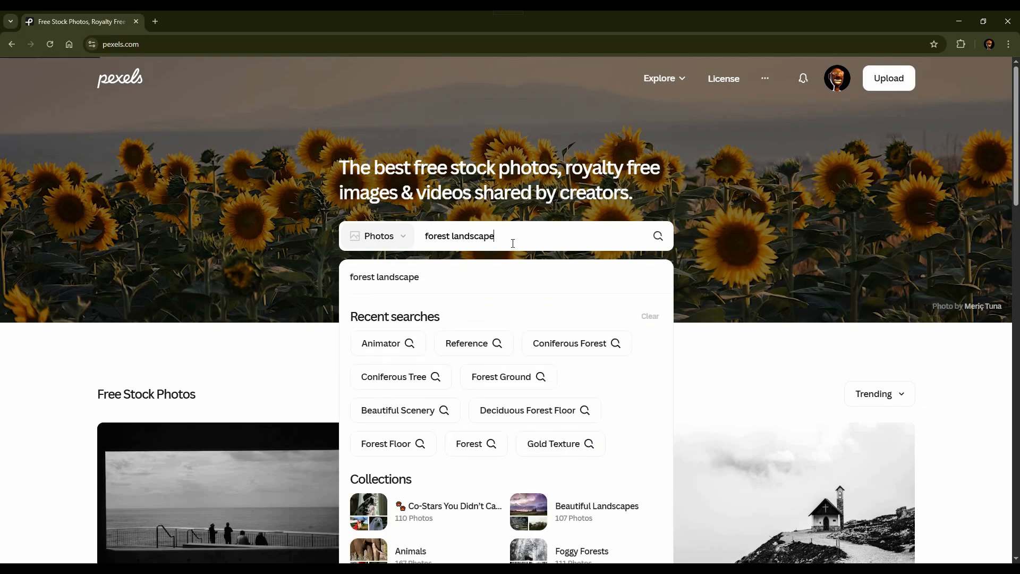
{"action": "key", "text": "Return"}
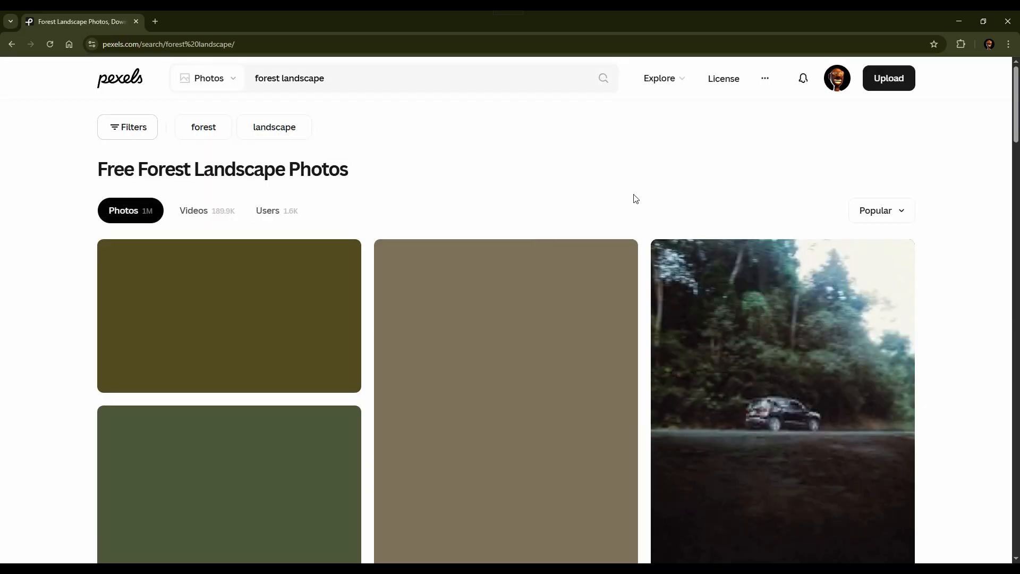
{"action": "scroll", "coordinate": [632, 169], "scroll_direction": "down", "scroll_amount": 15}
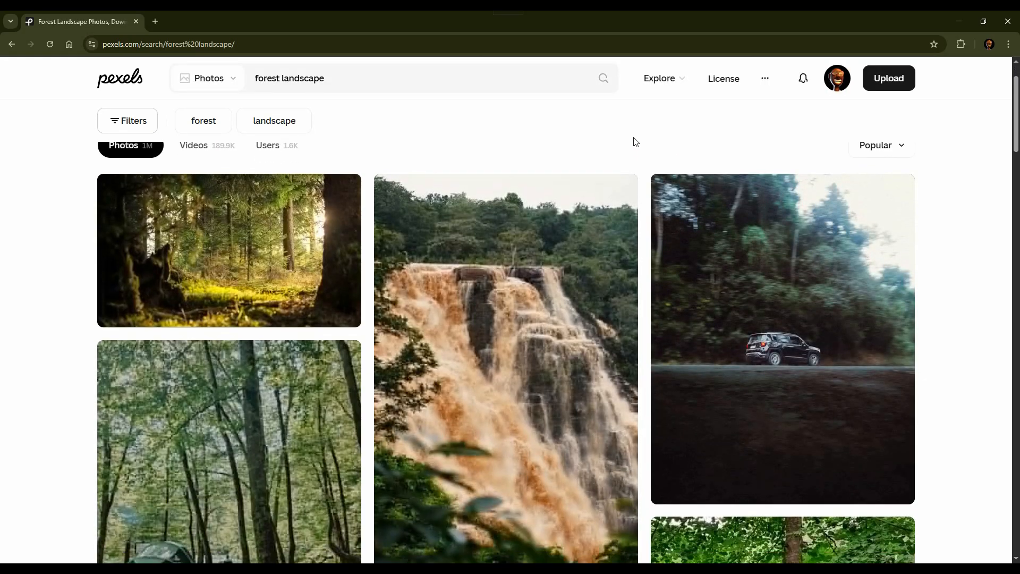
{"action": "scroll", "coordinate": [634, 141], "scroll_direction": "down", "scroll_amount": 15}
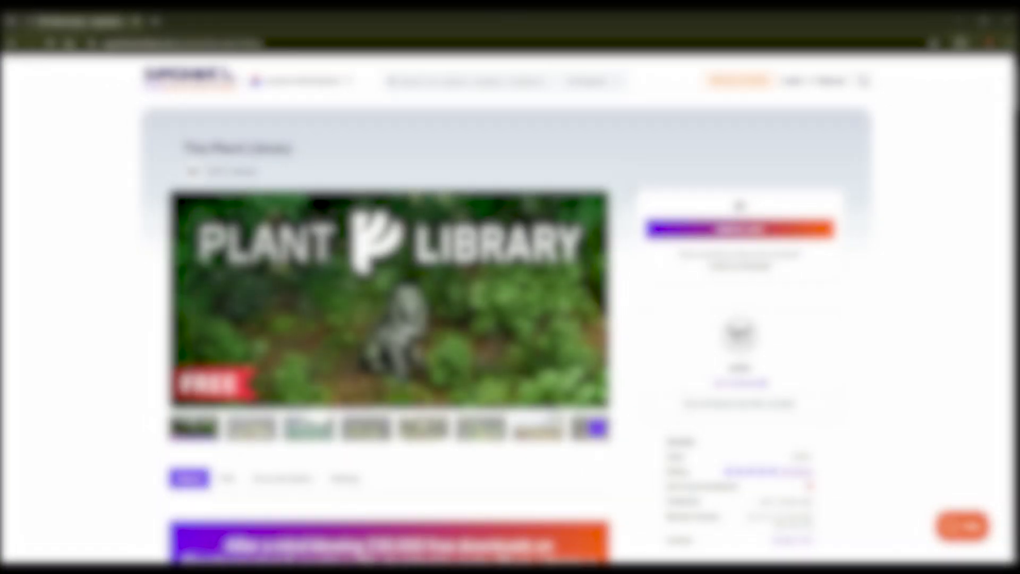
Step: Skim the OpenScatter GitHub page and open the free Plant Models Vol 60 product on Maxtree
{"action": "scroll", "coordinate": [631, 187], "scroll_direction": "down", "scroll_amount": 2}
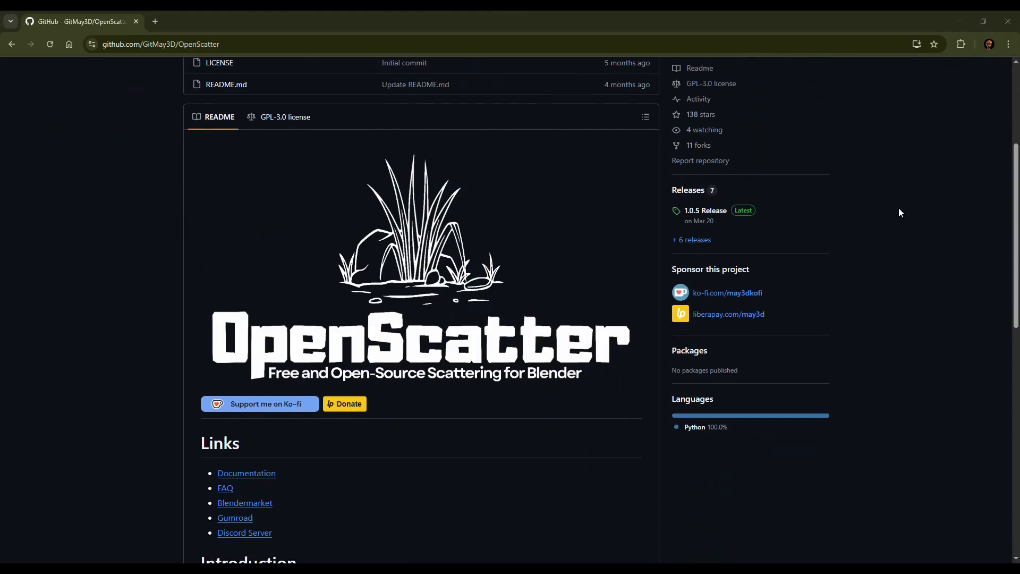
{"action": "scroll", "coordinate": [898, 209], "scroll_direction": "down", "scroll_amount": 2}
{"action": "scroll", "coordinate": [898, 213], "scroll_direction": "down", "scroll_amount": 2}
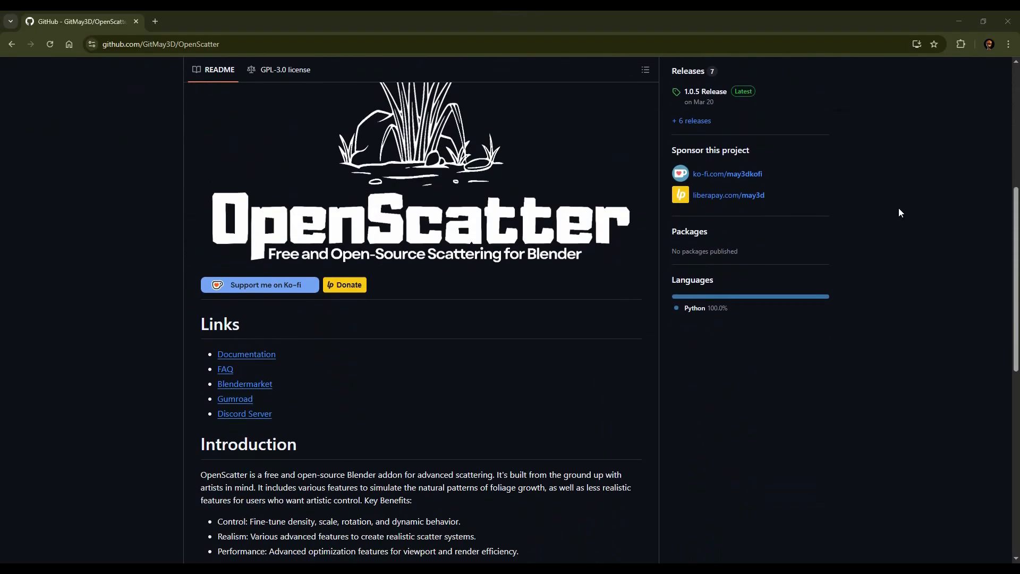
{"action": "scroll", "coordinate": [898, 212], "scroll_direction": "down", "scroll_amount": 3}
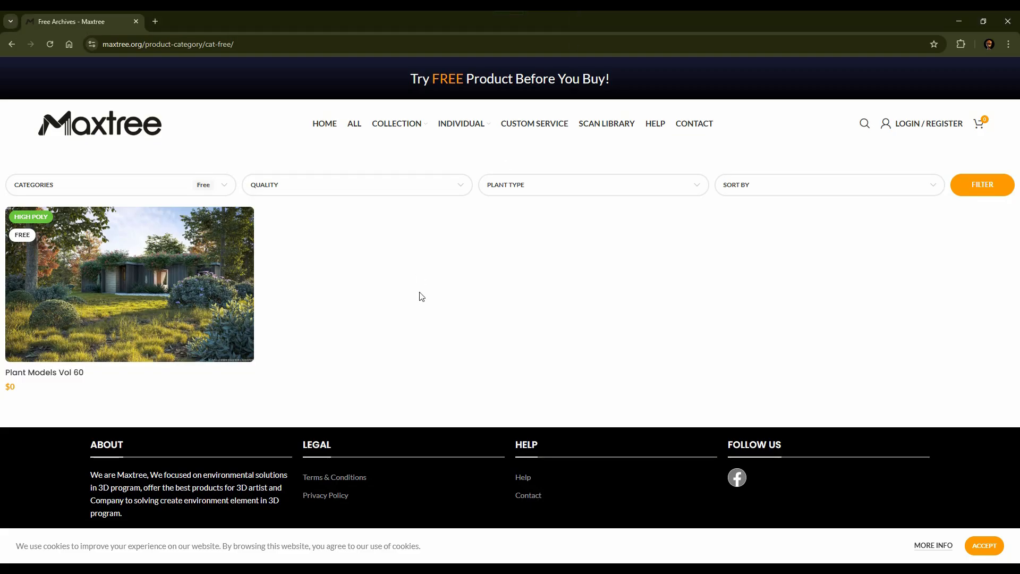
{"action": "left_click", "coordinate": [164, 276]}
{"action": "scroll", "coordinate": [664, 266], "scroll_direction": "up", "scroll_amount": 1}
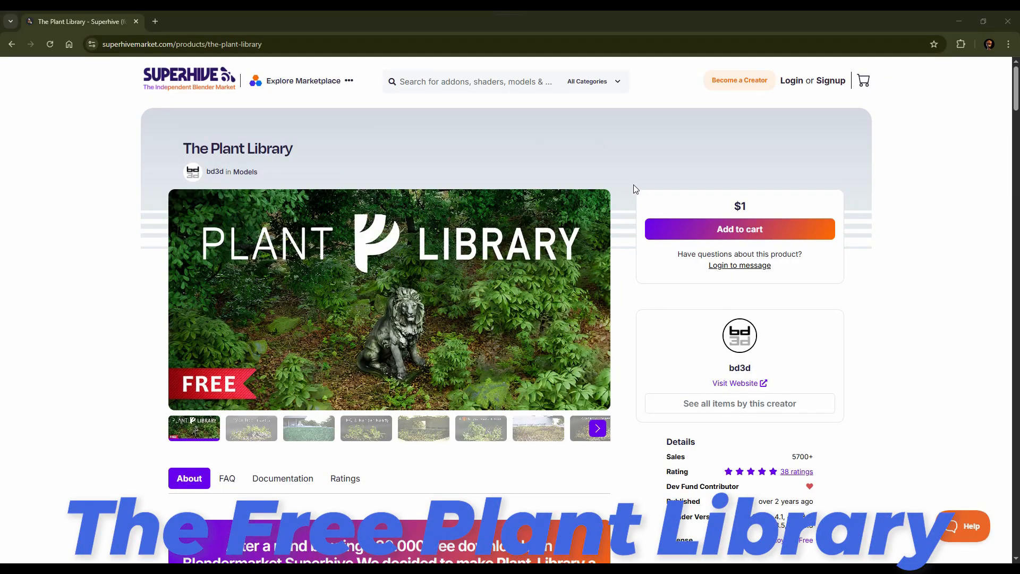
Step: Read through The Plant Library product page on Superhive, including its sections on included vegetation assets and asset browser support
{"action": "scroll", "coordinate": [631, 184], "scroll_direction": "down", "scroll_amount": 8}
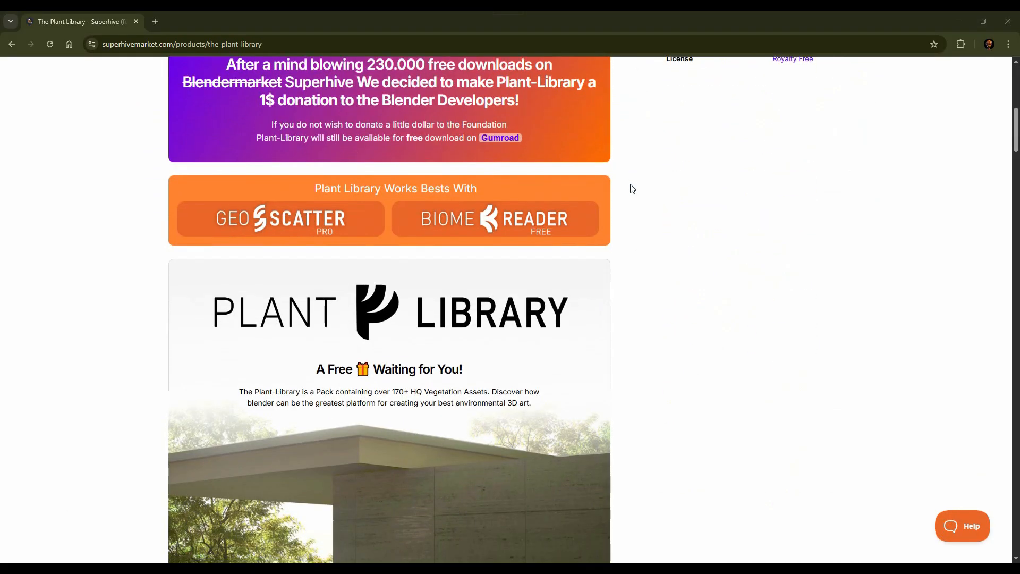
{"action": "scroll", "coordinate": [632, 188], "scroll_direction": "down", "scroll_amount": 14}
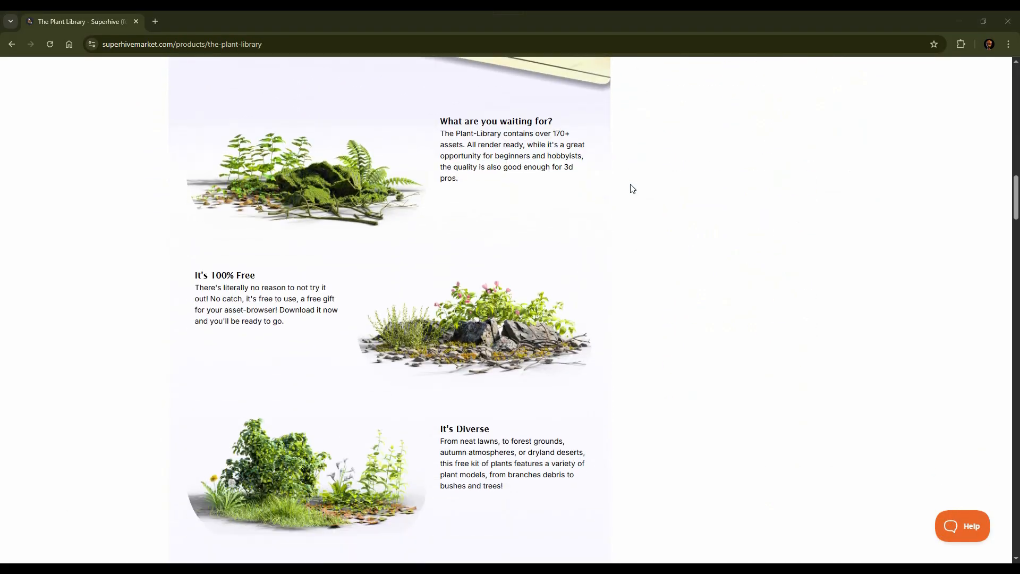
{"action": "scroll", "coordinate": [632, 189], "scroll_direction": "down", "scroll_amount": 5}
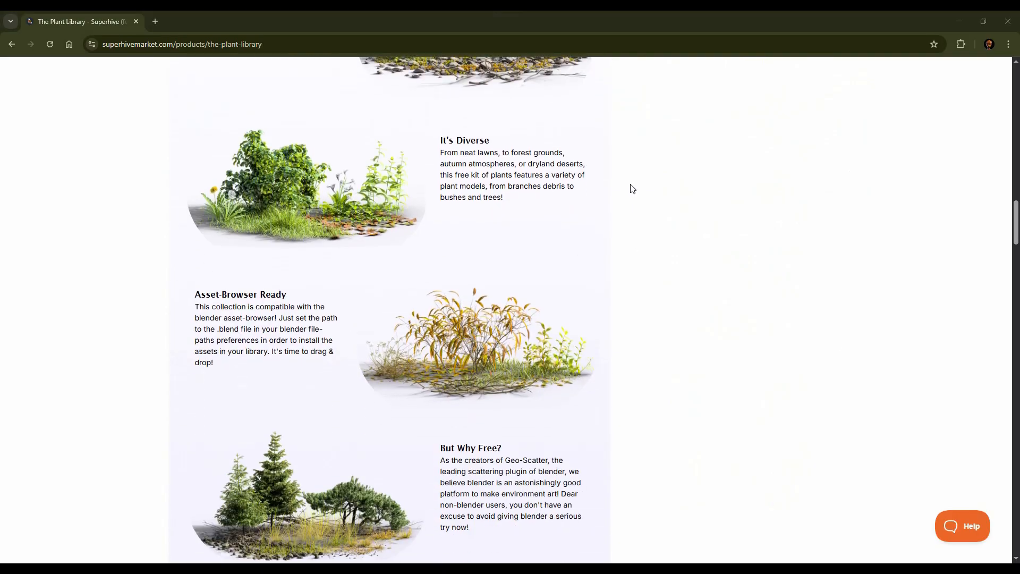
{"action": "scroll", "coordinate": [632, 189], "scroll_direction": "down", "scroll_amount": 1}
{"action": "scroll", "coordinate": [632, 188], "scroll_direction": "down", "scroll_amount": 8}
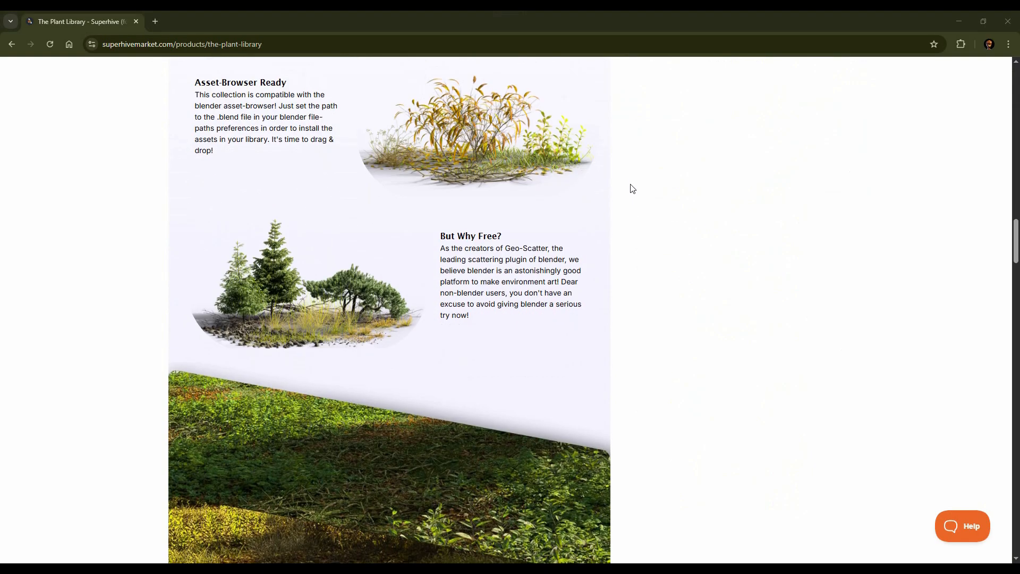
{"action": "scroll", "coordinate": [632, 188], "scroll_direction": "down", "scroll_amount": 2}
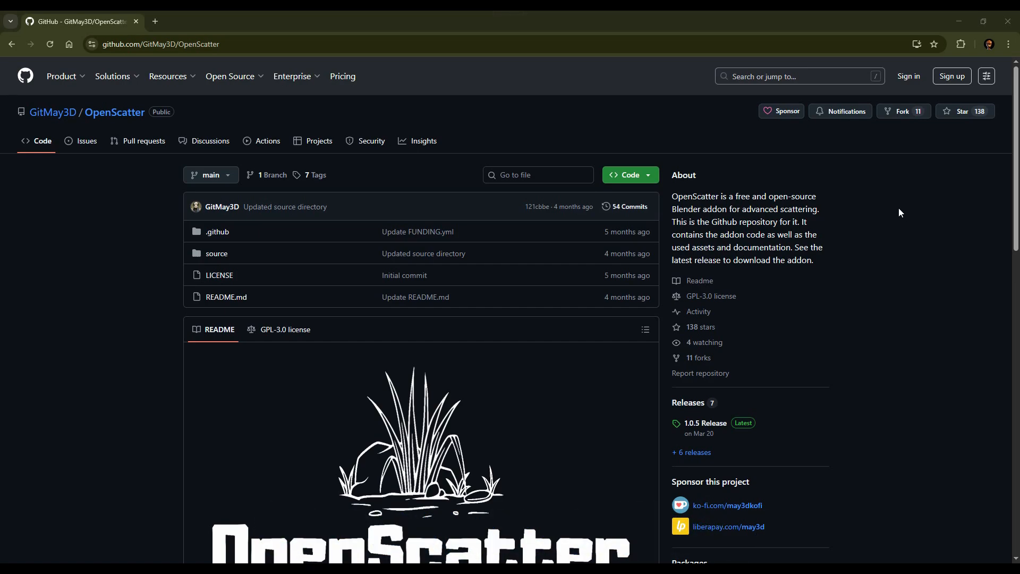
Step: Read the OpenScatter README on GitHub, including its links, introduction and downloading sections
{"action": "scroll", "coordinate": [899, 211], "scroll_direction": "down", "scroll_amount": 4}
{"action": "scroll", "coordinate": [899, 212], "scroll_direction": "down", "scroll_amount": 2}
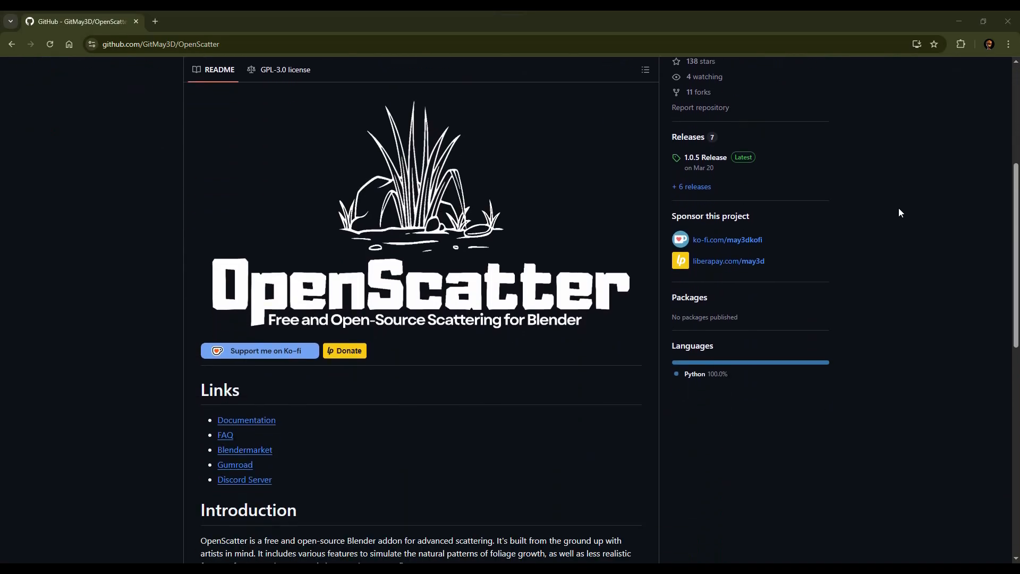
{"action": "scroll", "coordinate": [899, 212], "scroll_direction": "down", "scroll_amount": 2}
{"action": "scroll", "coordinate": [900, 212], "scroll_direction": "down", "scroll_amount": 4}
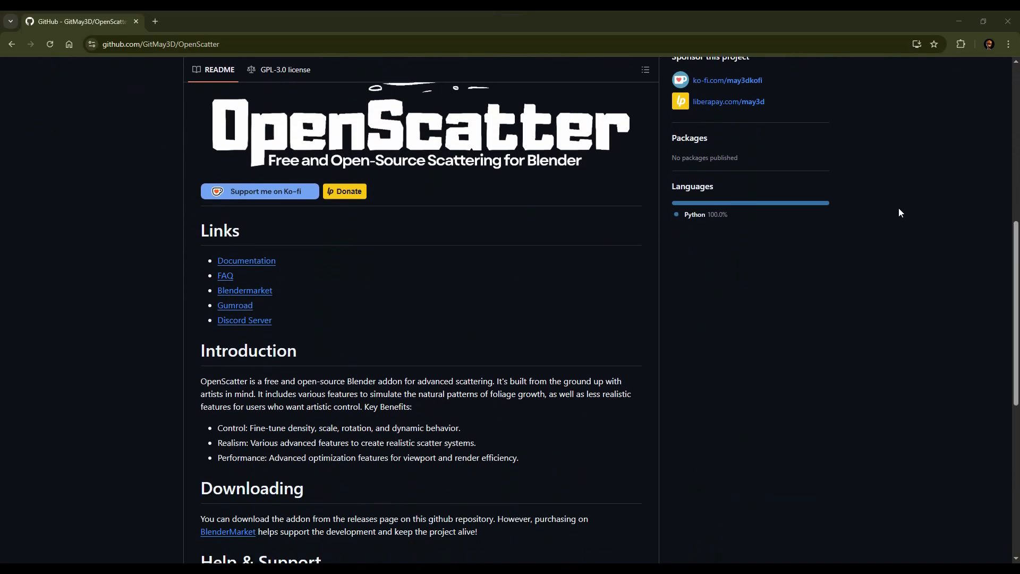
{"action": "scroll", "coordinate": [899, 212], "scroll_direction": "down", "scroll_amount": 2}
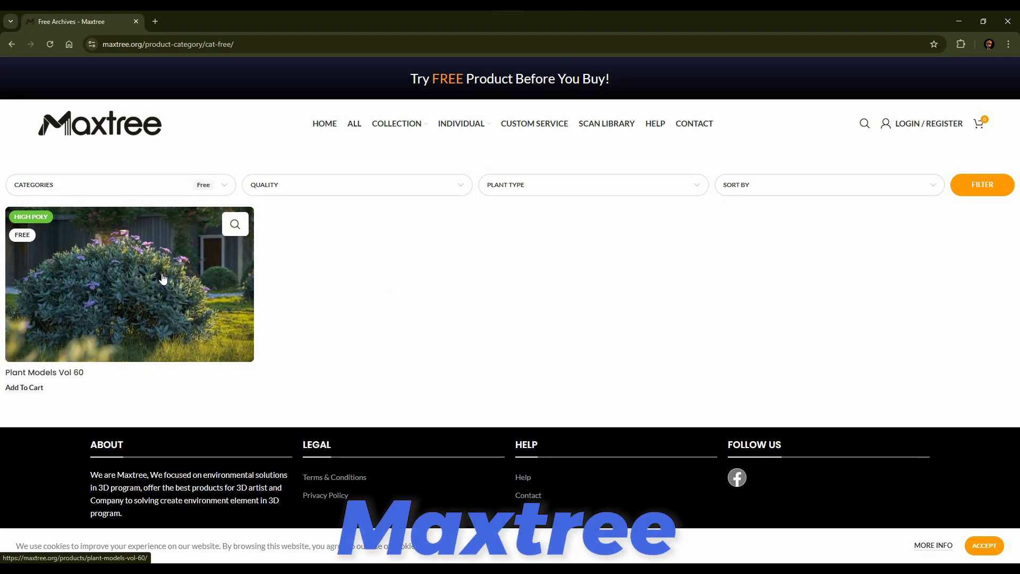
Step: Open the free Plant Models Vol 60 product on Maxtree and view its gallery preview images
{"action": "left_click", "coordinate": [167, 282]}
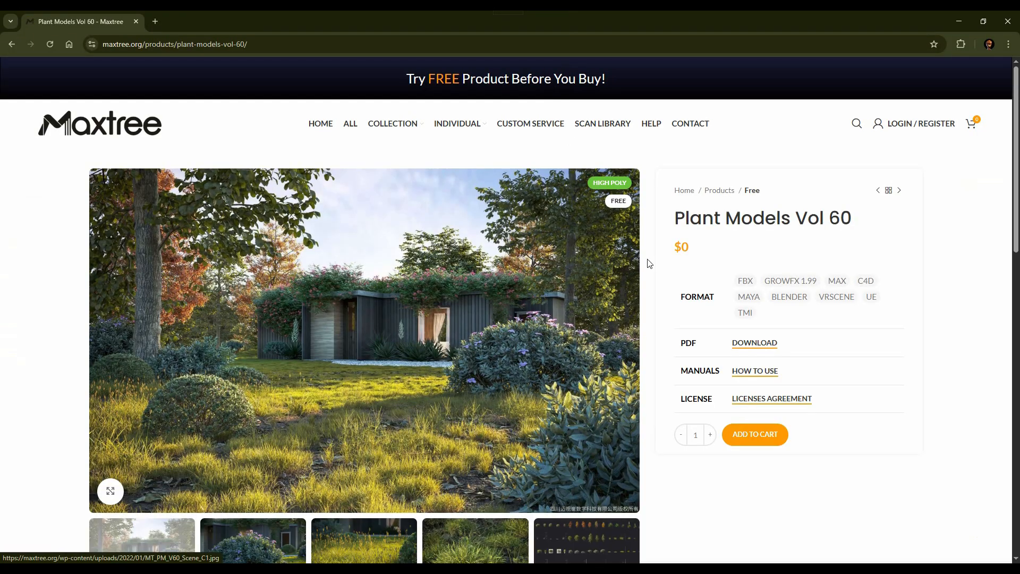
{"action": "scroll", "coordinate": [662, 267], "scroll_direction": "down", "scroll_amount": 2}
{"action": "scroll", "coordinate": [662, 266], "scroll_direction": "up", "scroll_amount": 1}
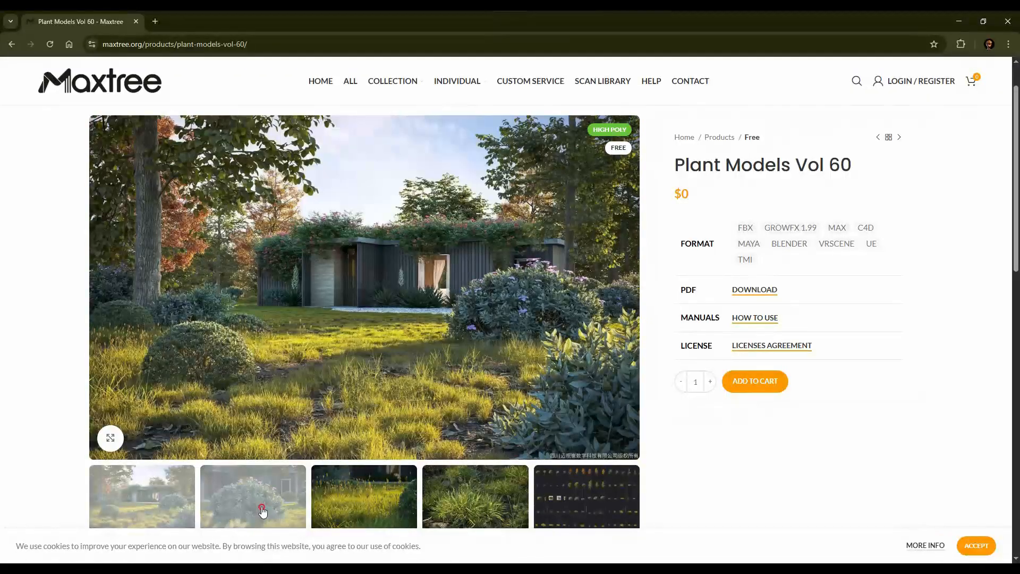
{"action": "left_click", "coordinate": [262, 513]}
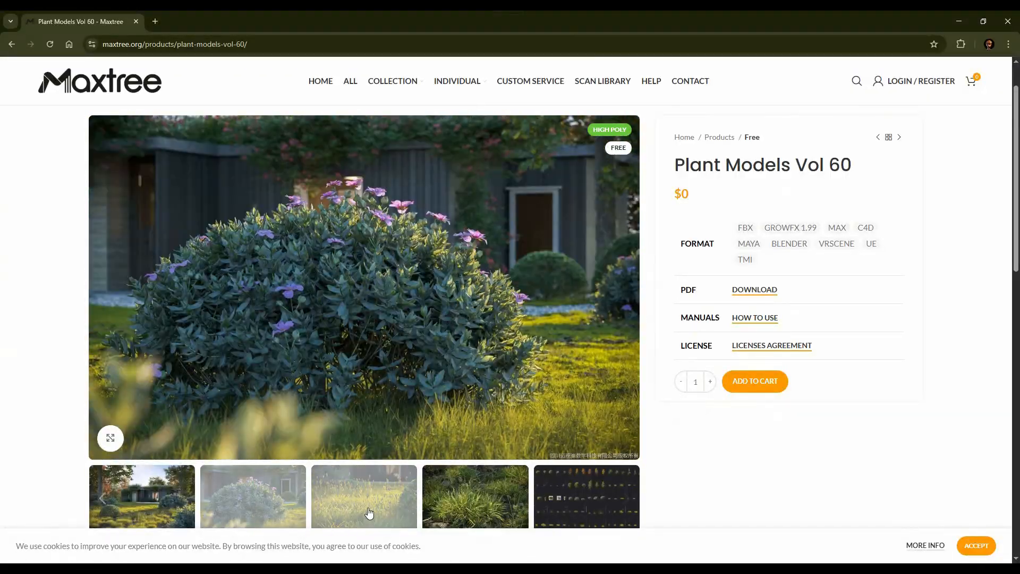
{"action": "left_click", "coordinate": [369, 511]}
{"action": "left_click", "coordinate": [489, 505]}
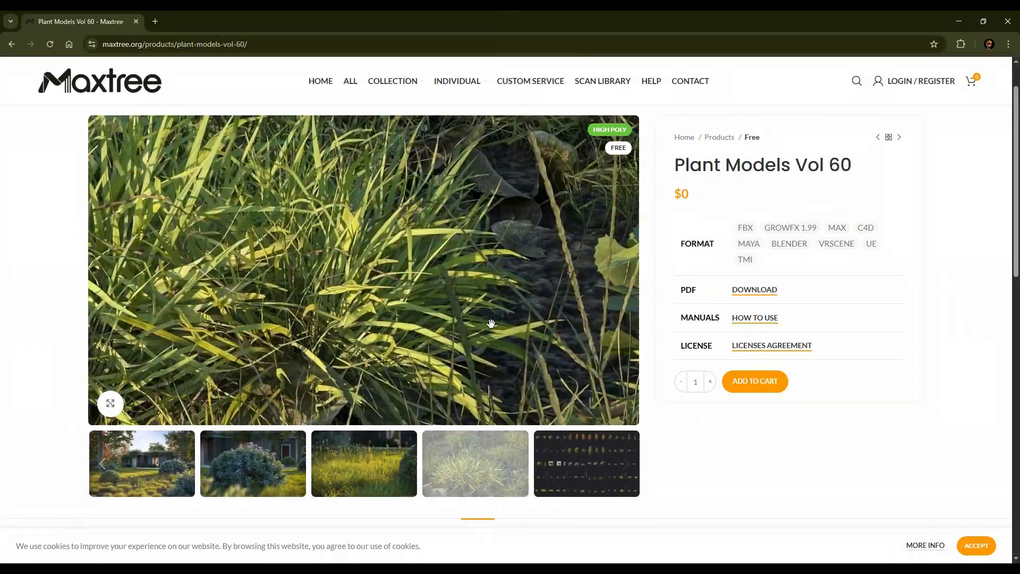
{"action": "left_click", "coordinate": [581, 467]}
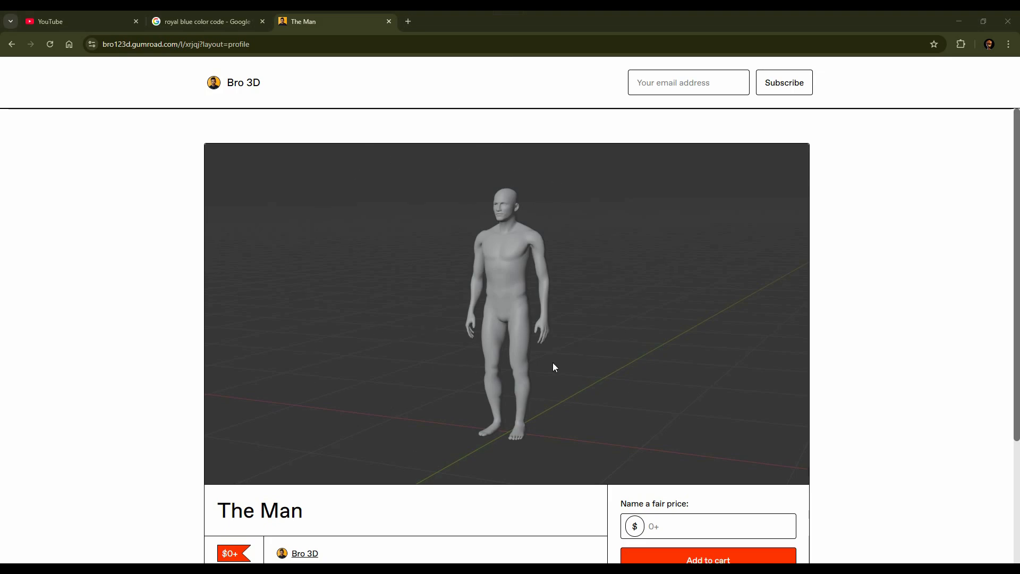
Step: Look over the Gumroad product page for The Man human scale model
{"action": "scroll", "coordinate": [608, 277], "scroll_direction": "down", "scroll_amount": 3}
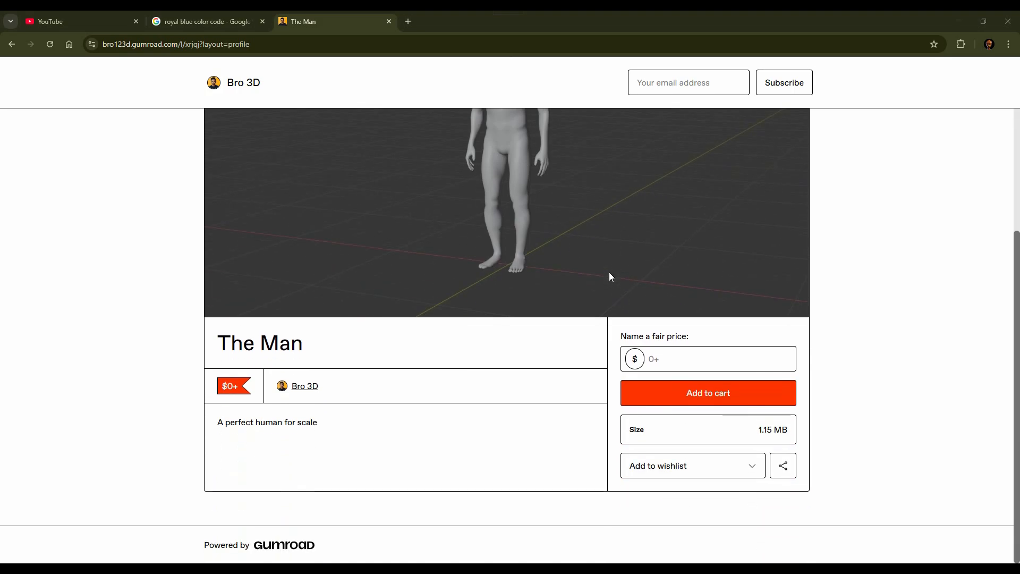
{"action": "scroll", "coordinate": [610, 276], "scroll_direction": "up", "scroll_amount": 3}
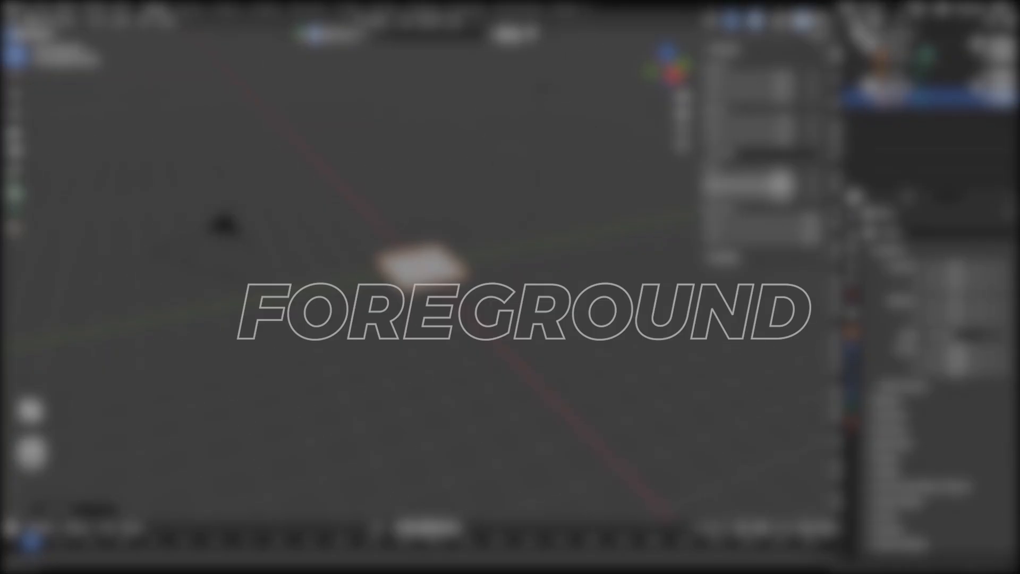
Step: In Blender, enlarge the plane uniformly on all axes and apply its scale
{"action": "left_click_drag", "start_coordinate": [749, 171], "coordinate": [749, 198]}
{"action": "type", "text": "10"}
{"action": "key", "text": "Return"}
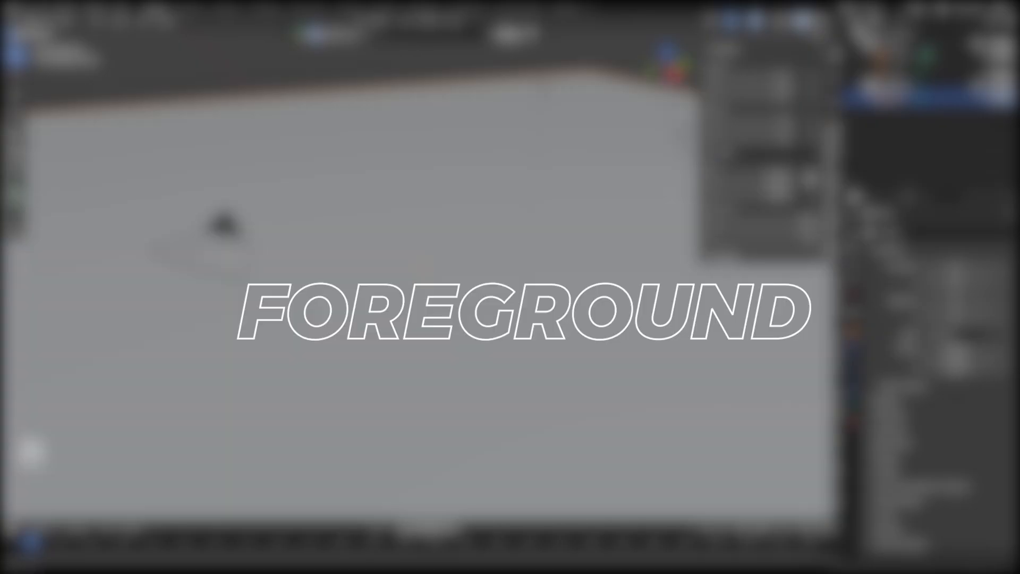
{"action": "scroll", "coordinate": [452, 287], "scroll_direction": "down", "scroll_amount": 5}
{"action": "key", "text": "ctrl+a"}
{"action": "left_click", "coordinate": [438, 286]}
{"action": "scroll", "coordinate": [451, 287], "scroll_direction": "up", "scroll_amount": 5}
{"action": "scroll", "coordinate": [451, 287], "scroll_direction": "down", "scroll_amount": 5}
Step: Move the enlarged plane along the Y axis
{"action": "key", "text": "g"}
{"action": "key", "text": "y"}
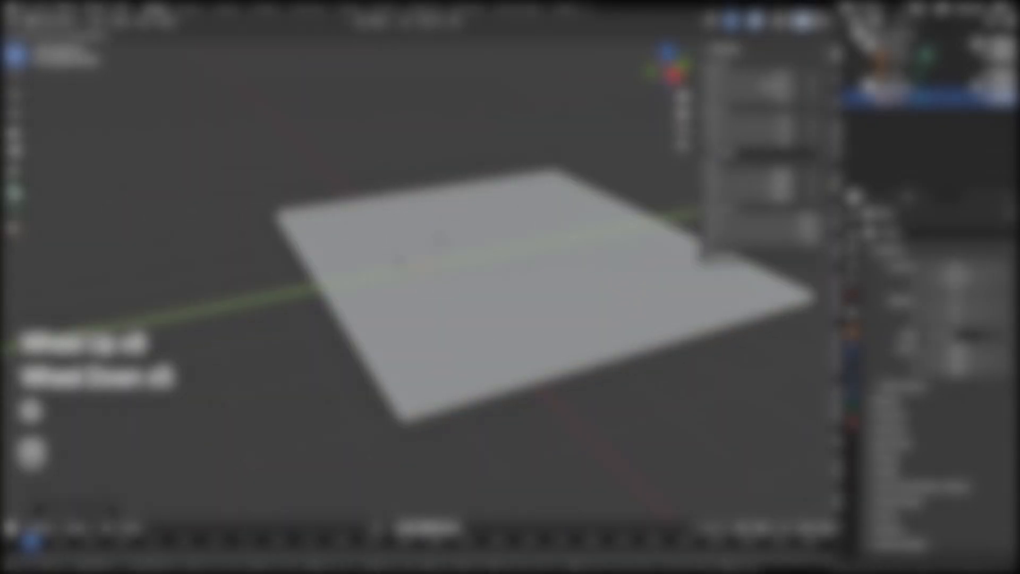
{"action": "left_click", "coordinate": [573, 265]}
Step: Create a collection named Foreground under the Scene Collection and hide the default cube
{"action": "left_click_drag", "start_coordinate": [838, 18], "coordinate": [433, 43]}
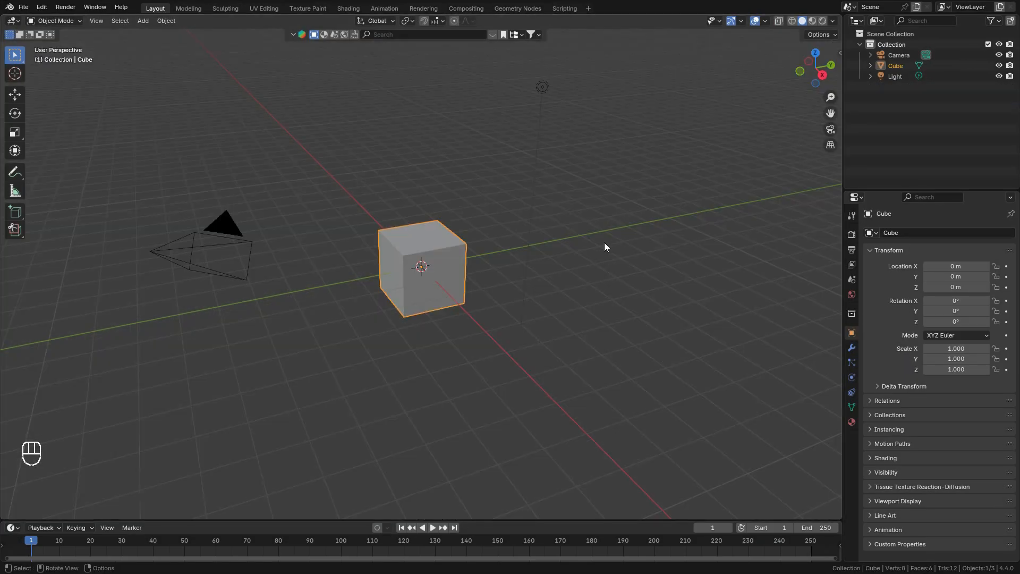
{"action": "left_click", "coordinate": [890, 33]}
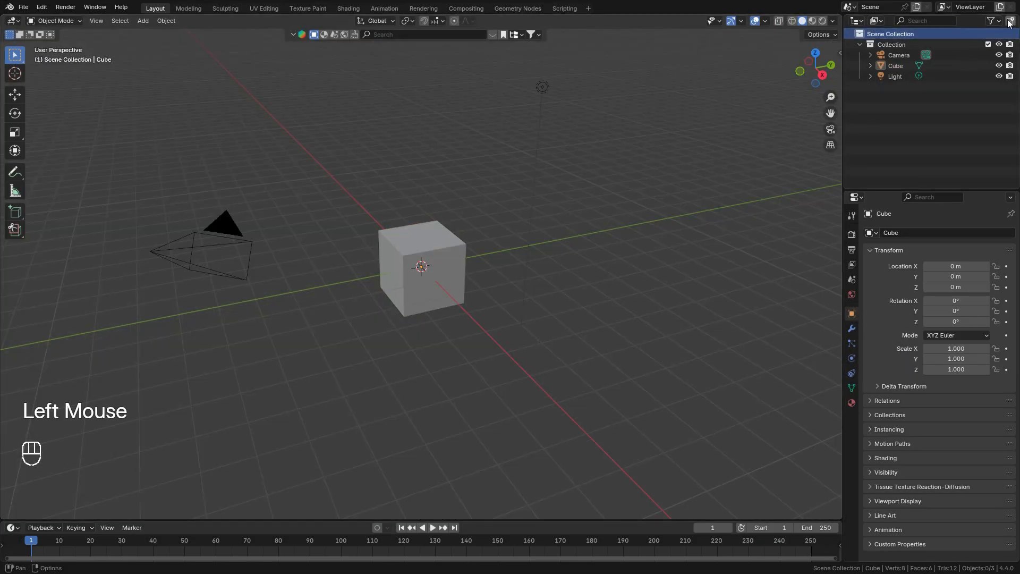
{"action": "left_click", "coordinate": [900, 90]}
{"action": "type", "text": "Foreground"}
{"action": "left_click", "coordinate": [999, 65]}
Step: Add a plane to the Foreground collection and set its scale to 30 on X, Y and Z
{"action": "key", "text": "shift+a"}
{"action": "left_click", "coordinate": [606, 191]}
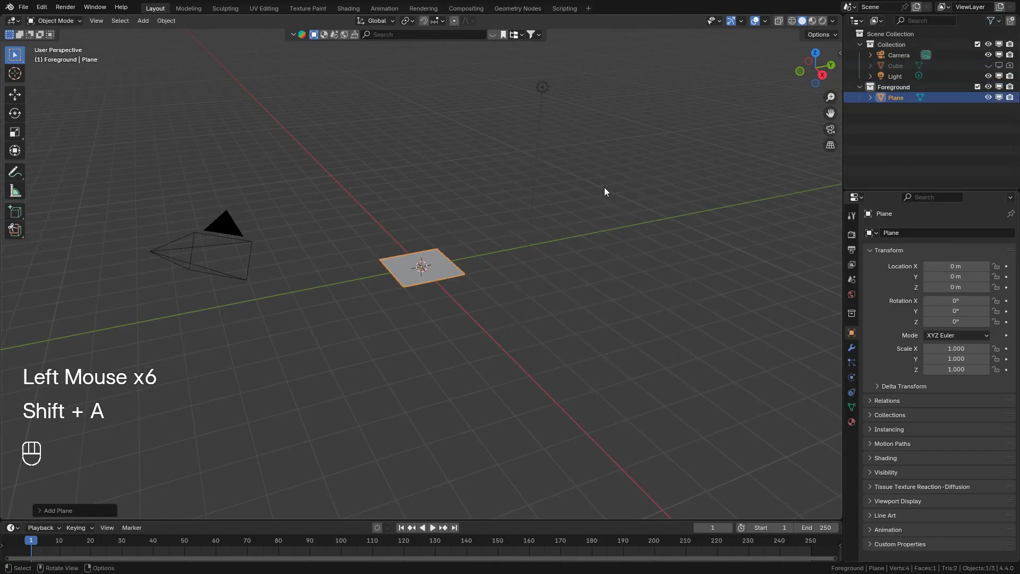
{"action": "key", "text": "n"}
{"action": "left_click", "coordinate": [778, 174]}
{"action": "type", "text": "30"}
{"action": "key", "text": "Return"}
Step: Apply the scale of the ground plane
{"action": "scroll", "coordinate": [514, 275], "scroll_direction": "down", "scroll_amount": 6}
{"action": "key", "text": "ctrl+a"}
{"action": "left_click", "coordinate": [433, 284]}
{"action": "scroll", "coordinate": [423, 279], "scroll_direction": "up", "scroll_amount": 8}
{"action": "scroll", "coordinate": [424, 278], "scroll_direction": "down", "scroll_amount": 3}
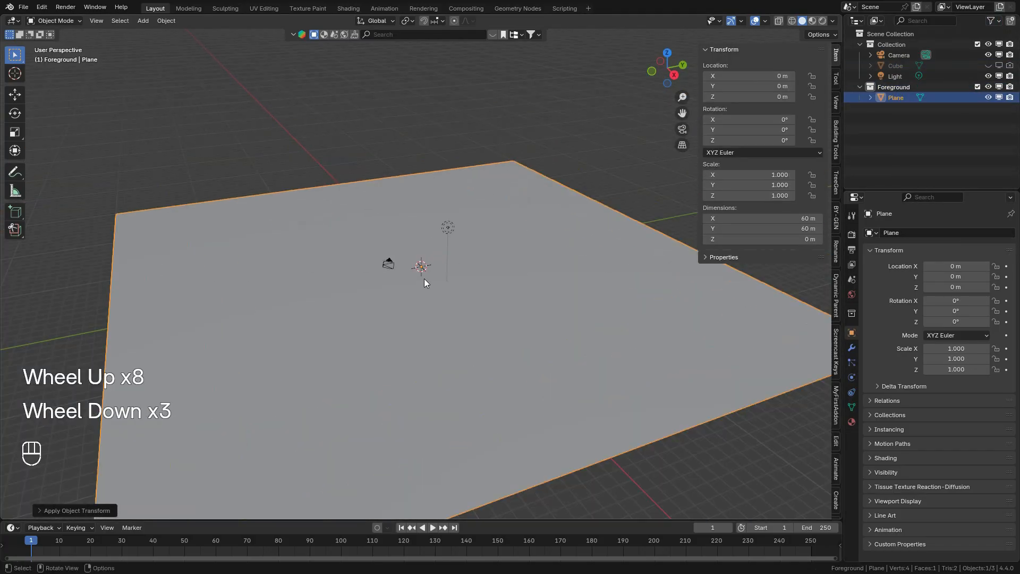
Step: Move the ground plane about 22.2 m along the Y axis and look through the camera in the second viewport
{"action": "key", "text": "g"}
{"action": "key", "text": "y"}
{"action": "left_click", "coordinate": [420, 277]}
{"action": "key", "text": "n"}
{"action": "key", "text": "KP_0"}
{"action": "key", "text": "Home"}
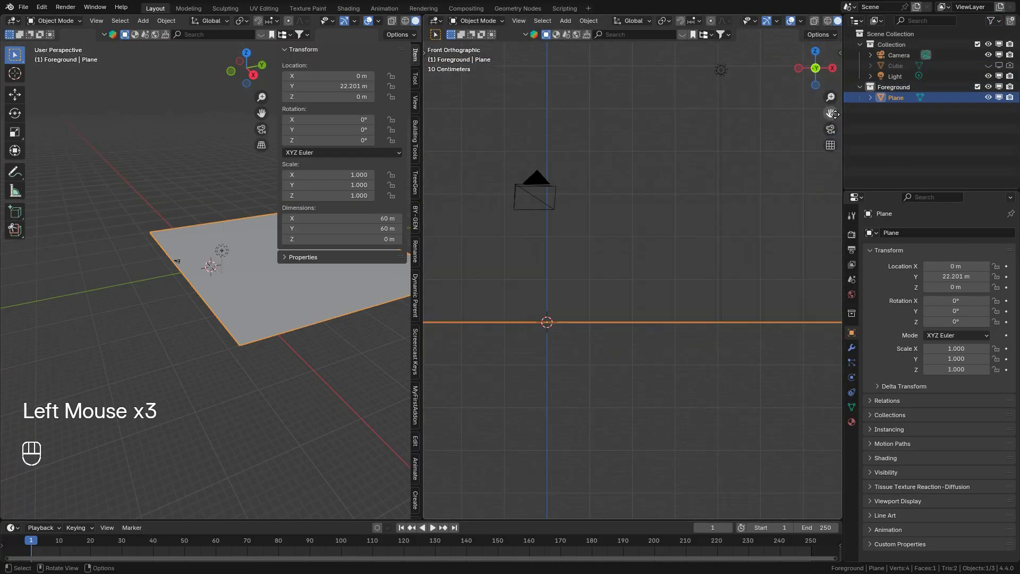
{"action": "key", "text": "KP_0"}
{"action": "left_click_drag", "start_coordinate": [830, 113], "coordinate": [830, 113], "text": "shift"}
{"action": "left_click", "coordinate": [926, 54]}
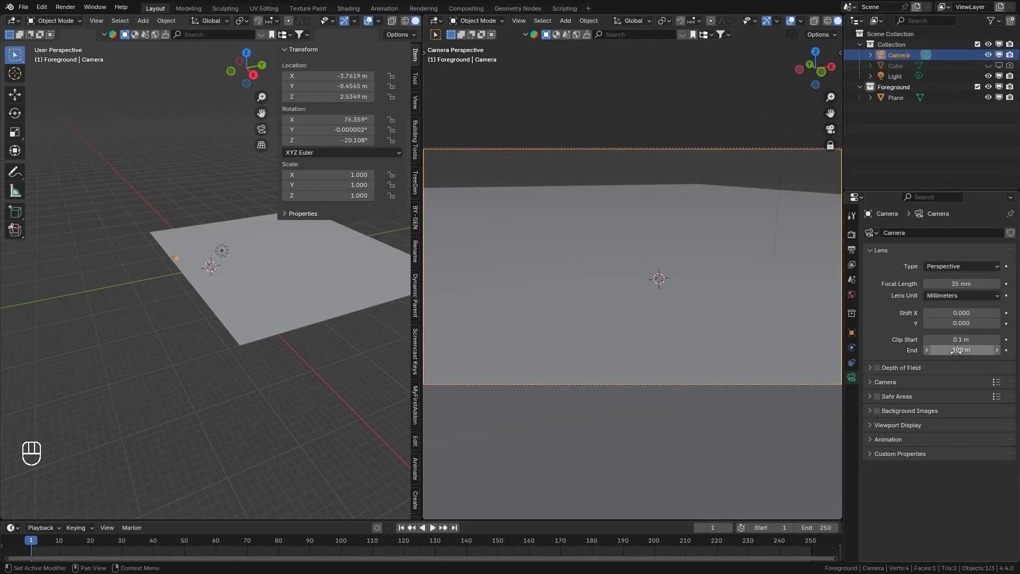
Step: Subdivide the ground plane's mesh in Edit Mode using 100 cuts
{"action": "left_click", "coordinate": [895, 97]}
{"action": "key", "text": "Tab"}
{"action": "left_click", "coordinate": [242, 21]}
{"action": "left_click", "coordinate": [260, 81]}
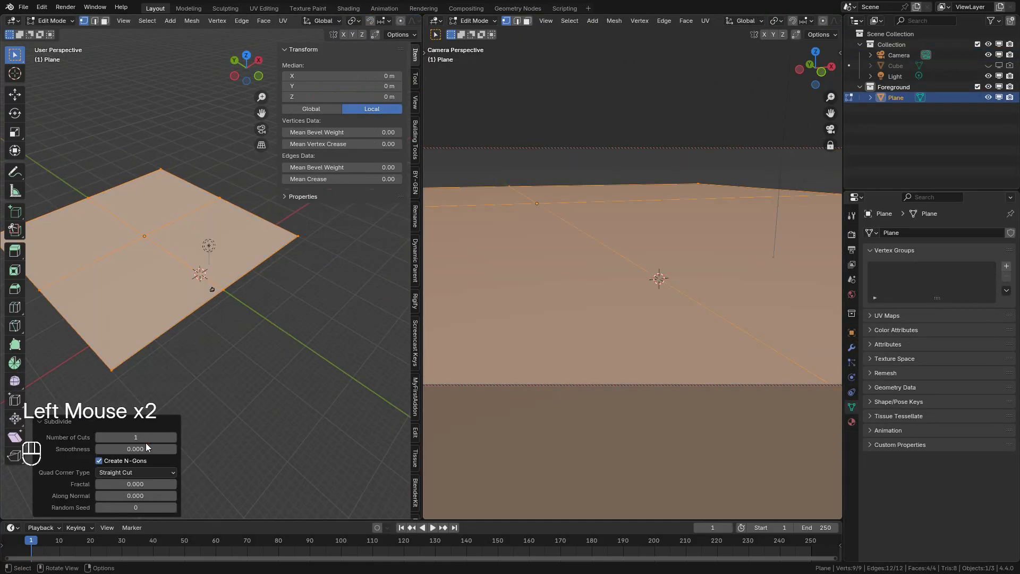
{"action": "double_click", "coordinate": [135, 436]}
{"action": "type", "text": "100"}
{"action": "key", "text": "Return"}
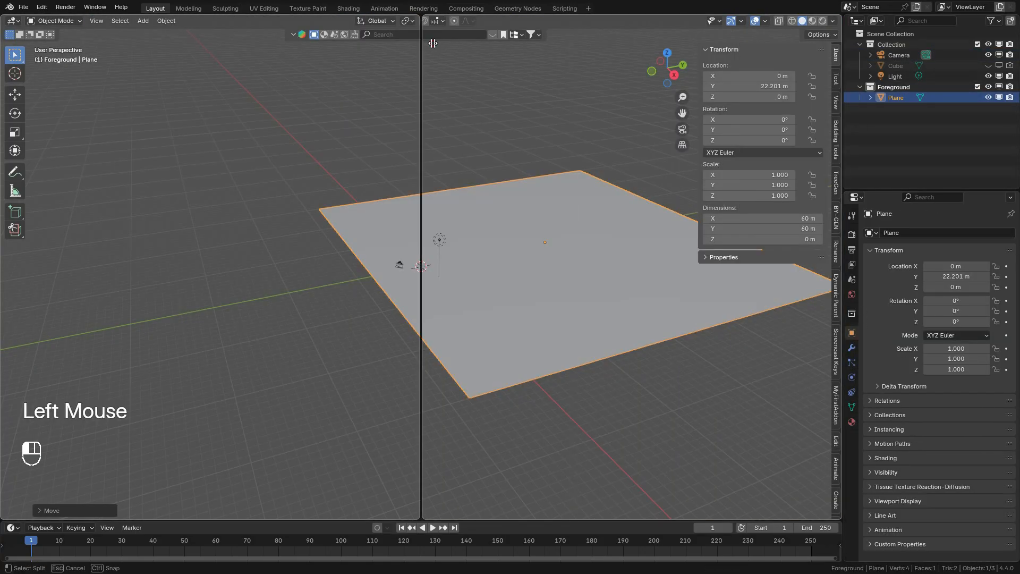
Step: Show the camera view in the second viewport and open the camera's clip end distance for editing
{"action": "key", "text": "n"}
{"action": "key", "text": "KP_0"}
{"action": "key", "text": "Home"}
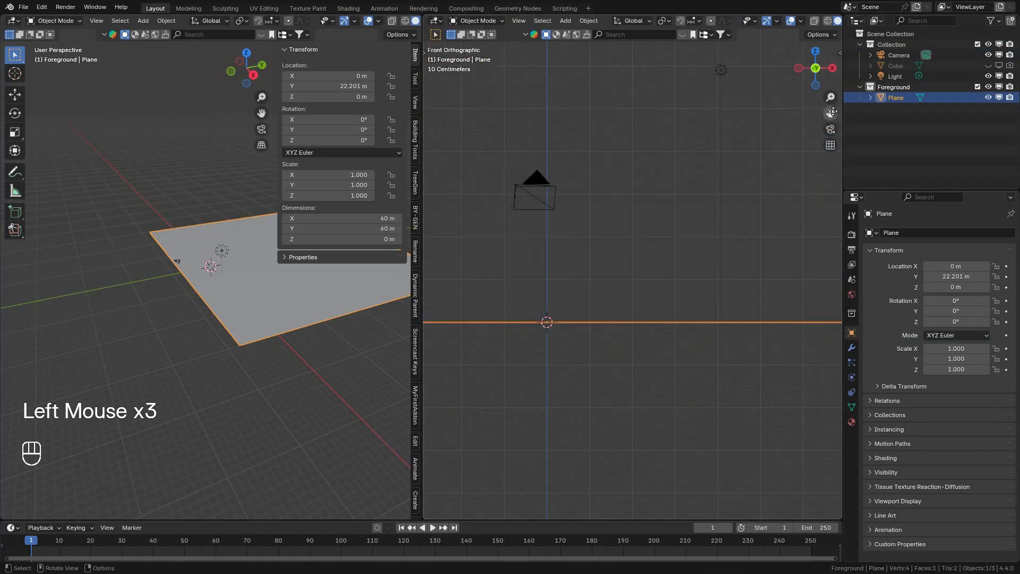
{"action": "key", "text": "KP_0"}
{"action": "left_click_drag", "start_coordinate": [830, 113], "coordinate": [830, 113], "text": "shift"}
{"action": "left_click", "coordinate": [926, 55]}
{"action": "left_click", "coordinate": [954, 349]}
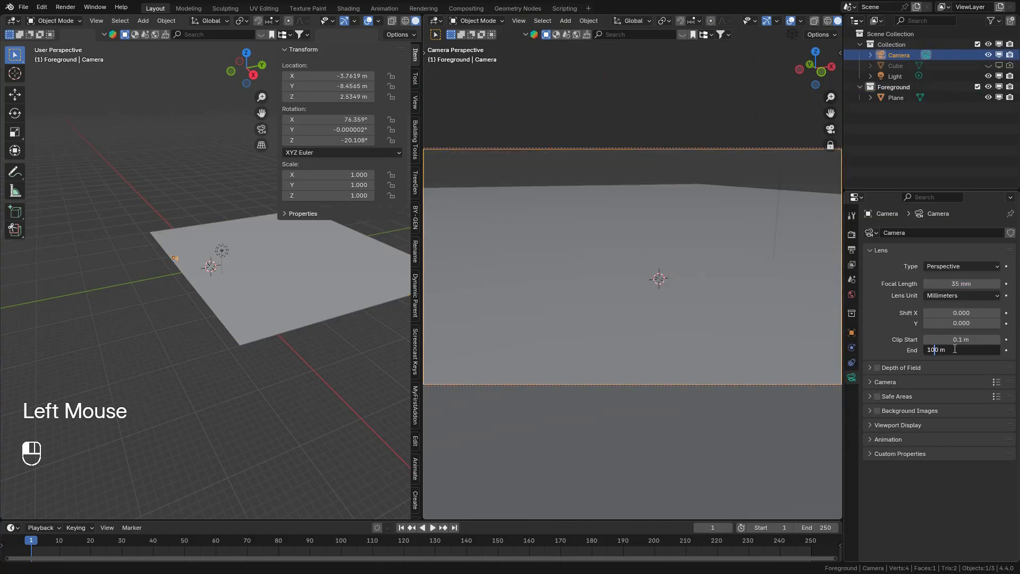
Step: Subdivide the ground plane with the number of cuts set to 100
{"action": "left_click", "coordinate": [216, 248]}
{"action": "key", "text": "Tab"}
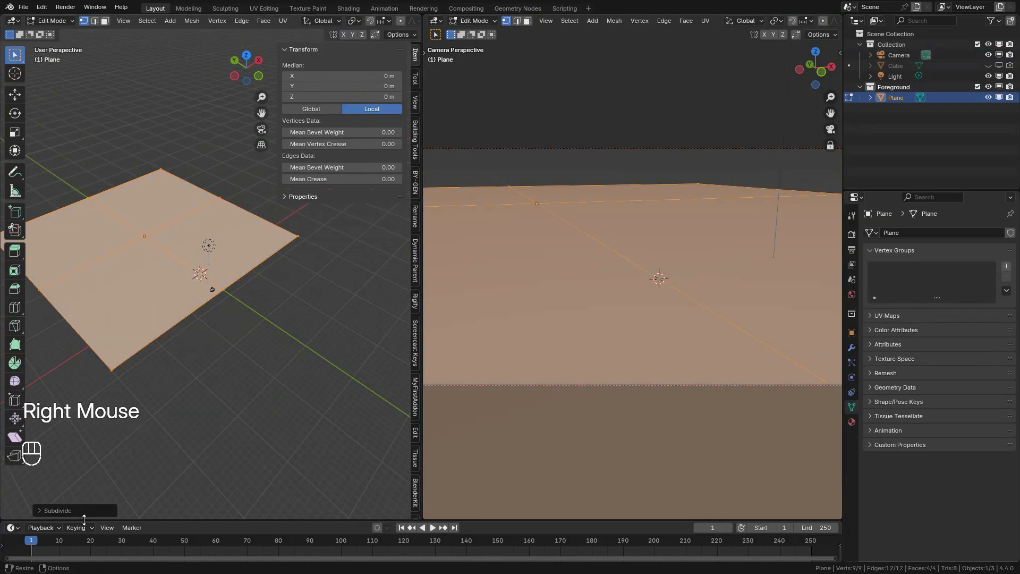
{"action": "left_click", "coordinate": [58, 511]}
{"action": "double_click", "coordinate": [145, 436]}
{"action": "type", "text": "100"}
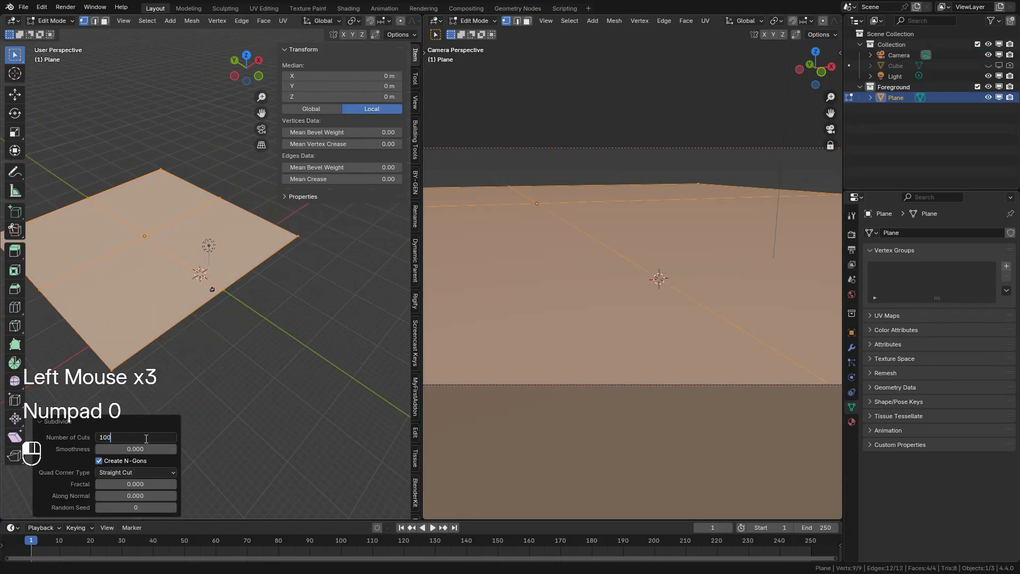
{"action": "key", "text": "Tab"}
Step: Subdivide the ground plane's mesh again in Edit Mode and return to Object Mode
{"action": "left_click", "coordinate": [851, 348]}
{"action": "key", "text": "Tab"}
{"action": "right_click", "coordinate": [173, 269]}
{"action": "left_click", "coordinate": [173, 269]}
{"action": "key", "text": "Tab"}
{"action": "scroll", "coordinate": [758, 20], "scroll_direction": "down", "scroll_amount": 3}
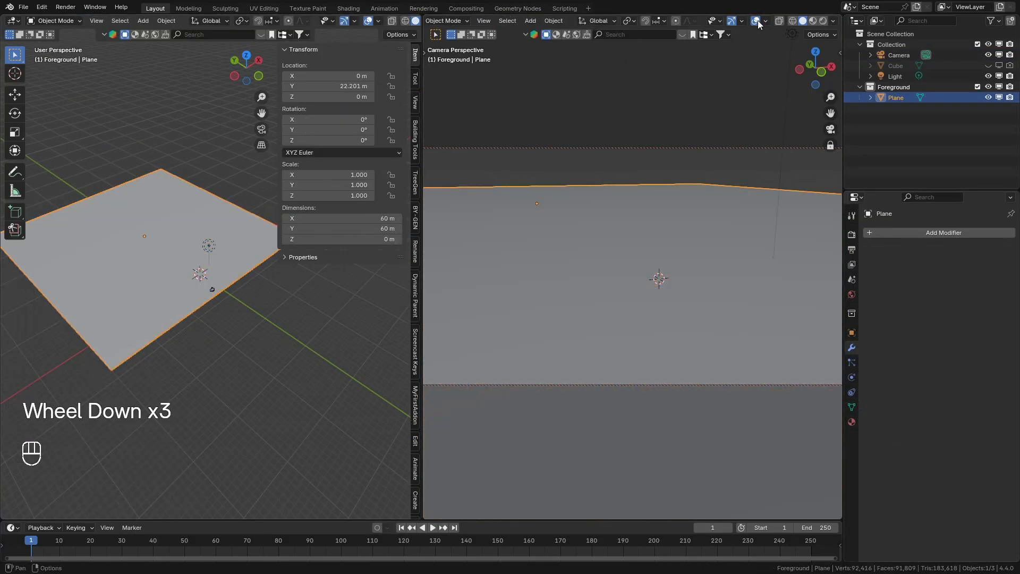
Step: Black out the area outside the camera frame and open the camera viewport's shading options
{"action": "right_click", "coordinate": [743, 137]}
{"action": "left_click", "coordinate": [786, 149]}
{"action": "key", "text": "g"}
{"action": "left_click", "coordinate": [833, 21]}
{"action": "left_click", "coordinate": [773, 264]}
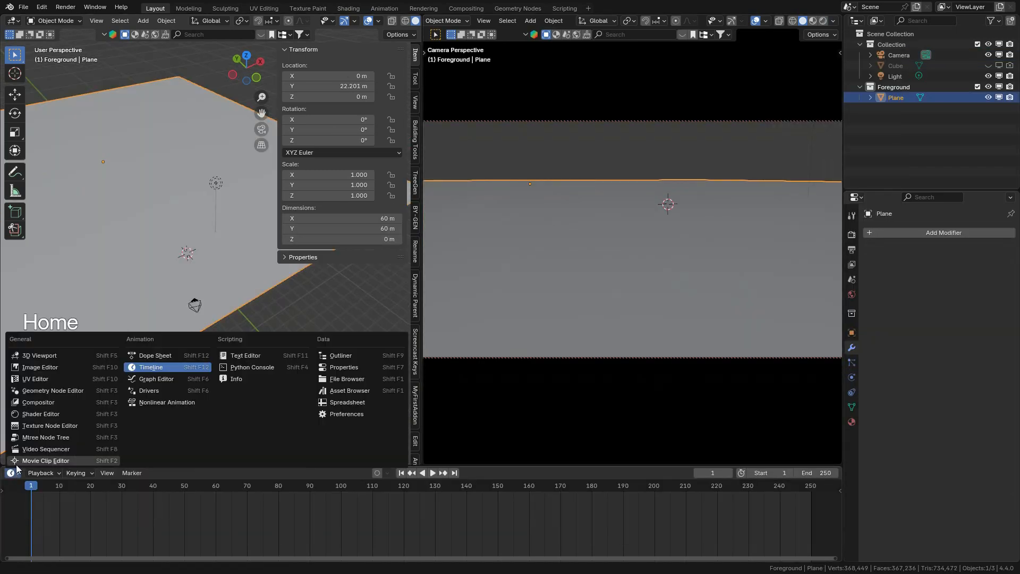
Step: Subdivide the ground plane once more and replace the timeline with the asset browser
{"action": "left_click", "coordinate": [345, 407]}
{"action": "key", "text": "Home"}
{"action": "scroll", "coordinate": [45, 509], "scroll_direction": "down", "scroll_amount": 5}
{"action": "left_click", "coordinate": [45, 510]}
{"action": "scroll", "coordinate": [45, 510], "scroll_direction": "up", "scroll_amount": 5}
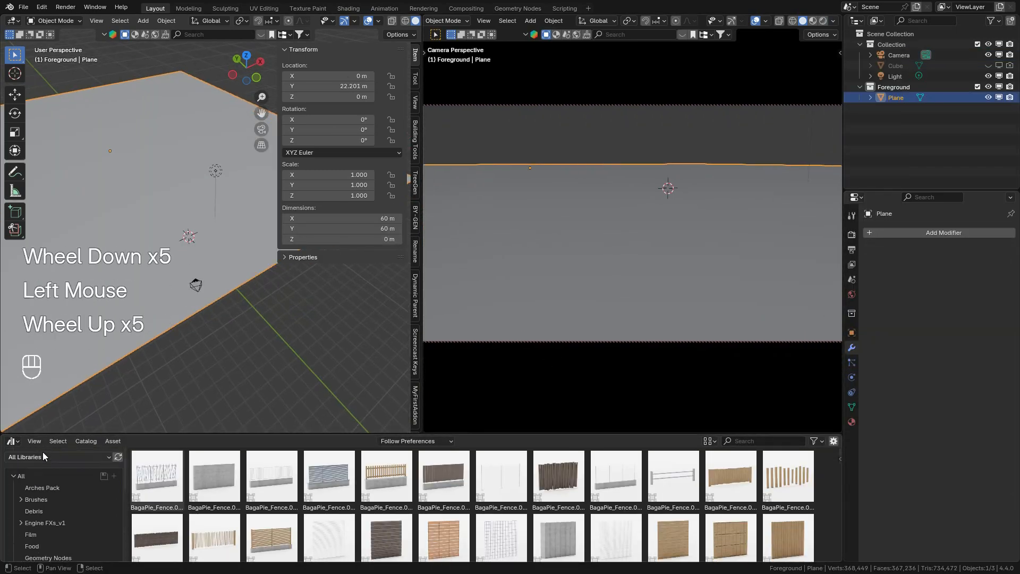
Step: Place the Man asset from the Unassigned catalog on the ground plane and clear its location to the world origin
{"action": "left_click", "coordinate": [43, 454]}
{"action": "left_click", "coordinate": [32, 365]}
{"action": "scroll", "coordinate": [47, 499], "scroll_direction": "down", "scroll_amount": 2}
{"action": "left_click_drag", "start_coordinate": [329, 484], "coordinate": [206, 244]}
{"action": "key", "text": "alt+g"}
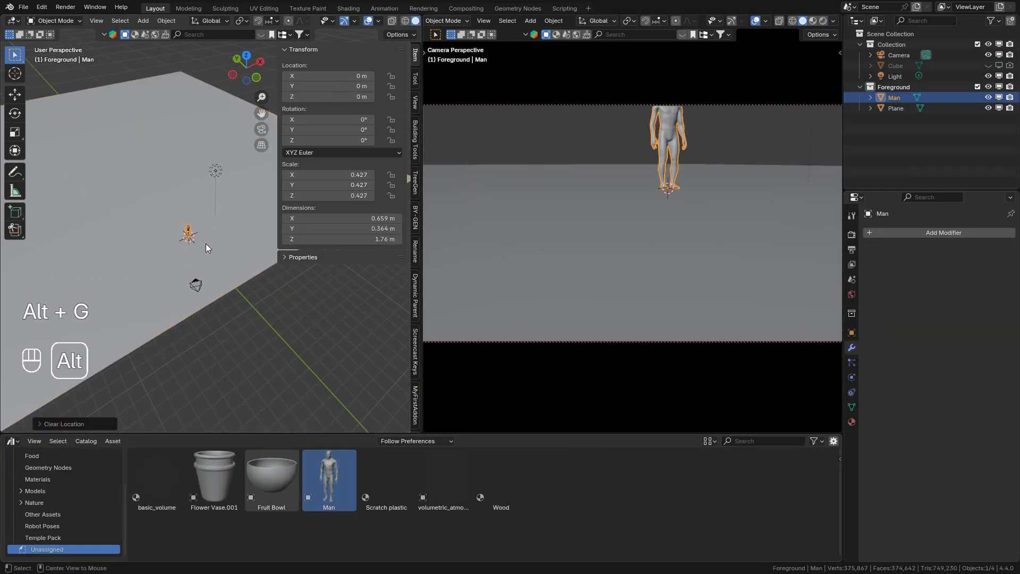
Step: Rotate the camera about 5° around its local X axis to frame the whole human figure
{"action": "left_click", "coordinate": [195, 285]}
{"action": "key", "text": "r"}
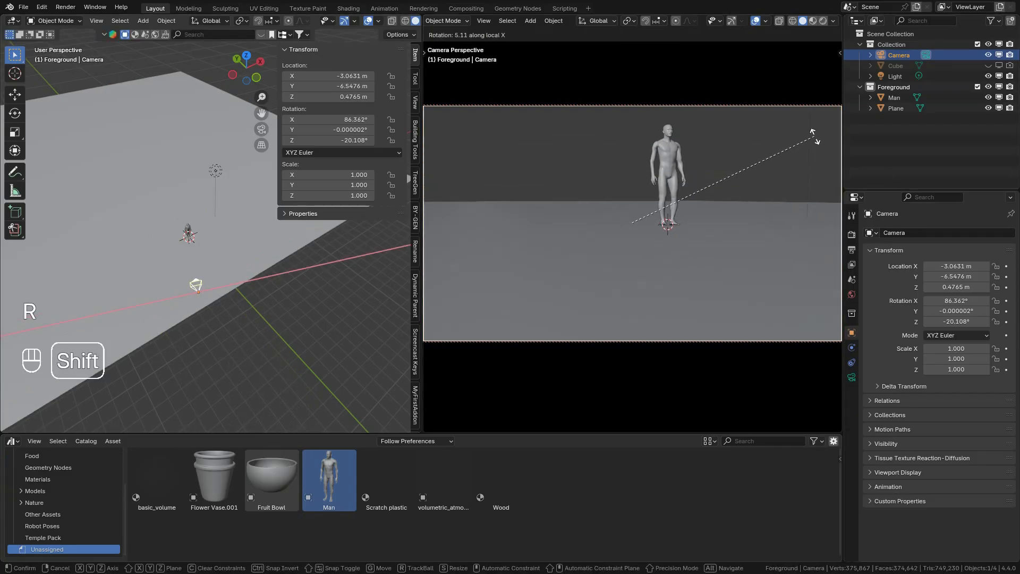
{"action": "left_click", "coordinate": [814, 135]}
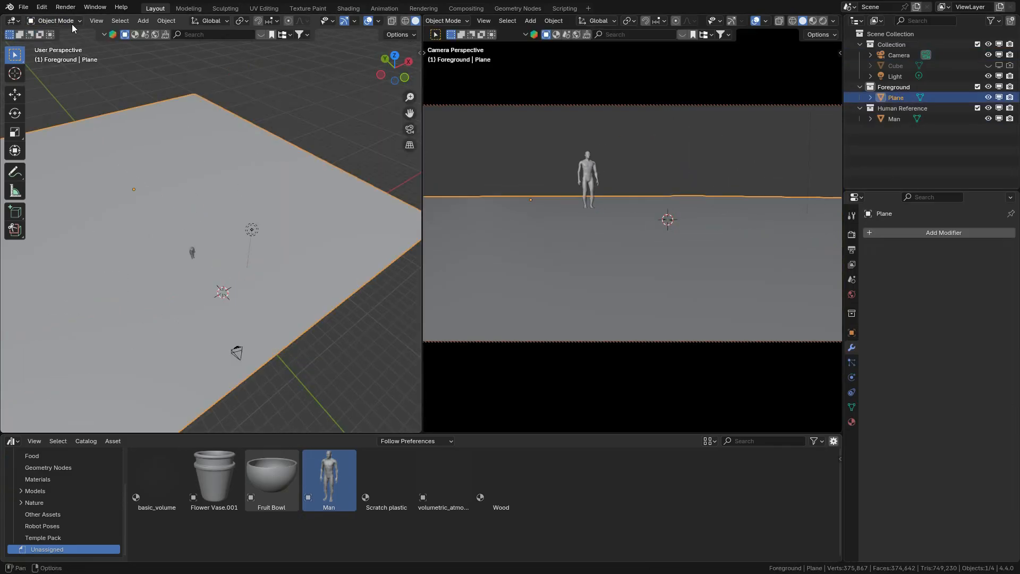
Step: In Sculpt Mode, paint a winding path with the Mask brush on the plane, from the camera past the human figure
{"action": "left_click", "coordinate": [72, 24]}
{"action": "left_click", "coordinate": [53, 56]}
{"action": "key", "text": "KP_7"}
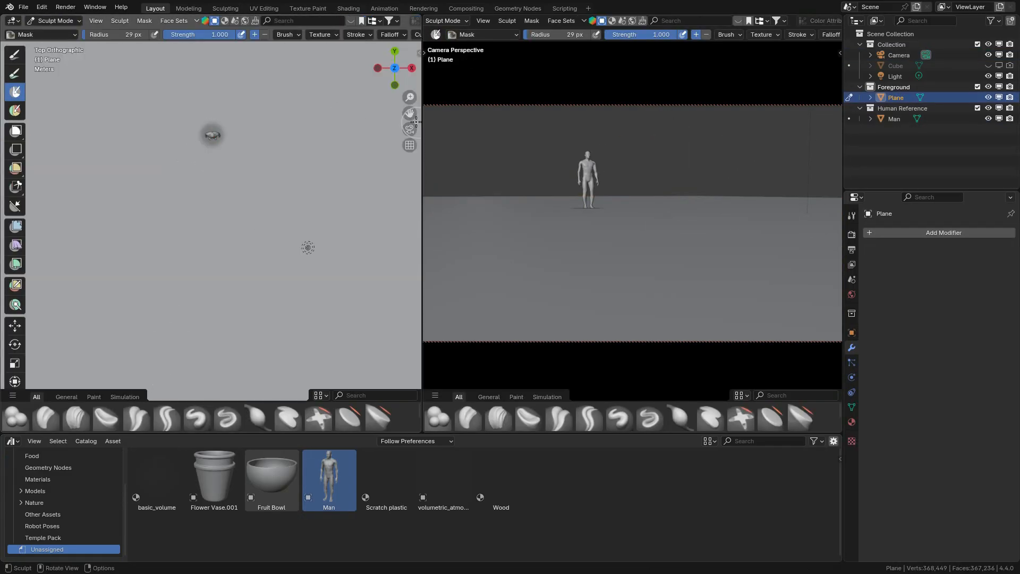
{"action": "left_click_drag", "start_coordinate": [411, 115], "coordinate": [444, 0]}
{"action": "key", "text": "ctrl+z"}
{"action": "mouse_move", "coordinate": [181, 245]}
{"action": "left_mouse_down"}
{"action": "mouse_move", "coordinate": [202, 240]}
{"action": "mouse_move", "coordinate": [201, 150]}
{"action": "left_mouse_up"}
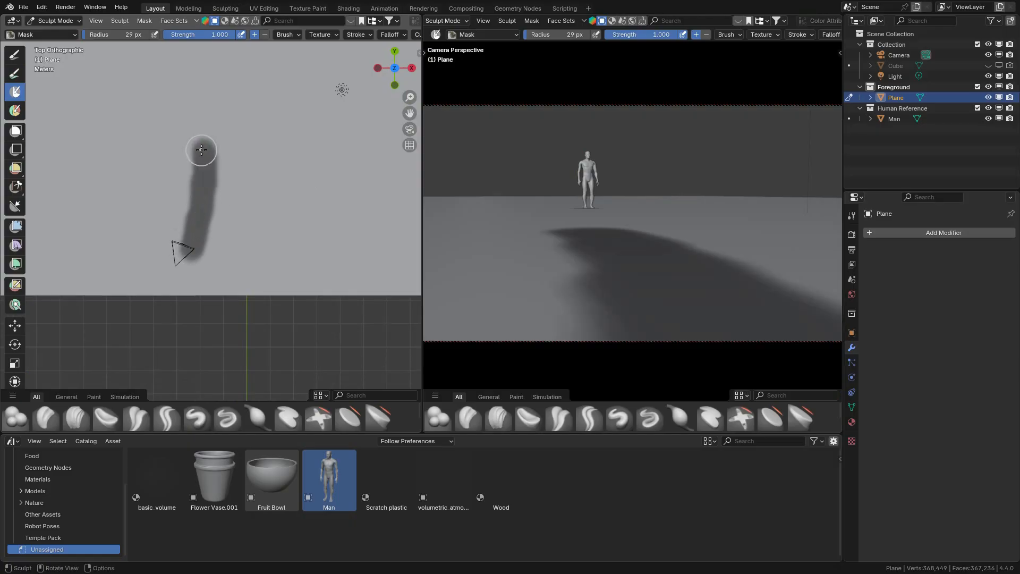
{"action": "left_click_drag", "start_coordinate": [410, 114], "coordinate": [414, 206]}
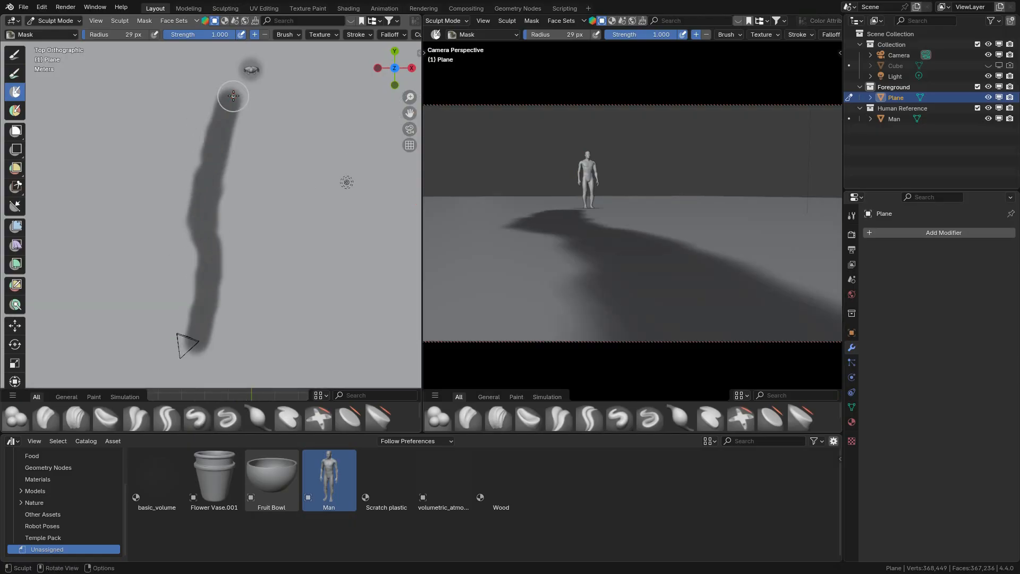
{"action": "left_click_drag", "start_coordinate": [402, 113], "coordinate": [368, 188]}
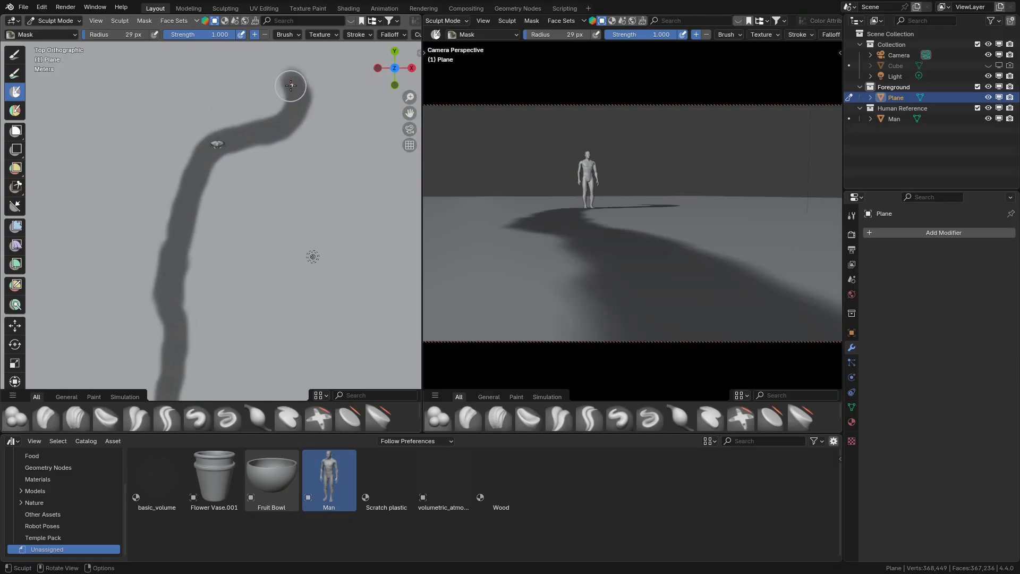
Step: Return the plane to Sculpt Mode and invert the painted path mask
{"action": "key", "text": "ctrl+Tab"}
{"action": "left_click", "coordinate": [59, 55]}
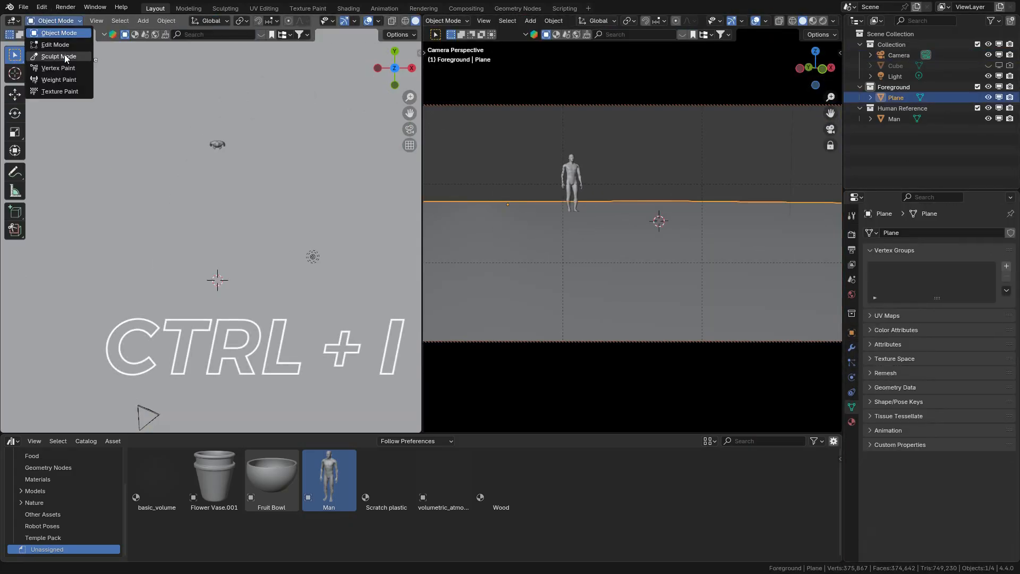
{"action": "left_click", "coordinate": [59, 56]}
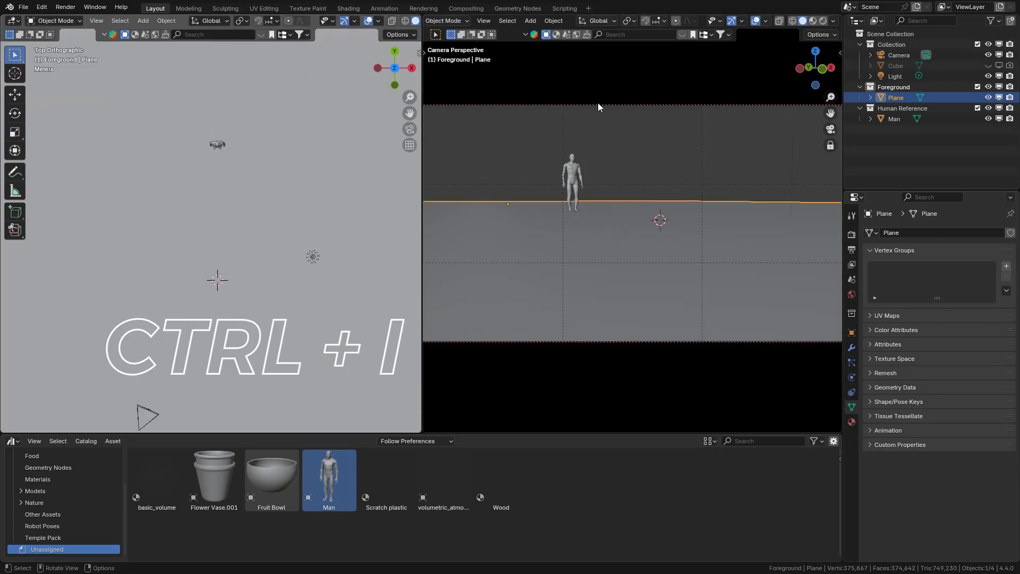
{"action": "key", "text": "ctrl+Tab"}
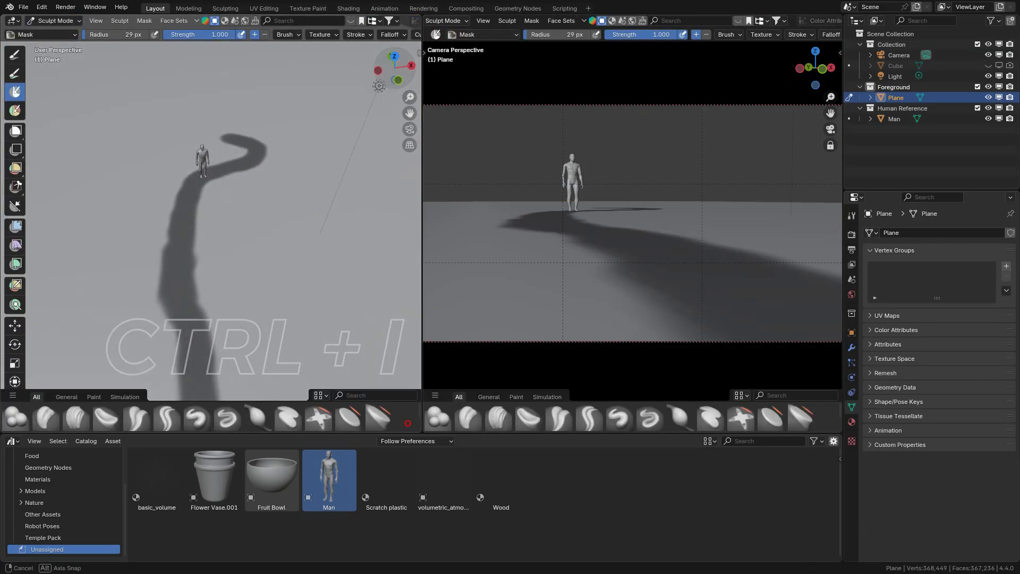
{"action": "key", "text": "ctrl+i"}
Step: Sink the unmasked path into the ground using the Inflate mesh filter at a strength of about -0.09
{"action": "left_click", "coordinate": [15, 227]}
{"action": "left_click_drag", "start_coordinate": [395, 71], "coordinate": [411, 53]}
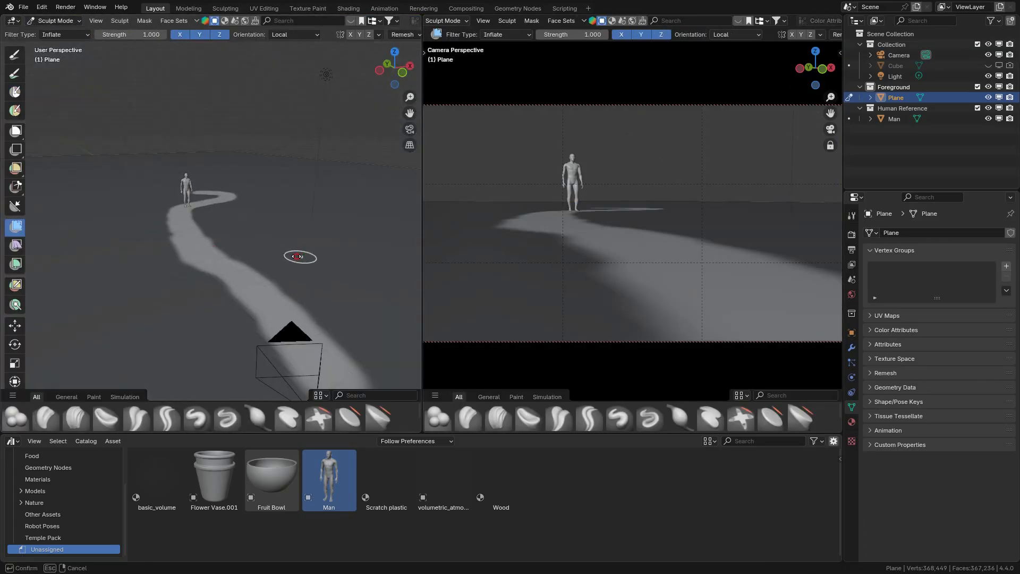
{"action": "left_click_drag", "start_coordinate": [298, 255], "coordinate": [276, 255]}
{"action": "left_click_drag", "start_coordinate": [409, 113], "coordinate": [383, 55]}
{"action": "scroll", "coordinate": [223, 233], "scroll_direction": "up", "scroll_amount": 5}
Step: Try mesh filter strengths of -0.1, -0.15 and -0.11 on the sunken path
{"action": "left_click", "coordinate": [80, 379]}
{"action": "left_click", "coordinate": [152, 342]}
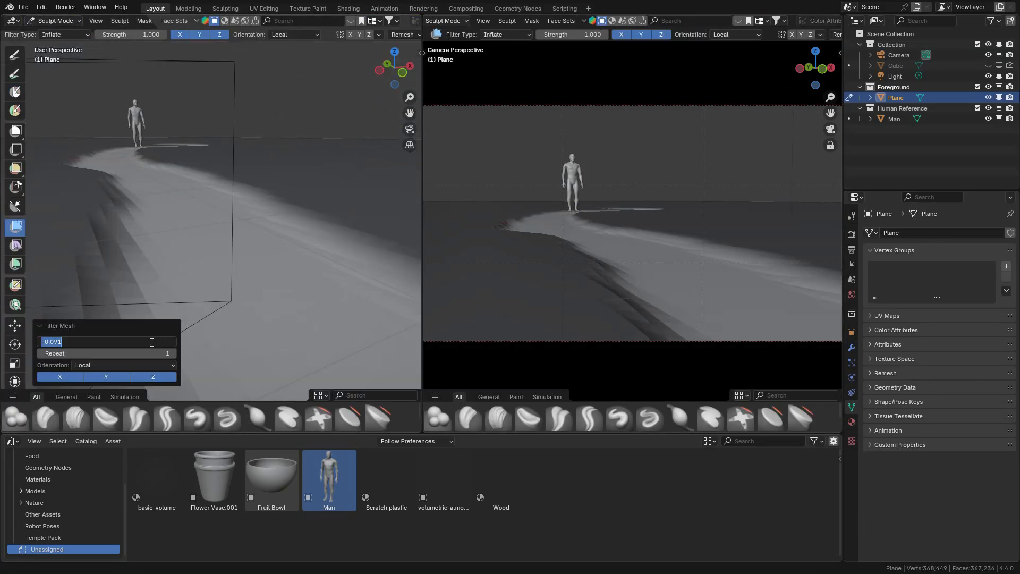
{"action": "key", "text": "Return"}
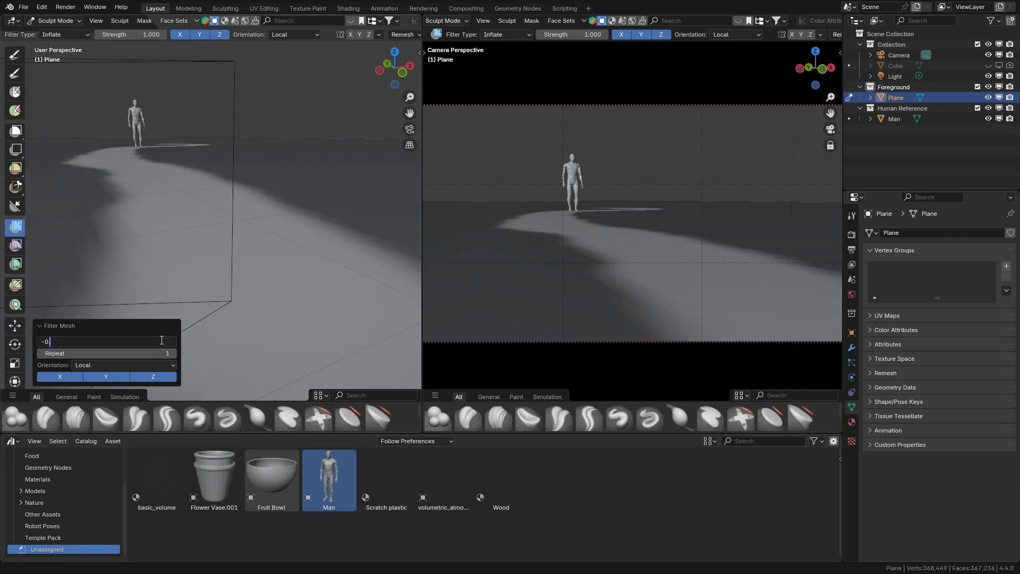
{"action": "type", "text": "1"}
{"action": "key", "text": "Return"}
{"action": "left_click", "coordinate": [162, 339]}
{"action": "type", "text": "-0.15"}
{"action": "key", "text": "Return"}
{"action": "left_click", "coordinate": [161, 340]}
{"action": "type", "text": "-0.11"}
{"action": "key", "text": "Return"}
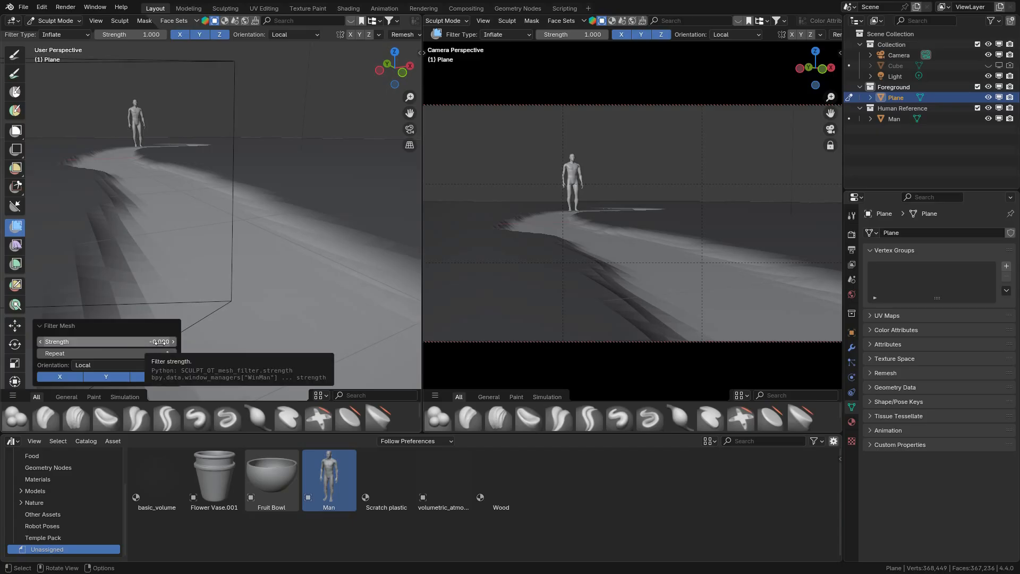
Step: Set the path's mesh filter strength to -0.1 and return the plane to Object Mode
{"action": "left_click", "coordinate": [155, 342]}
{"action": "type", "text": "-0.1"}
{"action": "key", "text": "Return"}
{"action": "left_click", "coordinate": [40, 326]}
{"action": "left_click", "coordinate": [55, 21]}
{"action": "left_click", "coordinate": [56, 33]}
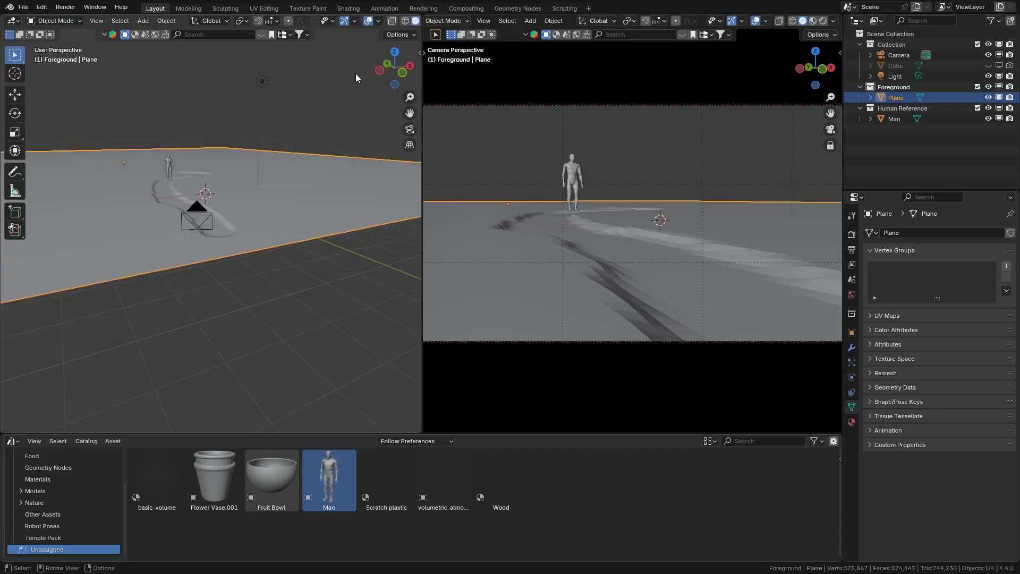
Step: Shade the ground plane smooth and hide the overlays in the camera viewport
{"action": "right_click", "coordinate": [318, 178]}
{"action": "left_click", "coordinate": [321, 186]}
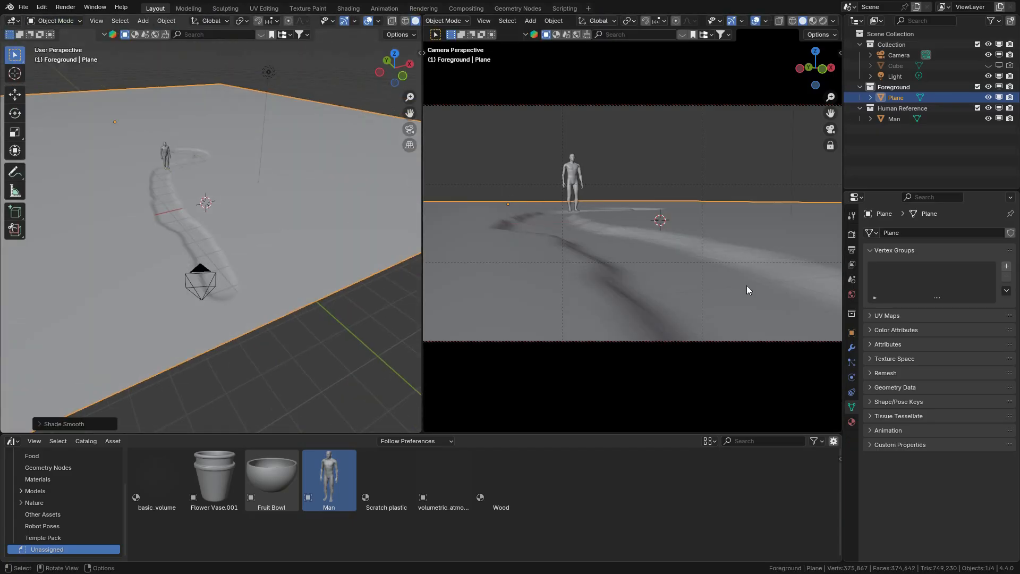
{"action": "left_click", "coordinate": [852, 348]}
{"action": "key", "text": "shift+alt+z"}
Step: Add a vertex group named path to the plane, enter Weight Paint mode and lower the weight overlay's opacity
{"action": "left_click", "coordinate": [854, 405]}
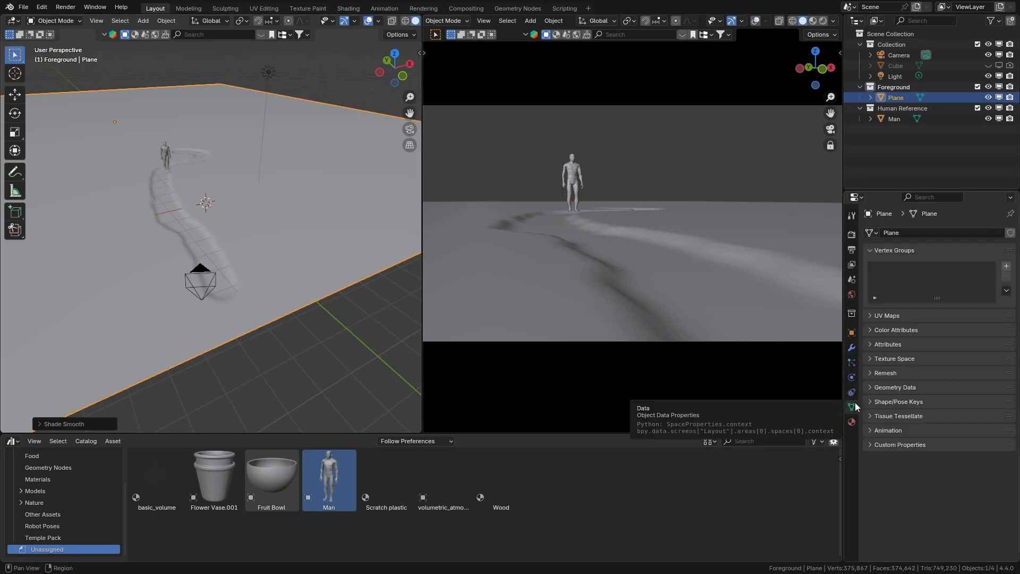
{"action": "left_click", "coordinate": [1006, 266]}
{"action": "left_click", "coordinate": [72, 82]}
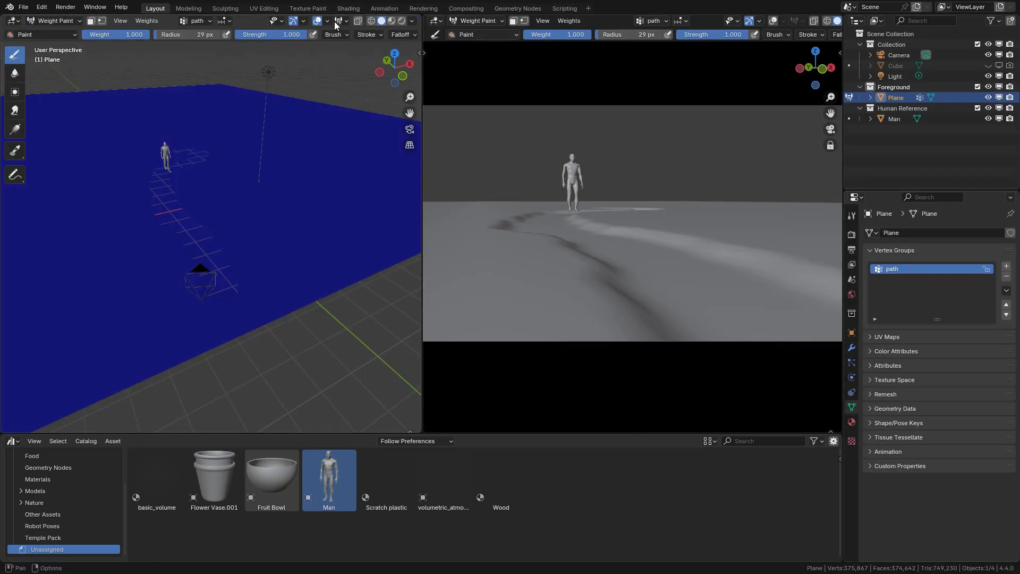
{"action": "left_click", "coordinate": [340, 21]}
{"action": "left_click_drag", "start_coordinate": [369, 55], "coordinate": [311, 55]}
Step: Paint weight 1.000 along the sunken path in top view with a 40 to 50 px brush, and return to Object Mode
{"action": "key", "text": "KP_7"}
{"action": "middle_click_drag", "start_coordinate": [148, 341], "coordinate": [205, 252], "text": "shift"}
{"action": "scroll", "coordinate": [205, 252], "scroll_direction": "up", "scroll_amount": 3}
{"action": "key", "text": "f"}
{"action": "left_click", "coordinate": [211, 254]}
{"action": "left_click_drag", "start_coordinate": [220, 266], "coordinate": [229, 214]}
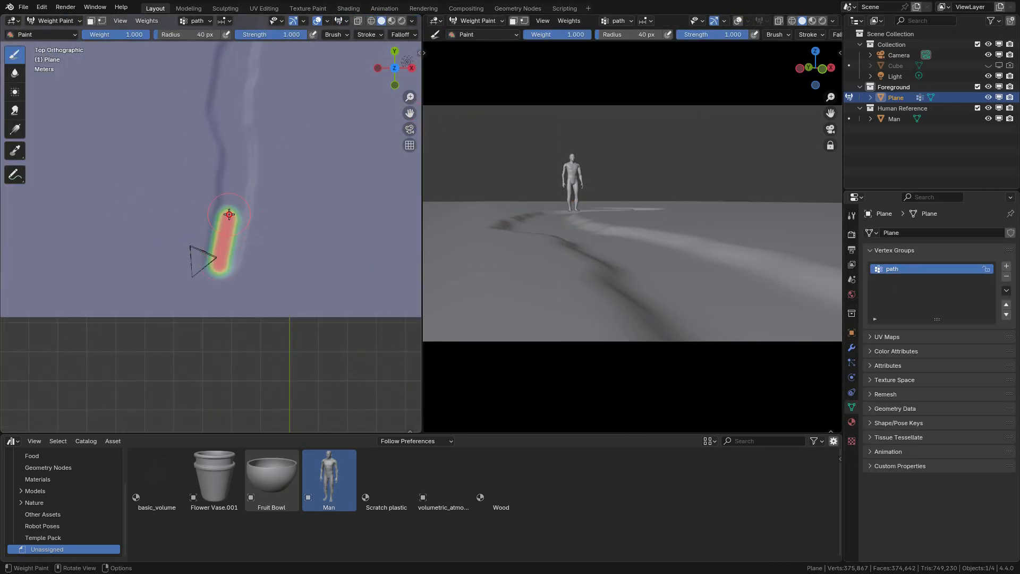
{"action": "left_click_drag", "start_coordinate": [410, 113], "coordinate": [404, 184]}
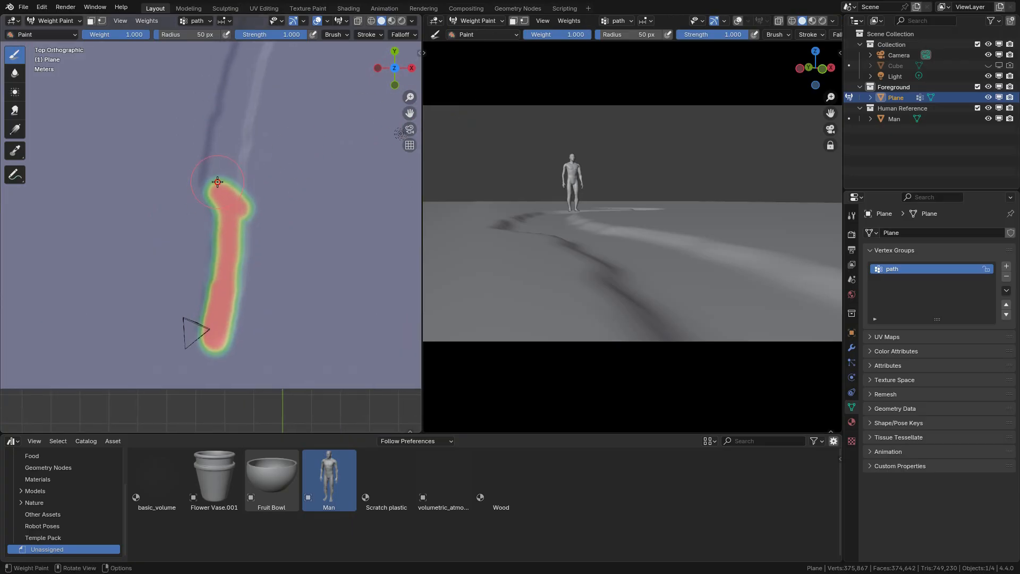
{"action": "left_click_drag", "start_coordinate": [410, 112], "coordinate": [372, 244]}
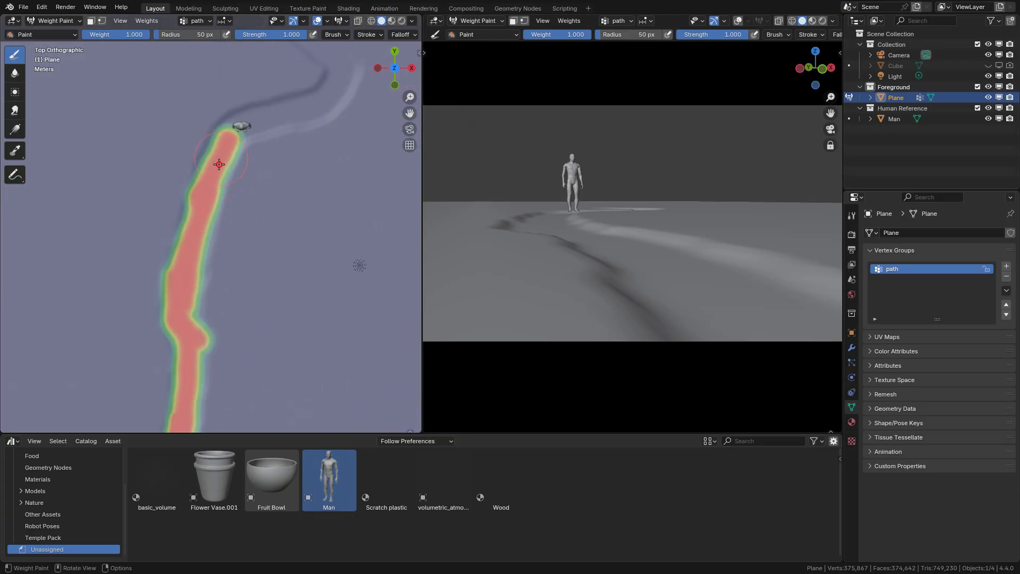
{"action": "left_click_drag", "start_coordinate": [410, 113], "coordinate": [380, 207]}
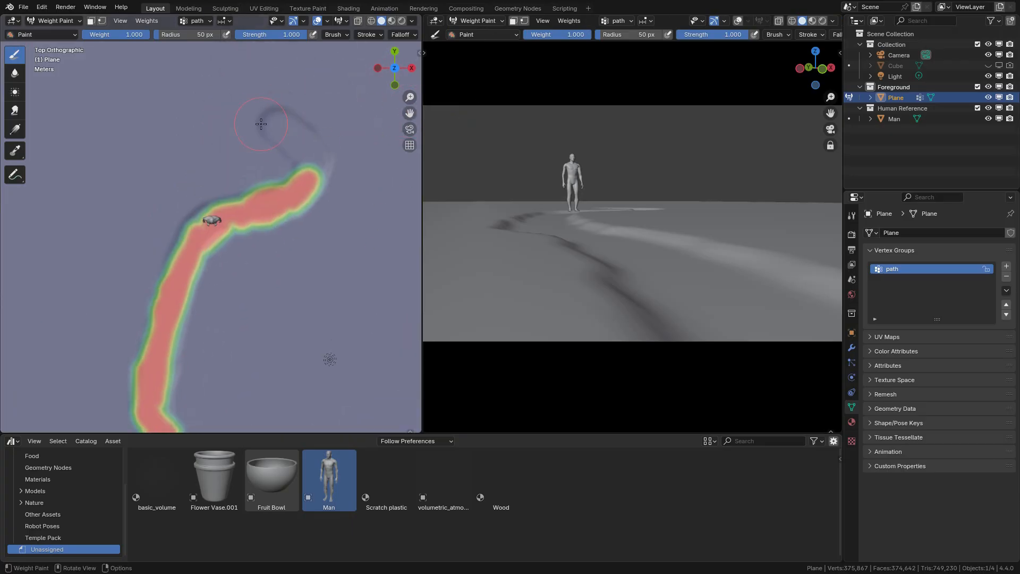
{"action": "left_click_drag", "start_coordinate": [409, 113], "coordinate": [72, 16]}
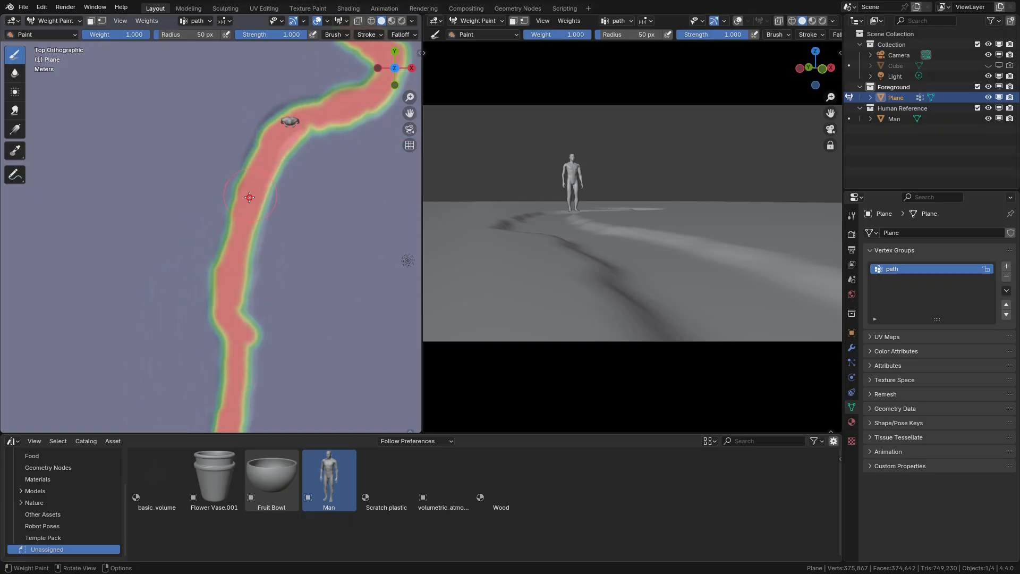
{"action": "left_click_drag", "start_coordinate": [410, 113], "coordinate": [23, 359]}
{"action": "left_click", "coordinate": [59, 22]}
{"action": "left_click", "coordinate": [65, 35]}
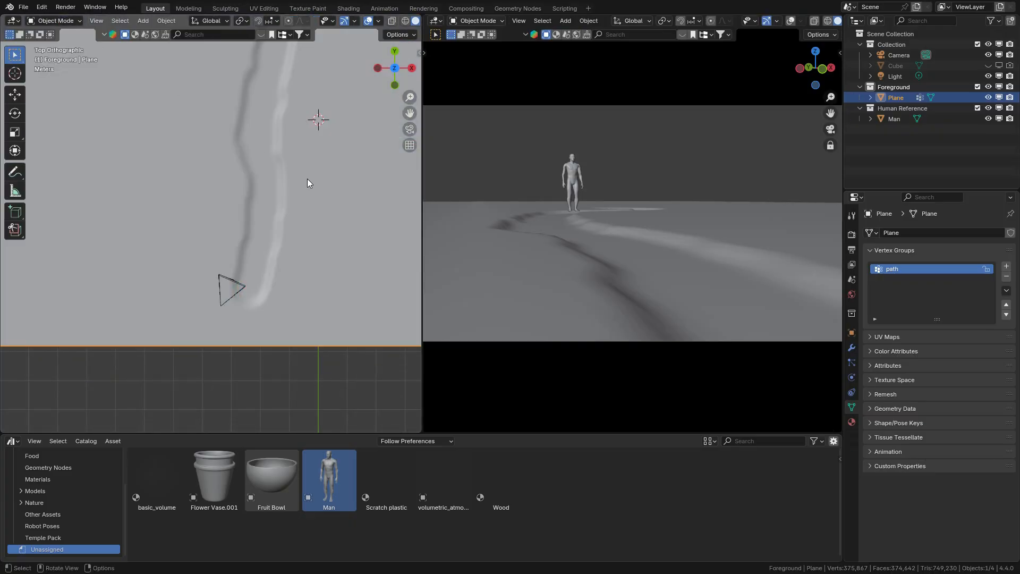
Step: Select only the path vertex group's vertices in Edit Mode and return to Object Mode
{"action": "key", "text": "Tab"}
{"action": "key", "text": "alt+a"}
{"action": "left_click", "coordinate": [959, 330]}
{"action": "key", "text": "Tab"}
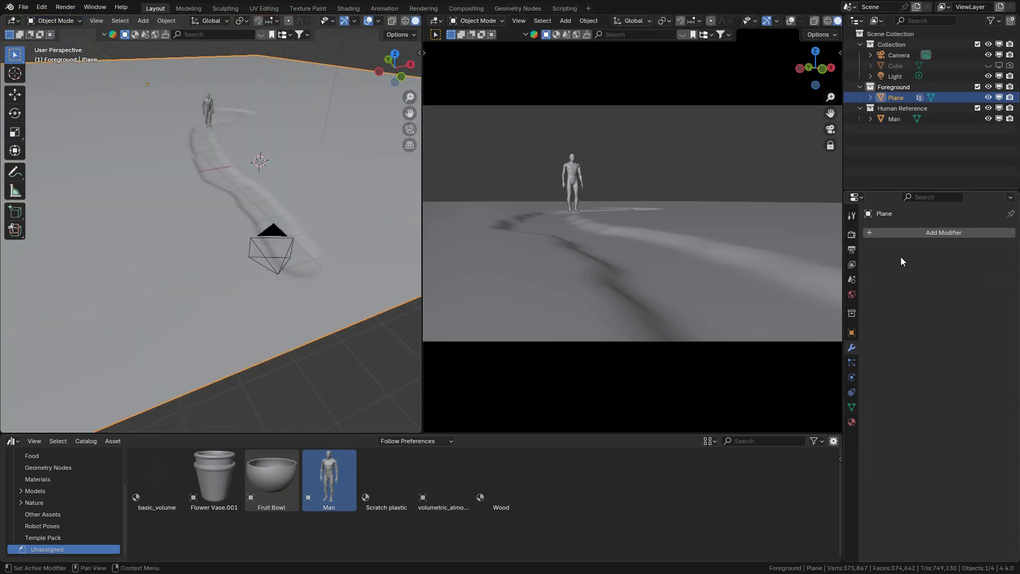
Step: Add a Displace modifier to the ground plane
{"action": "left_click", "coordinate": [916, 237]}
{"action": "mouse_move", "coordinate": [873, 288]}
{"action": "left_click", "coordinate": [776, 324]}
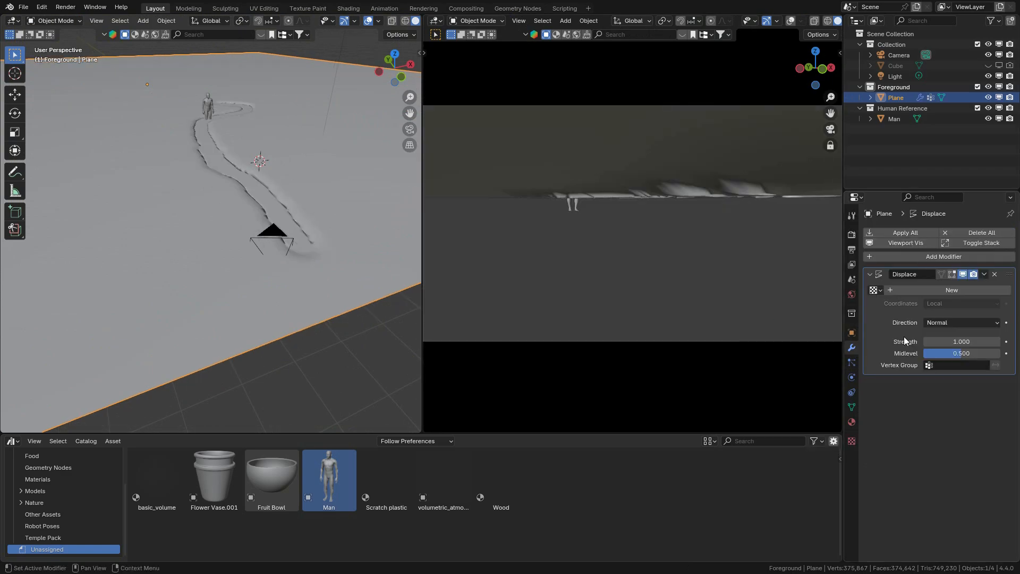
Step: Give the ground plane's Displace modifier a new texture and set its type to Clouds
{"action": "left_click", "coordinate": [983, 290]}
{"action": "left_click", "coordinate": [1005, 290]}
{"action": "left_click", "coordinate": [954, 264]}
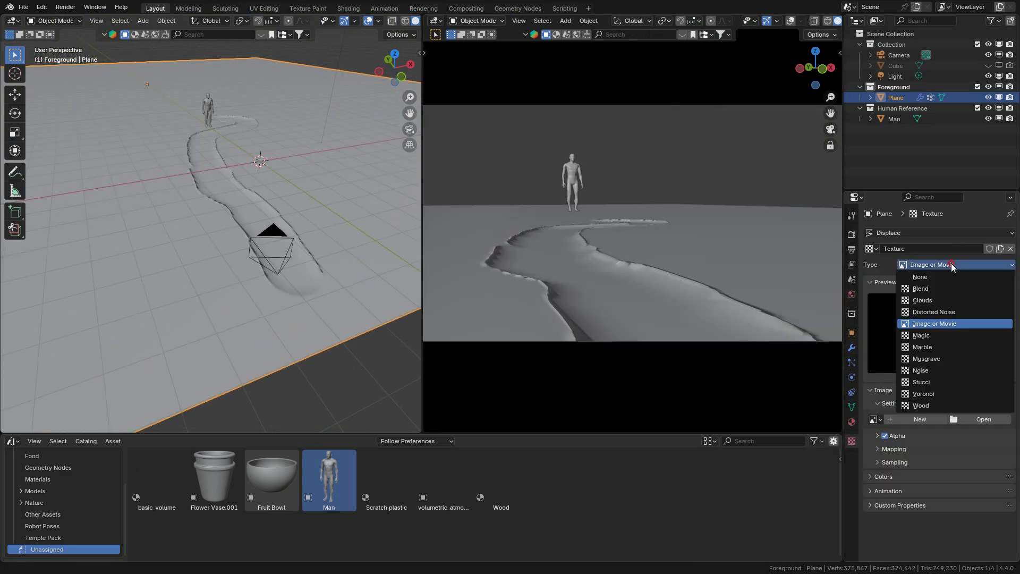
{"action": "left_click", "coordinate": [914, 298]}
Step: Set the Clouds texture's size to 10, after trying a size of 2
{"action": "left_click", "coordinate": [961, 453]}
{"action": "type", "text": "2"}
{"action": "key", "text": "Return"}
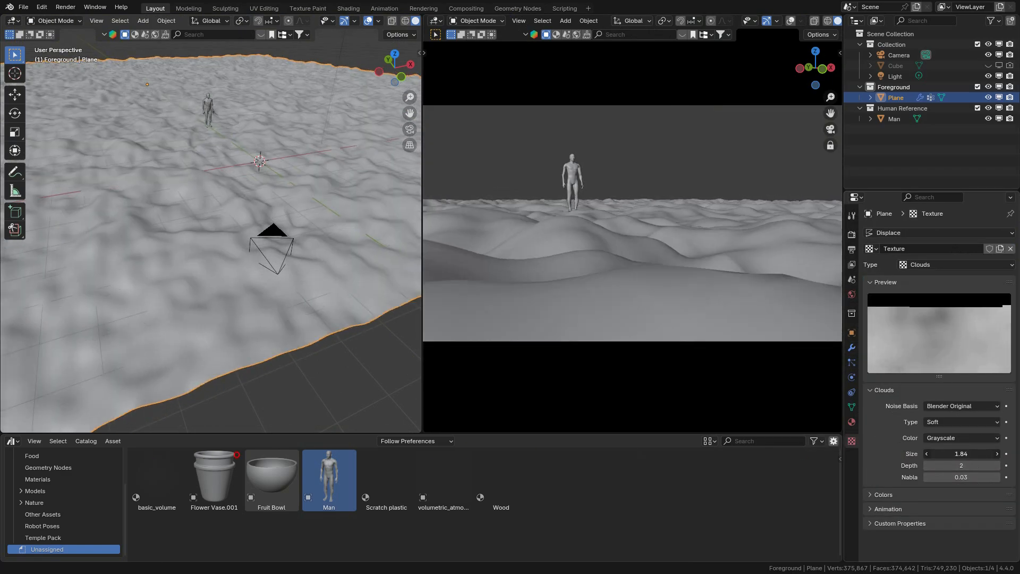
{"action": "left_click", "coordinate": [958, 455]}
{"action": "type", "text": "1"}
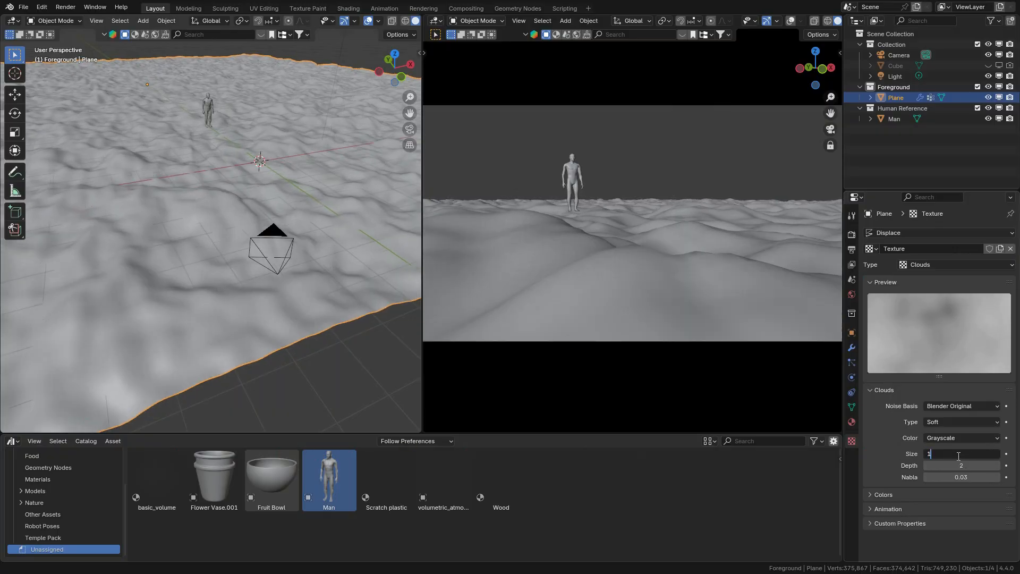
{"action": "type", "text": "0"}
{"action": "key", "text": "Return"}
{"action": "left_click_drag", "start_coordinate": [974, 452], "coordinate": [917, 435]}
Step: Limit the Displace modifier to the inverted path vertex group and lower its strength to about 0.18
{"action": "left_click", "coordinate": [852, 348]}
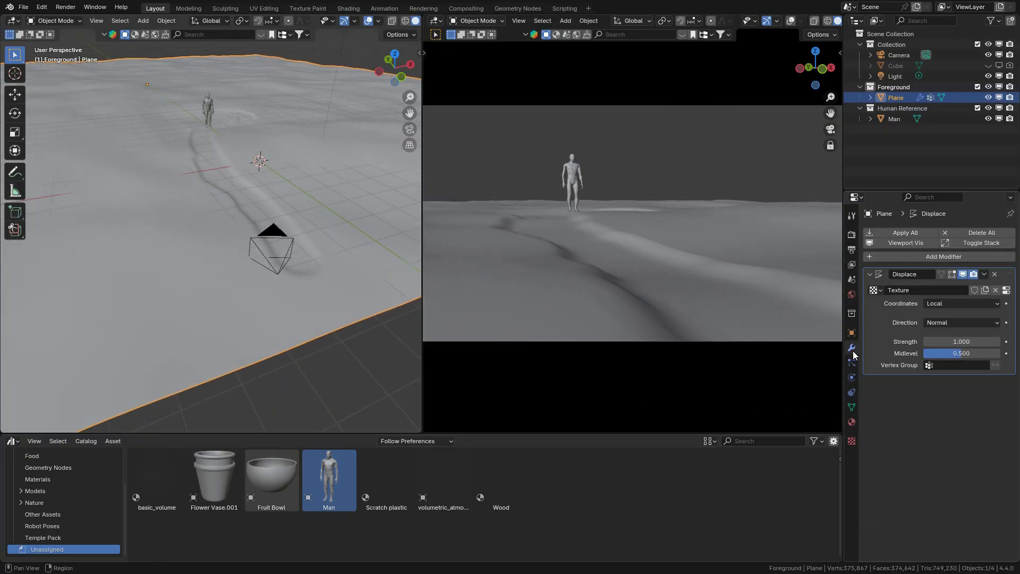
{"action": "left_click", "coordinate": [955, 366]}
{"action": "left_click", "coordinate": [951, 377]}
{"action": "left_click", "coordinate": [996, 365]}
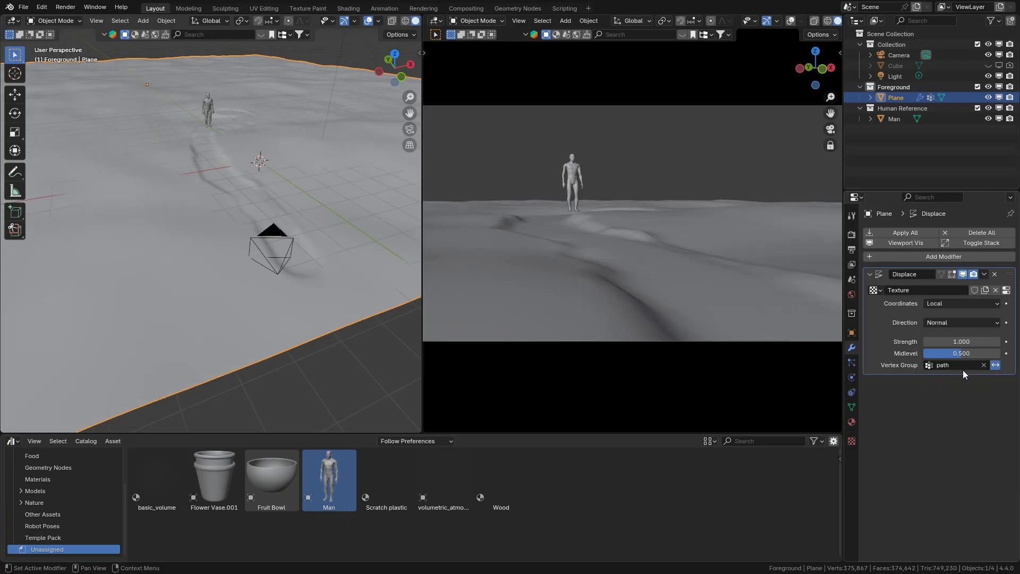
{"action": "left_click_drag", "start_coordinate": [962, 342], "coordinate": [916, 343]}
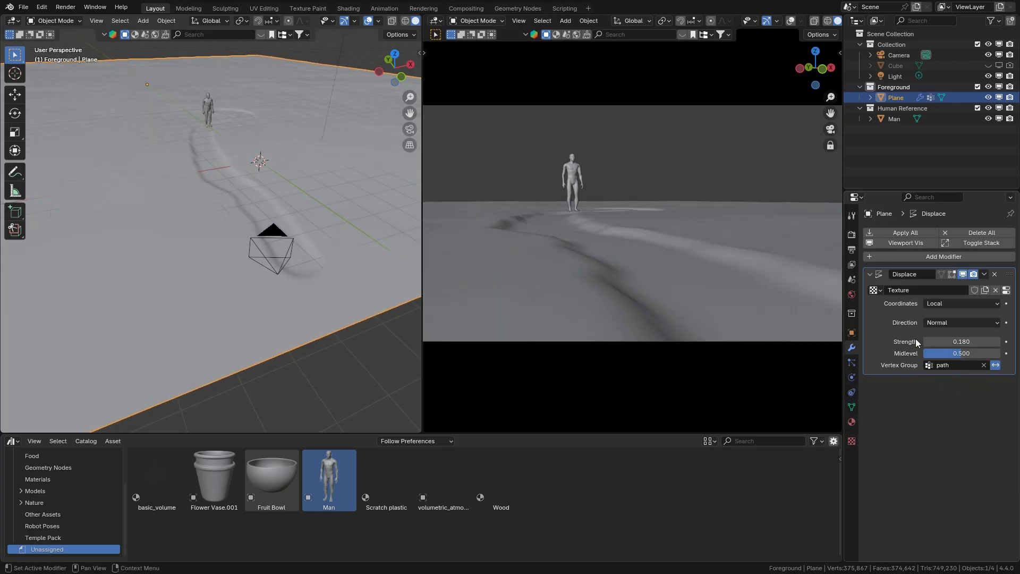
{"action": "key", "text": "Return"}
Step: Set the Clouds texture's size to 20, fine-tune it by eye against the camera view, and save the file
{"action": "left_click", "coordinate": [1006, 290]}
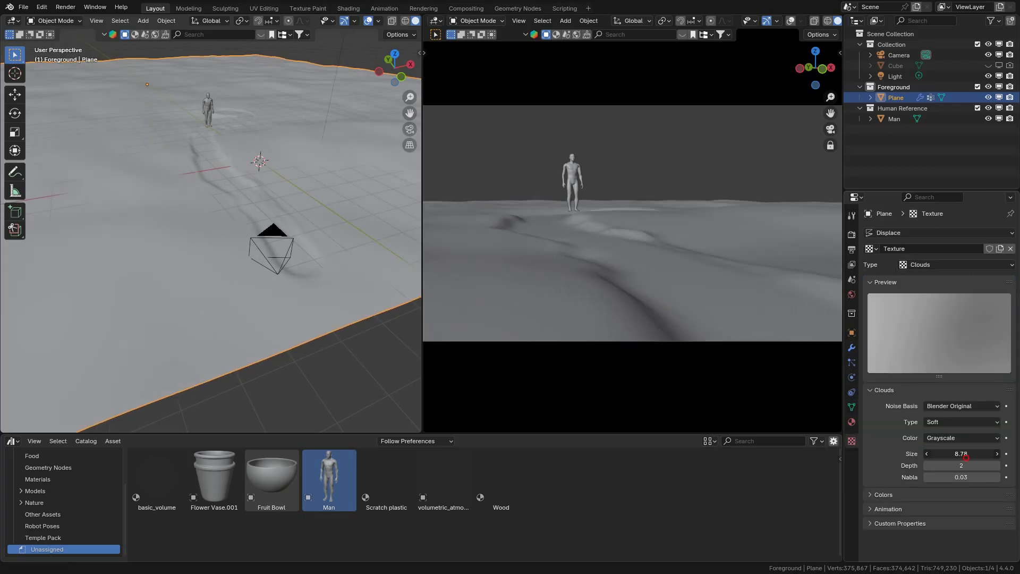
{"action": "left_click_drag", "start_coordinate": [263, 447], "coordinate": [651, 124]}
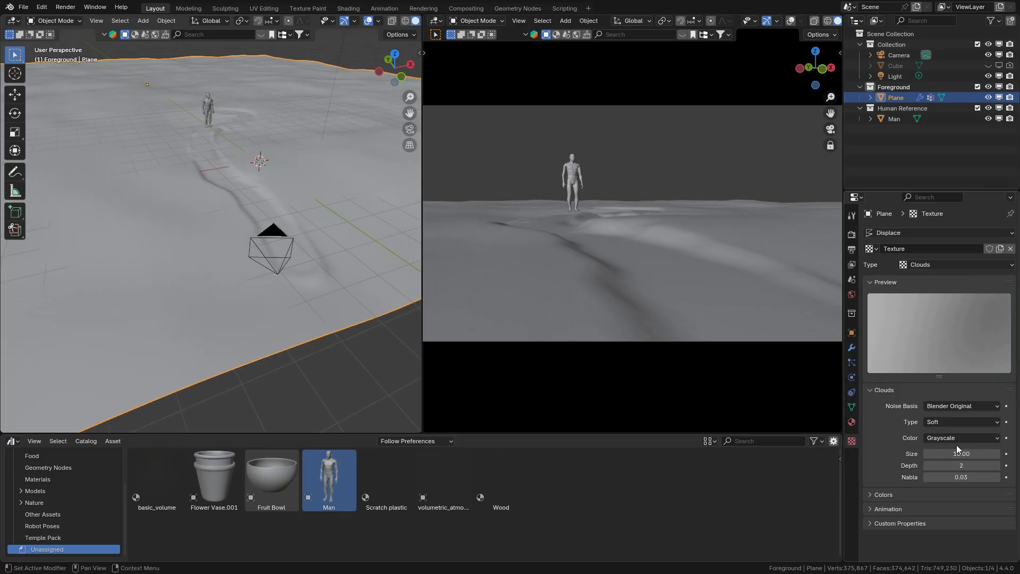
{"action": "type", "text": "20"}
{"action": "key", "text": "Return"}
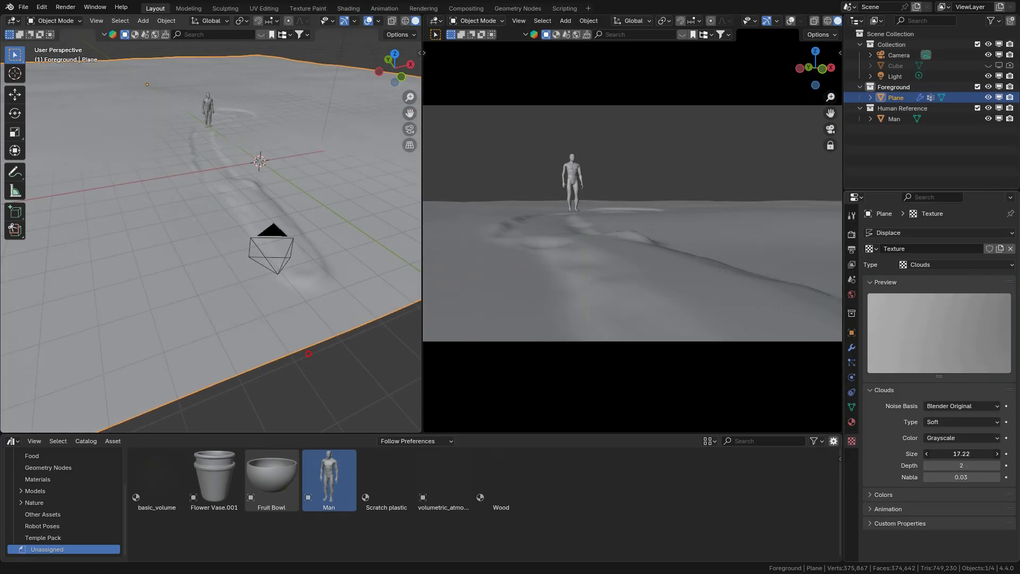
{"action": "left_click_drag", "start_coordinate": [961, 453], "coordinate": [930, 453]}
{"action": "left_click_drag", "start_coordinate": [546, 341], "coordinate": [186, 225]}
{"action": "left_click_drag", "start_coordinate": [982, 454], "coordinate": [262, 455]}
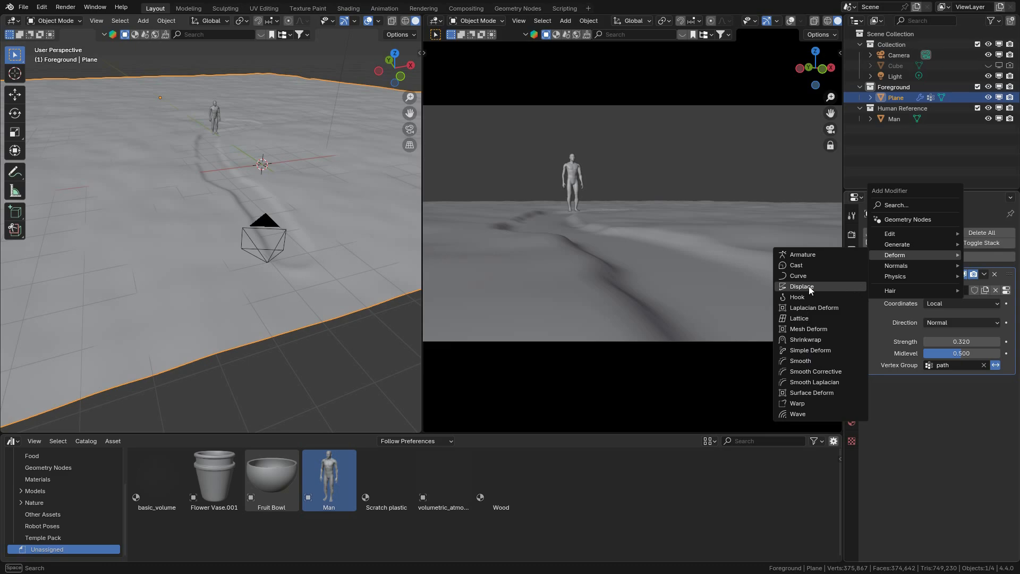
{"action": "left_click", "coordinate": [808, 287]}
{"action": "key", "text": "ctrl+s"}
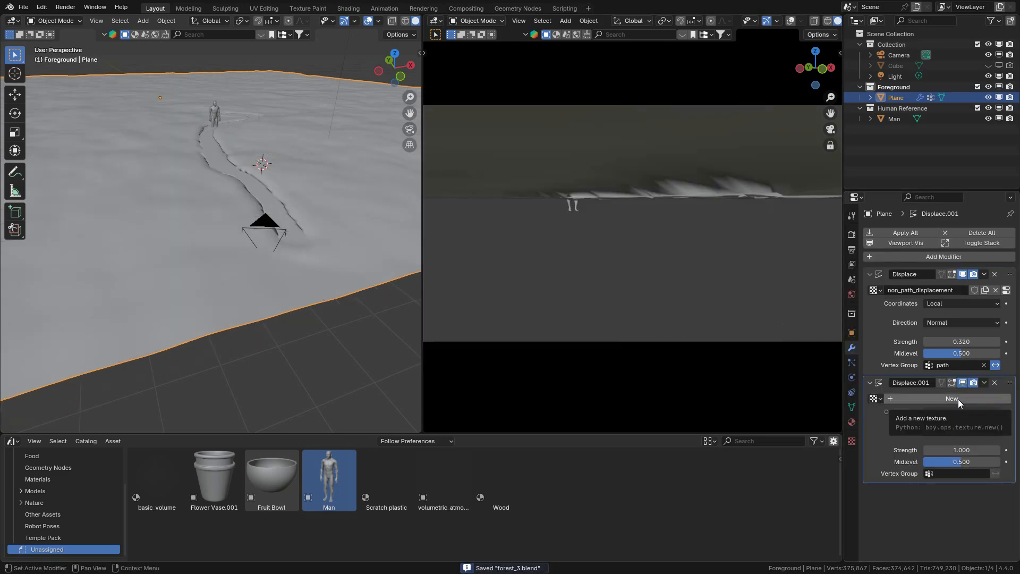
Step: Give the second Displace modifier a new texture named path_displacement
{"action": "left_click", "coordinate": [957, 398]}
{"action": "left_click", "coordinate": [923, 397]}
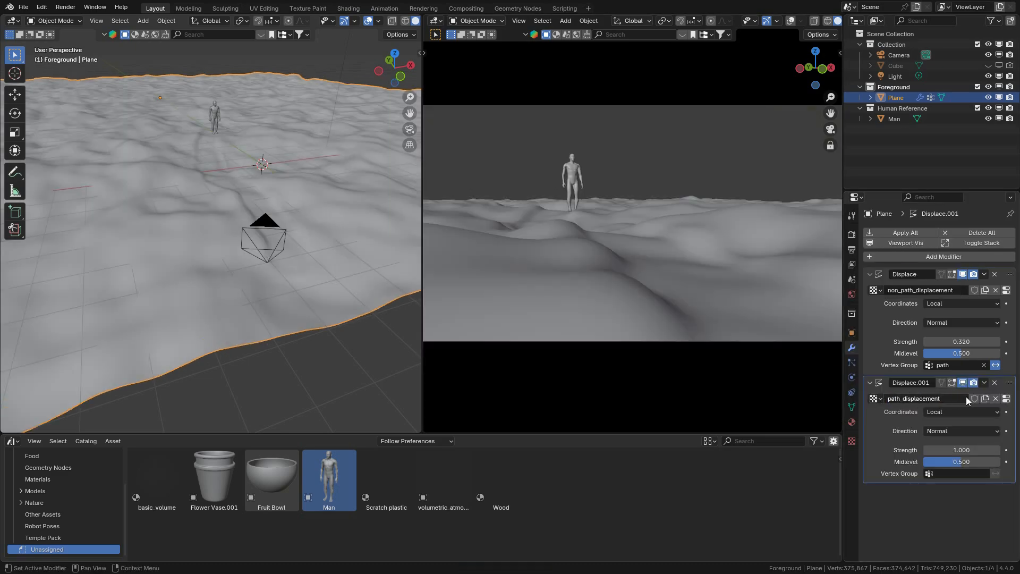
{"action": "left_click", "coordinate": [1005, 398]}
{"action": "left_click", "coordinate": [852, 348]}
Step: Limit the second Displace modifier to the path vertex group and adjust the path_displacement texture's size
{"action": "left_click", "coordinate": [958, 472]}
{"action": "left_click", "coordinate": [876, 364]}
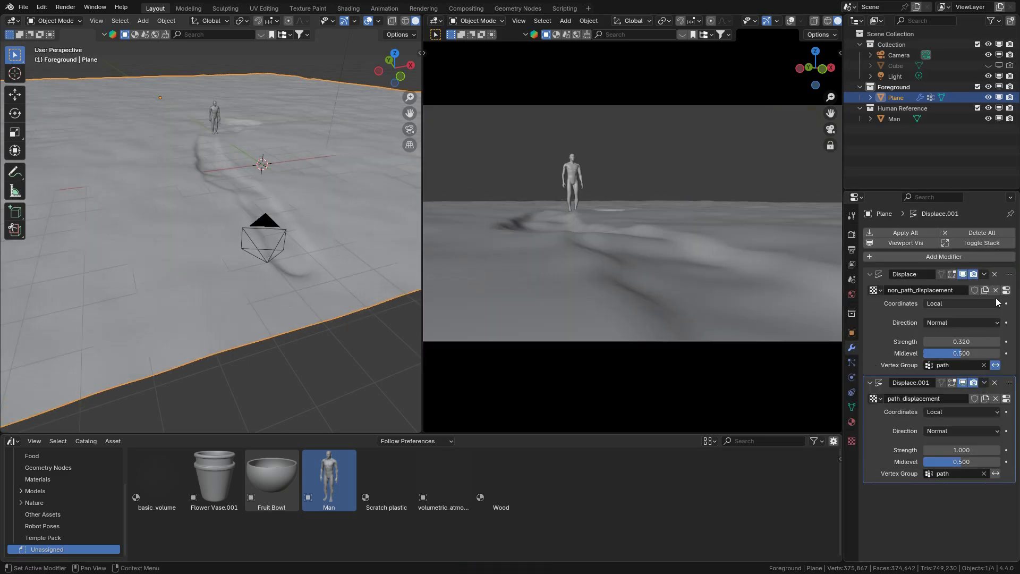
{"action": "left_click", "coordinate": [1005, 399]}
{"action": "left_click_drag", "start_coordinate": [981, 454], "coordinate": [732, 399]}
{"action": "left_click", "coordinate": [851, 347]}
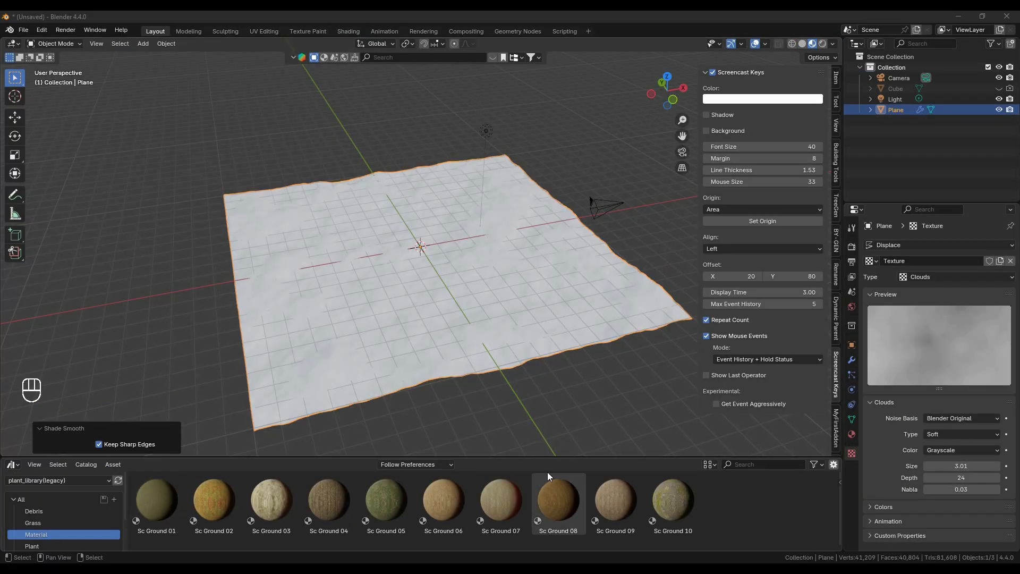
Step: Apply the Sc Ground 08 material to the displaced plane in the unsaved scene
{"action": "left_click_drag", "start_coordinate": [557, 499], "coordinate": [453, 319]}
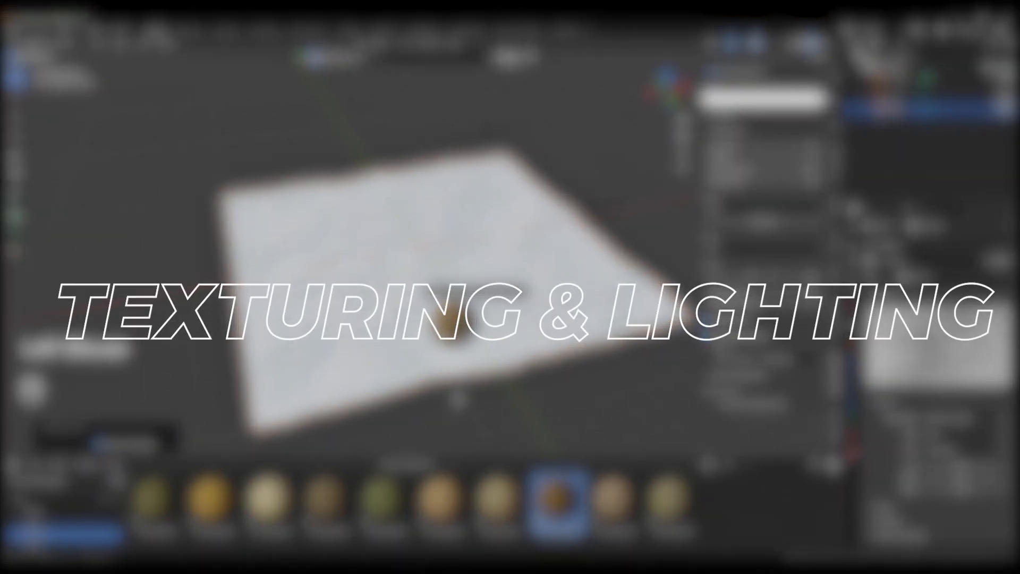
{"action": "scroll", "coordinate": [533, 354], "scroll_direction": "up", "scroll_amount": 7}
{"action": "scroll", "coordinate": [673, 97], "scroll_direction": "down", "scroll_amount": 3}
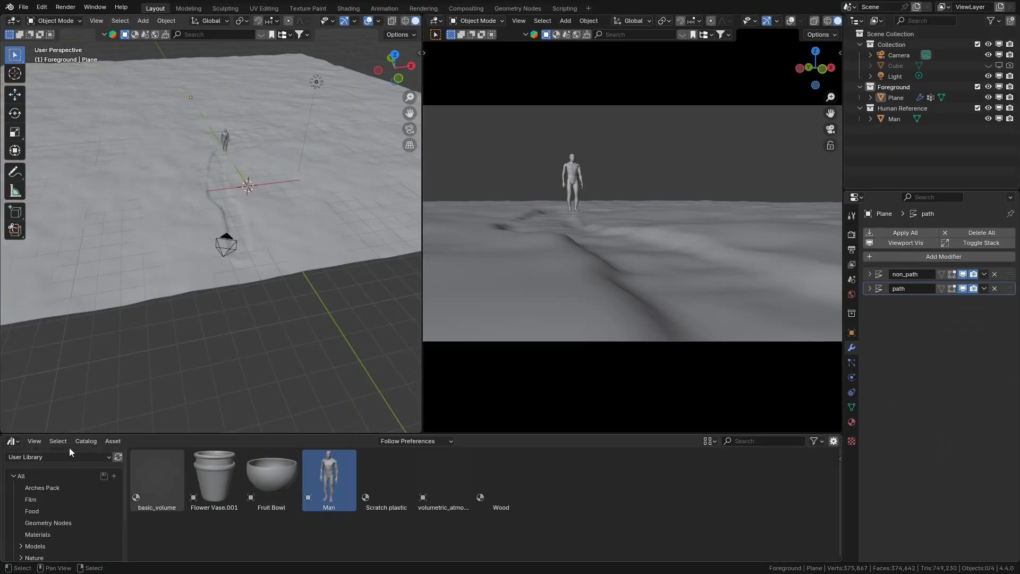
Step: Load the plant_library(legacy) asset library and apply its Sc Ground 08 material to the Foreground plane
{"action": "left_click", "coordinate": [48, 457]}
{"action": "left_click", "coordinate": [48, 433]}
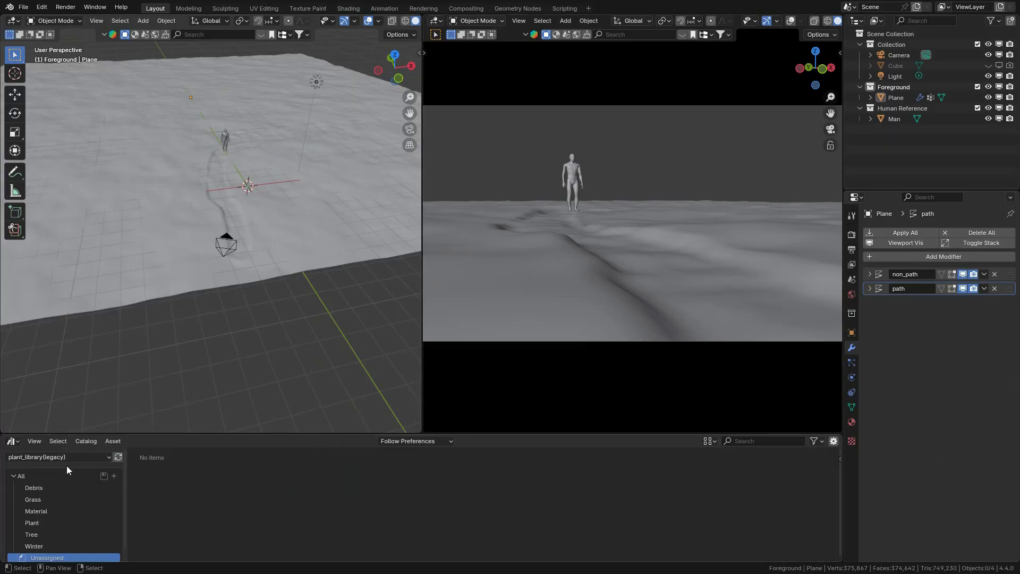
{"action": "left_click", "coordinate": [766, 21]}
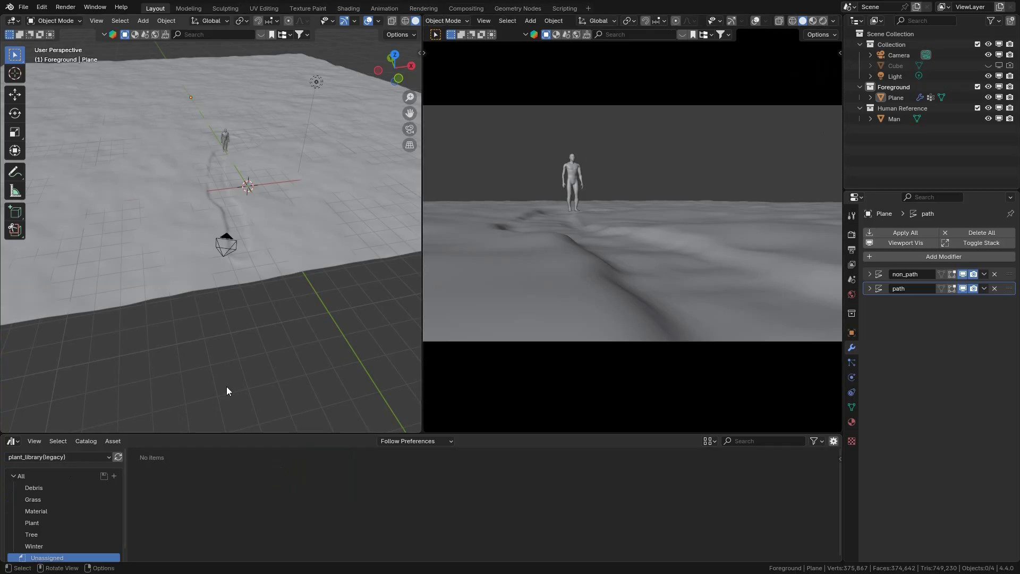
{"action": "left_click", "coordinate": [37, 511]}
{"action": "left_click_drag", "start_coordinate": [558, 476], "coordinate": [399, 371]}
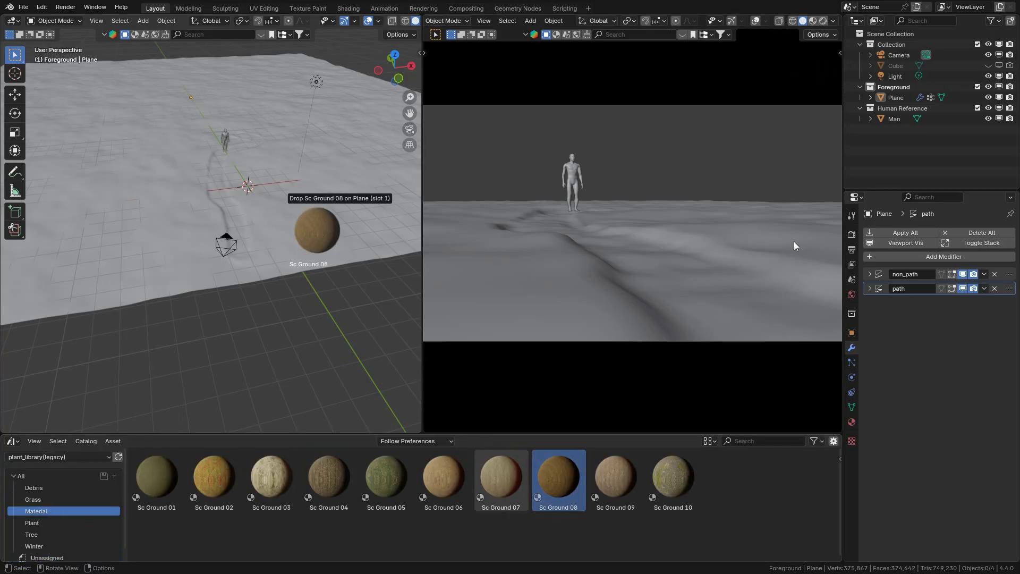
Step: Set the render engine to Cycles and the render device to GPU Compute
{"action": "left_click", "coordinate": [851, 235]}
{"action": "left_click", "coordinate": [970, 232]}
{"action": "left_click", "coordinate": [963, 269]}
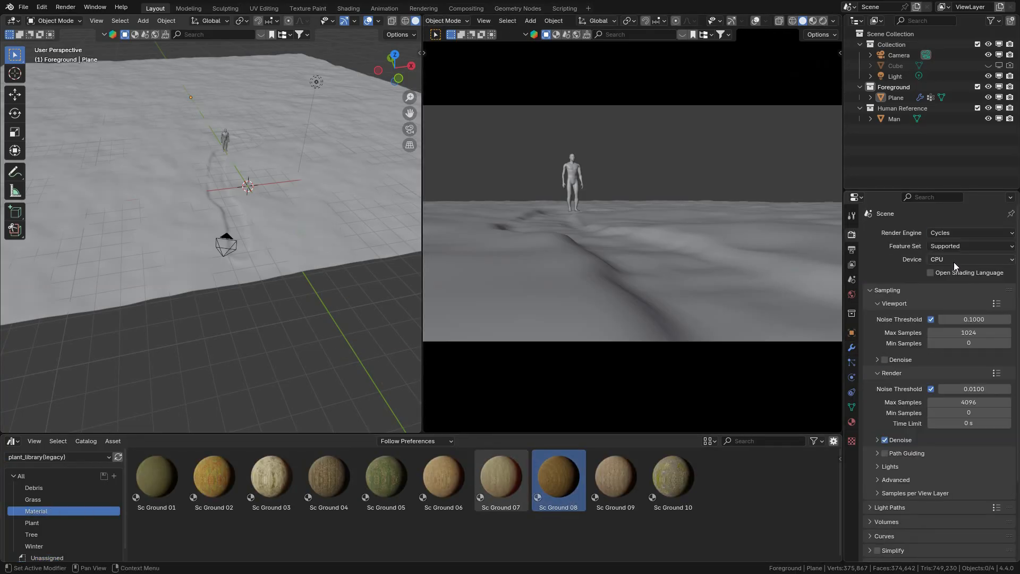
{"action": "left_click", "coordinate": [954, 260]}
{"action": "left_click", "coordinate": [948, 283]}
Step: Set the maximum samples to 100 for the viewport with denoising enabled and 300 for the render
{"action": "left_click", "coordinate": [978, 388]}
{"action": "type", "text": "30"}
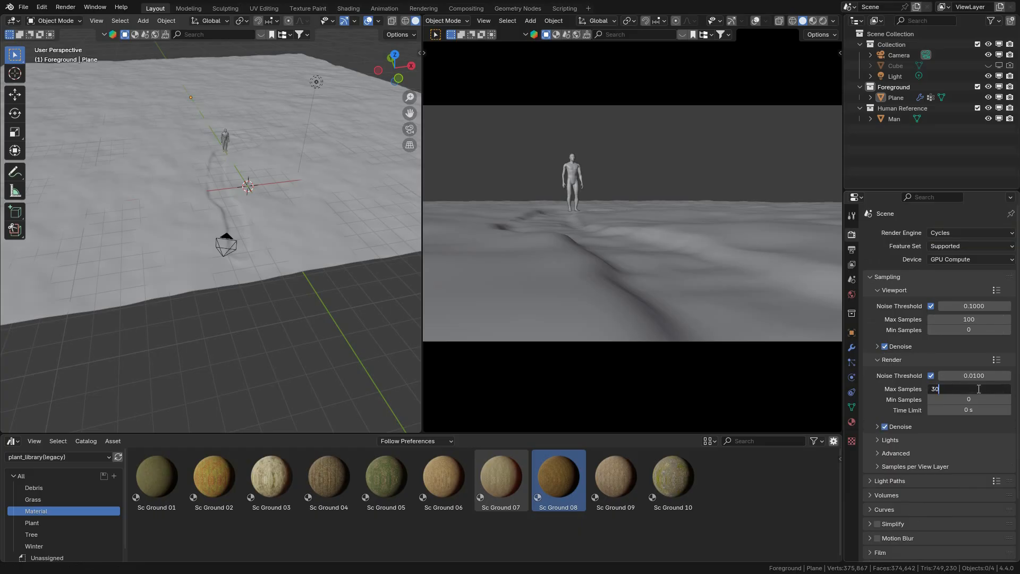
{"action": "type", "text": "0"}
{"action": "key", "text": "Return"}
Step: Set the color management look to High Contrast
{"action": "scroll", "coordinate": [903, 404], "scroll_direction": "down", "scroll_amount": 3}
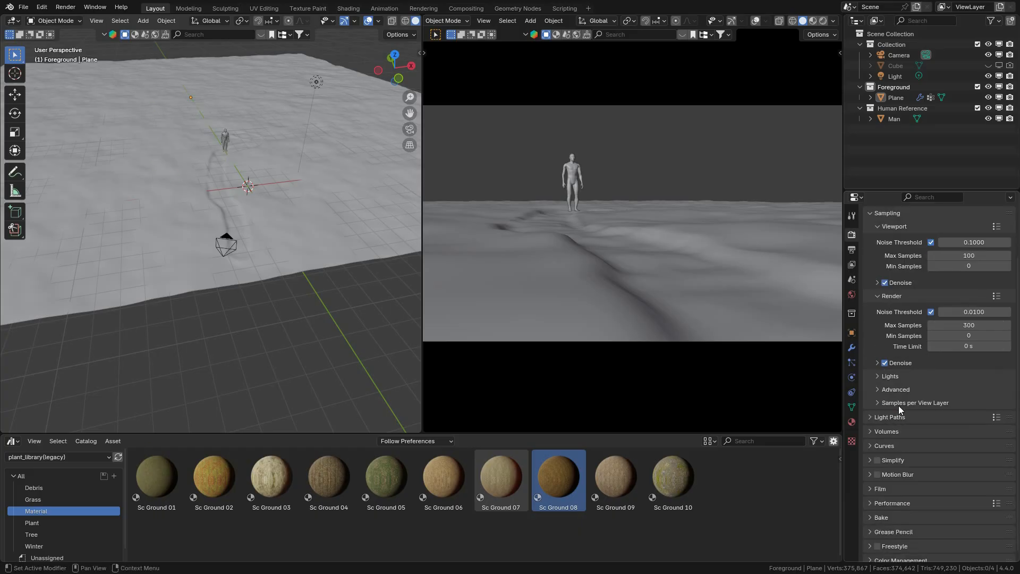
{"action": "scroll", "coordinate": [899, 409], "scroll_direction": "down", "scroll_amount": 1}
{"action": "left_click", "coordinate": [878, 456]}
{"action": "left_click", "coordinate": [901, 555]}
{"action": "scroll", "coordinate": [902, 552], "scroll_direction": "down", "scroll_amount": 5}
{"action": "left_click", "coordinate": [958, 511]}
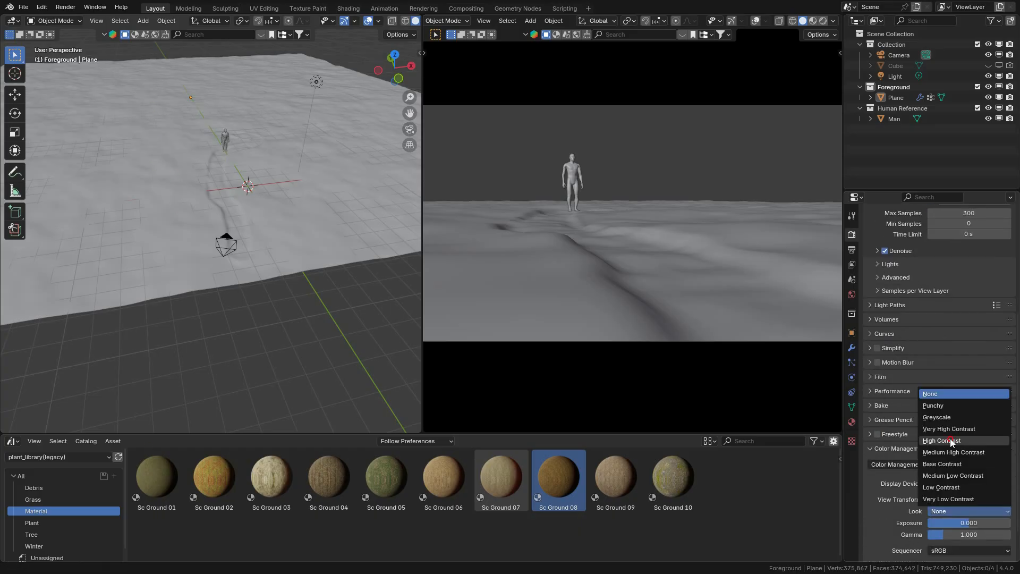
{"action": "left_click", "coordinate": [949, 440]}
{"action": "left_click", "coordinate": [903, 451]}
Step: Show the camera view in rendered shading, hide the Light object and use a Nishita Sky Texture as the world color
{"action": "left_click", "coordinate": [823, 20]}
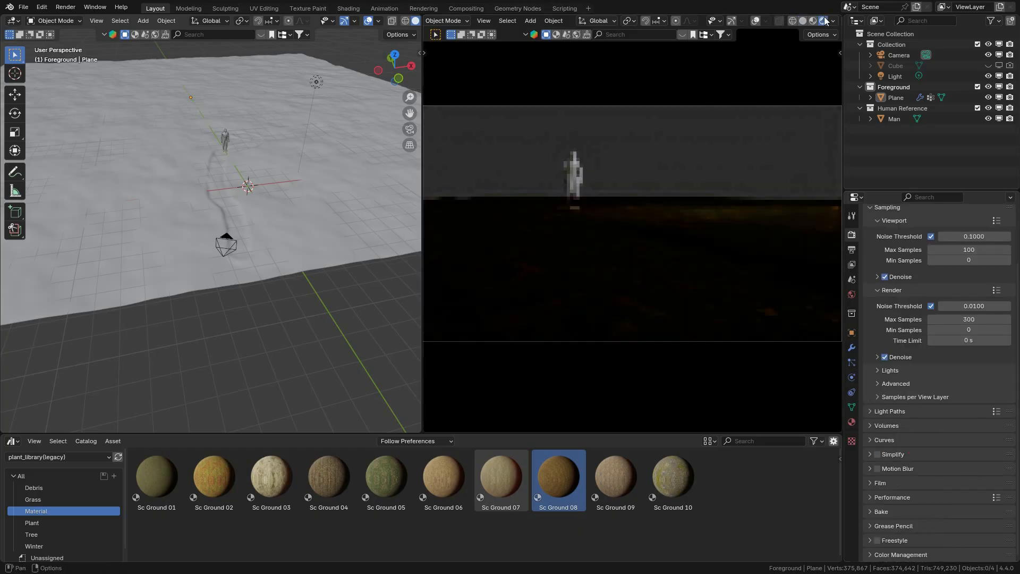
{"action": "left_click", "coordinate": [988, 76]}
{"action": "left_click", "coordinate": [851, 294]}
{"action": "left_click", "coordinate": [883, 300]}
{"action": "left_click", "coordinate": [693, 415]}
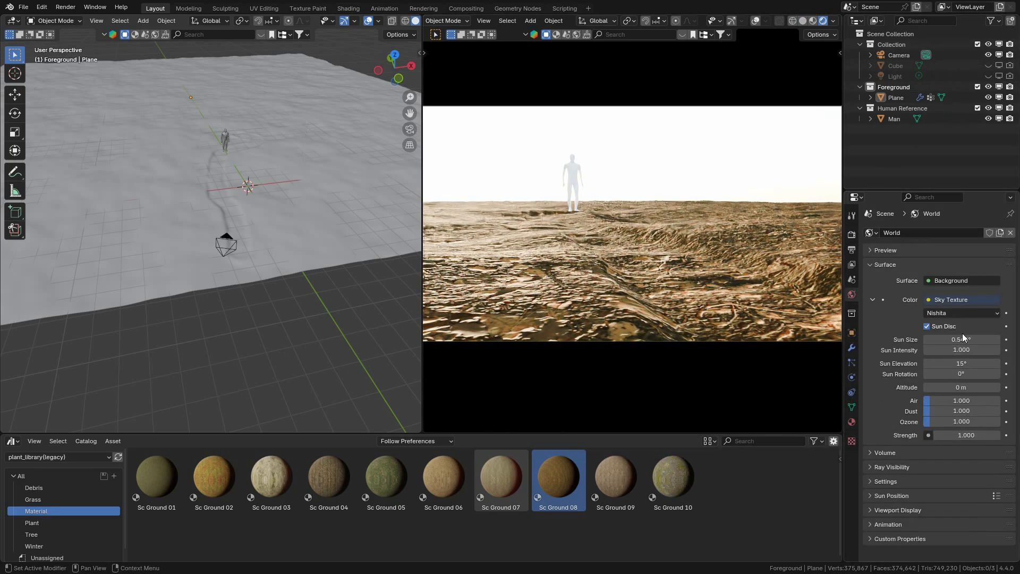
Step: Bring up the OpenScatter settings and collapse the Foreground, Human Reference and Collection entries in the outliner
{"action": "left_click", "coordinate": [295, 225]}
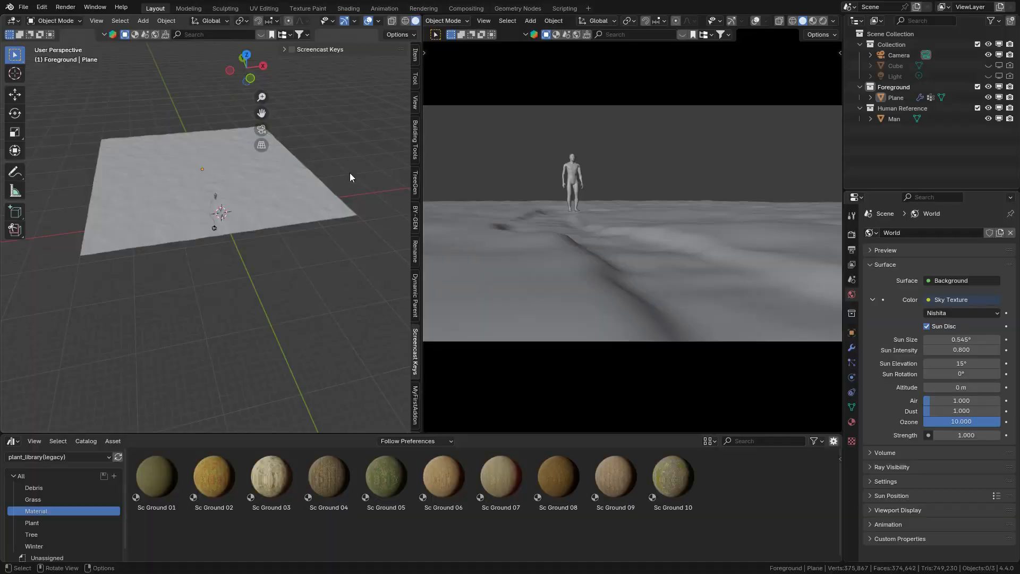
{"action": "left_click", "coordinate": [416, 375]}
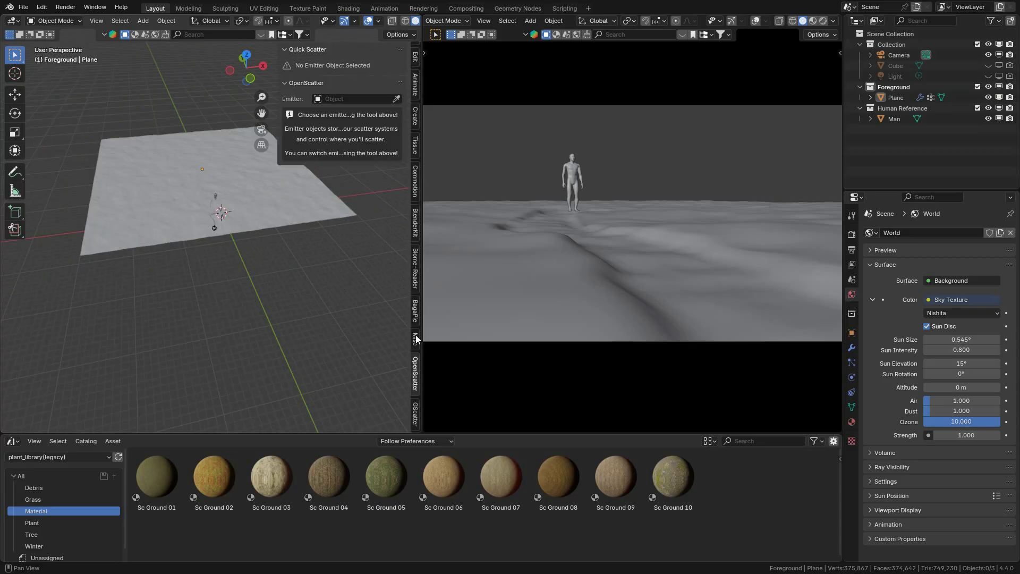
{"action": "left_click", "coordinate": [860, 87]}
{"action": "left_click", "coordinate": [860, 98]}
{"action": "left_click", "coordinate": [861, 45]}
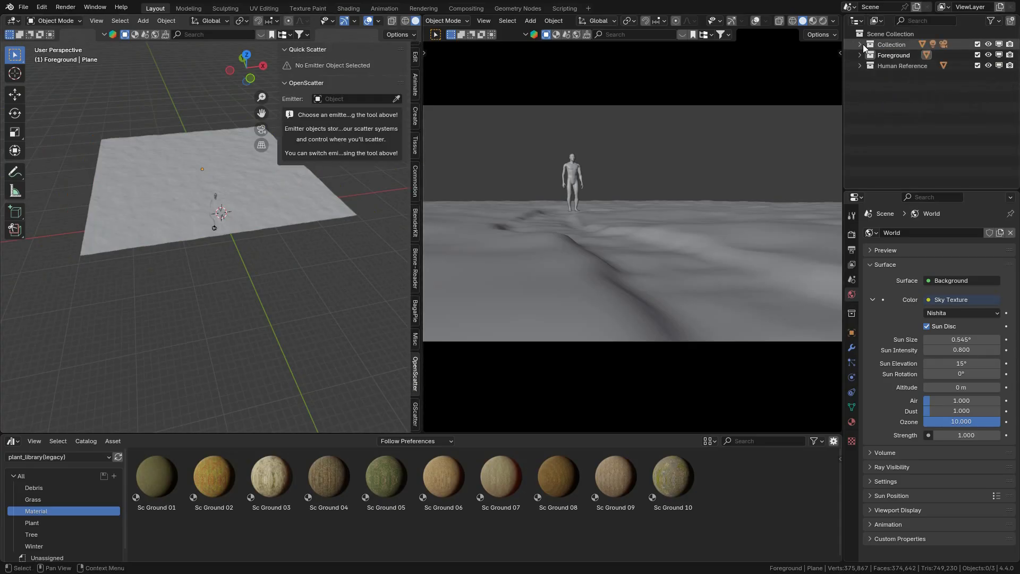
Step: Set the ground plane as the OpenScatter emitter, add a scatter system to it and collapse the Scatter Systems collection
{"action": "left_click", "coordinate": [246, 156]}
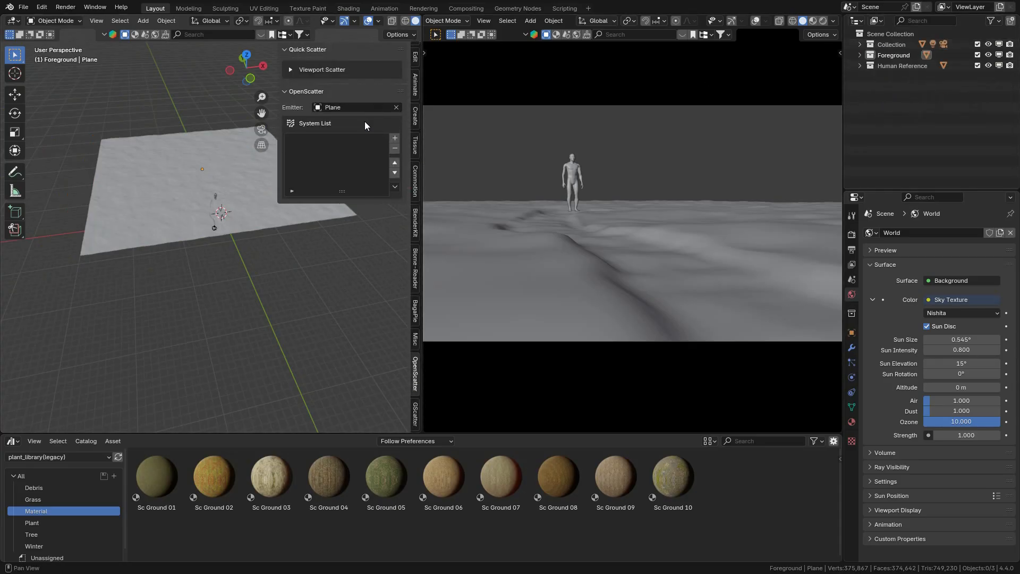
{"action": "left_click", "coordinate": [394, 140]}
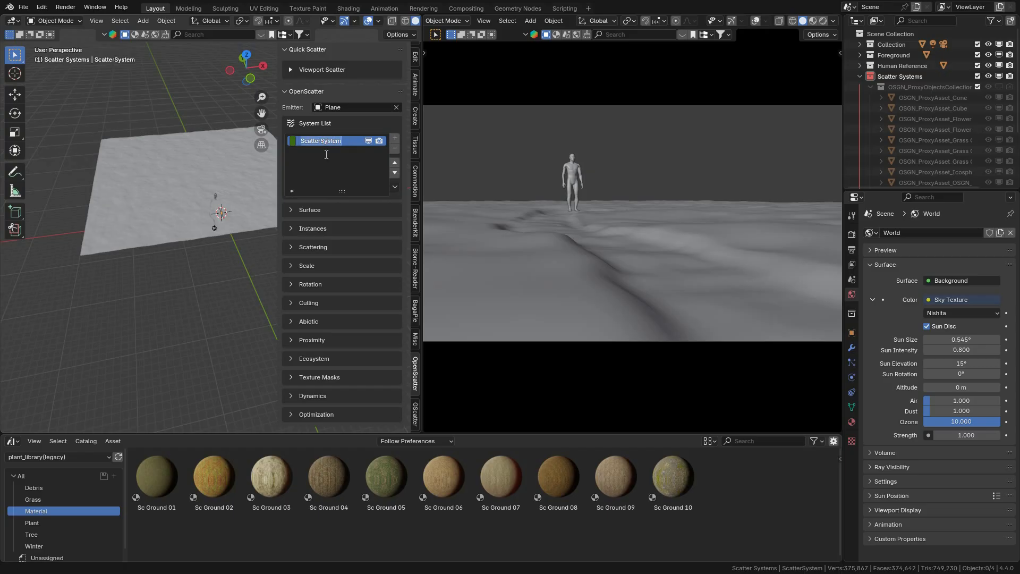
{"action": "left_click", "coordinate": [860, 78]}
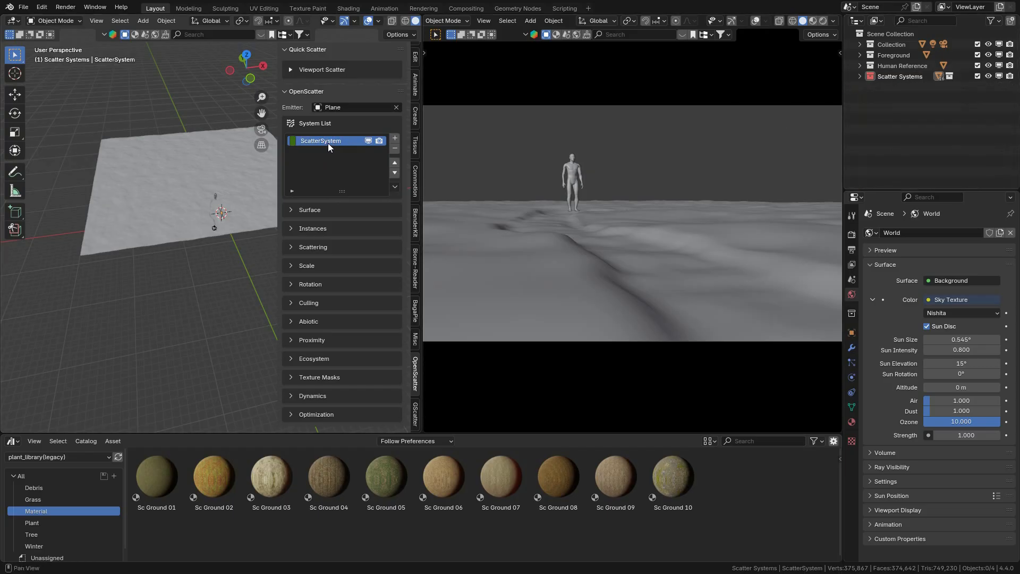
{"action": "key", "text": "n"}
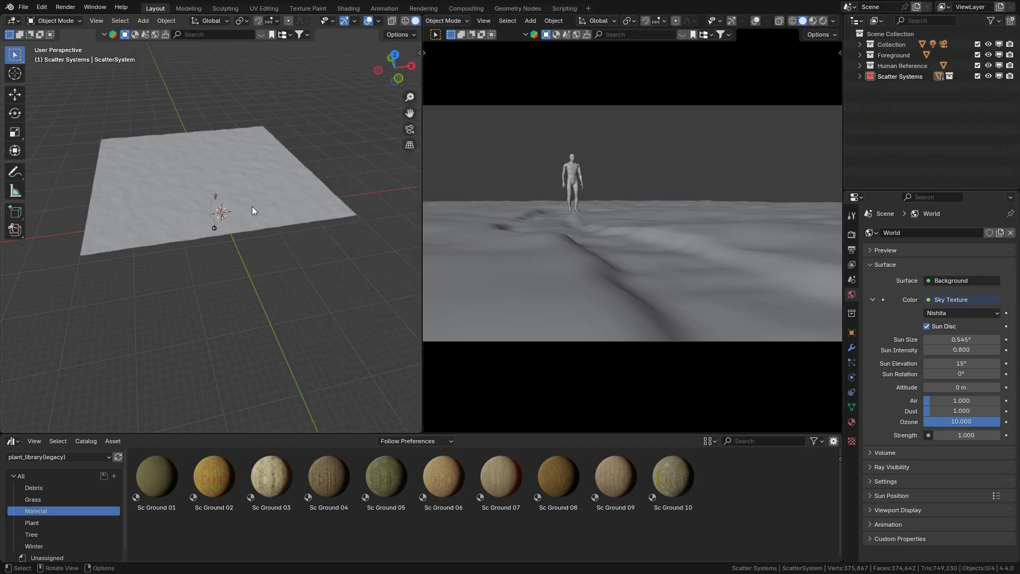
Step: In top view, add a NURBS path curve to the Foreground collection
{"action": "scroll", "coordinate": [252, 204], "scroll_direction": "up", "scroll_amount": 8}
{"action": "key", "text": "KP_7"}
{"action": "scroll", "coordinate": [256, 196], "scroll_direction": "down", "scroll_amount": 3}
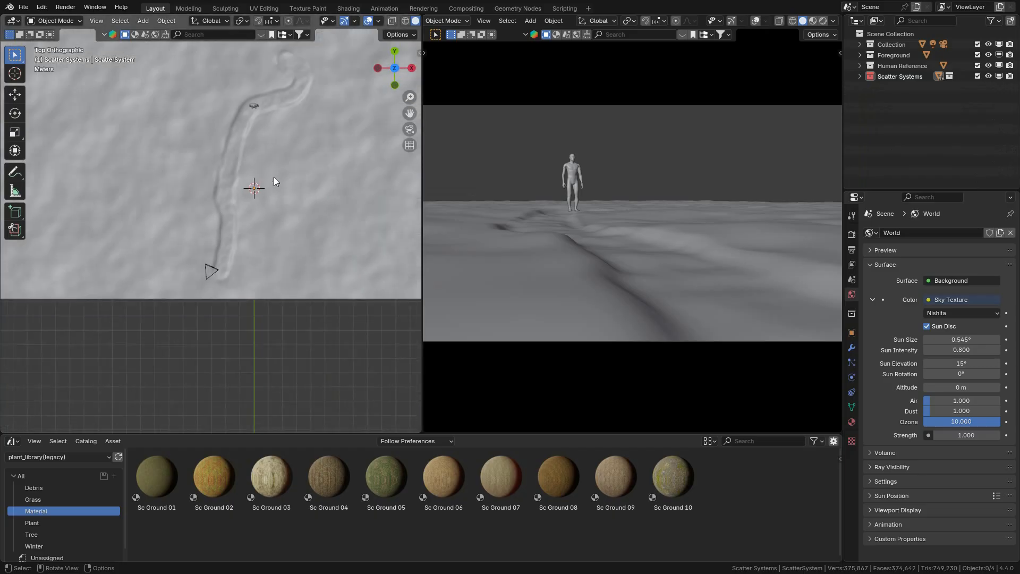
{"action": "key", "text": "shift+a"}
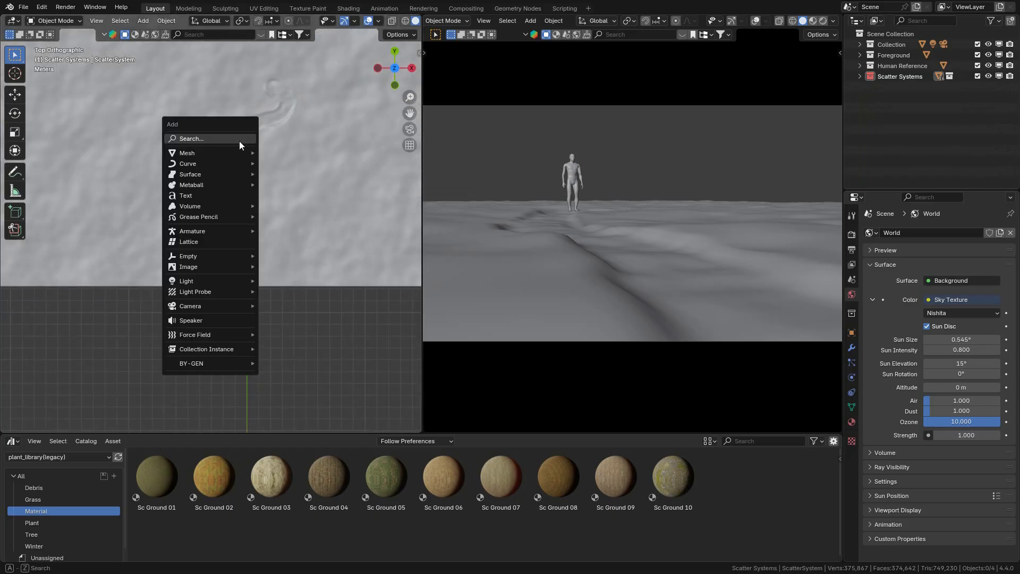
{"action": "left_click", "coordinate": [882, 46]}
{"action": "key", "text": "shift+a"}
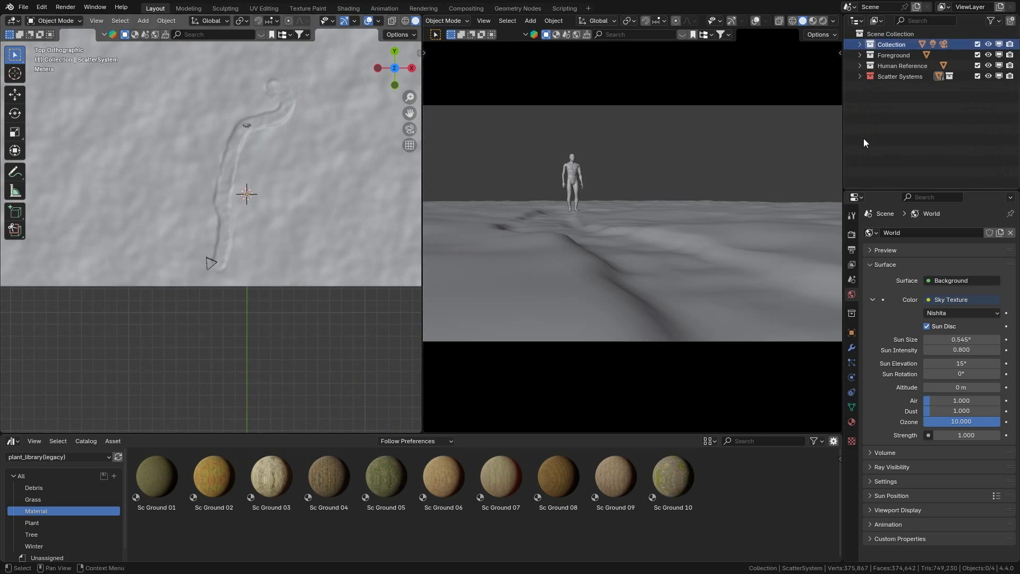
{"action": "left_click", "coordinate": [894, 56]}
{"action": "key", "text": "shift+a"}
{"action": "mouse_move", "coordinate": [75, 189]}
{"action": "left_click", "coordinate": [176, 238]}
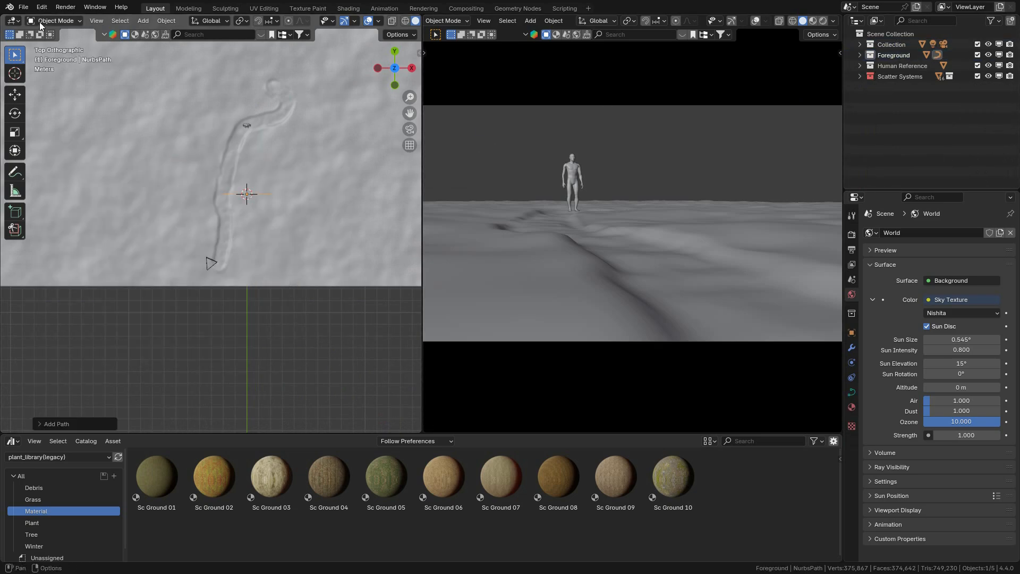
Step: Delete the new path's default points and draw a freehand Bézier curve along the sunken path from its far end to the camera
{"action": "key", "text": "Tab"}
{"action": "key", "text": "x"}
{"action": "left_click", "coordinate": [335, 189]}
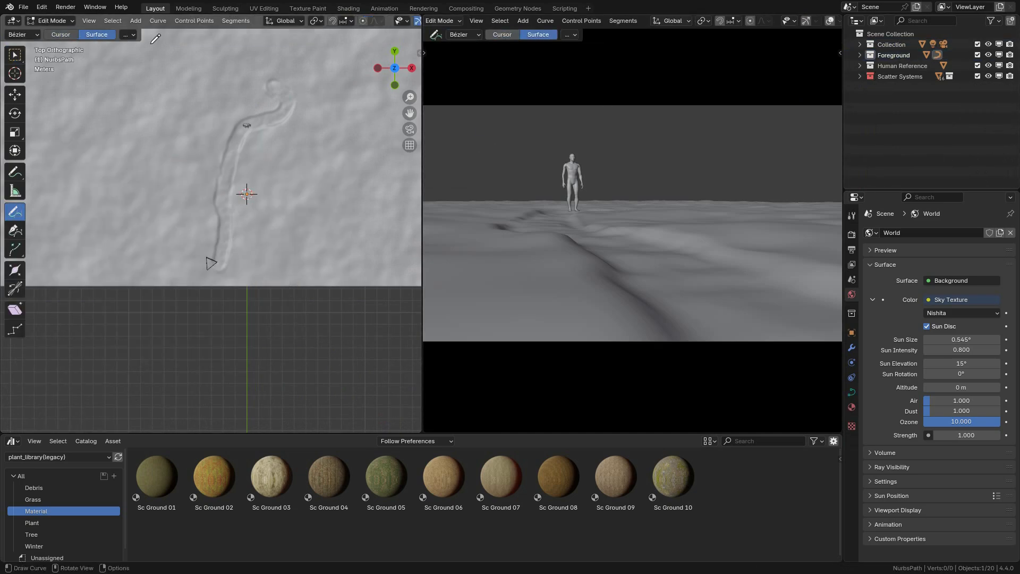
{"action": "scroll", "coordinate": [242, 130], "scroll_direction": "up", "scroll_amount": 3}
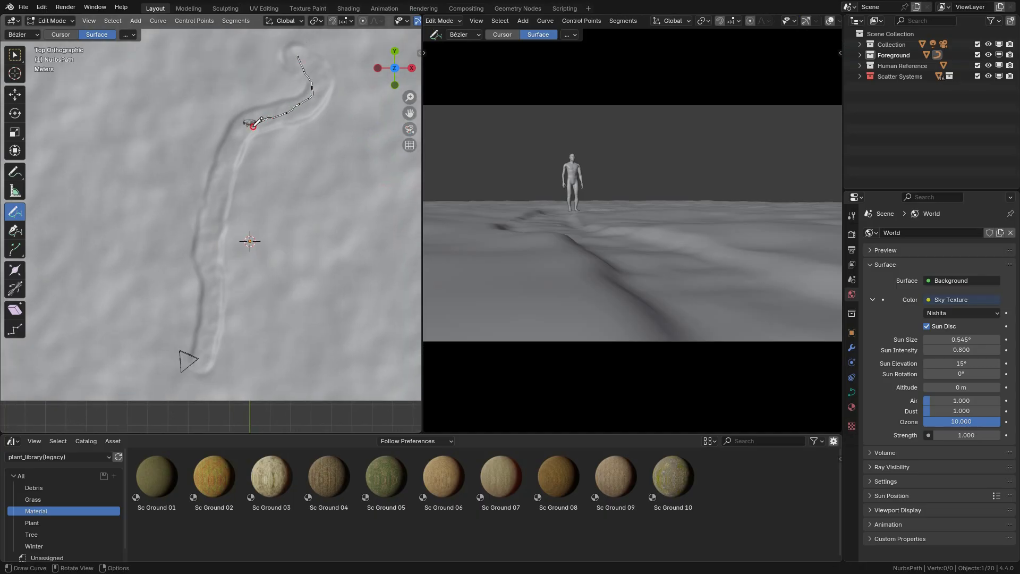
{"action": "left_click", "coordinate": [14, 56]}
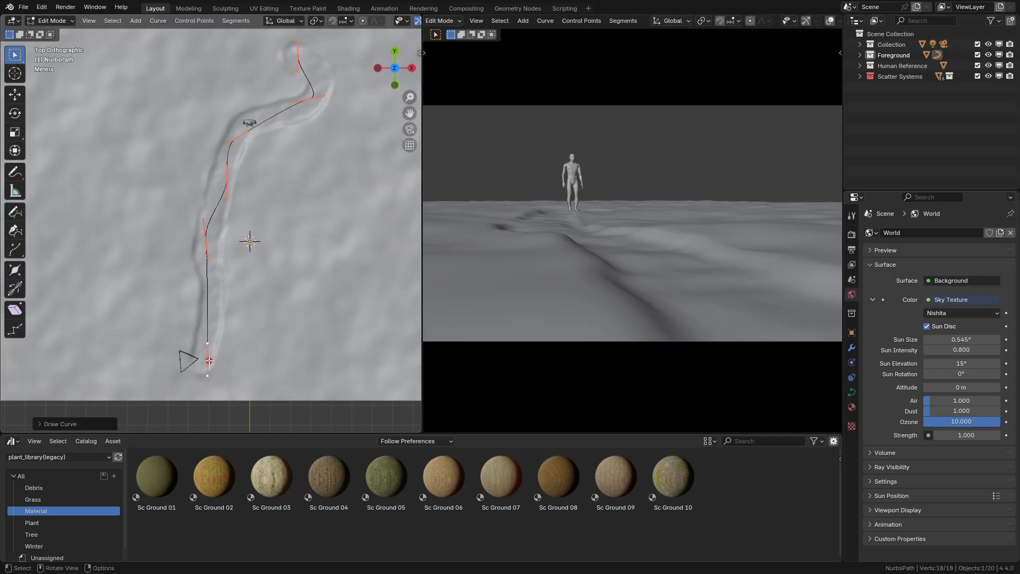
Step: Move and rotate the curve's end point near the camera and reposition the next point to follow the trench
{"action": "left_click", "coordinate": [208, 359]}
{"action": "key", "text": "g"}
{"action": "left_click", "coordinate": [206, 356]}
{"action": "key", "text": "r"}
{"action": "left_click", "coordinate": [217, 348]}
{"action": "left_click", "coordinate": [206, 243]}
{"action": "key", "text": "s"}
{"action": "key", "text": "g"}
{"action": "left_click", "coordinate": [219, 262]}
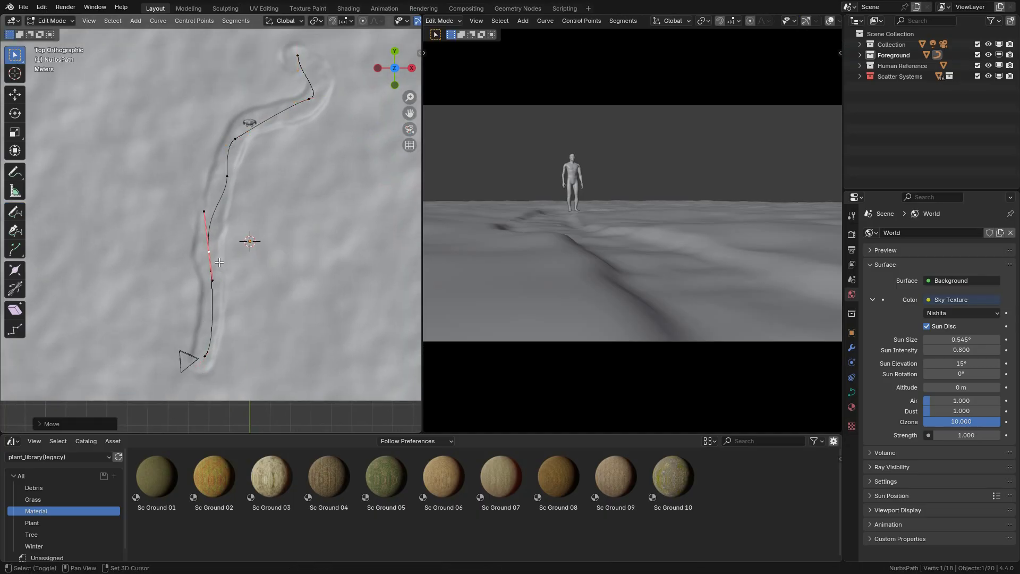
Step: Move the curve point near the human figure to the middle of the sunken path and lengthen its handles
{"action": "left_click_drag", "start_coordinate": [224, 168], "coordinate": [251, 155]}
{"action": "left_click_drag", "start_coordinate": [235, 139], "coordinate": [246, 125]}
{"action": "key", "text": "s"}
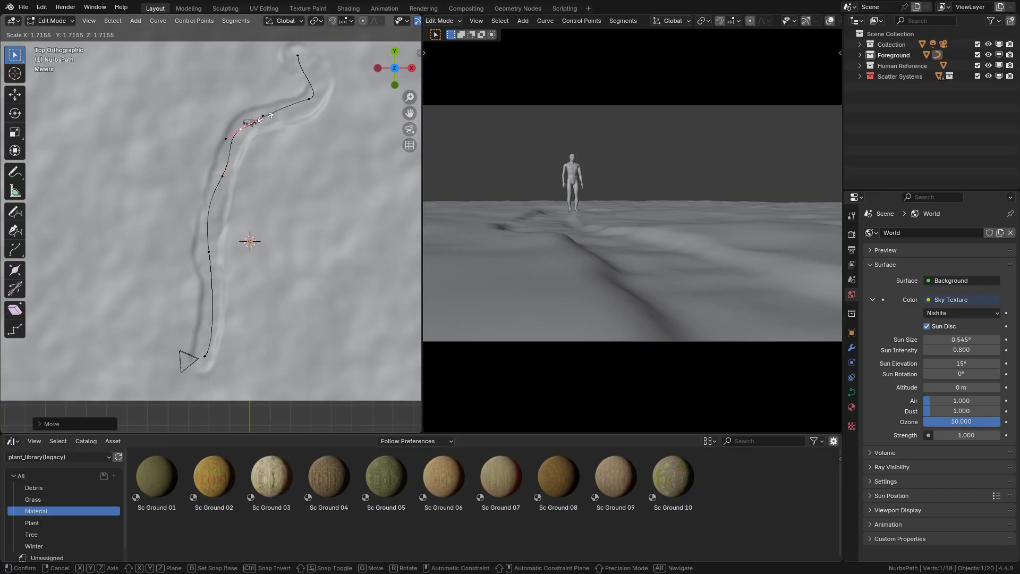
{"action": "left_click", "coordinate": [269, 126]}
{"action": "key", "text": "g"}
{"action": "left_click", "coordinate": [271, 132]}
Step: Move, scale and rotate the curve point at the far bend so the curve rounds the bend smoothly
{"action": "left_click_drag", "start_coordinate": [310, 99], "coordinate": [332, 94]}
{"action": "key", "text": "s"}
{"action": "left_click", "coordinate": [376, 69]}
{"action": "key", "text": "r"}
{"action": "left_click", "coordinate": [351, 55]}
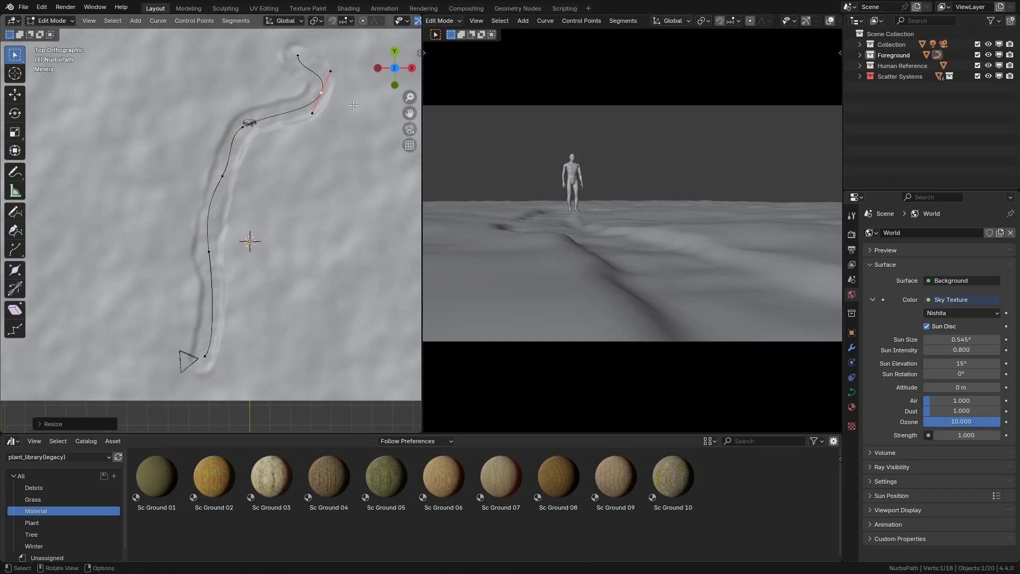
{"action": "key", "text": "g"}
{"action": "left_click", "coordinate": [340, 58]}
{"action": "key", "text": "r"}
{"action": "left_click", "coordinate": [300, 59]}
Step: Shift the curve's middle point and the point beside the human figure closer to the trench's centre line
{"action": "left_click", "coordinate": [222, 175]}
{"action": "key", "text": "g"}
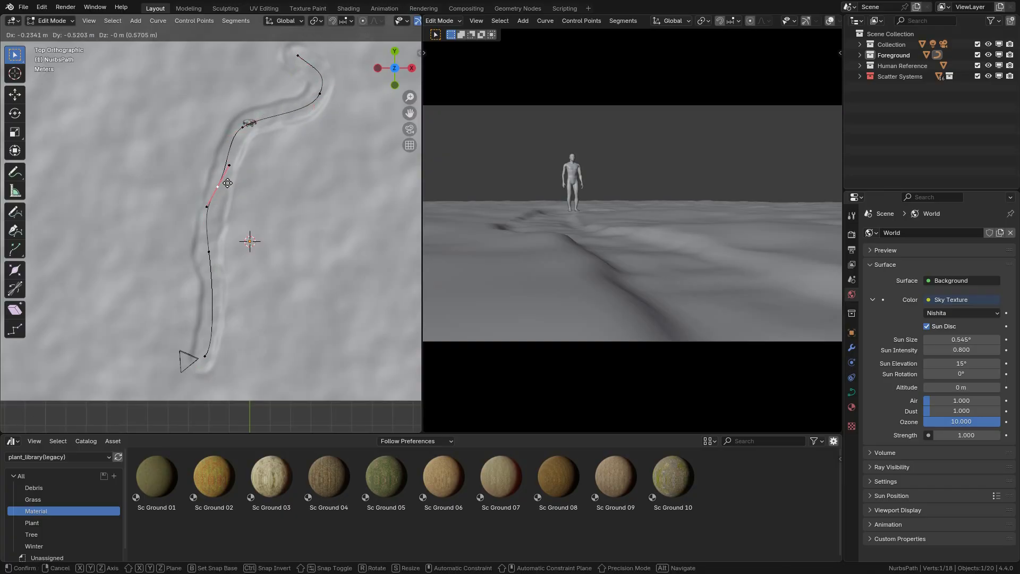
{"action": "left_click", "coordinate": [219, 185]}
{"action": "left_click", "coordinate": [243, 127]}
{"action": "key", "text": "g"}
{"action": "left_click", "coordinate": [265, 118]}
Step: Rotate the curve's end point at the camera and move it back onto the sunken path
{"action": "left_click", "coordinate": [205, 355]}
{"action": "key", "text": "r"}
{"action": "left_click", "coordinate": [212, 330]}
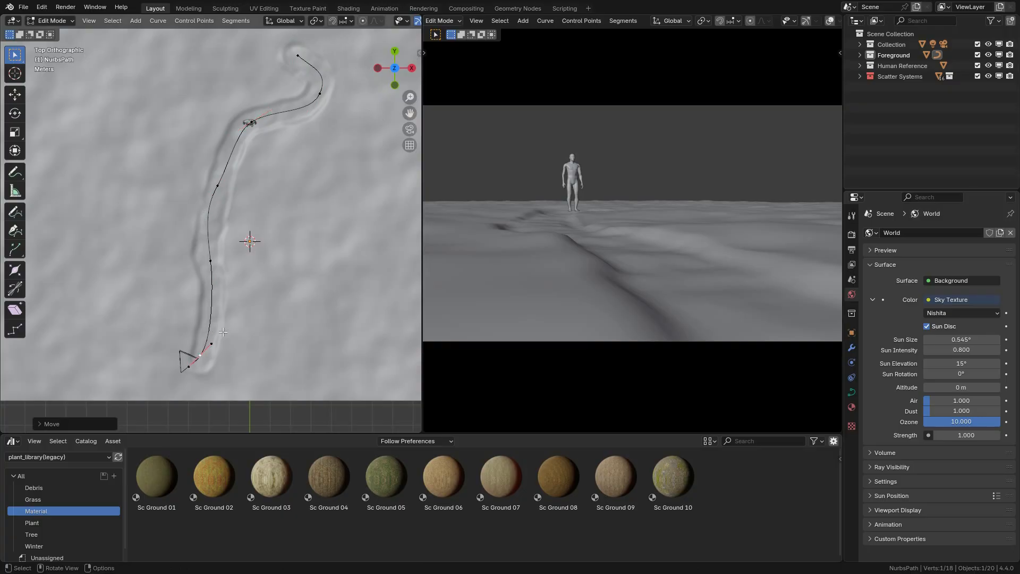
{"action": "key", "text": "g"}
{"action": "left_click", "coordinate": [243, 325]}
Step: Smooth the curve at the point midway between camera and figure by adjusting its handles, and return to Object Mode
{"action": "left_click", "coordinate": [212, 220]}
{"action": "key", "text": "g"}
{"action": "left_click", "coordinate": [213, 223]}
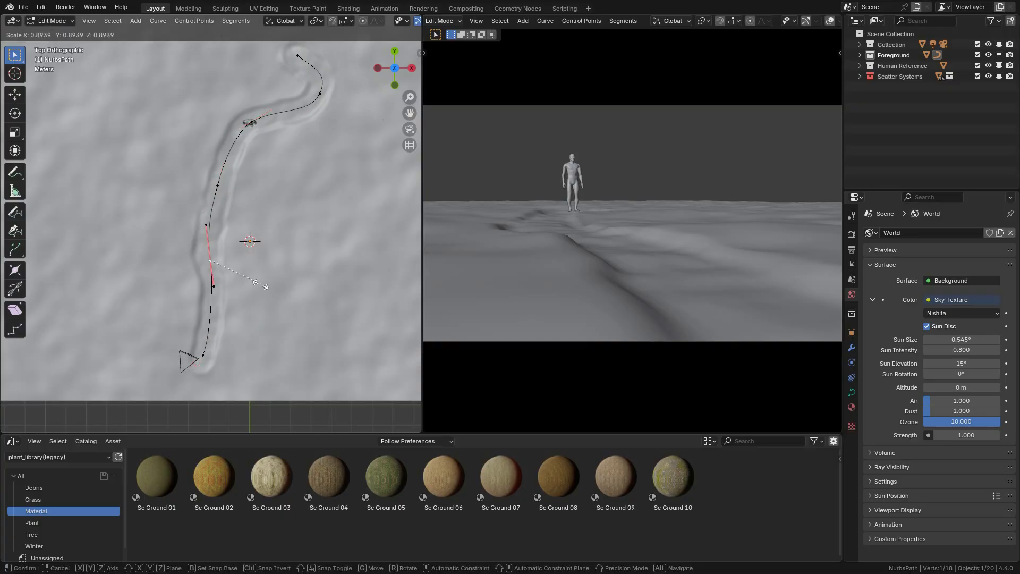
{"action": "left_click", "coordinate": [211, 261]}
{"action": "key", "text": "r"}
{"action": "left_click", "coordinate": [302, 263]}
{"action": "left_click", "coordinate": [50, 20]}
{"action": "left_click", "coordinate": [53, 31]}
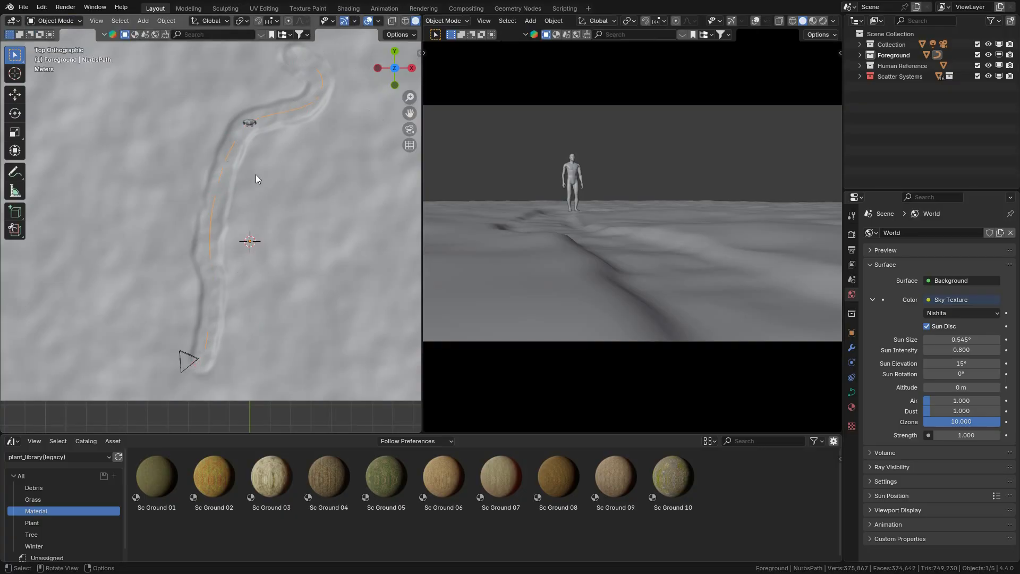
{"action": "key", "text": "Tab"}
{"action": "middle_click_drag", "start_coordinate": [329, 124], "coordinate": [322, 218]}
{"action": "key", "text": "Tab"}
{"action": "scroll", "coordinate": [262, 203], "scroll_direction": "down", "scroll_amount": 3}
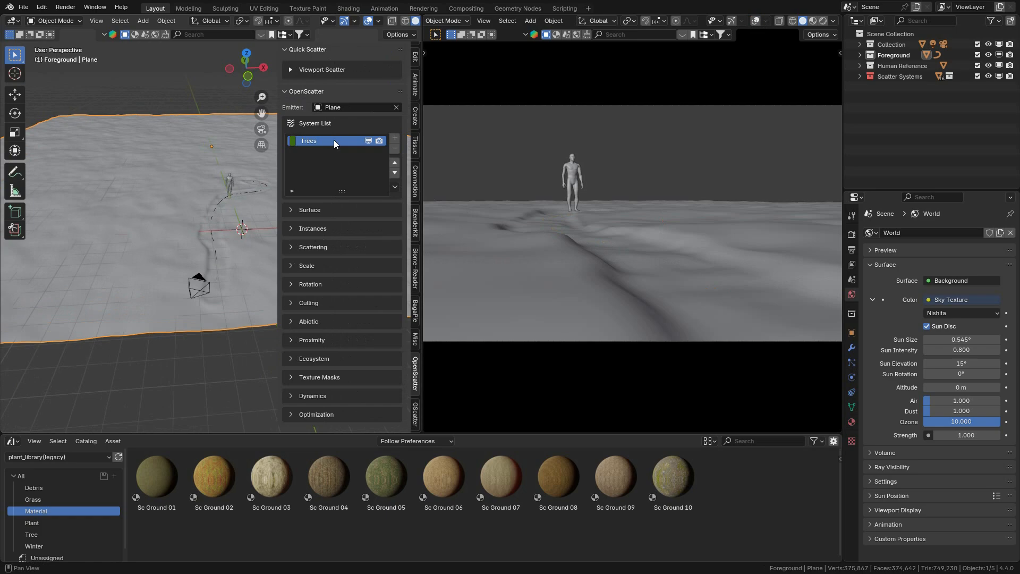
Step: Switch the asset browser to the Basemeshes library and browse its Nature catalog for trees
{"action": "left_click", "coordinate": [53, 457]}
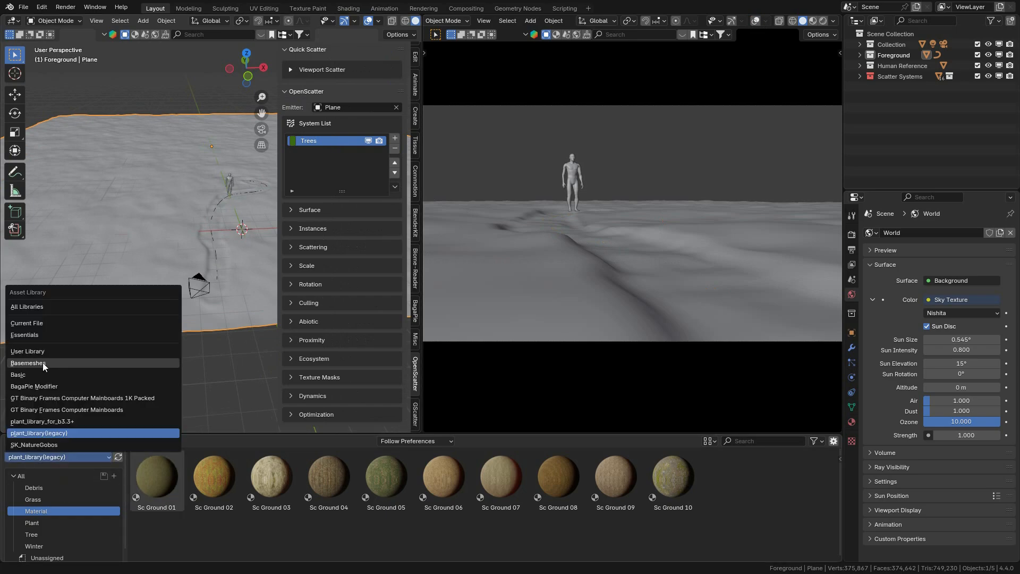
{"action": "left_click", "coordinate": [42, 362]}
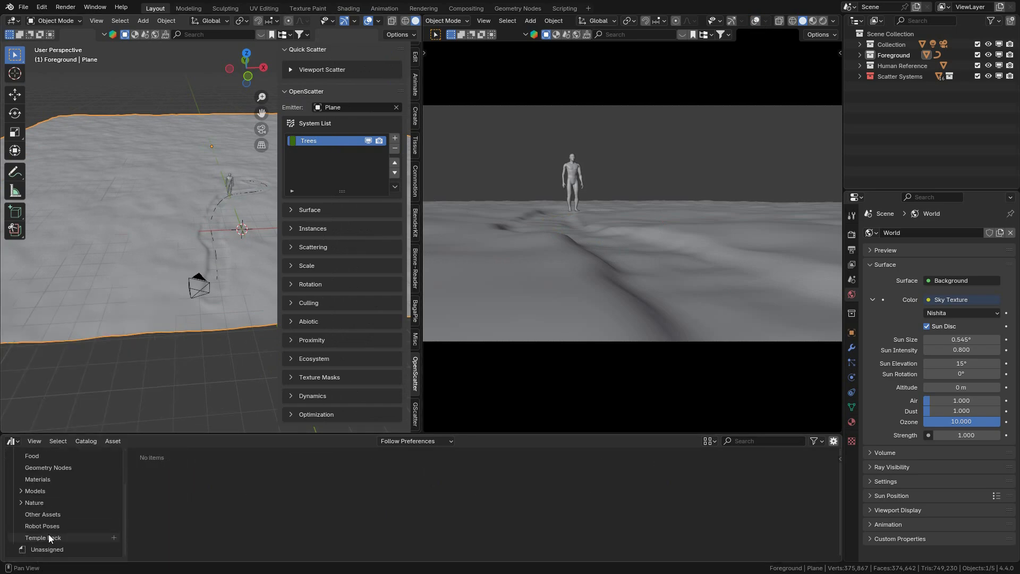
{"action": "scroll", "coordinate": [49, 534], "scroll_direction": "down", "scroll_amount": 2}
{"action": "left_click", "coordinate": [42, 502]}
{"action": "scroll", "coordinate": [393, 507], "scroll_direction": "down", "scroll_amount": 5}
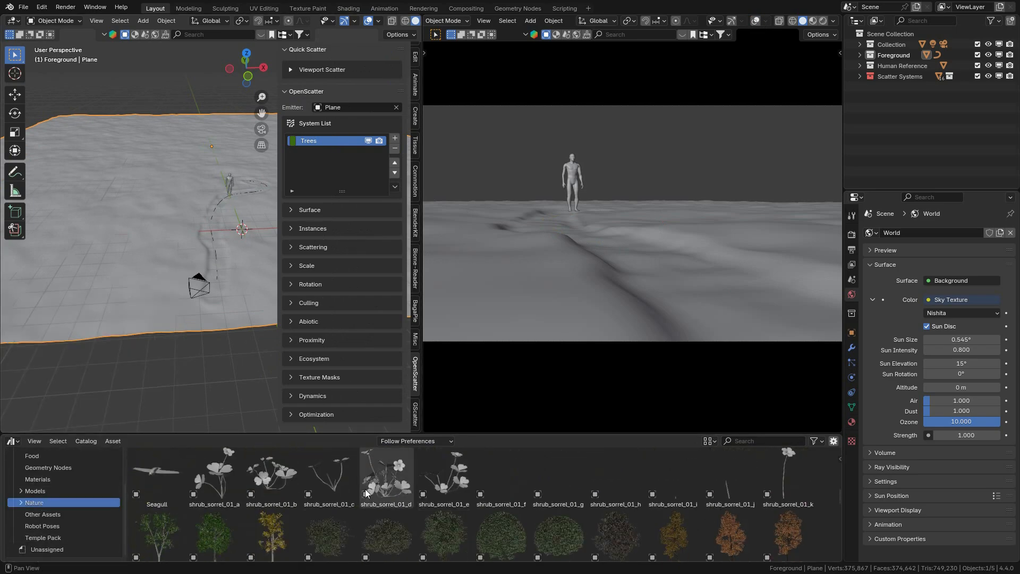
Step: Create a collection named trees and place the four MT_PM_V60_Alnus_cremastogyne assets 01_03 to 01_06 in it
{"action": "left_click", "coordinate": [1010, 24]}
{"action": "double_click", "coordinate": [918, 86]}
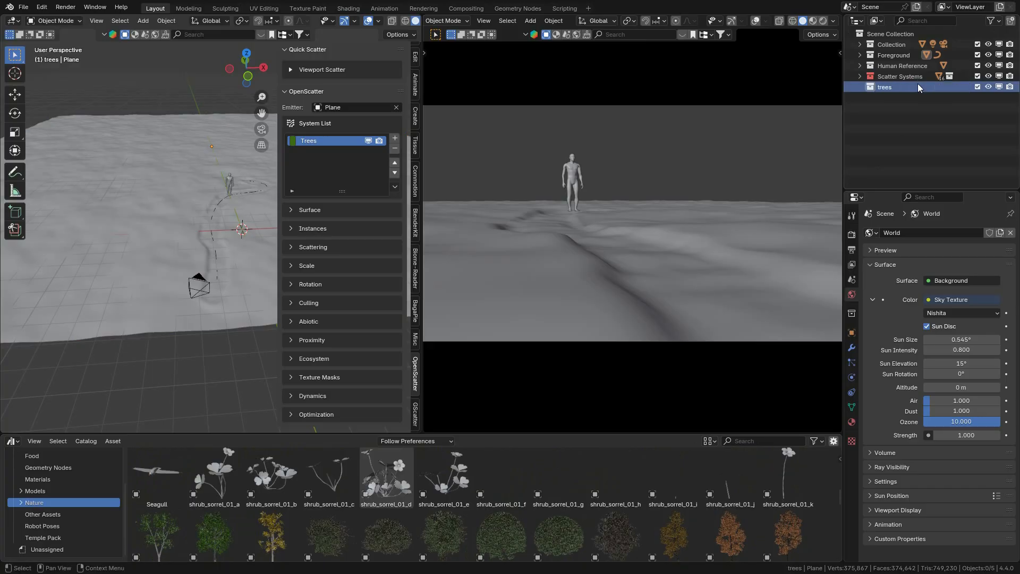
{"action": "scroll", "coordinate": [445, 518], "scroll_direction": "down", "scroll_amount": 4}
{"action": "left_click", "coordinate": [446, 502]}
{"action": "left_click_drag", "start_coordinate": [412, 480], "coordinate": [123, 323]}
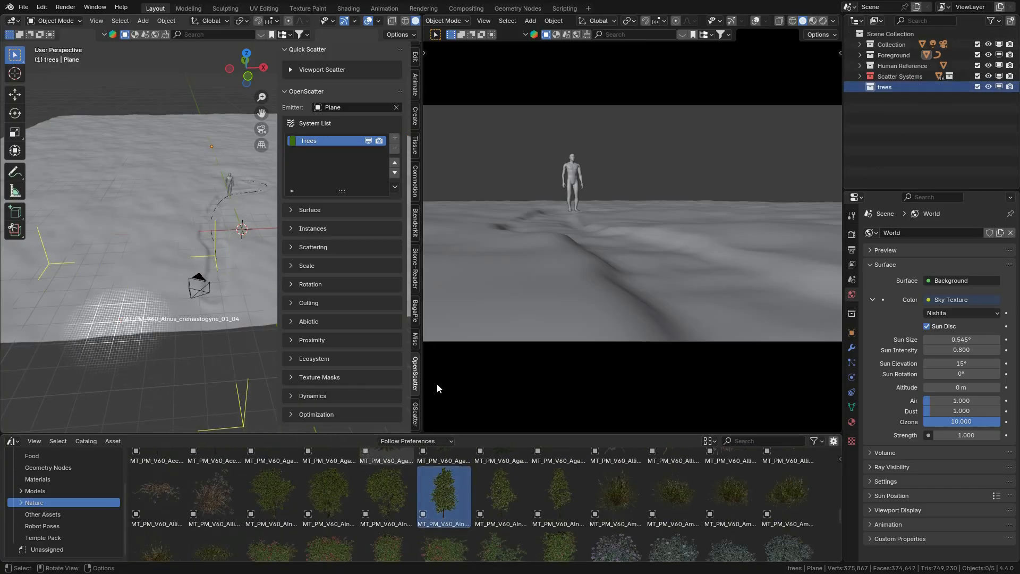
{"action": "left_click_drag", "start_coordinate": [186, 349], "coordinate": [192, 317]}
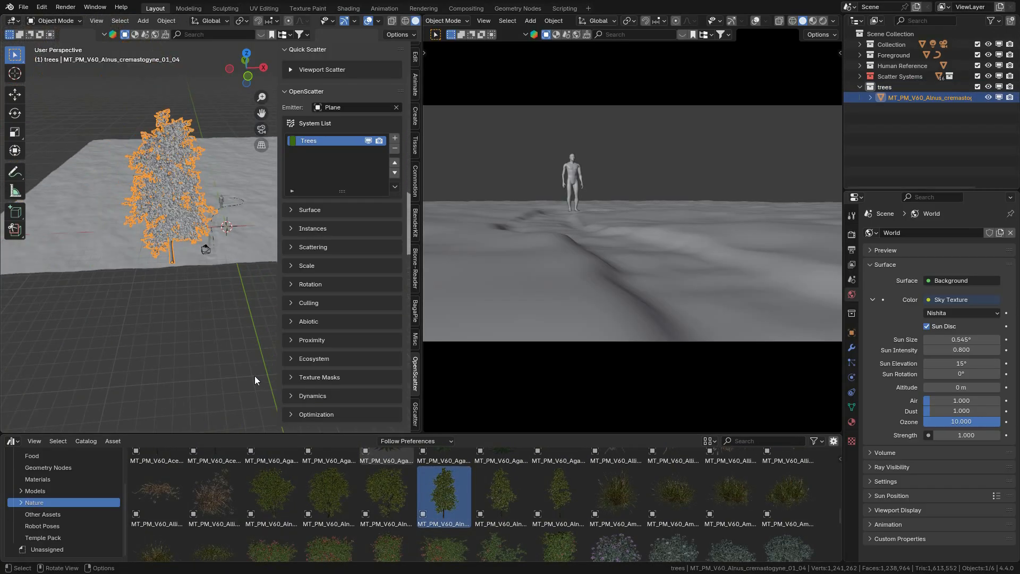
{"action": "left_click_drag", "start_coordinate": [501, 494], "coordinate": [110, 288]}
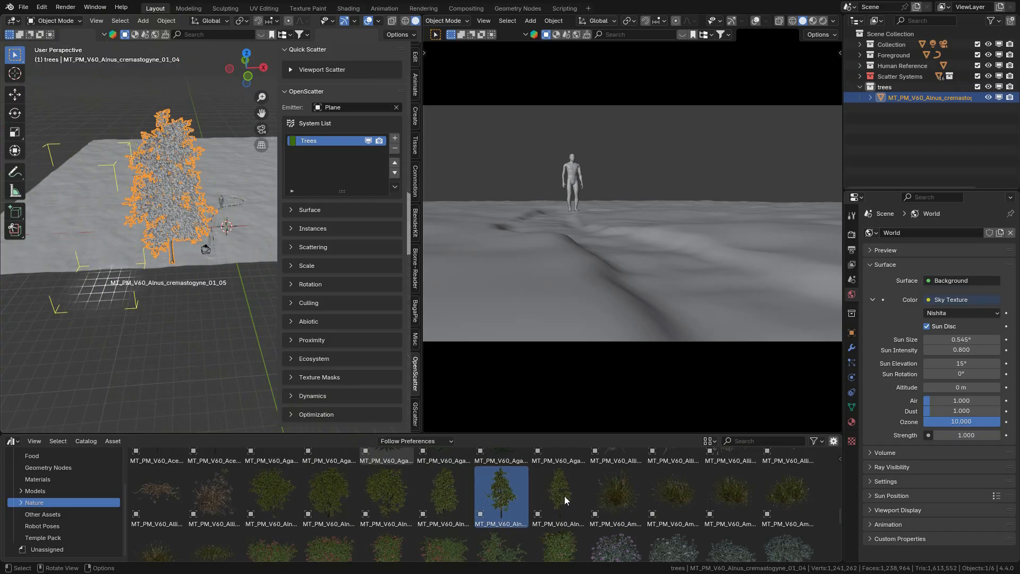
{"action": "left_click_drag", "start_coordinate": [563, 498], "coordinate": [147, 298]}
{"action": "left_click_drag", "start_coordinate": [393, 498], "coordinate": [117, 332]}
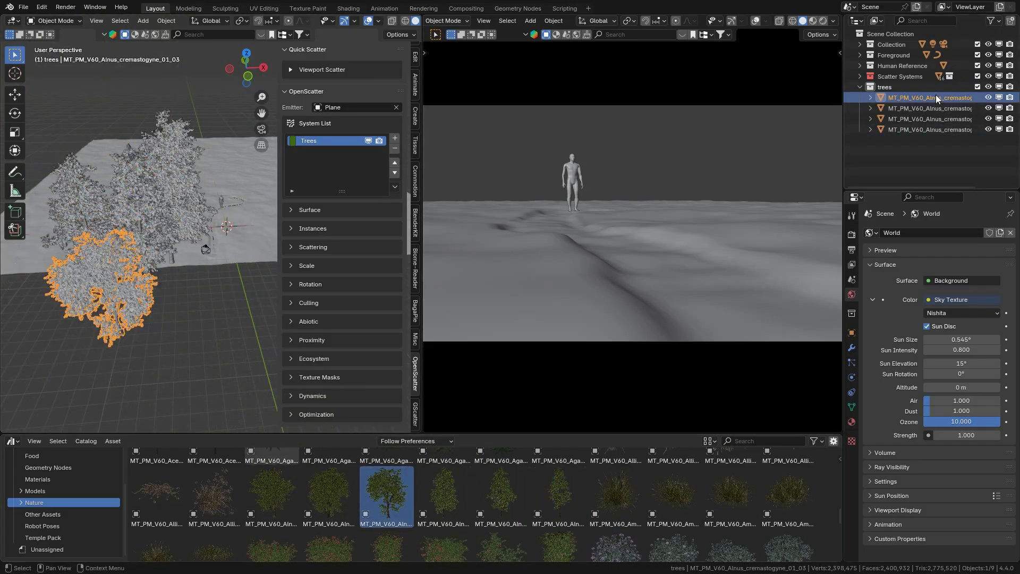
Step: Set the viewport display of the four selected trees to Bounds and exclude the trees collection from the view layer
{"action": "left_click", "coordinate": [935, 130], "text": "shift"}
{"action": "left_click", "coordinate": [852, 333]}
{"action": "scroll", "coordinate": [903, 371], "scroll_direction": "down", "scroll_amount": 10}
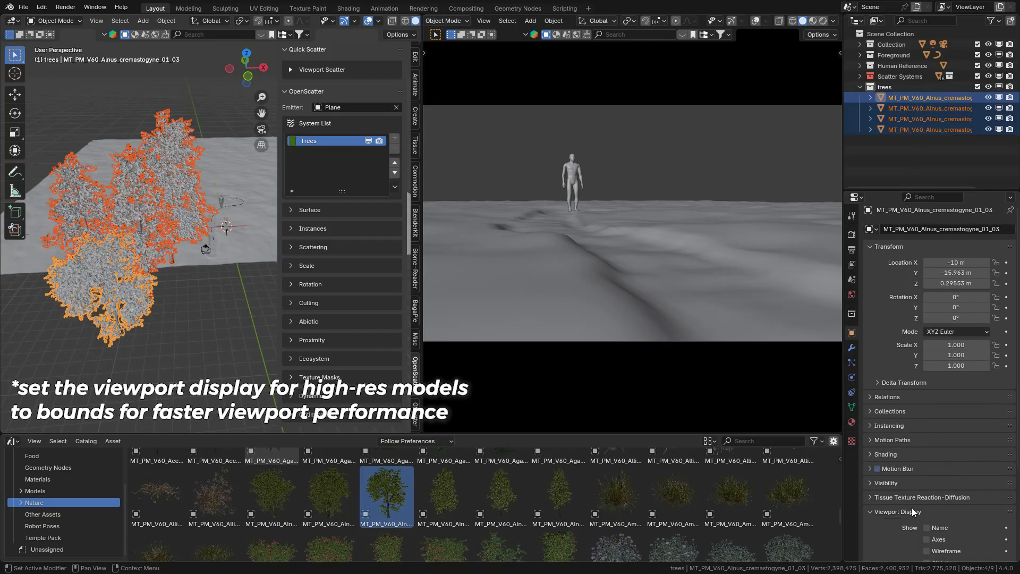
{"action": "left_click", "coordinate": [964, 537]}
{"action": "left_click", "coordinate": [948, 491], "text": "alt"}
{"action": "scroll", "coordinate": [894, 310], "scroll_direction": "up", "scroll_amount": 4}
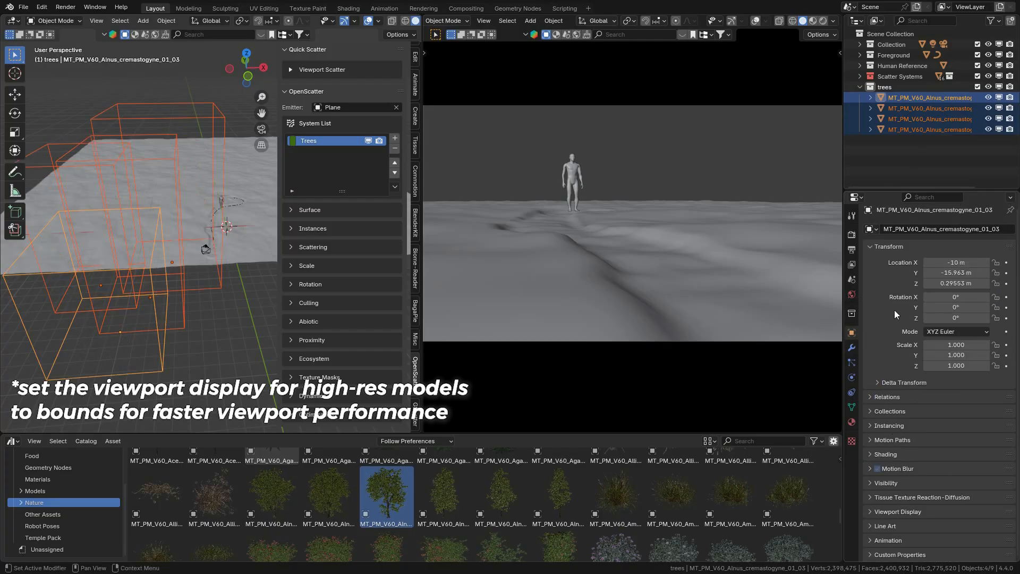
{"action": "left_click", "coordinate": [977, 86]}
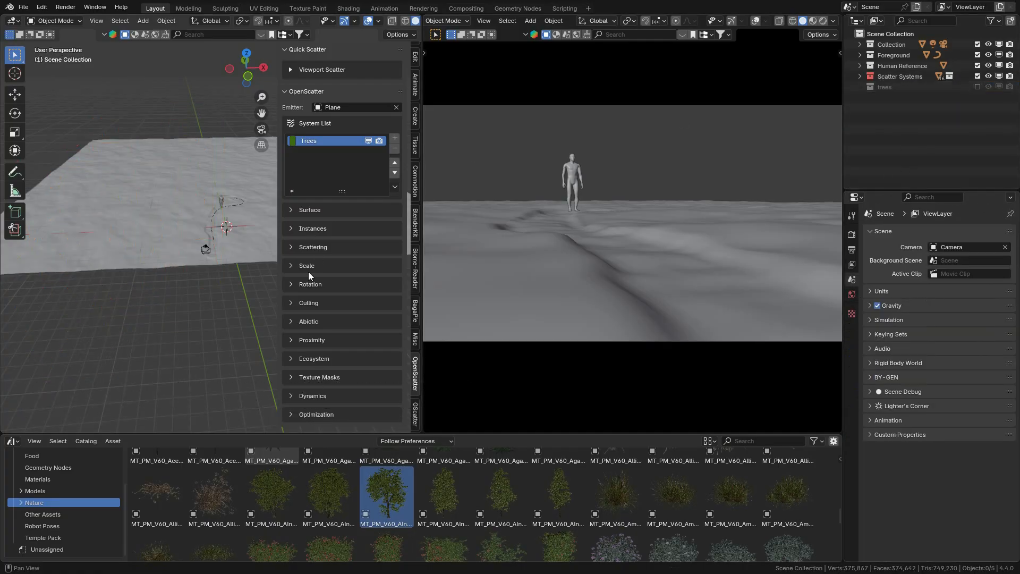
Step: Make the Trees scatter system use Multiple Instances from the trees collection, and expand its Optimization settings
{"action": "left_click", "coordinate": [323, 229]}
{"action": "left_click", "coordinate": [346, 268]}
{"action": "left_click", "coordinate": [341, 260]}
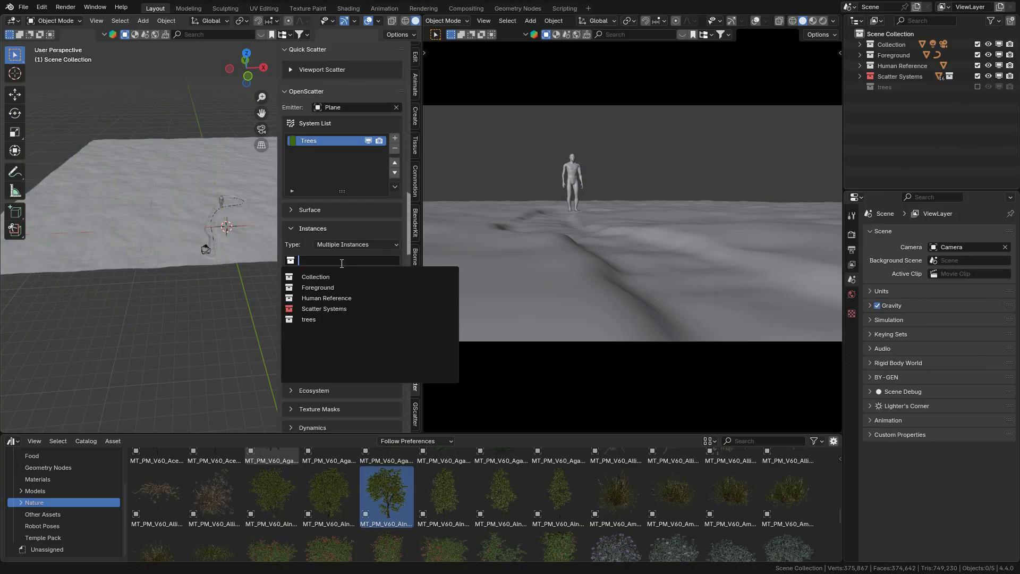
{"action": "left_click", "coordinate": [318, 320]}
{"action": "scroll", "coordinate": [323, 398], "scroll_direction": "down", "scroll_amount": 1}
{"action": "left_click", "coordinate": [326, 421]}
{"action": "scroll", "coordinate": [333, 408], "scroll_direction": "down", "scroll_amount": 2}
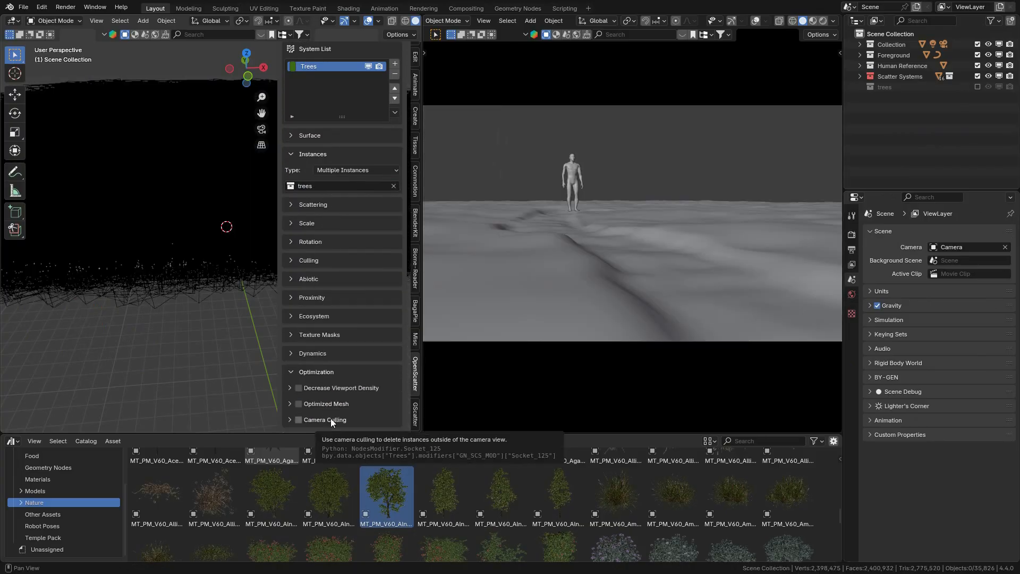
Step: Enable Curve Proximity for the Trees system with NurbsPath at a distance of 11.2 m, and show overlays in the camera view
{"action": "left_click", "coordinate": [317, 297]}
{"action": "left_click", "coordinate": [298, 329]}
{"action": "left_click", "coordinate": [327, 329]}
{"action": "left_click", "coordinate": [359, 360]}
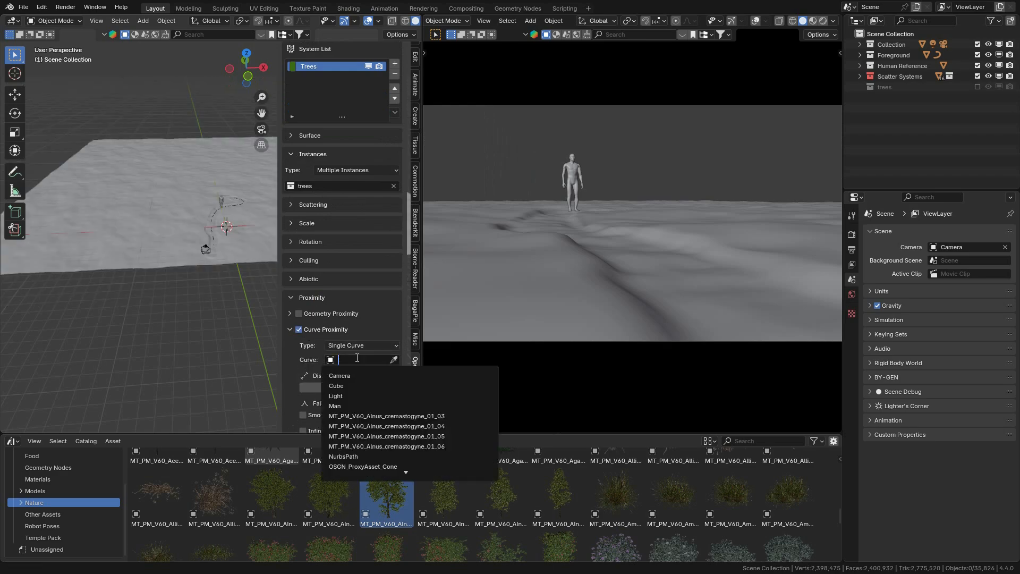
{"action": "type", "text": "pa"}
{"action": "left_click", "coordinate": [343, 416]}
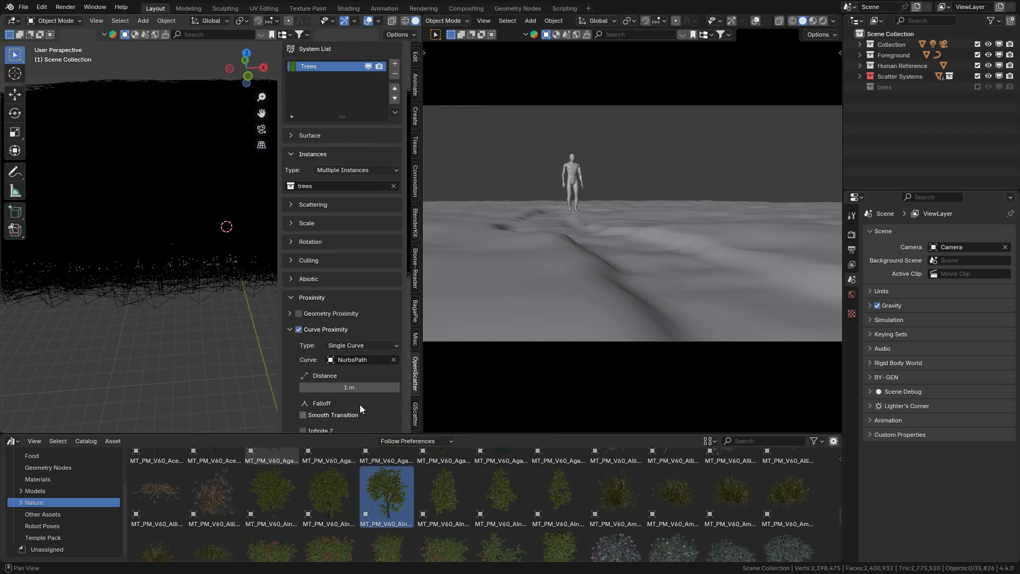
{"action": "key", "text": "shift+alt+z"}
{"action": "left_click_drag", "start_coordinate": [745, 363], "coordinate": [716, 343]}
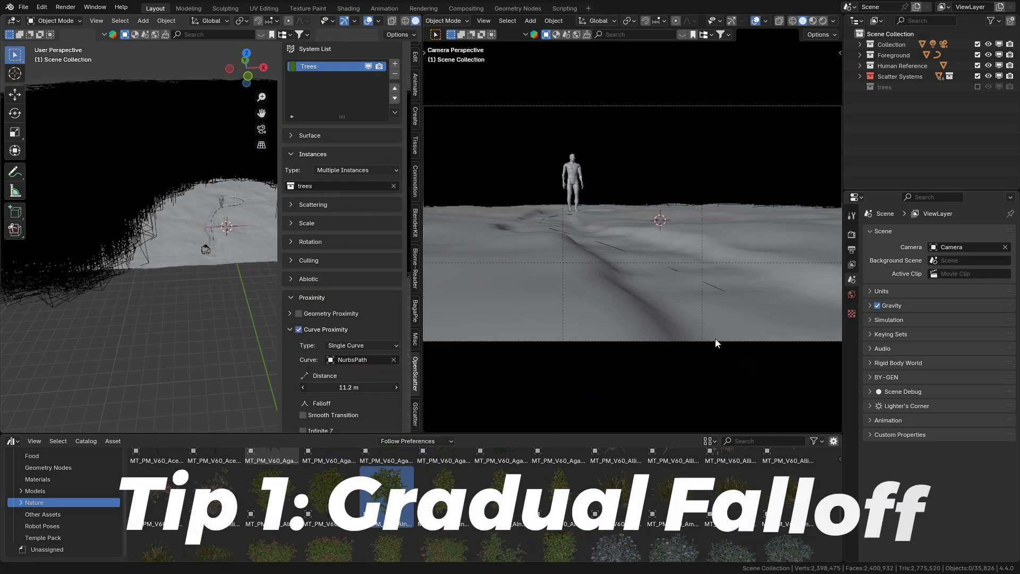
Step: Reduce the Trees scattering density to 0.078 per m² and disable Align to Surface
{"action": "middle_click_drag", "start_coordinate": [247, 226], "coordinate": [229, 307], "text": "shift"}
{"action": "left_click", "coordinate": [313, 204]}
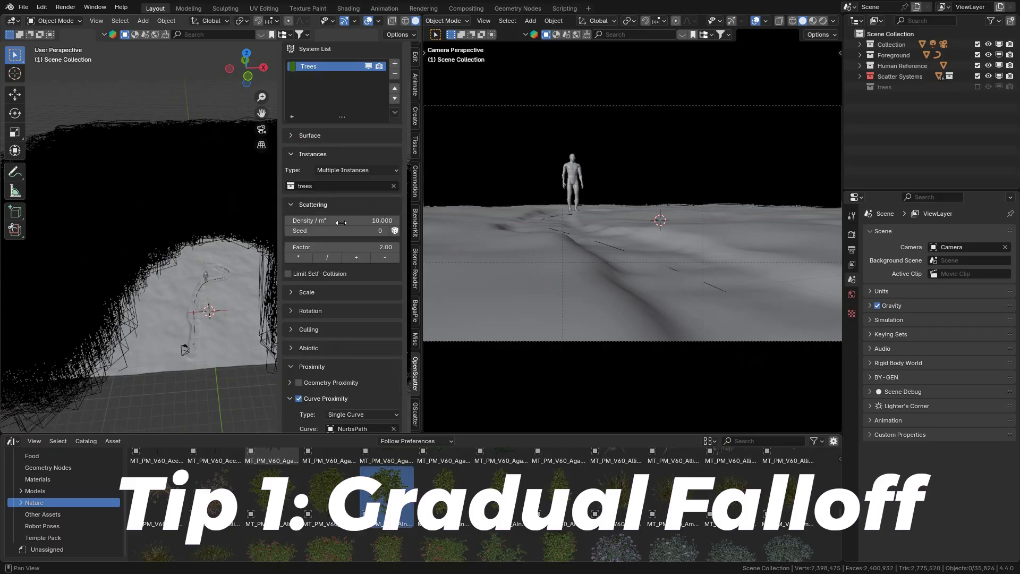
{"action": "left_click", "coordinate": [329, 258]}
{"action": "left_click", "coordinate": [309, 311]}
{"action": "left_click", "coordinate": [299, 342]}
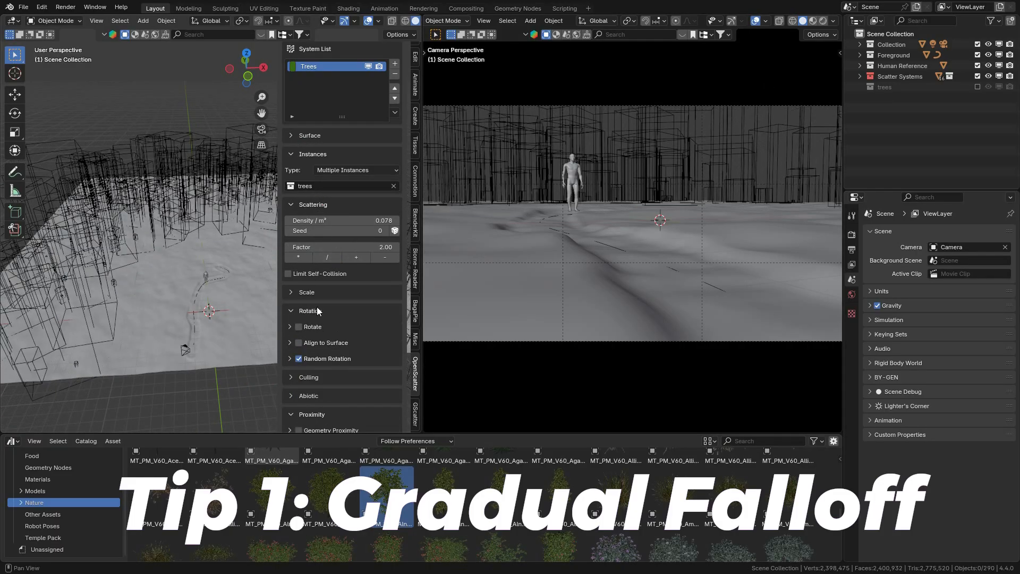
{"action": "left_click", "coordinate": [317, 309]}
Step: Set the minimum Random Scale of the Trees system to 0.6
{"action": "left_click", "coordinate": [325, 294]}
{"action": "left_click", "coordinate": [330, 340]}
{"action": "left_click_drag", "start_coordinate": [373, 356], "coordinate": [627, 348]}
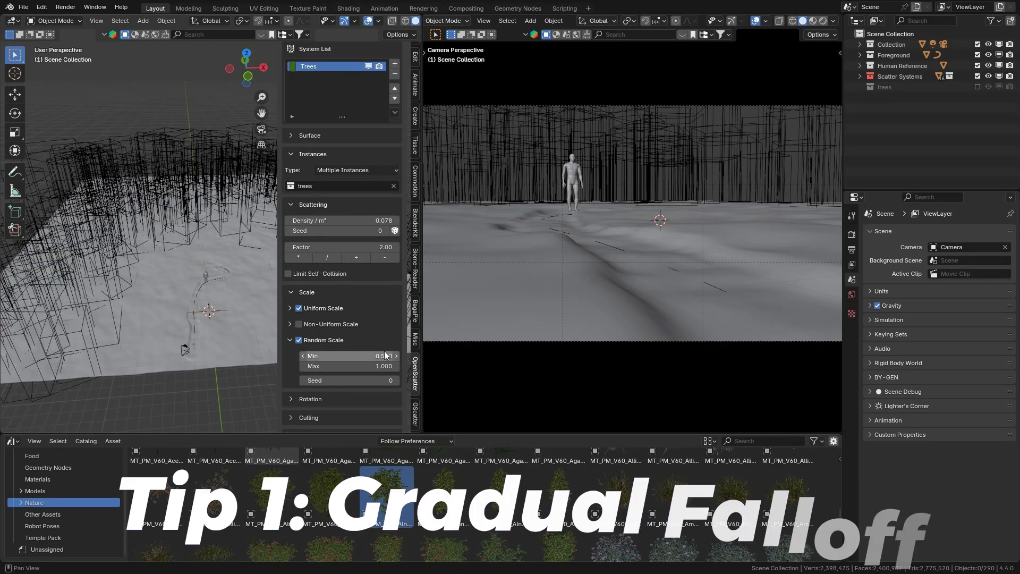
{"action": "left_click", "coordinate": [382, 354]}
{"action": "type", "text": ".6"}
{"action": "key", "text": "Return"}
{"action": "scroll", "coordinate": [343, 275], "scroll_direction": "down", "scroll_amount": 1}
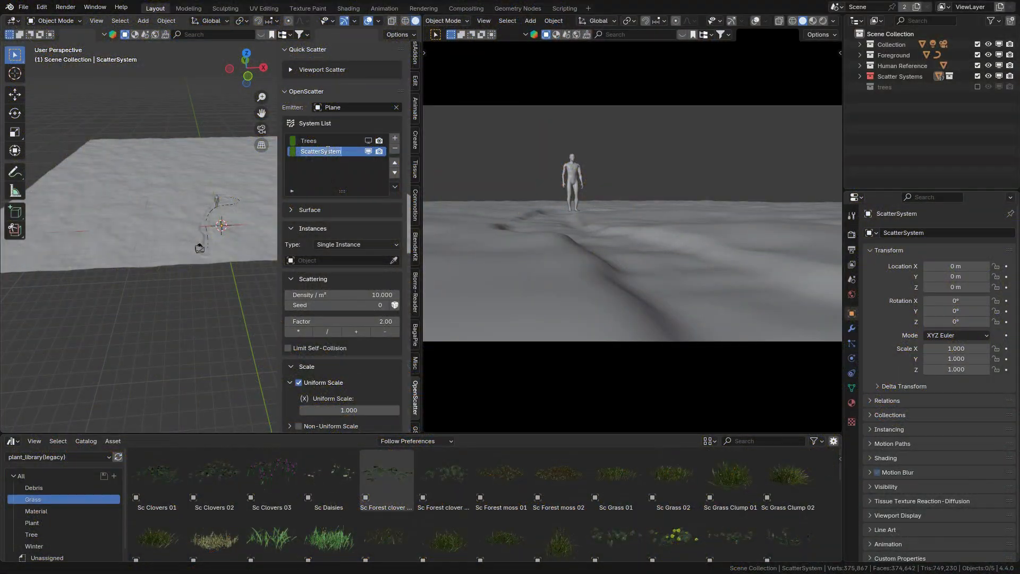
Step: Create a collection named Sc Forest clover, place the two forest clover assets in it and exclude it from the view layer
{"action": "left_click", "coordinate": [1010, 21]}
{"action": "double_click", "coordinate": [903, 96]}
{"action": "type", "text": "Sc Forest clover"}
{"action": "key", "text": "Return"}
{"action": "left_click_drag", "start_coordinate": [387, 477], "coordinate": [142, 315]}
{"action": "left_click_drag", "start_coordinate": [444, 477], "coordinate": [160, 335]}
{"action": "left_click", "coordinate": [978, 98]}
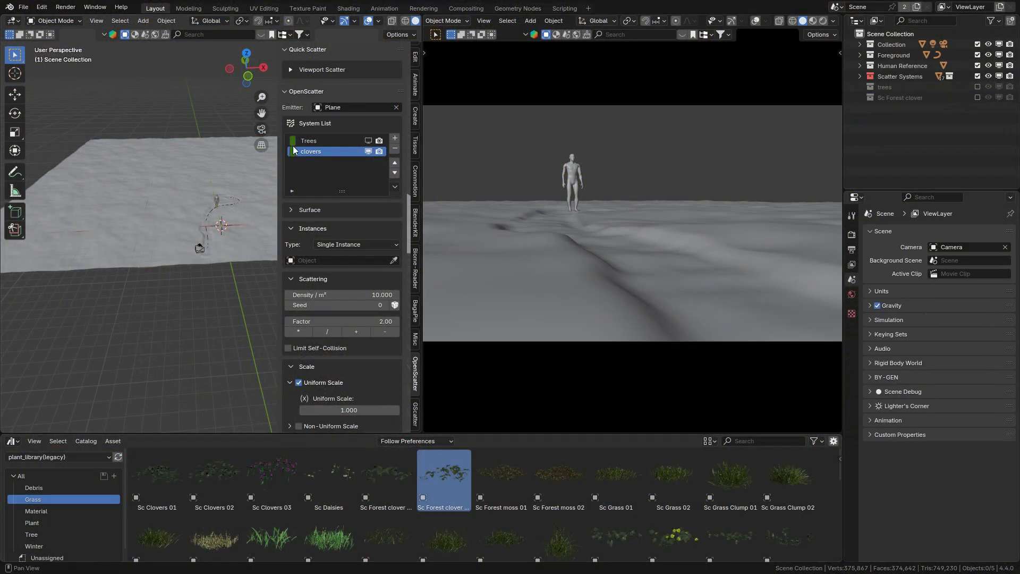
Step: Rename the new scatter system to sc forest clover and set it to Multiple Instances from the Sc Forest clover collection
{"action": "type", "text": "sc forest clover"}
{"action": "key", "text": "Return"}
{"action": "scroll", "coordinate": [342, 303], "scroll_direction": "down", "scroll_amount": 19}
{"action": "scroll", "coordinate": [339, 414], "scroll_direction": "up", "scroll_amount": 16}
{"action": "left_click", "coordinate": [341, 181]}
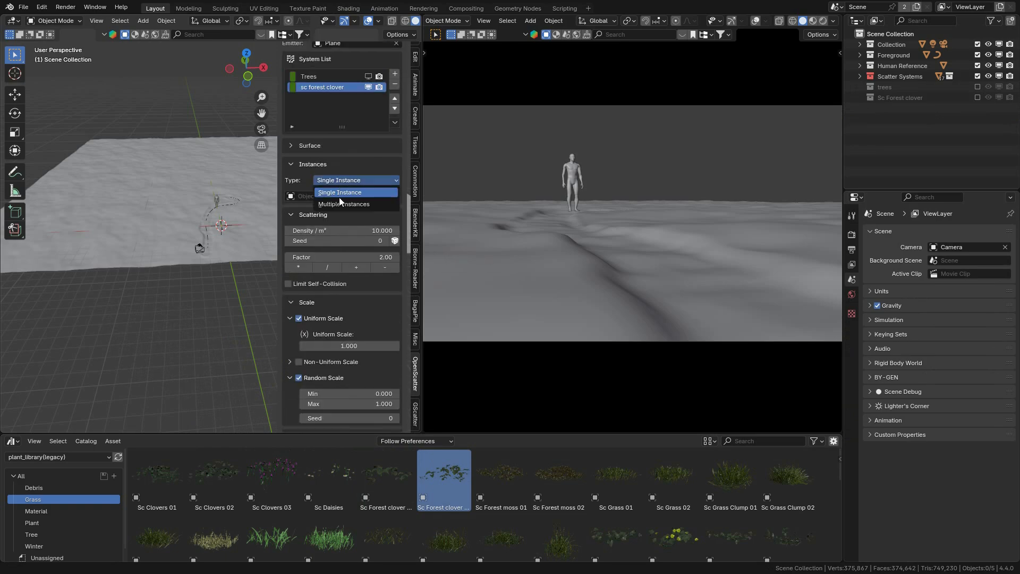
{"action": "left_click", "coordinate": [340, 204]}
{"action": "left_click", "coordinate": [336, 196]}
Step: Enable Curve Proximity for the clover system with NurbsPath as the curve and set its behavior to Seek
{"action": "scroll", "coordinate": [326, 267], "scroll_direction": "down", "scroll_amount": 11}
{"action": "left_click", "coordinate": [298, 292]}
{"action": "left_click", "coordinate": [352, 321]}
{"action": "type", "text": "pat"}
{"action": "left_click", "coordinate": [351, 337]}
{"action": "left_click", "coordinate": [348, 404]}
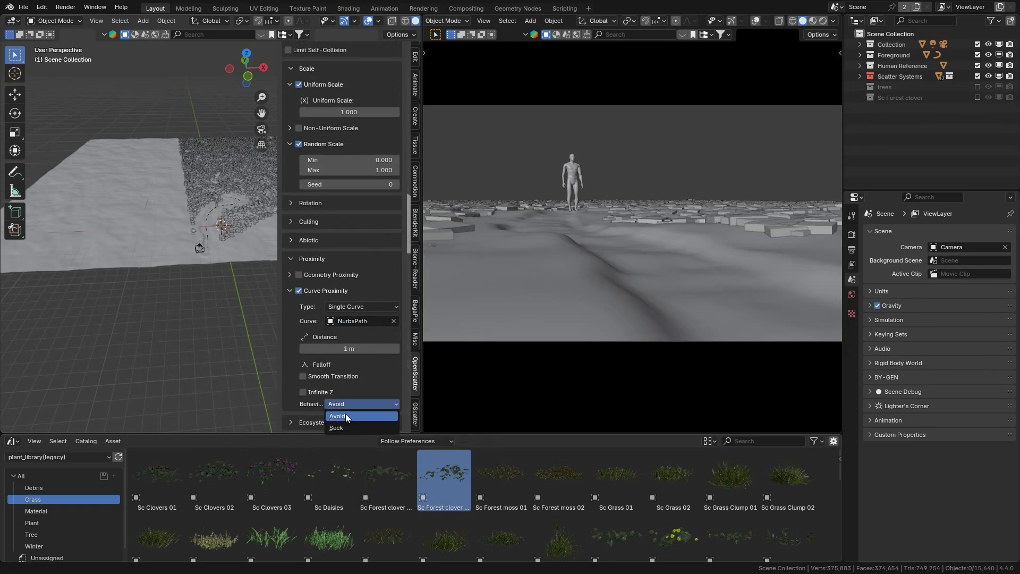
{"action": "left_click", "coordinate": [346, 416]}
{"action": "scroll", "coordinate": [357, 372], "scroll_direction": "up", "scroll_amount": 3}
{"action": "scroll", "coordinate": [355, 374], "scroll_direction": "down", "scroll_amount": 8}
{"action": "scroll", "coordinate": [353, 374], "scroll_direction": "up", "scroll_amount": 2}
{"action": "left_click_drag", "start_coordinate": [352, 285], "coordinate": [213, 285]}
{"action": "scroll", "coordinate": [381, 380], "scroll_direction": "up", "scroll_amount": 9}
{"action": "scroll", "coordinate": [225, 279], "scroll_direction": "up", "scroll_amount": 3}
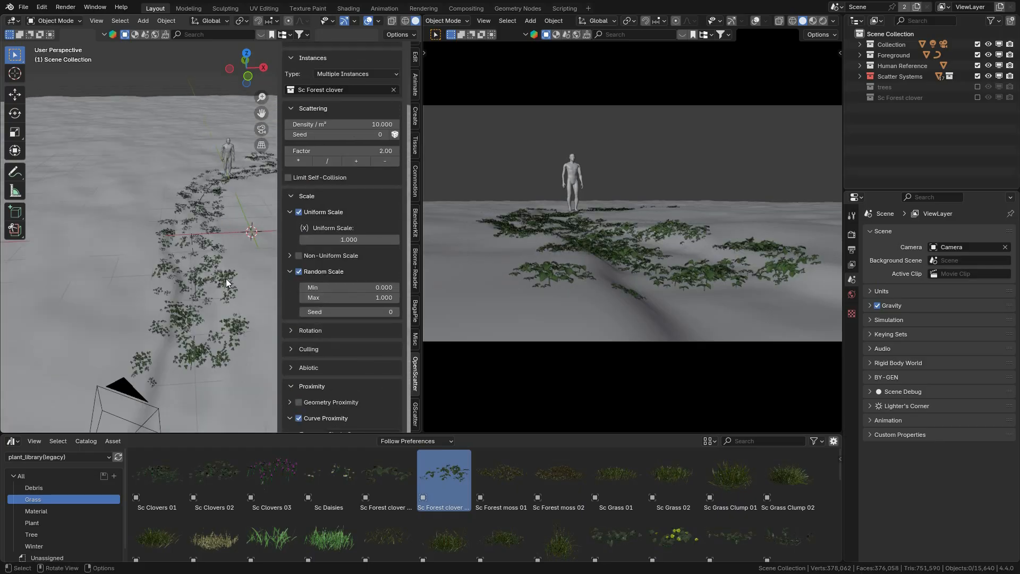
Step: Set the clover system's density to 25 per m² and enable Smooth Transition for its Curve Proximity
{"action": "left_click_drag", "start_coordinate": [364, 125], "coordinate": [396, 126]}
{"action": "left_click_drag", "start_coordinate": [363, 125], "coordinate": [415, 125]}
{"action": "scroll", "coordinate": [241, 170], "scroll_direction": "down", "scroll_amount": 1}
{"action": "scroll", "coordinate": [198, 282], "scroll_direction": "up", "scroll_amount": 3}
{"action": "scroll", "coordinate": [199, 282], "scroll_direction": "down", "scroll_amount": 1}
{"action": "scroll", "coordinate": [345, 230], "scroll_direction": "up", "scroll_amount": 5}
{"action": "double_click", "coordinate": [346, 230]}
{"action": "type", "text": "25"}
{"action": "key", "text": "Return"}
{"action": "scroll", "coordinate": [224, 128], "scroll_direction": "down", "scroll_amount": 4}
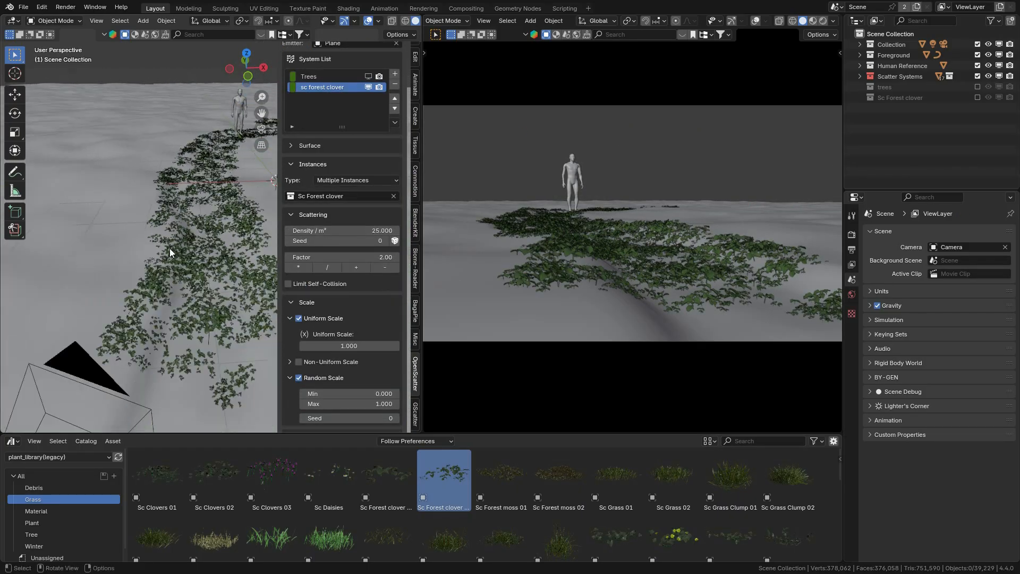
{"action": "scroll", "coordinate": [378, 358], "scroll_direction": "down", "scroll_amount": 5}
{"action": "scroll", "coordinate": [372, 352], "scroll_direction": "down", "scroll_amount": 11}
{"action": "left_click", "coordinate": [334, 273]}
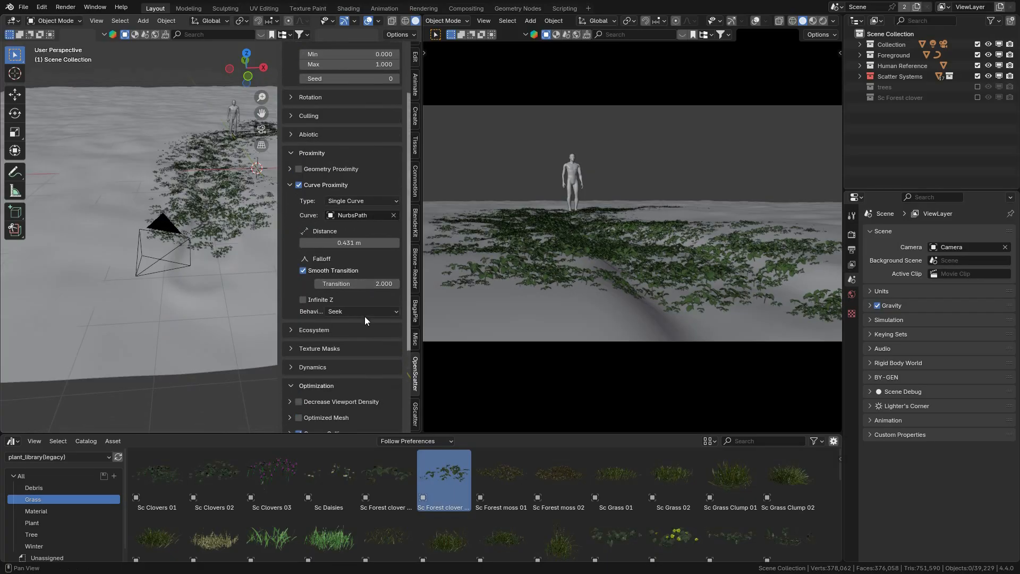
Step: Raise the clover system's density to 35 per m² and widen its Camera Culling field of view
{"action": "scroll", "coordinate": [365, 297], "scroll_direction": "up", "scroll_amount": 19}
{"action": "scroll", "coordinate": [369, 318], "scroll_direction": "down", "scroll_amount": 20}
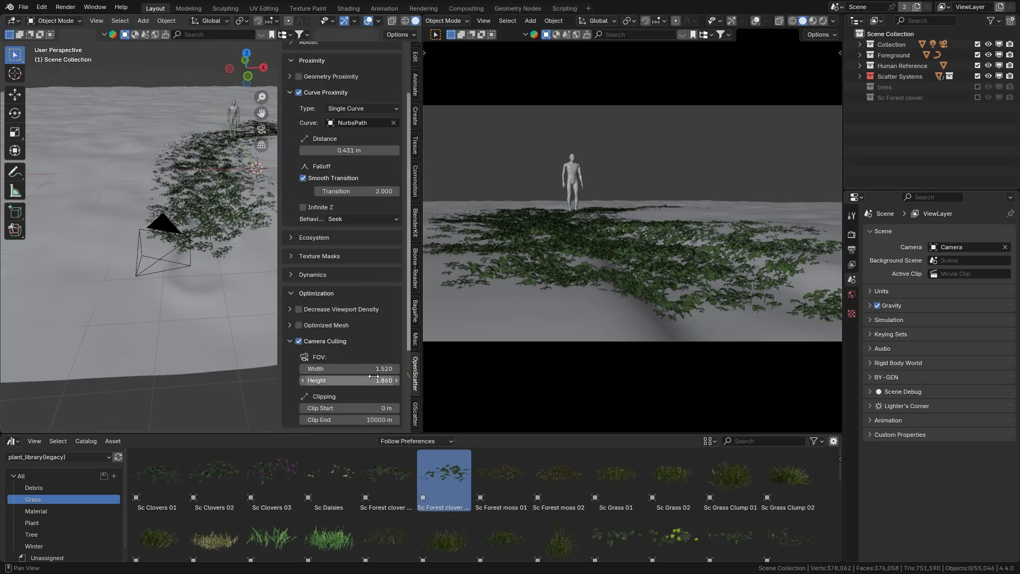
{"action": "mouse_move", "coordinate": [372, 380]}
{"action": "left_mouse_down"}
{"action": "mouse_move", "coordinate": [361, 380]}
{"action": "mouse_move", "coordinate": [384, 369]}
{"action": "left_mouse_up"}
{"action": "scroll", "coordinate": [293, 341], "scroll_direction": "up", "scroll_amount": 20}
Step: Preview the camera view in rendered shading and return it to solid shading
{"action": "left_click", "coordinate": [823, 21]}
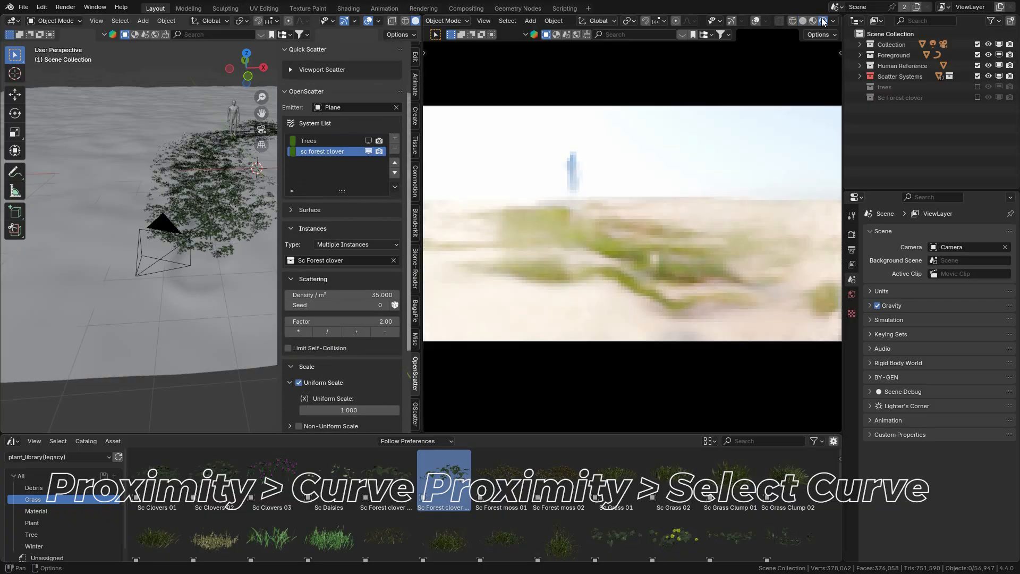
{"action": "left_click", "coordinate": [802, 21]}
Step: Create a collection named Sc Forest seedlings and add a scatter system renamed sc forest seedlings
{"action": "left_click", "coordinate": [32, 522]}
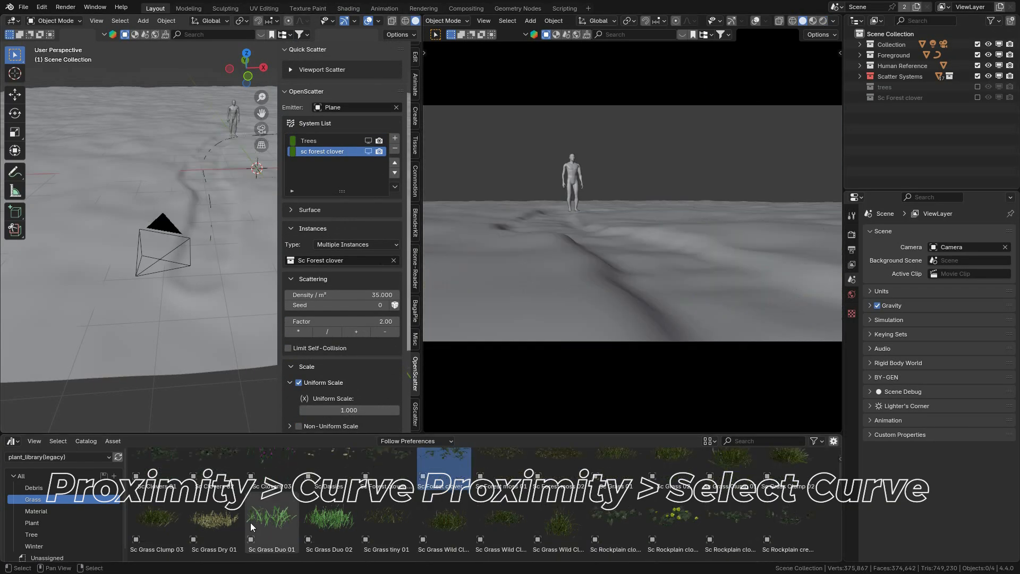
{"action": "scroll", "coordinate": [646, 500], "scroll_direction": "down", "scroll_amount": 3}
{"action": "left_click", "coordinate": [1011, 21]}
{"action": "double_click", "coordinate": [900, 109]}
{"action": "type", "text": "Sc F"}
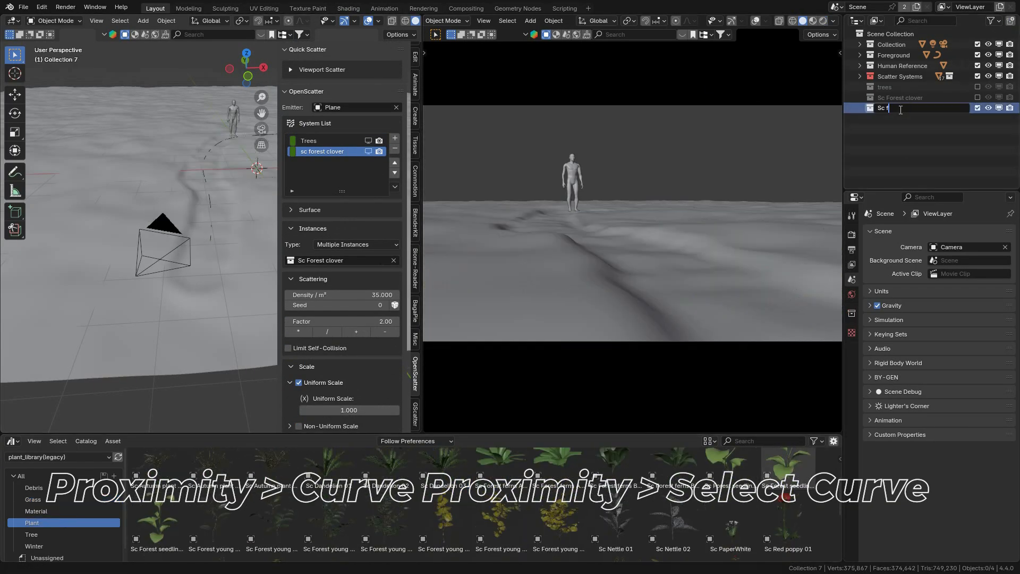
{"action": "type", "text": "orest seedlings"}
{"action": "key", "text": "Return"}
{"action": "left_click", "coordinate": [394, 138]}
{"action": "double_click", "coordinate": [320, 163]}
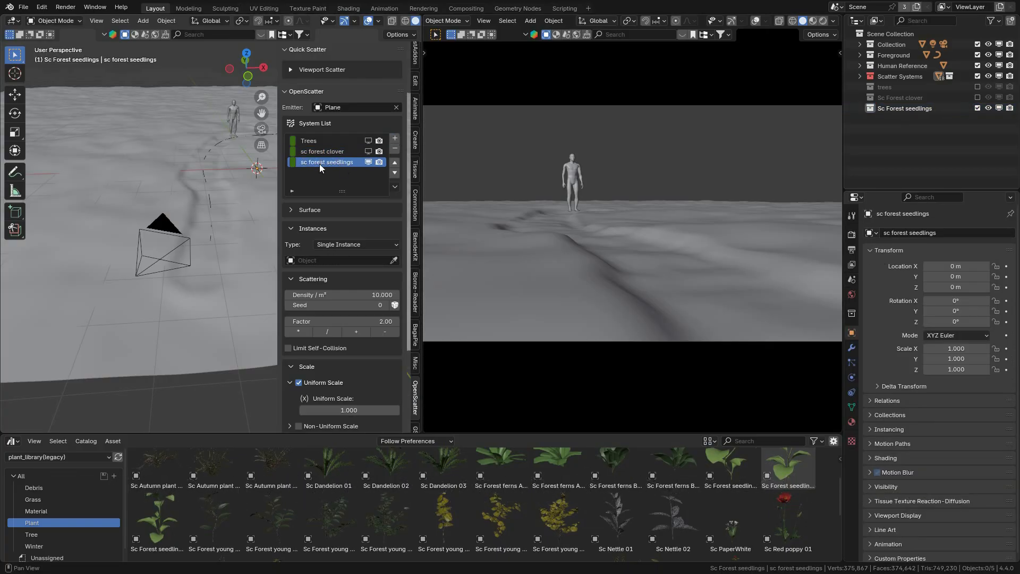
Step: Place the three Sc Forest seedlings plant assets on the ground and exclude their collection from the view layer
{"action": "left_click_drag", "start_coordinate": [730, 468], "coordinate": [100, 362]}
{"action": "left_click_drag", "start_coordinate": [787, 471], "coordinate": [116, 363]}
{"action": "left_click_drag", "start_coordinate": [157, 522], "coordinate": [127, 364]}
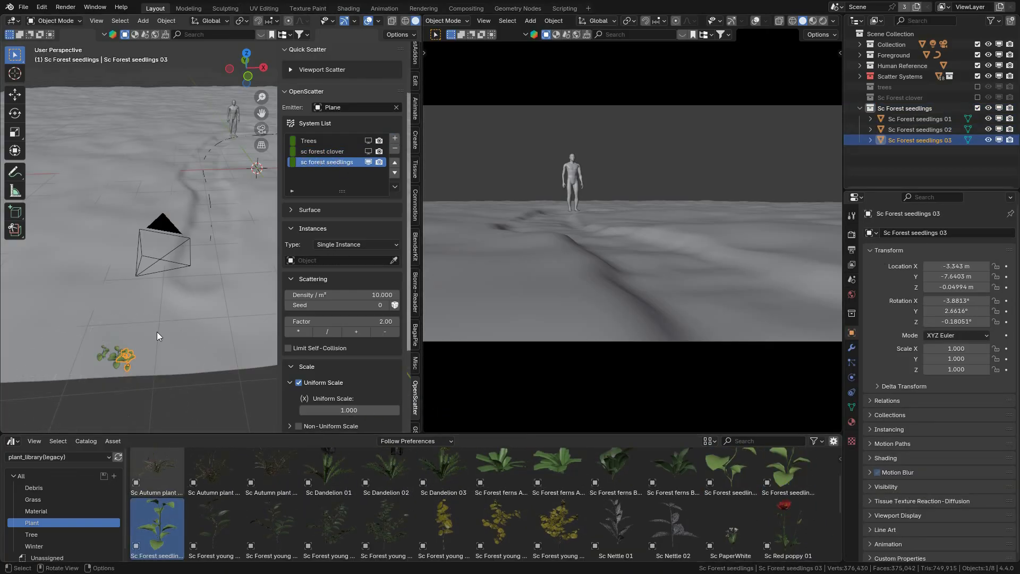
{"action": "left_click", "coordinate": [977, 109]}
Step: Set the seedlings system to Multiple Instances from the Sc Forest seedlings collection
{"action": "left_click", "coordinate": [353, 245]}
{"action": "left_click", "coordinate": [342, 269]}
{"action": "scroll", "coordinate": [326, 244], "scroll_direction": "down", "scroll_amount": 1}
{"action": "scroll", "coordinate": [340, 372], "scroll_direction": "up", "scroll_amount": 17}
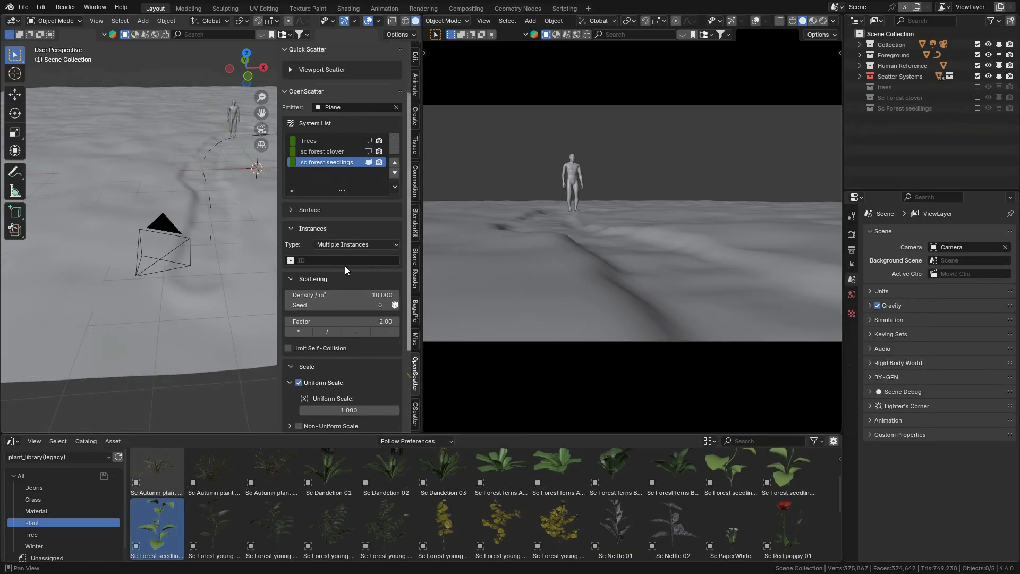
{"action": "left_click", "coordinate": [345, 261]}
{"action": "left_click", "coordinate": [334, 320]}
Step: Enable Camera Culling for the seedlings with an FOV width of 1.6 and turn off Optimized Mesh
{"action": "scroll", "coordinate": [324, 381], "scroll_direction": "down", "scroll_amount": 18}
{"action": "left_click", "coordinate": [306, 417]}
{"action": "scroll", "coordinate": [313, 414], "scroll_direction": "down", "scroll_amount": 4}
{"action": "left_click_drag", "start_coordinate": [365, 368], "coordinate": [371, 368]}
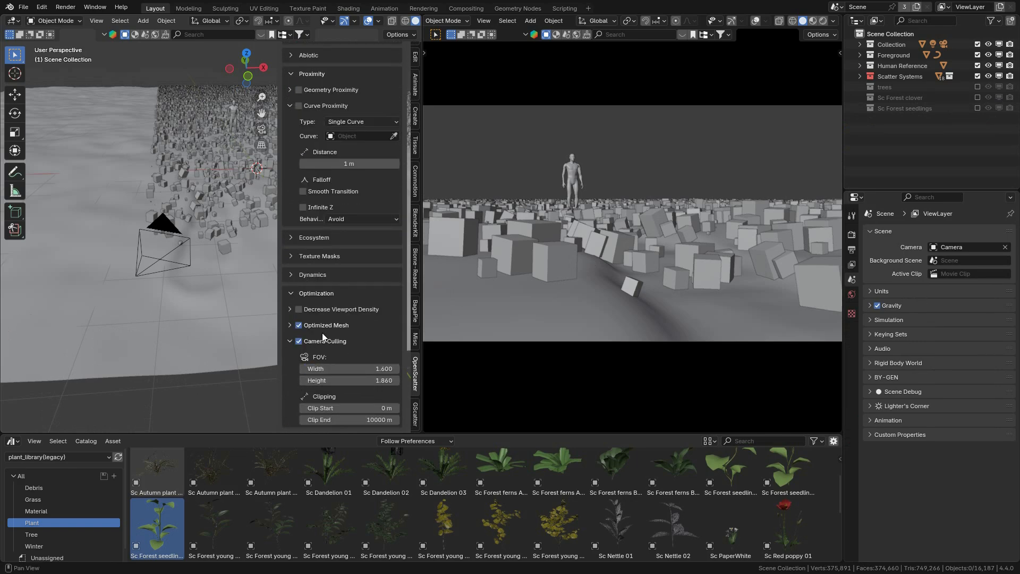
{"action": "left_click", "coordinate": [322, 326]}
Step: Enable Curve Proximity for the seedlings with NurbsPath as the curve and turn on Smooth Transition
{"action": "scroll", "coordinate": [340, 342], "scroll_direction": "up", "scroll_amount": 20}
{"action": "scroll", "coordinate": [352, 346], "scroll_direction": "down", "scroll_amount": 12}
{"action": "left_click", "coordinate": [325, 312]}
{"action": "left_click", "coordinate": [346, 343]}
{"action": "type", "text": "pa"}
{"action": "left_click", "coordinate": [353, 398]}
{"action": "scroll", "coordinate": [343, 374], "scroll_direction": "down", "scroll_amount": 3}
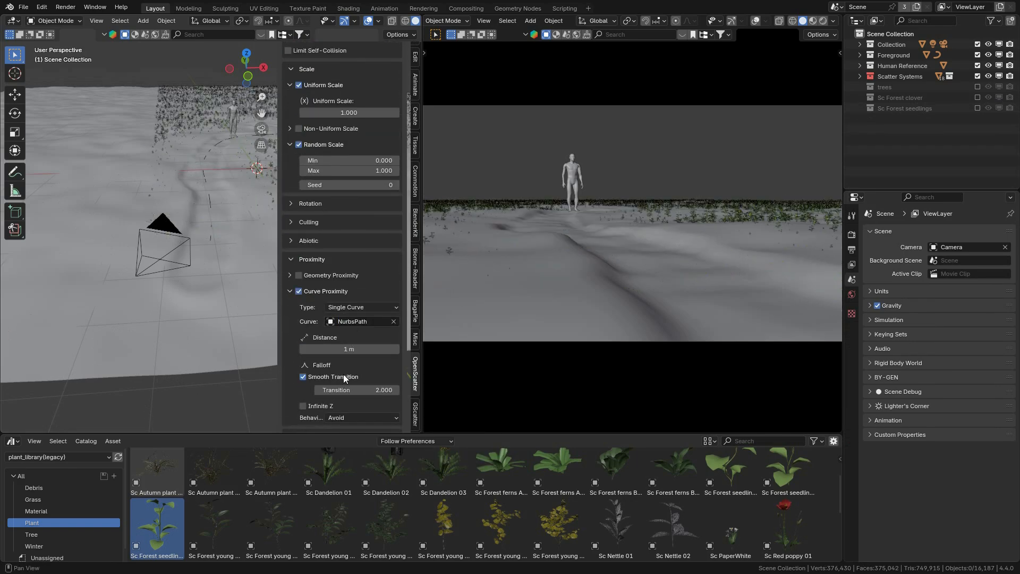
Step: Try the Seek behavior on the seedlings' Curve Proximity with a distance of 0.898 m and a transition of 0.246
{"action": "left_click_drag", "start_coordinate": [359, 368], "coordinate": [468, 352]}
{"action": "type", "text": "0.3"}
{"action": "key", "text": "Return"}
{"action": "scroll", "coordinate": [378, 368], "scroll_direction": "up", "scroll_amount": 4}
{"action": "scroll", "coordinate": [378, 369], "scroll_direction": "down", "scroll_amount": 3}
{"action": "left_click", "coordinate": [349, 441]}
{"action": "left_click_drag", "start_coordinate": [349, 349], "coordinate": [667, 368]}
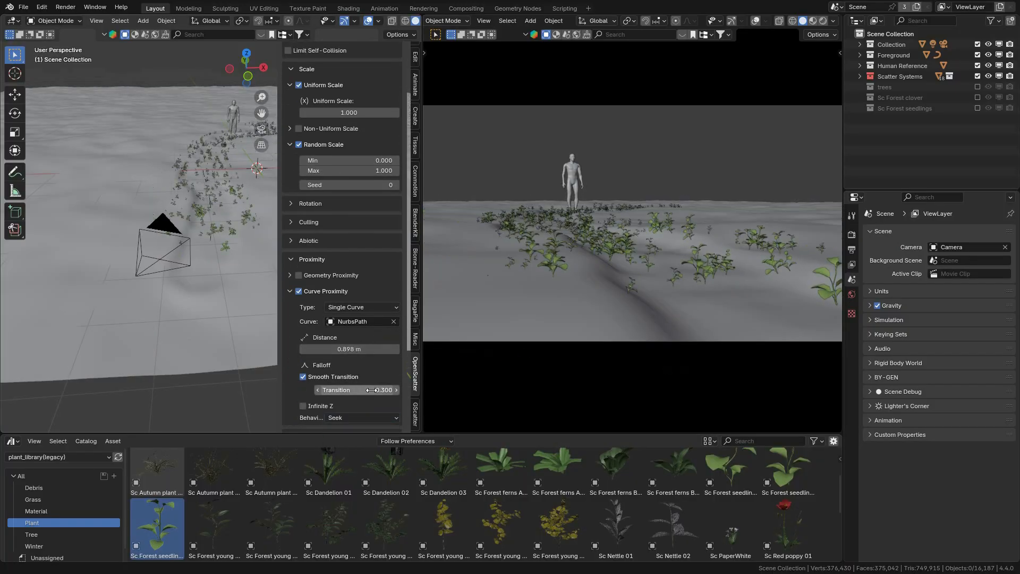
{"action": "left_click_drag", "start_coordinate": [332, 376], "coordinate": [335, 376]}
Step: Move the camera along its local Y and X axes to about X -3.505 m, Y -6.364 m, Z 0.526 m
{"action": "scroll", "coordinate": [335, 377], "scroll_direction": "down", "scroll_amount": 1}
{"action": "left_click", "coordinate": [190, 263]}
{"action": "key", "text": "g"}
{"action": "key", "text": "y"}
{"action": "key", "text": "y"}
{"action": "left_click", "coordinate": [192, 255]}
{"action": "key", "text": "g"}
{"action": "key", "text": "x"}
{"action": "key", "text": "x"}
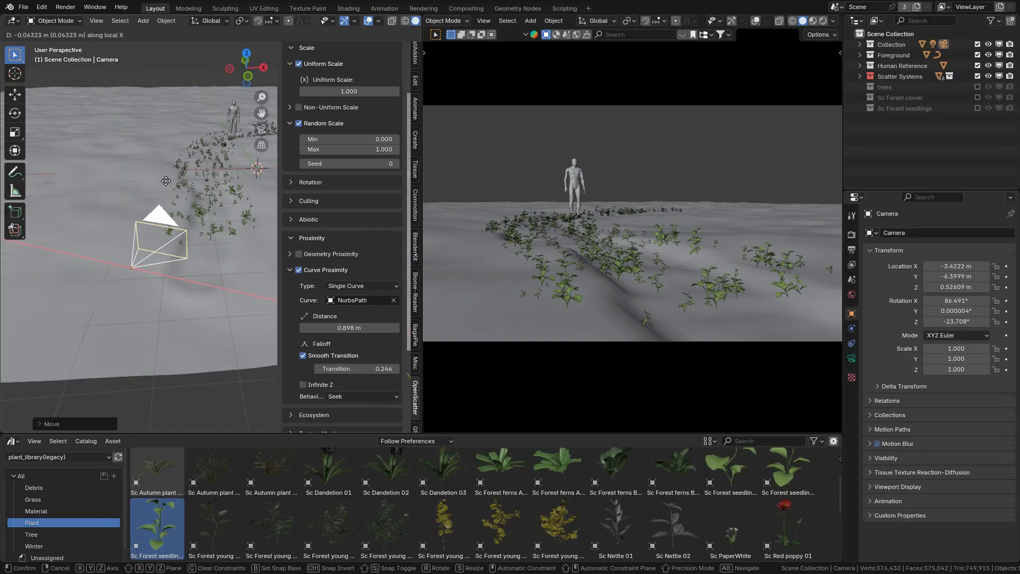
{"action": "left_click", "coordinate": [183, 257]}
Step: Set the seedlings' Curve Proximity behavior to Avoid with a distance of 0.269 m and a transition of 0.390
{"action": "scroll", "coordinate": [378, 320], "scroll_direction": "down", "scroll_amount": 7}
{"action": "scroll", "coordinate": [378, 313], "scroll_direction": "down", "scroll_amount": 2}
{"action": "scroll", "coordinate": [366, 292], "scroll_direction": "up", "scroll_amount": 3}
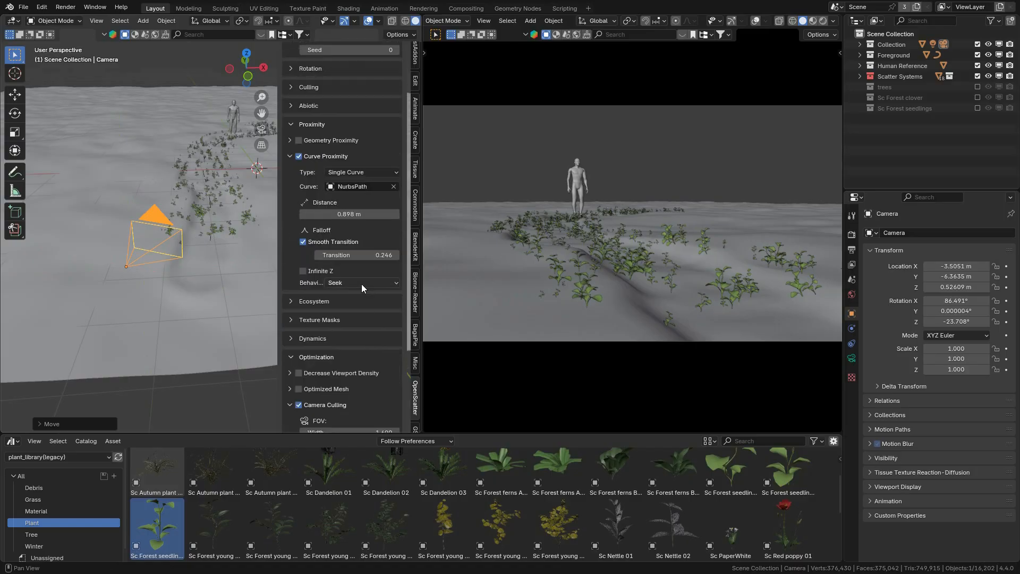
{"action": "left_click", "coordinate": [361, 283]}
{"action": "left_click", "coordinate": [360, 306]}
{"action": "left_click_drag", "start_coordinate": [350, 214], "coordinate": [21, 214]}
{"action": "scroll", "coordinate": [375, 257], "scroll_direction": "down", "scroll_amount": 3}
Step: Enable the Noise texture mask for the seedlings and set its scale to 0.4
{"action": "left_click", "coordinate": [320, 236]}
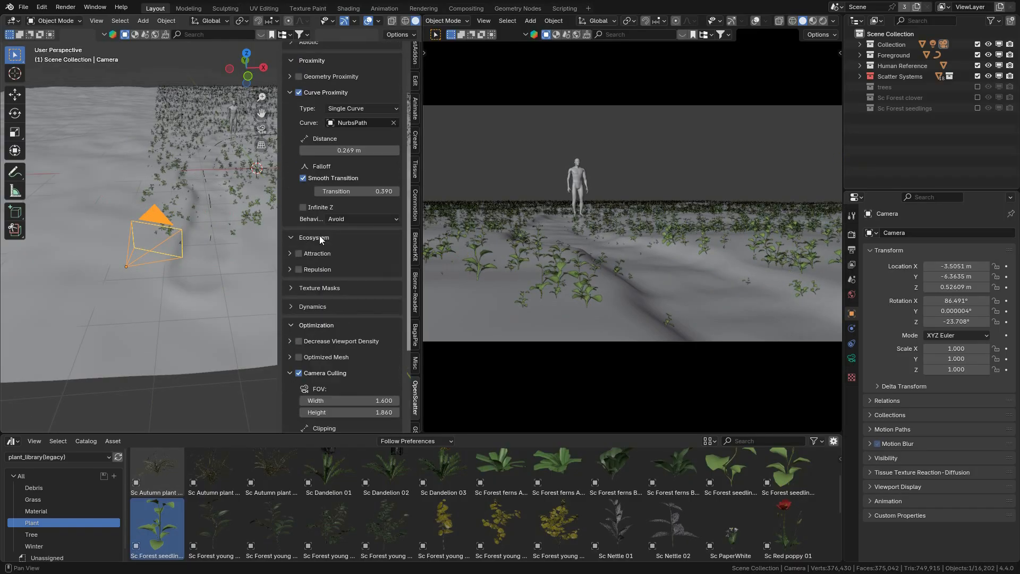
{"action": "left_click", "coordinate": [320, 237]}
{"action": "left_click", "coordinate": [317, 256]}
{"action": "left_click", "coordinate": [298, 272]}
{"action": "left_click", "coordinate": [290, 272]}
{"action": "middle_click_drag", "start_coordinate": [234, 294], "coordinate": [251, 343]}
{"action": "scroll", "coordinate": [251, 342], "scroll_direction": "down", "scroll_amount": 8}
{"action": "double_click", "coordinate": [376, 351]}
{"action": "type", "text": ".4"}
{"action": "key", "text": "Return"}
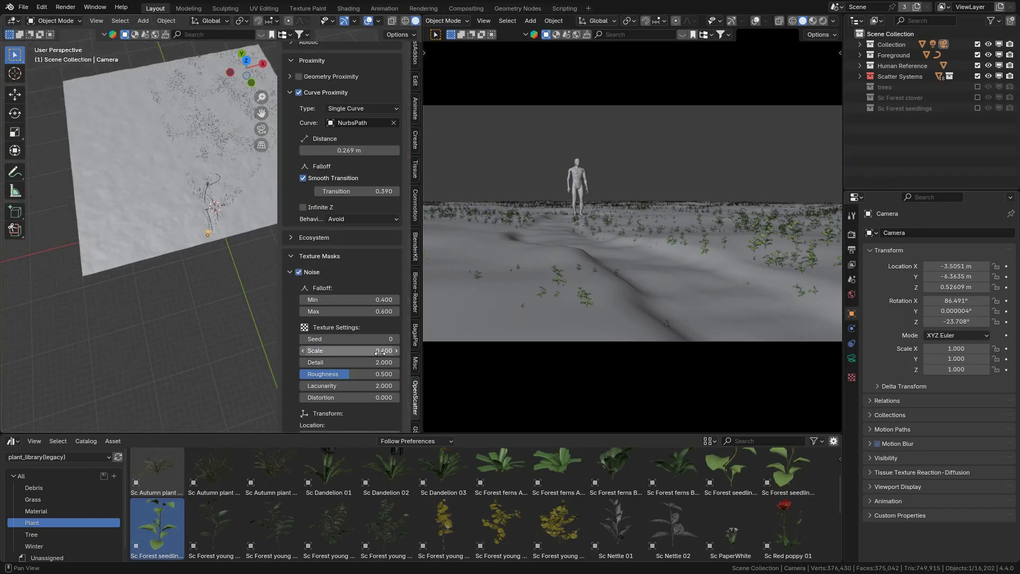
Step: Set the seedlings system's density to 20 per m²
{"action": "scroll", "coordinate": [368, 152], "scroll_direction": "up", "scroll_amount": 17}
{"action": "double_click", "coordinate": [366, 159]}
{"action": "type", "text": "10"}
{"action": "key", "text": "Return"}
Step: Set the seedlings' noise mask scale to 0.404 and its seed to 1
{"action": "scroll", "coordinate": [362, 319], "scroll_direction": "down", "scroll_amount": 14}
{"action": "scroll", "coordinate": [360, 343], "scroll_direction": "down", "scroll_amount": 4}
{"action": "left_click_drag", "start_coordinate": [353, 329], "coordinate": [355, 328]}
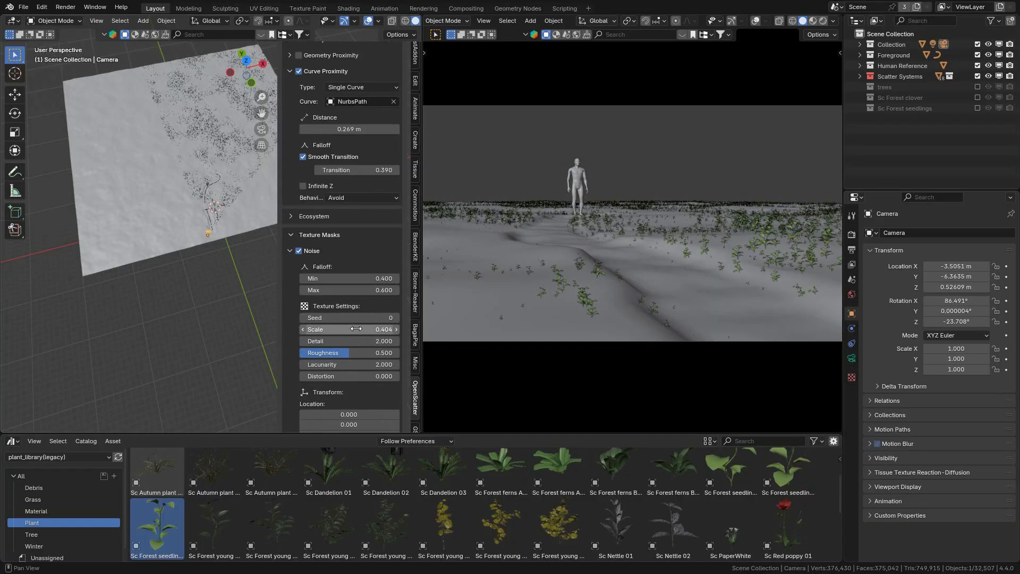
{"action": "left_click", "coordinate": [396, 318]}
{"action": "scroll", "coordinate": [398, 319], "scroll_direction": "up", "scroll_amount": 1}
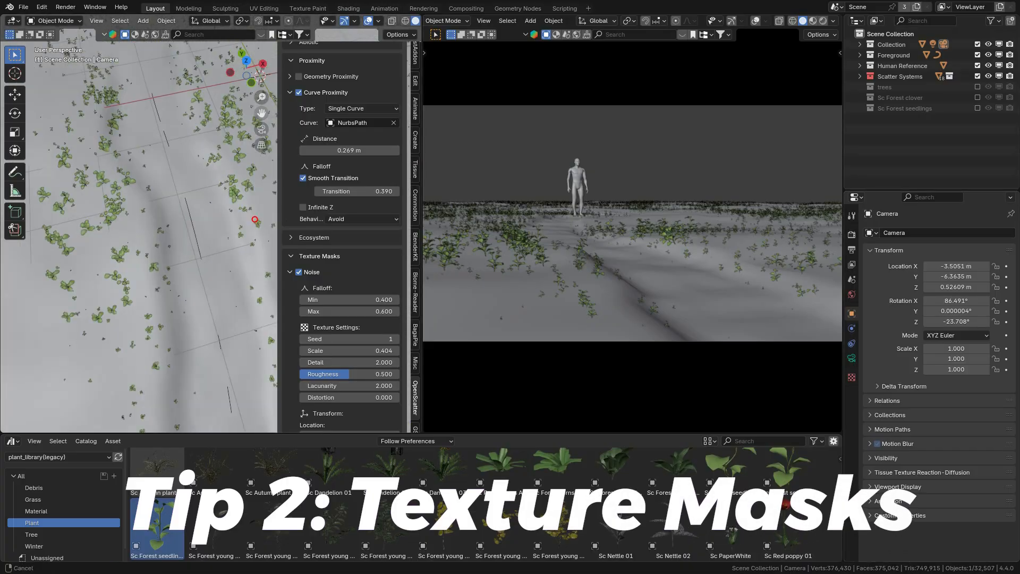
{"action": "scroll", "coordinate": [202, 259], "scroll_direction": "down", "scroll_amount": 15}
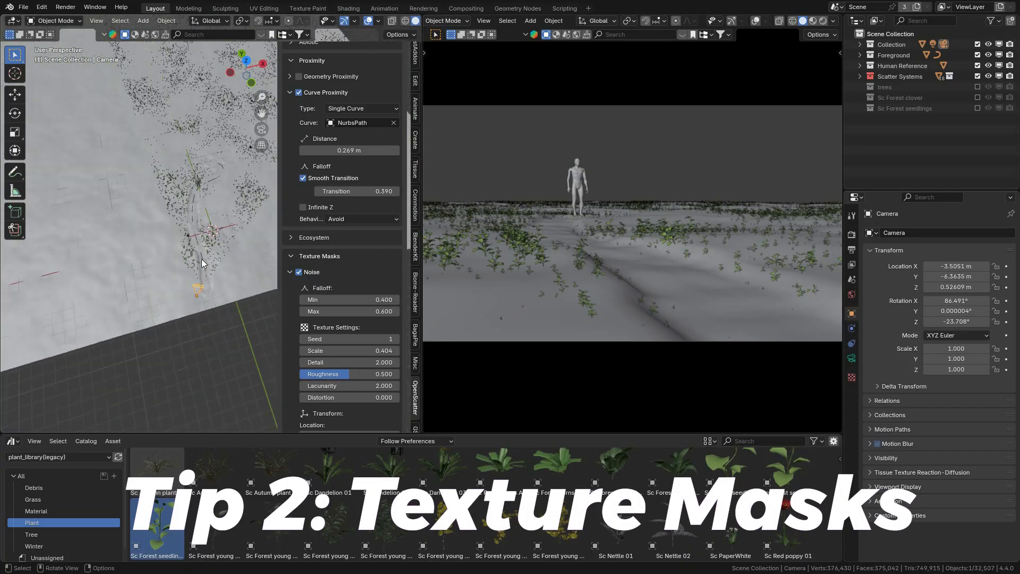
Step: Set the seedlings system's density to 40 per m²
{"action": "scroll", "coordinate": [358, 308], "scroll_direction": "up", "scroll_amount": 17}
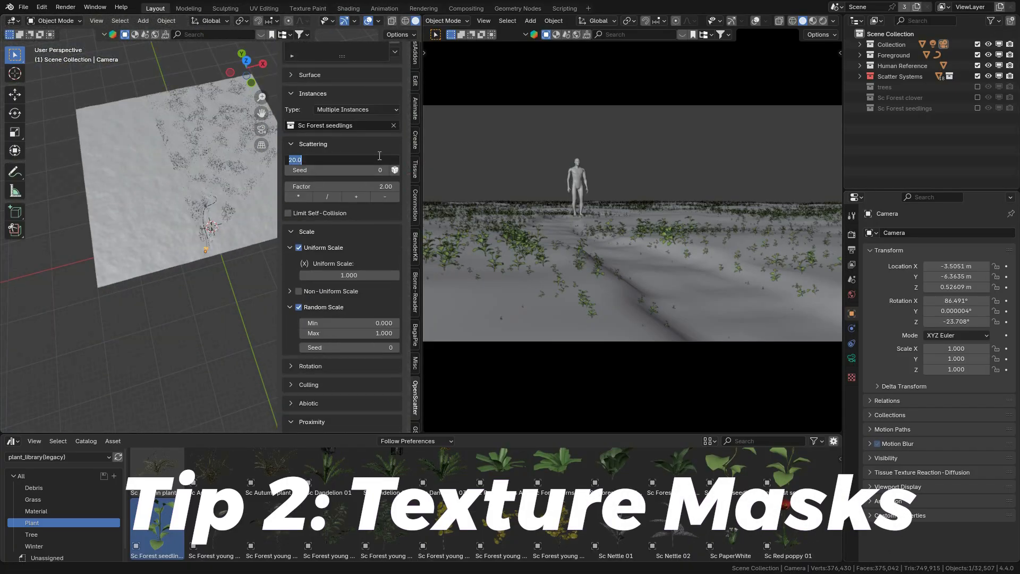
{"action": "type", "text": "40"}
{"action": "key", "text": "Return"}
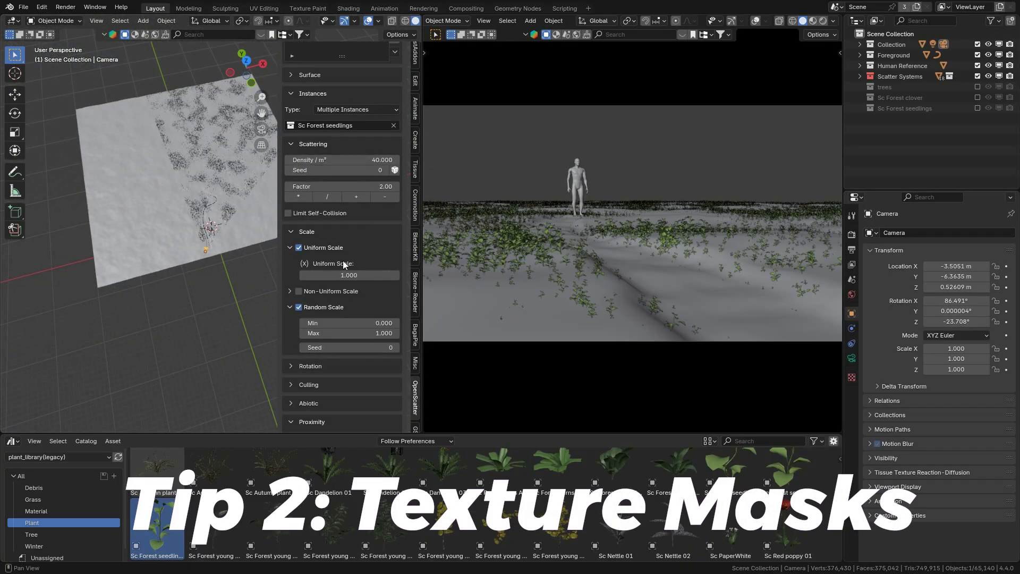
Step: Show the clover system in the viewport and raise the seedlings' density to 60 per m²
{"action": "scroll", "coordinate": [744, 507], "scroll_direction": "up", "scroll_amount": 2}
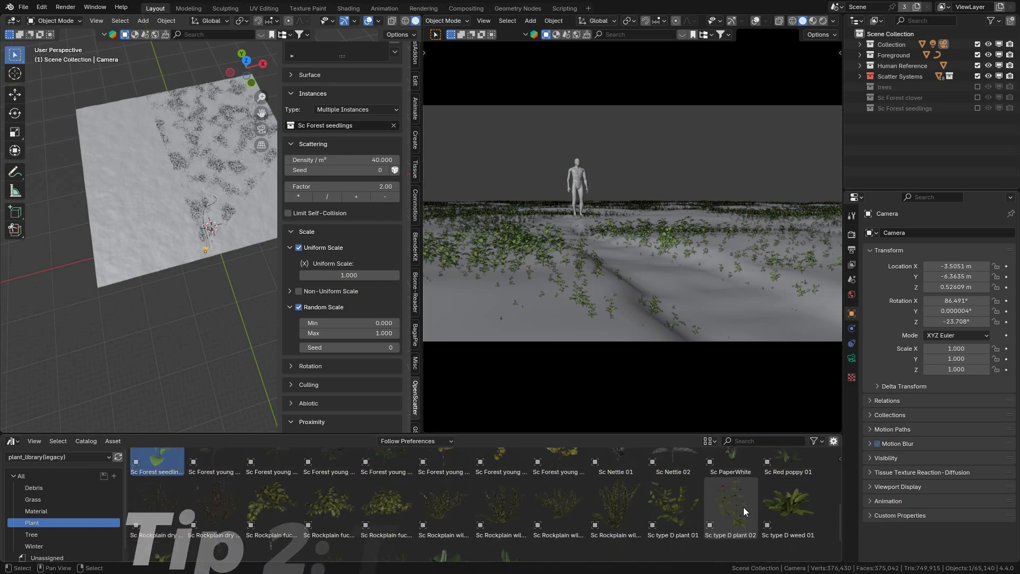
{"action": "scroll", "coordinate": [734, 506], "scroll_direction": "down", "scroll_amount": 1}
{"action": "scroll", "coordinate": [342, 159], "scroll_direction": "up", "scroll_amount": 5}
{"action": "left_click", "coordinate": [368, 144]}
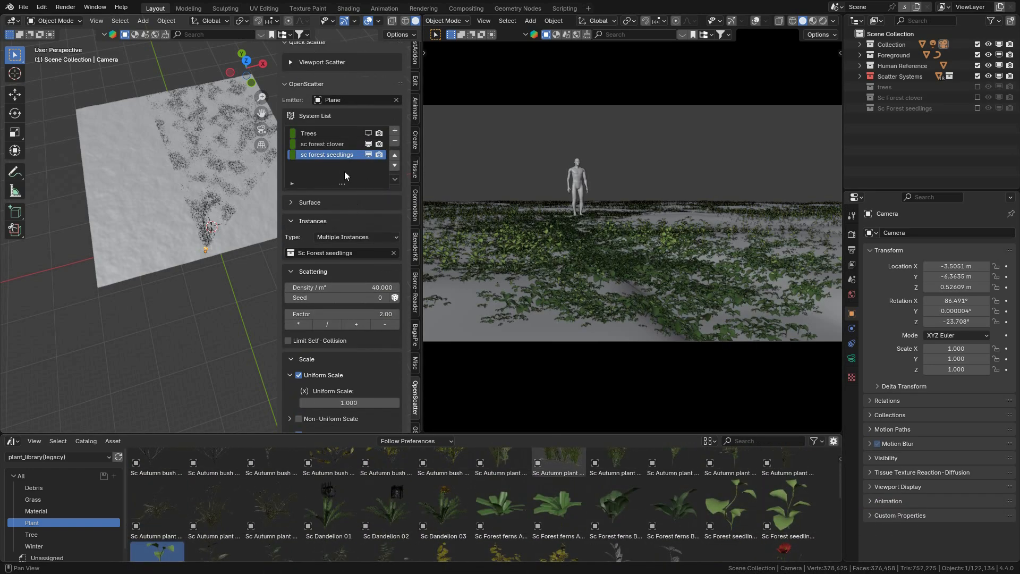
{"action": "left_click", "coordinate": [366, 287]}
{"action": "type", "text": "60"}
{"action": "key", "text": "Return"}
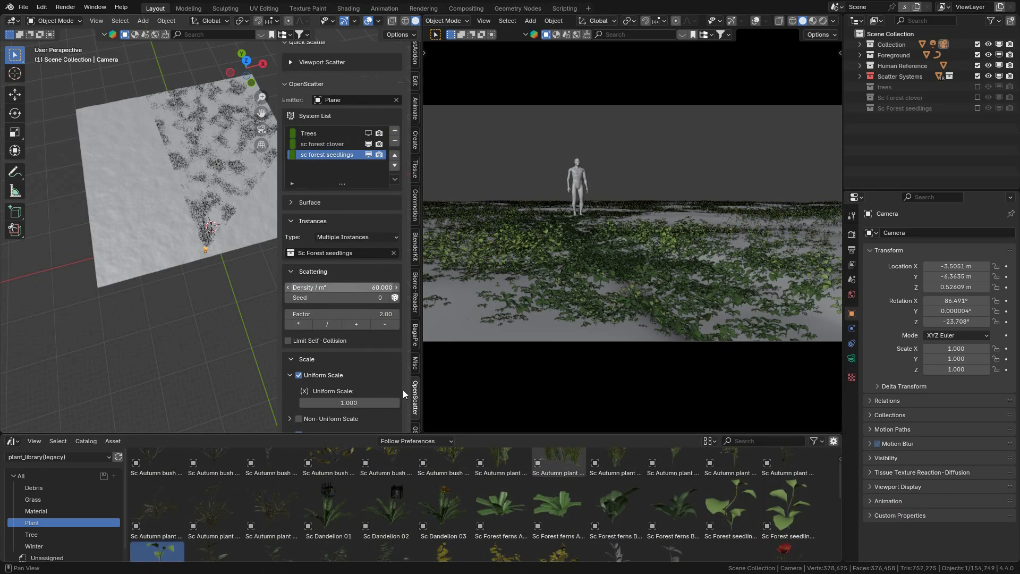
Step: Hide the clover and seedlings systems in the viewport and create a collection named Sc Forest ferns
{"action": "scroll", "coordinate": [778, 508], "scroll_direction": "down", "scroll_amount": 4}
{"action": "left_click", "coordinate": [368, 155]}
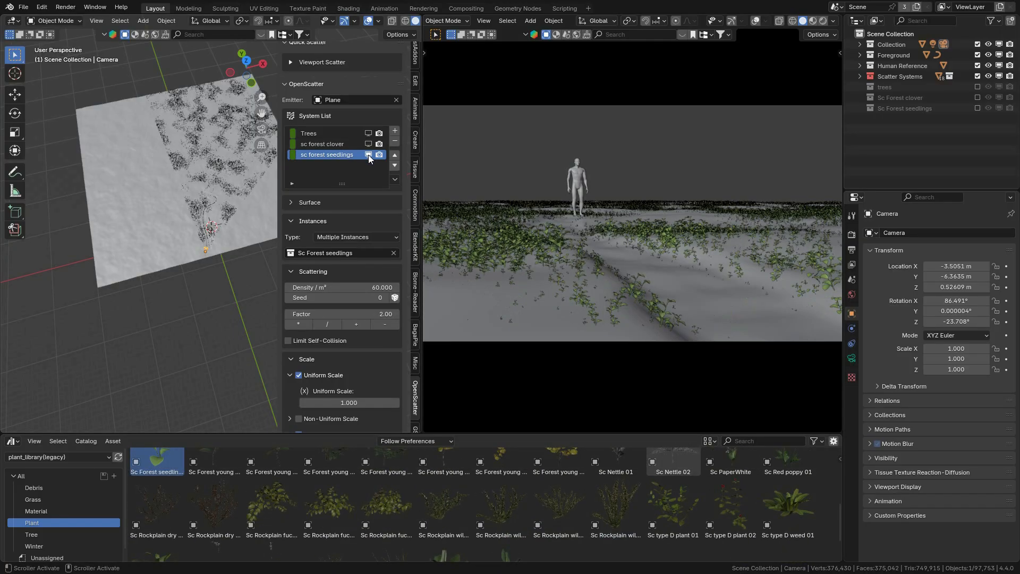
{"action": "scroll", "coordinate": [485, 505], "scroll_direction": "up", "scroll_amount": 3}
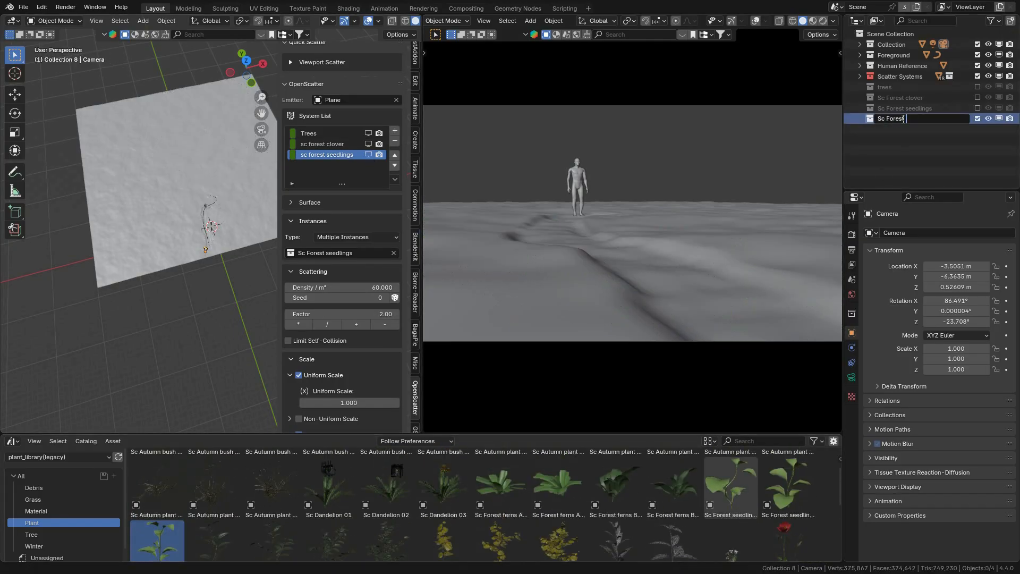
Step: Place the four forest fern assets in the Sc Forest ferns collection and exclude it from the view layer
{"action": "left_click_drag", "start_coordinate": [493, 499], "coordinate": [127, 378]}
{"action": "left_click_drag", "start_coordinate": [569, 500], "coordinate": [126, 380]}
{"action": "left_click_drag", "start_coordinate": [616, 500], "coordinate": [114, 389]}
{"action": "left_click_drag", "start_coordinate": [670, 499], "coordinate": [133, 377]}
{"action": "left_click", "coordinate": [976, 118]}
Step: Add a scatter system named sc forest ferns and set it to Multiple Instances from the Sc Forest ferns collection
{"action": "left_click", "coordinate": [395, 130]}
{"action": "left_click", "coordinate": [355, 237]}
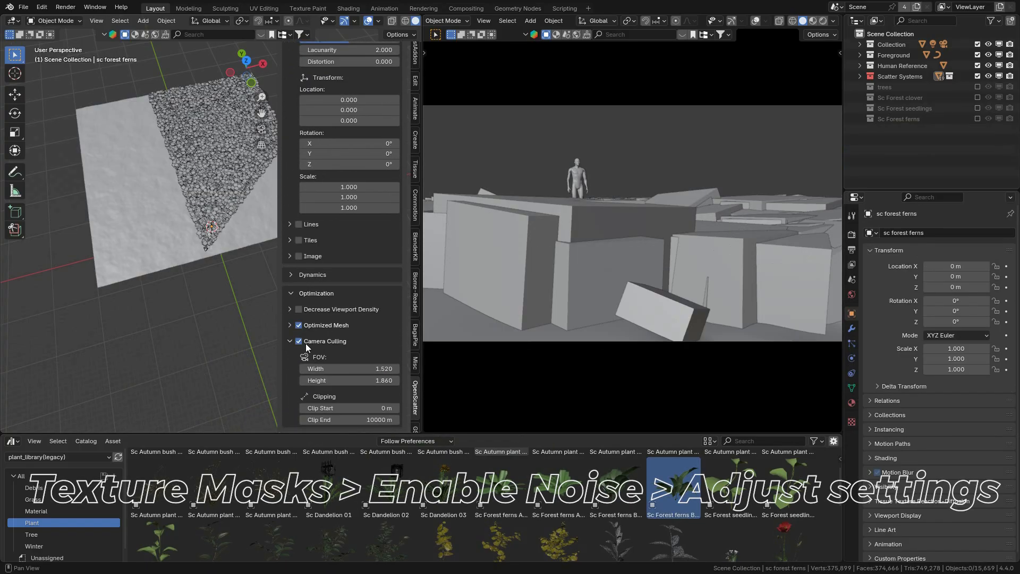
Step: Enable Curve Proximity for the ferns with NurbsPath as the curve and set its behavior to Seek
{"action": "scroll", "coordinate": [305, 344], "scroll_direction": "up", "scroll_amount": 10}
{"action": "left_click", "coordinate": [298, 131]}
{"action": "left_click", "coordinate": [353, 162]}
{"action": "type", "text": "nur"}
{"action": "left_click", "coordinate": [345, 177]}
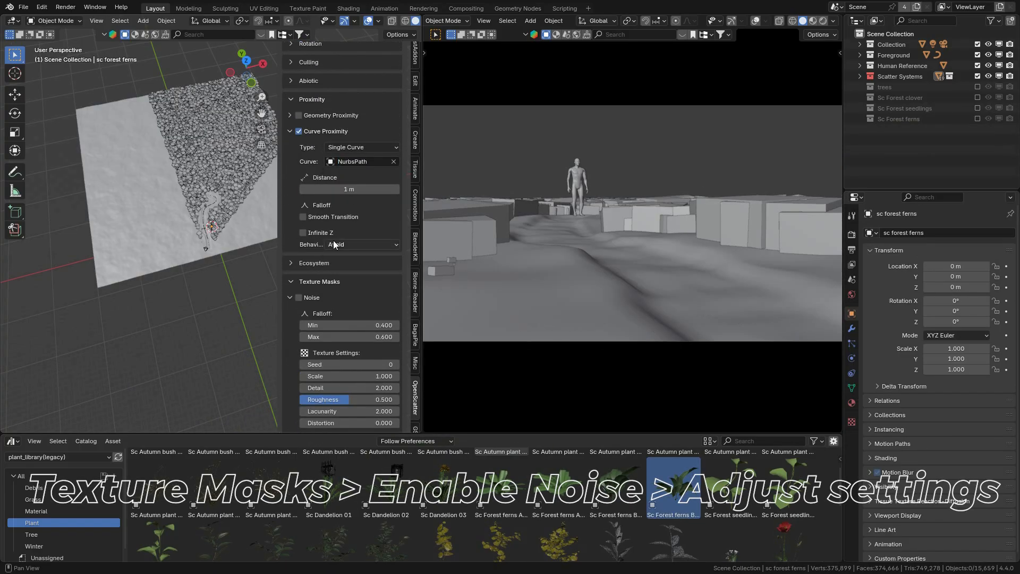
{"action": "left_click", "coordinate": [334, 243]}
{"action": "left_click", "coordinate": [340, 265]}
Step: Turn off Optimized Mesh for the ferns and reduce their density to 0.312 per m² by repeatedly dividing by 2
{"action": "scroll", "coordinate": [358, 220], "scroll_direction": "up", "scroll_amount": 3}
{"action": "scroll", "coordinate": [358, 219], "scroll_direction": "down", "scroll_amount": 15}
{"action": "left_click", "coordinate": [314, 327]}
{"action": "scroll", "coordinate": [310, 337], "scroll_direction": "up", "scroll_amount": 20}
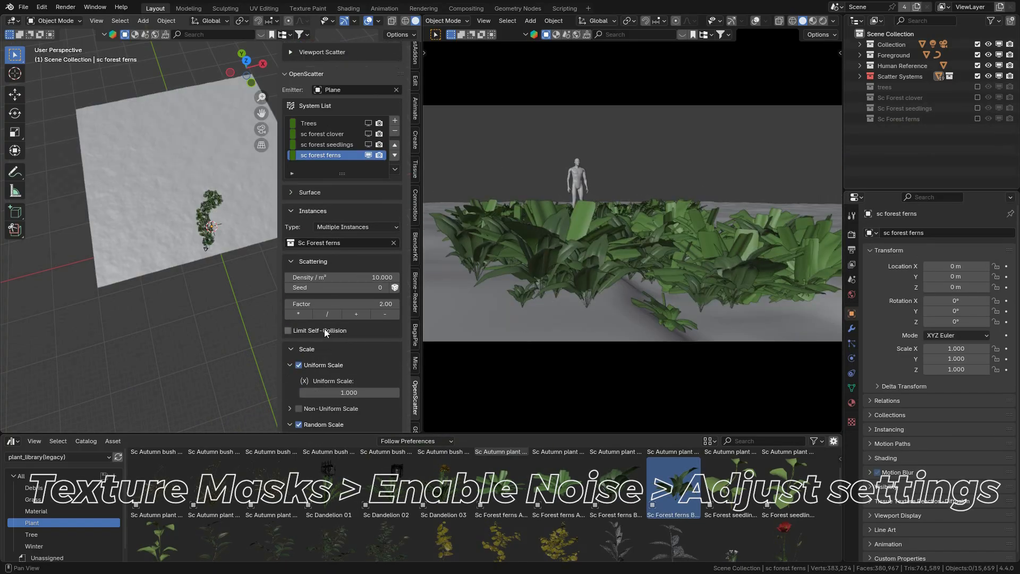
{"action": "left_click", "coordinate": [327, 317]}
{"action": "left_click", "coordinate": [327, 318]}
{"action": "left_click", "coordinate": [327, 317]}
{"action": "left_click", "coordinate": [328, 318]}
{"action": "left_click", "coordinate": [327, 318]}
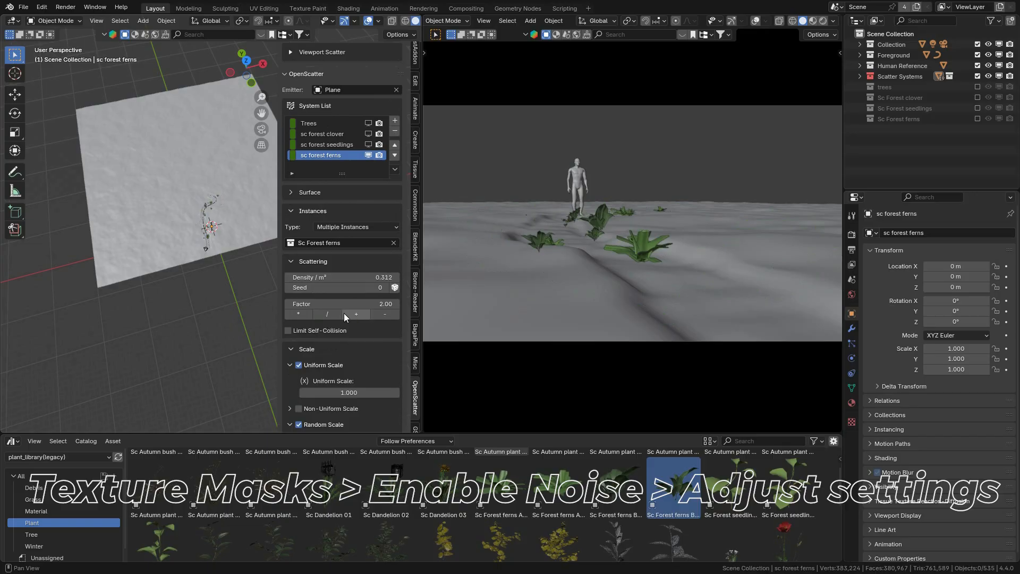
Step: Try different scattering seeds for the ferns and settle on seed 15
{"action": "left_click", "coordinate": [387, 286]}
{"action": "left_click", "coordinate": [387, 287]}
{"action": "left_click", "coordinate": [387, 287]}
{"action": "left_click", "coordinate": [387, 287]}
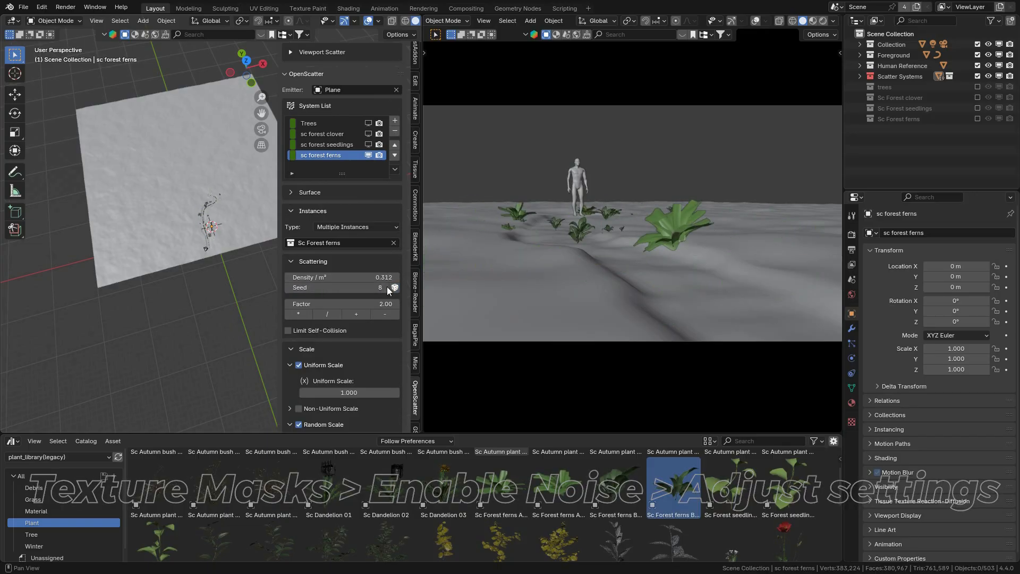
{"action": "left_click", "coordinate": [388, 286]}
{"action": "left_click", "coordinate": [387, 287]}
{"action": "left_click", "coordinate": [387, 287]}
{"action": "left_click", "coordinate": [387, 287]}
{"action": "left_click", "coordinate": [387, 286]}
{"action": "left_click", "coordinate": [387, 286]}
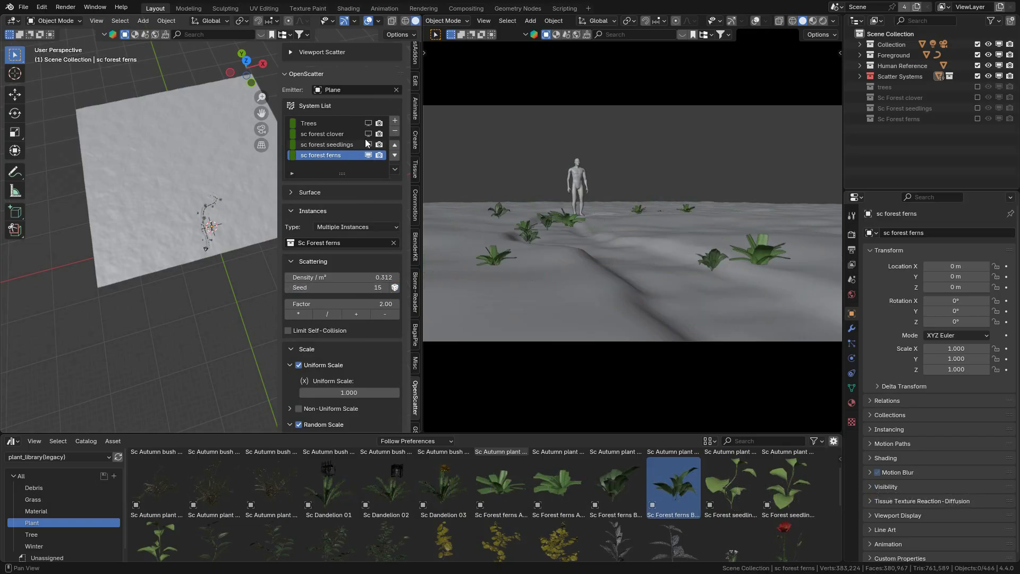
Step: Rename the fern system to sc forest ferns (path), view it with the clovers and seedlings, and hide all three systems
{"action": "left_click", "coordinate": [368, 144]}
{"action": "left_click", "coordinate": [368, 134]}
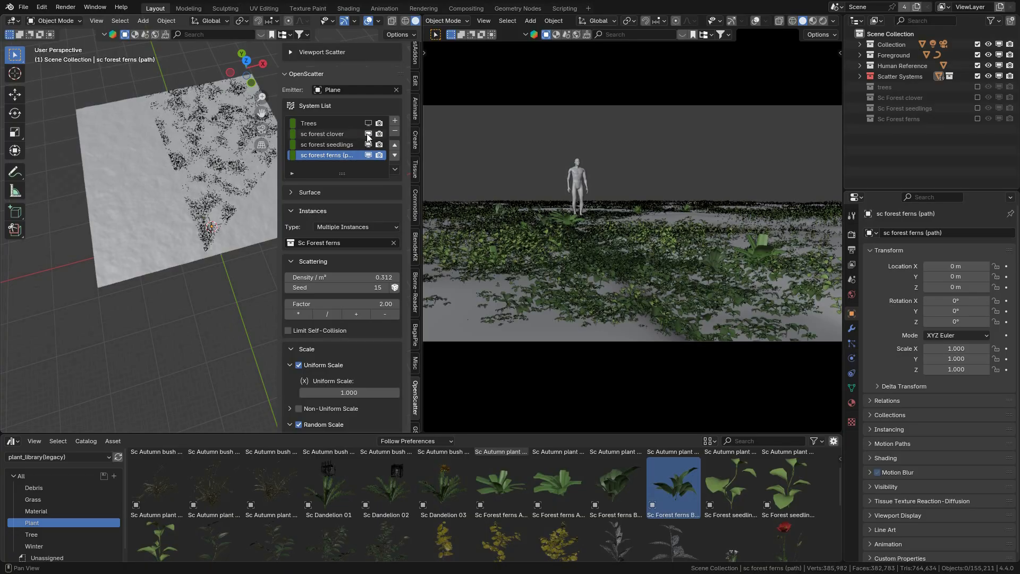
{"action": "left_click_drag", "start_coordinate": [368, 135], "coordinate": [368, 154]}
Step: Browse the remaining plant assets and switch the asset library to plant_library_for_b3.3+
{"action": "scroll", "coordinate": [726, 503], "scroll_direction": "down", "scroll_amount": 4}
{"action": "scroll", "coordinate": [671, 534], "scroll_direction": "down", "scroll_amount": 2}
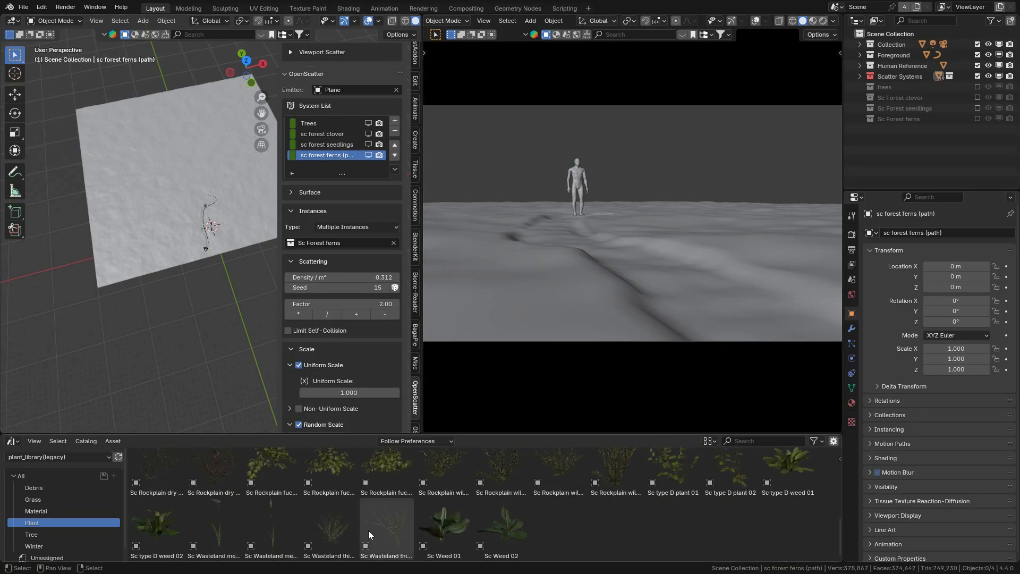
{"action": "scroll", "coordinate": [798, 531], "scroll_direction": "up", "scroll_amount": 10}
{"action": "left_click", "coordinate": [60, 457]}
{"action": "left_click", "coordinate": [96, 474]}
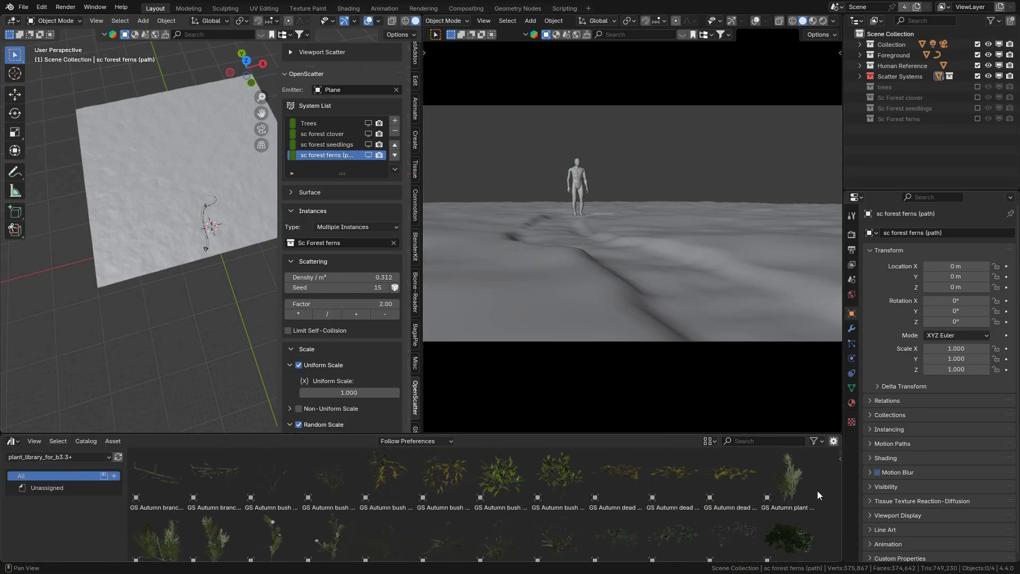
Step: Add the GS Forest seedling assets to a GS Forest seedlings collection and exclude that collection from the view layer
{"action": "scroll", "coordinate": [817, 489], "scroll_direction": "down", "scroll_amount": 10}
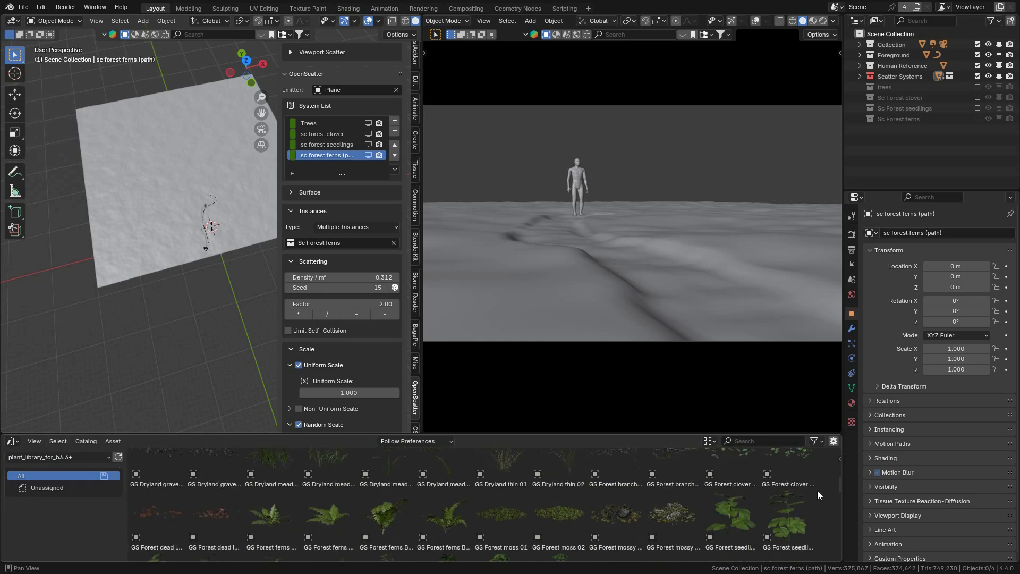
{"action": "scroll", "coordinate": [817, 490], "scroll_direction": "down", "scroll_amount": 2}
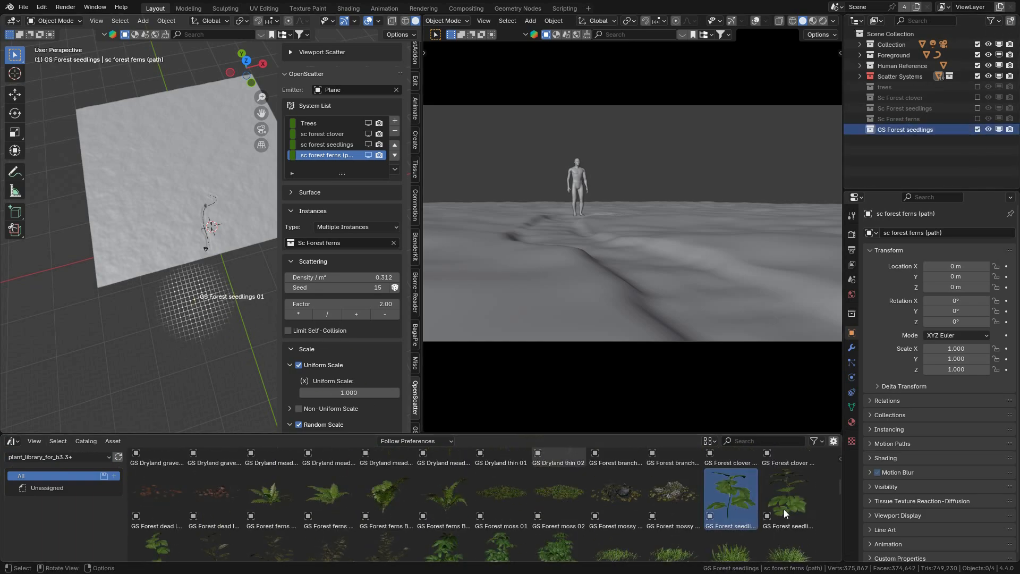
{"action": "scroll", "coordinate": [371, 517], "scroll_direction": "down", "scroll_amount": 2}
{"action": "left_click_drag", "start_coordinate": [786, 485], "coordinate": [182, 307]}
{"action": "scroll", "coordinate": [159, 525], "scroll_direction": "down", "scroll_amount": 1}
{"action": "left_click_drag", "start_coordinate": [158, 527], "coordinate": [187, 301]}
{"action": "left_click", "coordinate": [977, 130]}
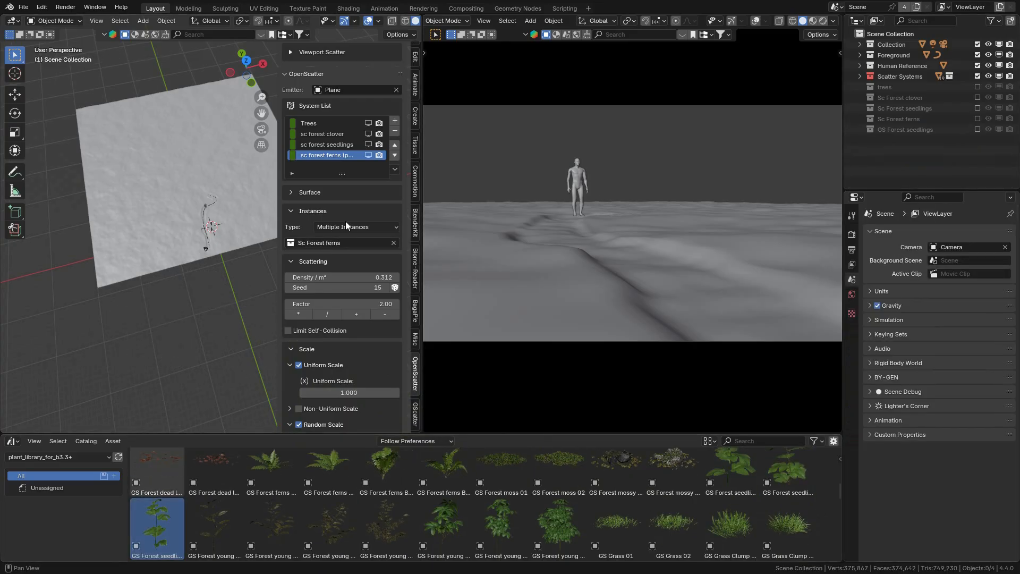
Step: Add a scatter system named gs forest seedlings and enable Camera Culling for it
{"action": "left_click", "coordinate": [394, 122]}
{"action": "double_click", "coordinate": [332, 166]}
{"action": "type", "text": "gs forest seedlings"}
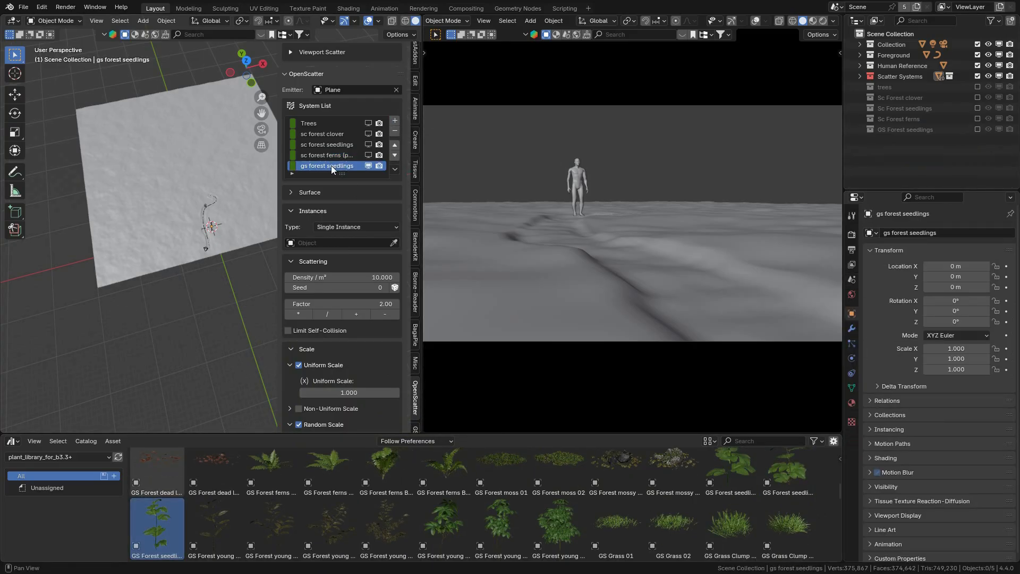
{"action": "scroll", "coordinate": [335, 297], "scroll_direction": "down", "scroll_amount": 20}
{"action": "left_click", "coordinate": [308, 422]}
Step: Scatter the GS Forest seedlings collection as Multiple Instances and turn off Optimized Mesh
{"action": "scroll", "coordinate": [329, 345], "scroll_direction": "up", "scroll_amount": 20}
{"action": "left_click", "coordinate": [353, 79]}
{"action": "left_click", "coordinate": [350, 103]}
{"action": "left_click", "coordinate": [348, 95]}
{"action": "left_click", "coordinate": [348, 131]}
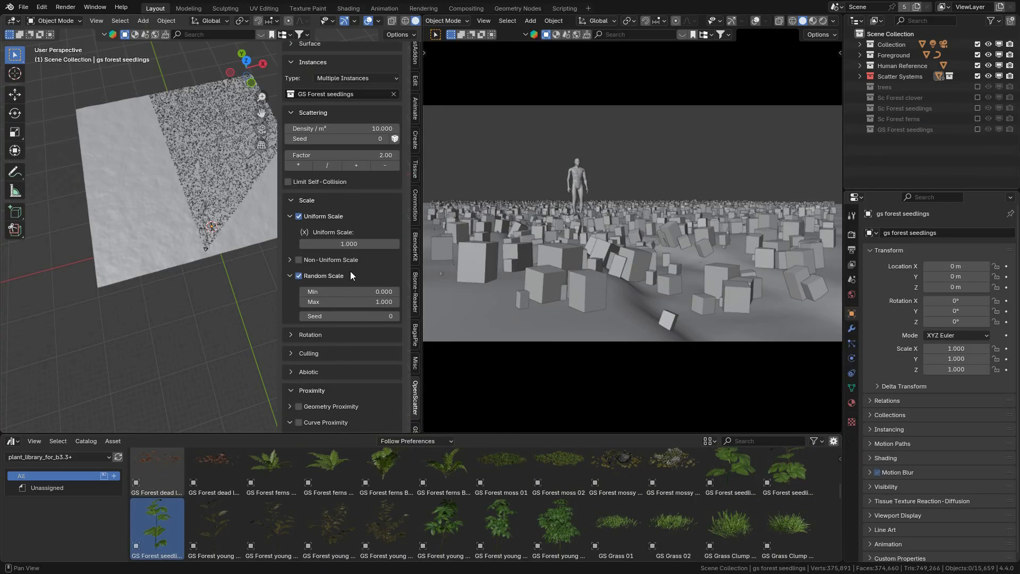
{"action": "scroll", "coordinate": [348, 279], "scroll_direction": "down", "scroll_amount": 20}
{"action": "left_click", "coordinate": [298, 404]}
{"action": "left_click", "coordinate": [366, 420]}
{"action": "scroll", "coordinate": [366, 417], "scroll_direction": "down", "scroll_amount": 5}
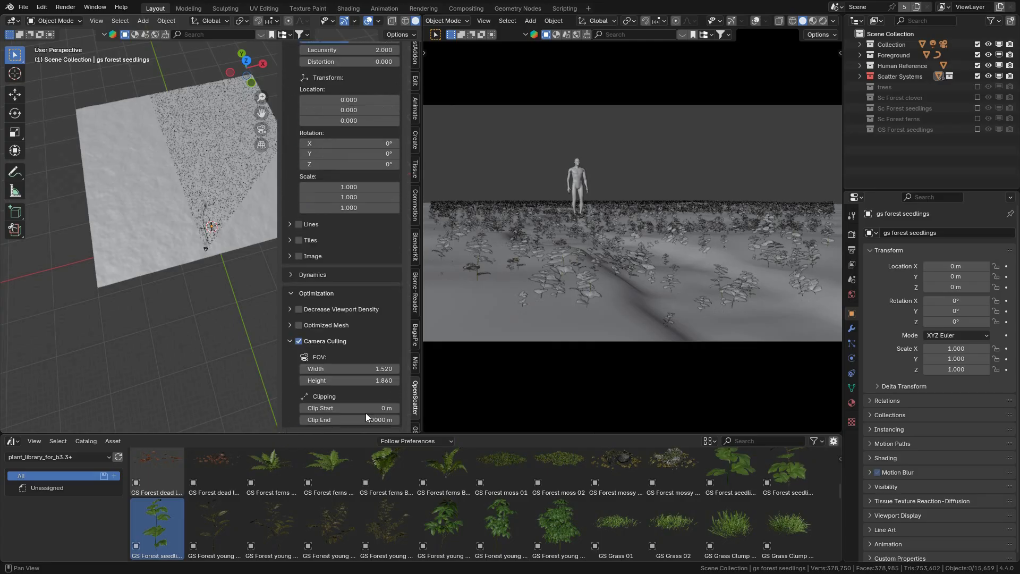
Step: Enable Curve Proximity for the gs forest seedlings around NurbsPath, with a 0.1 m distance and a smooth transition of 0.832
{"action": "scroll", "coordinate": [382, 318], "scroll_direction": "up", "scroll_amount": 20}
{"action": "left_click", "coordinate": [359, 253]}
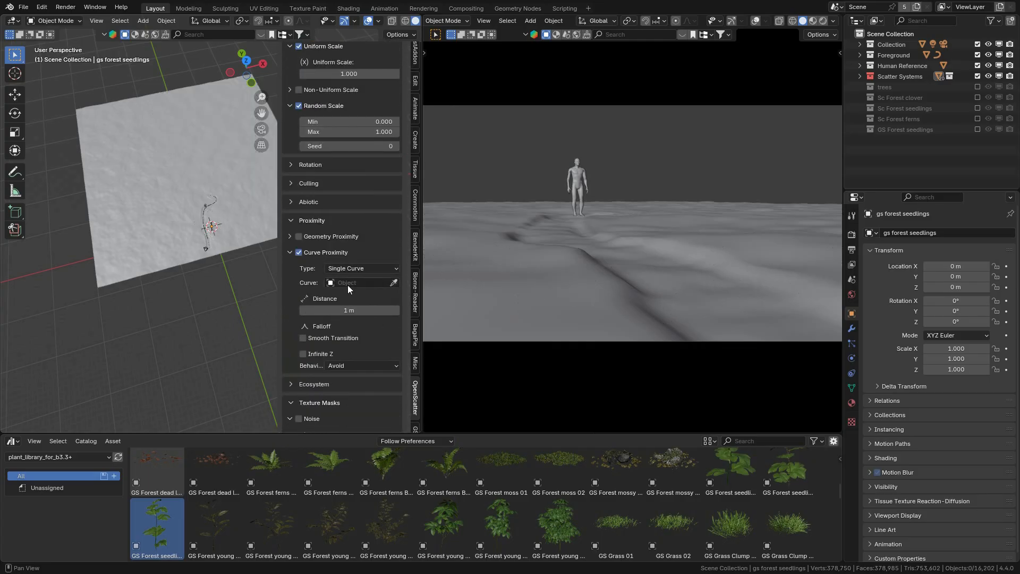
{"action": "left_click", "coordinate": [351, 284]}
{"action": "type", "text": "nur"}
{"action": "key", "text": "Return"}
{"action": "left_click", "coordinate": [324, 338]}
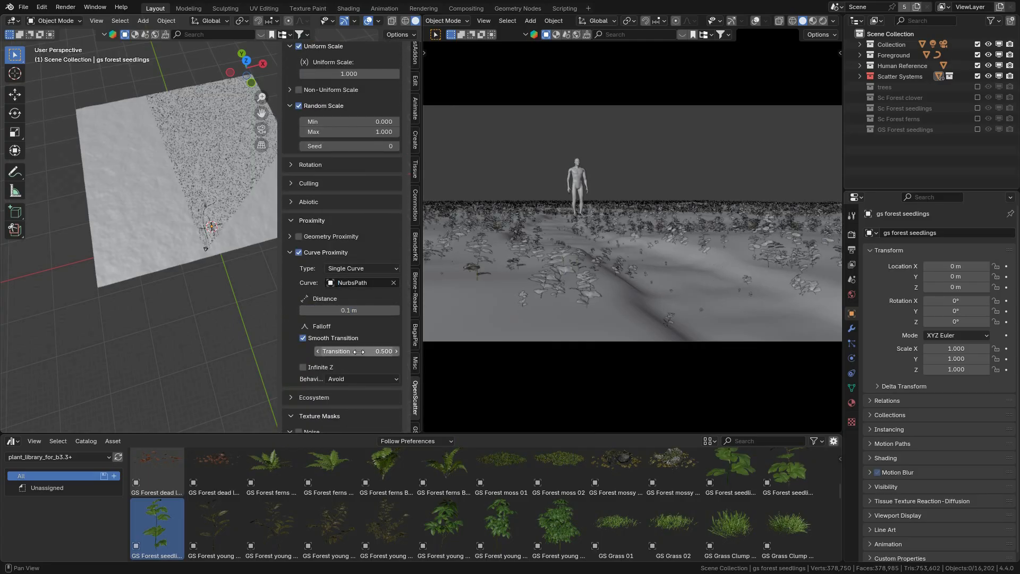
{"action": "key", "text": "super"}
{"action": "left_click", "coordinate": [931, 562]}
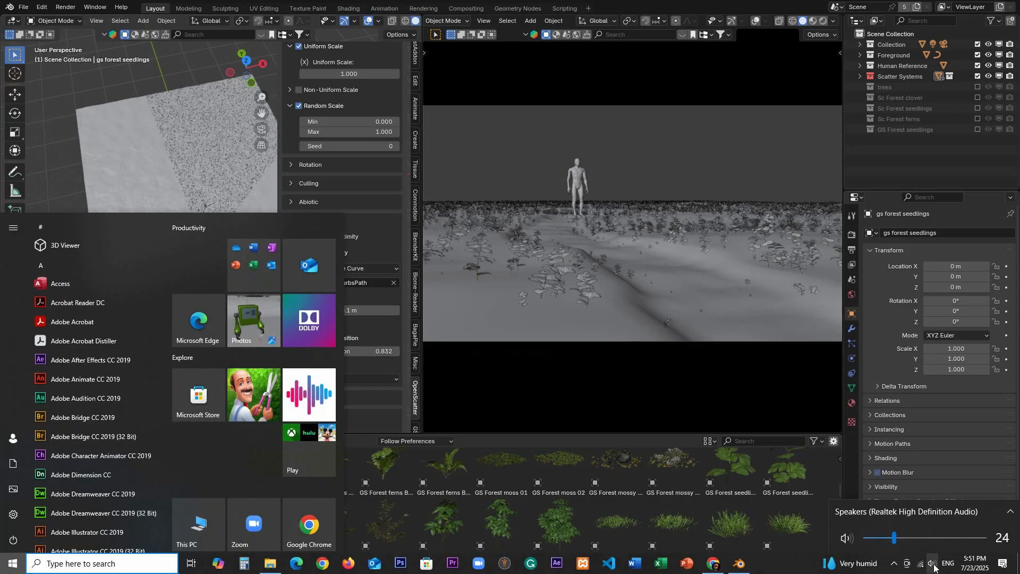
{"action": "left_click", "coordinate": [400, 285]}
Step: Enable the Noise texture mask for the gs forest seedlings, set its scale to 0.2 and shift its X location to about 0.712
{"action": "scroll", "coordinate": [372, 282], "scroll_direction": "up", "scroll_amount": 6}
{"action": "scroll", "coordinate": [371, 283], "scroll_direction": "down", "scroll_amount": 11}
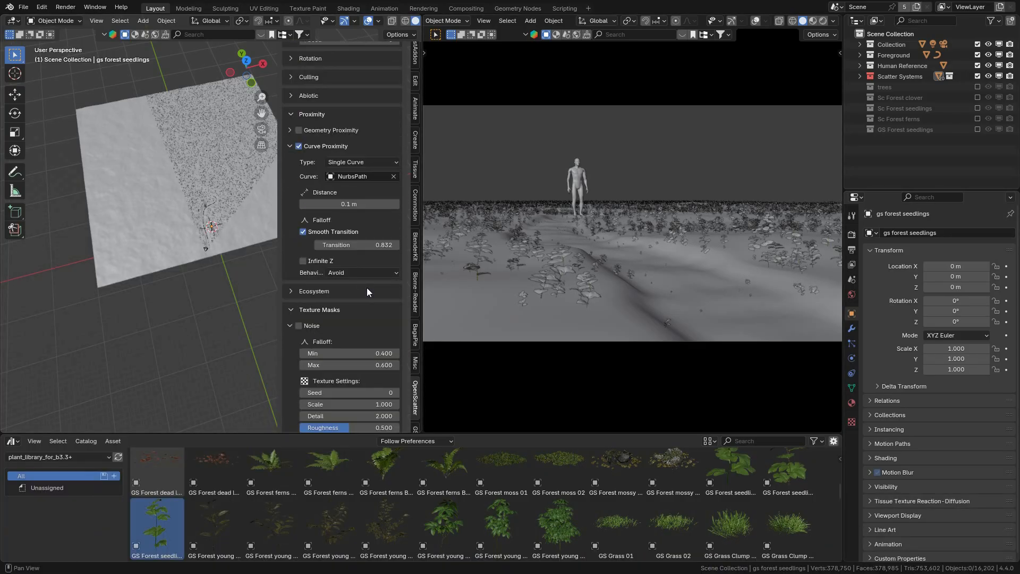
{"action": "left_click", "coordinate": [300, 326]}
{"action": "scroll", "coordinate": [346, 371], "scroll_direction": "down", "scroll_amount": 3}
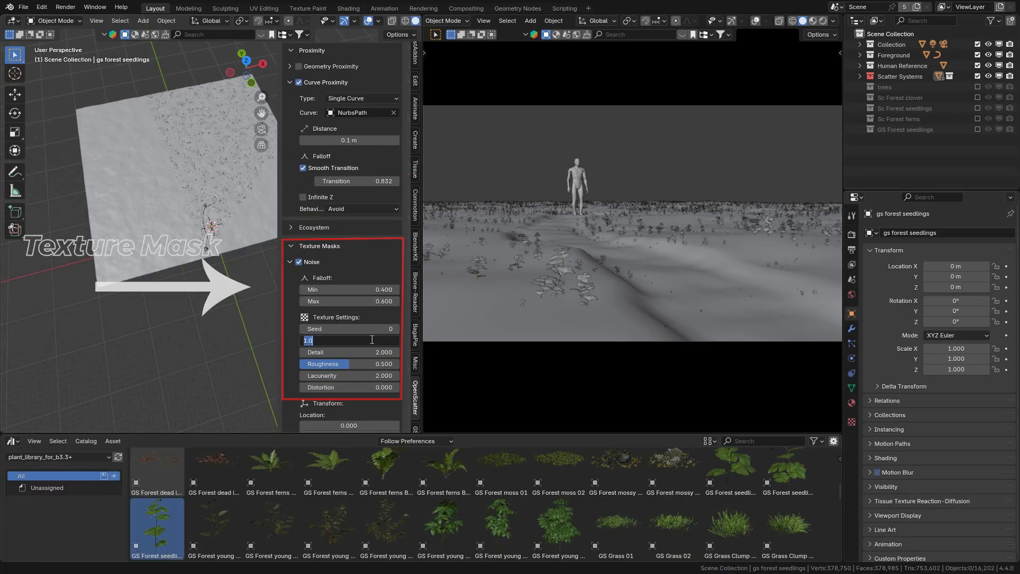
{"action": "left_click_drag", "start_coordinate": [248, 75], "coordinate": [255, 79]}
{"action": "scroll", "coordinate": [349, 382], "scroll_direction": "down", "scroll_amount": 2}
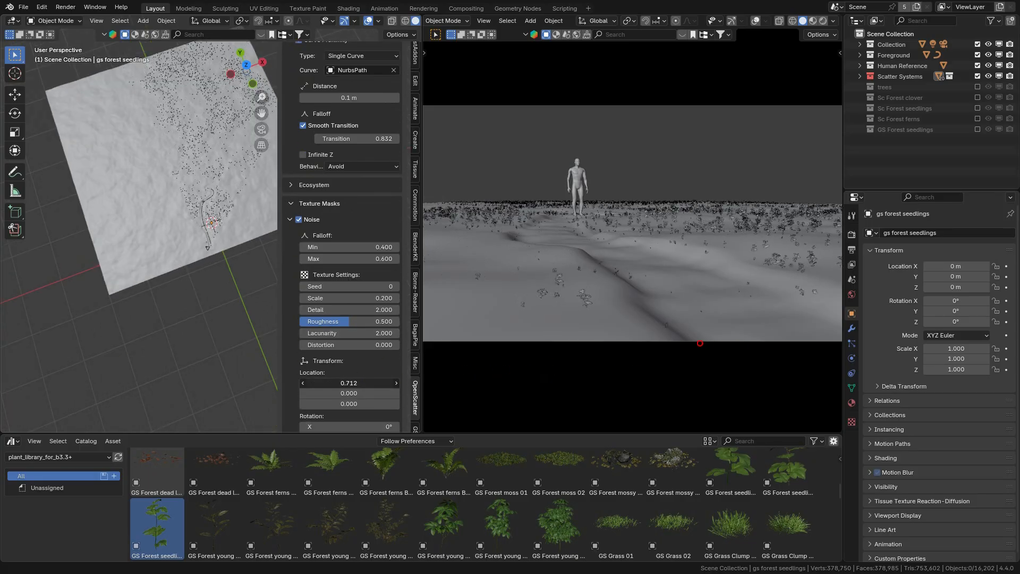
{"action": "scroll", "coordinate": [361, 256], "scroll_direction": "up", "scroll_amount": 15}
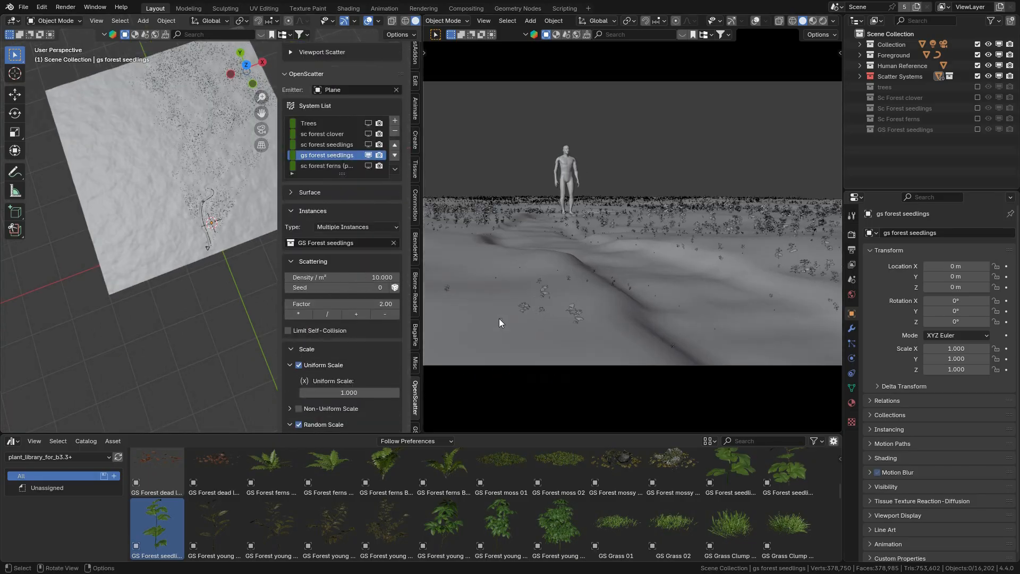
Step: Show all scatter systems in rendered shading to check the scene, return to solid shading and hide them all
{"action": "key", "text": "super"}
{"action": "left_click", "coordinate": [715, 5]}
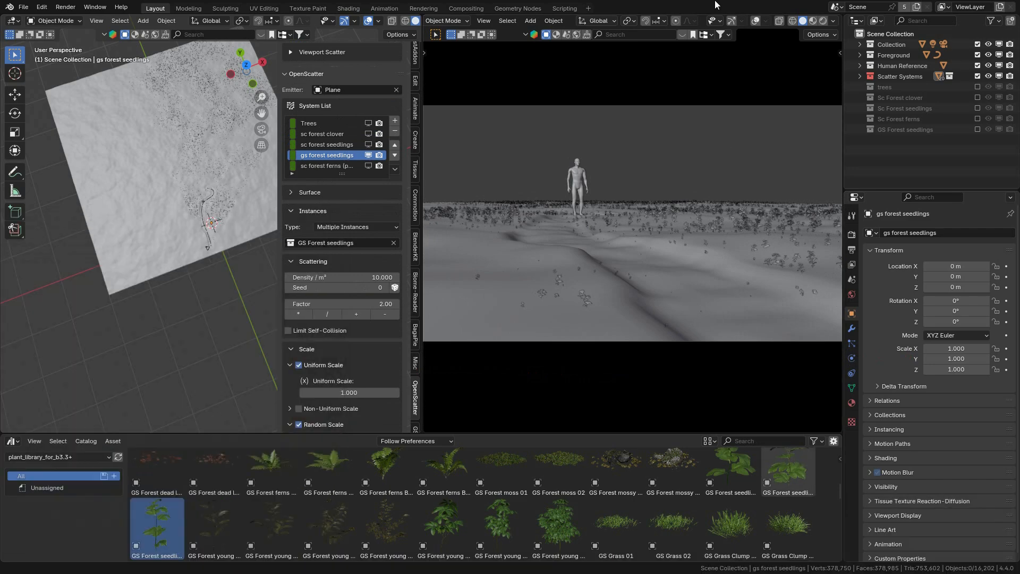
{"action": "left_click", "coordinate": [420, 183]}
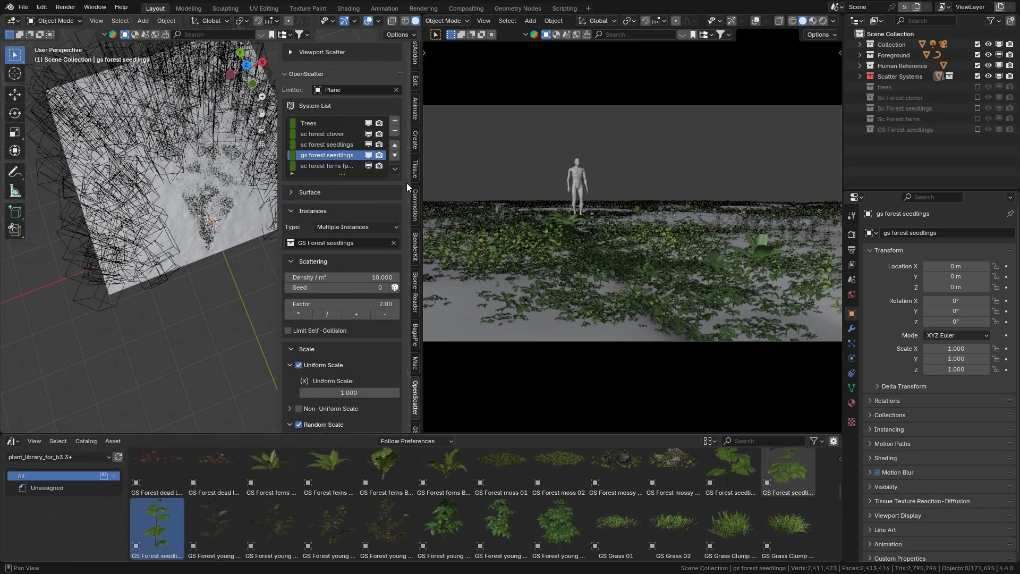
{"action": "left_click", "coordinate": [823, 21]}
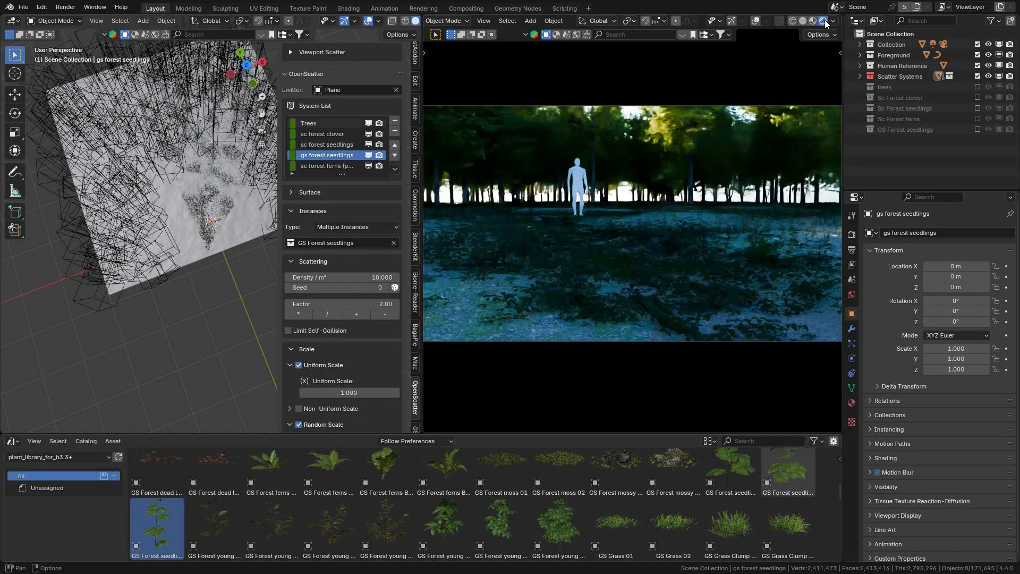
{"action": "left_click", "coordinate": [803, 22]}
{"action": "left_click_drag", "start_coordinate": [369, 123], "coordinate": [369, 165]}
Step: Create a GS type D plant collection, add GS type D plant 01 and 02 to it, and exclude it from the view layer
{"action": "scroll", "coordinate": [370, 159], "scroll_direction": "down", "scroll_amount": 1}
{"action": "scroll", "coordinate": [792, 482], "scroll_direction": "down", "scroll_amount": 5}
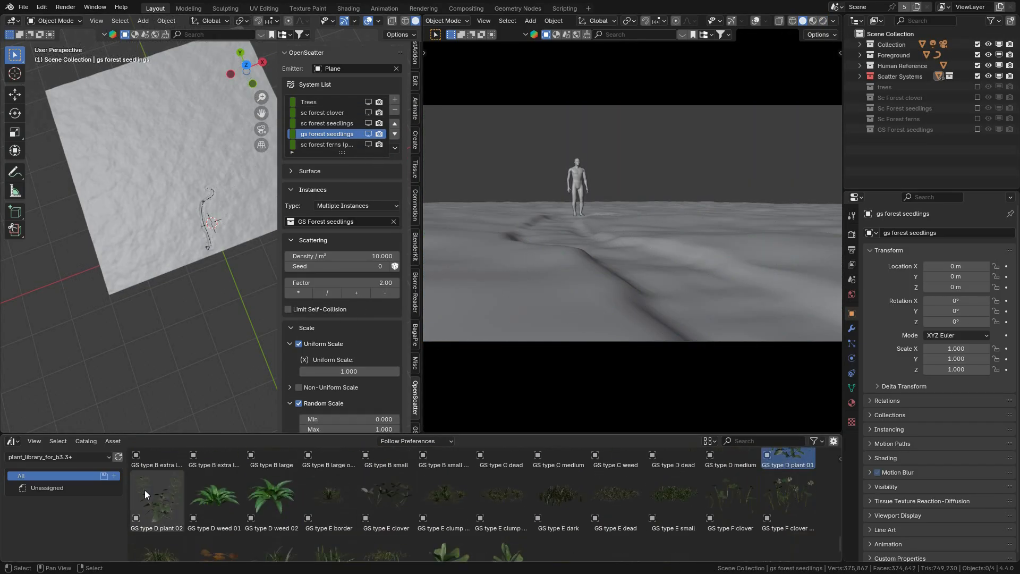
{"action": "key", "text": "Return"}
{"action": "scroll", "coordinate": [788, 478], "scroll_direction": "up", "scroll_amount": 1}
{"action": "left_click_drag", "start_coordinate": [788, 478], "coordinate": [191, 307]}
{"action": "scroll", "coordinate": [170, 494], "scroll_direction": "down", "scroll_amount": 1}
{"action": "left_click_drag", "start_coordinate": [158, 496], "coordinate": [196, 314]}
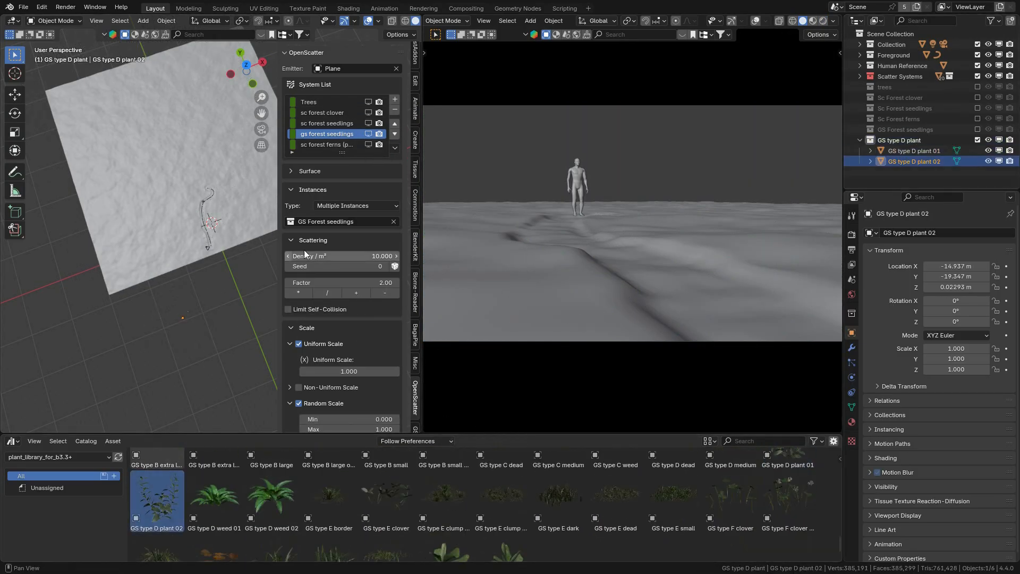
{"action": "left_click", "coordinate": [977, 140]}
Step: Add a gs type D plant scatter system using the GS type D plant collection as Multiple Instances, with Optimized Mesh turned off
{"action": "left_click", "coordinate": [394, 99]}
{"action": "left_click", "coordinate": [356, 205]}
{"action": "left_click", "coordinate": [341, 222]}
{"action": "scroll", "coordinate": [362, 326], "scroll_direction": "down", "scroll_amount": 20}
{"action": "left_click", "coordinate": [333, 405]}
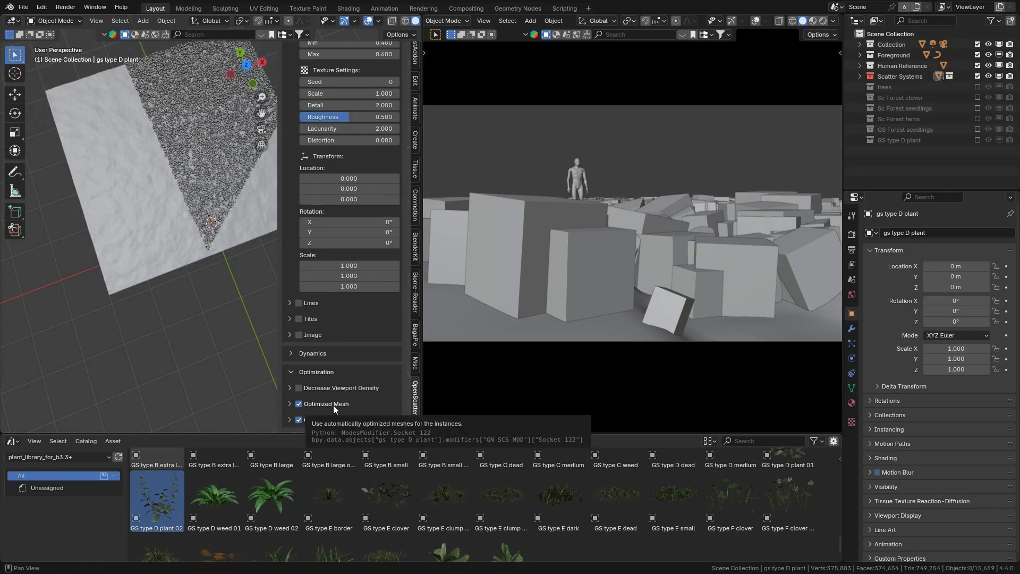
Step: Enable Curve Proximity for the type D plants around NurbsPath, with a 1 m distance and a smooth transition of 2
{"action": "scroll", "coordinate": [333, 319], "scroll_direction": "up", "scroll_amount": 12}
{"action": "left_click", "coordinate": [325, 125]}
{"action": "left_click", "coordinate": [361, 155]}
{"action": "left_click", "coordinate": [348, 210]}
Step: Mask the type D plants with Noise, using a scale of 0.1 and a falloff minimum of 0.5
{"action": "scroll", "coordinate": [367, 319], "scroll_direction": "down", "scroll_amount": 12}
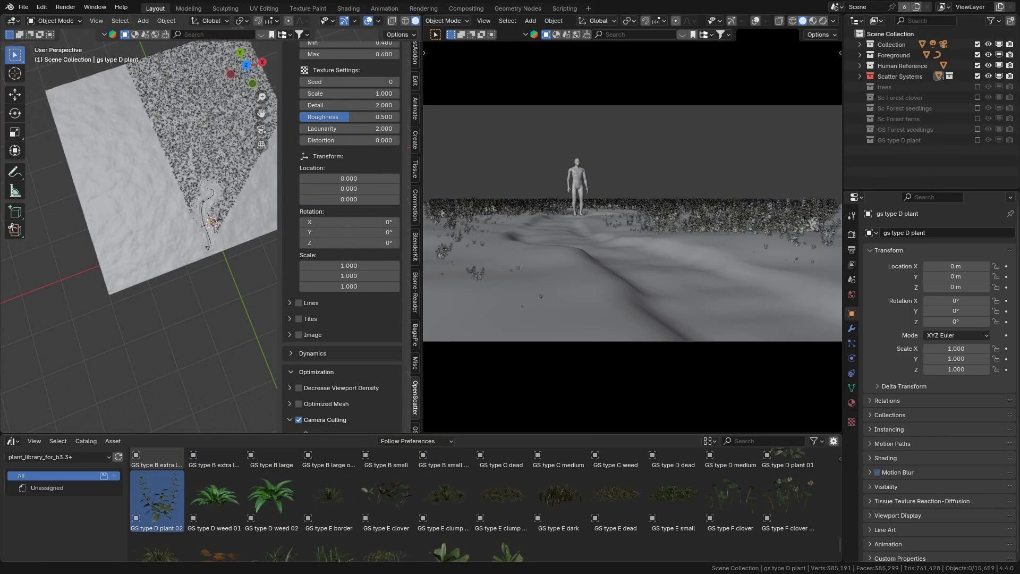
{"action": "double_click", "coordinate": [349, 93]}
{"action": "type", "text": "0.1"}
{"action": "key", "text": "Return"}
{"action": "scroll", "coordinate": [349, 159], "scroll_direction": "up", "scroll_amount": 1}
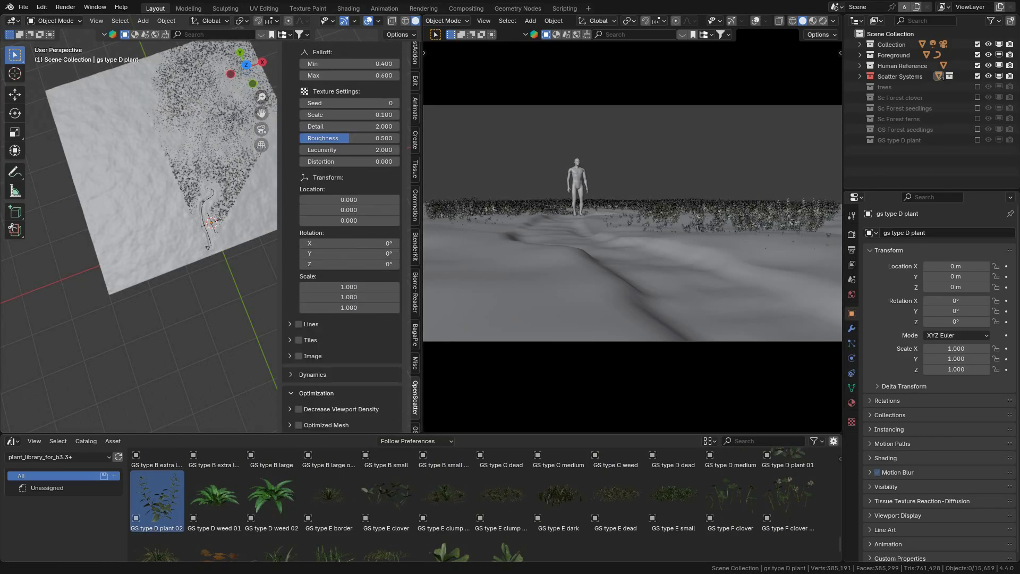
{"action": "scroll", "coordinate": [206, 170], "scroll_direction": "up", "scroll_amount": 5}
{"action": "scroll", "coordinate": [365, 251], "scroll_direction": "down", "scroll_amount": 4}
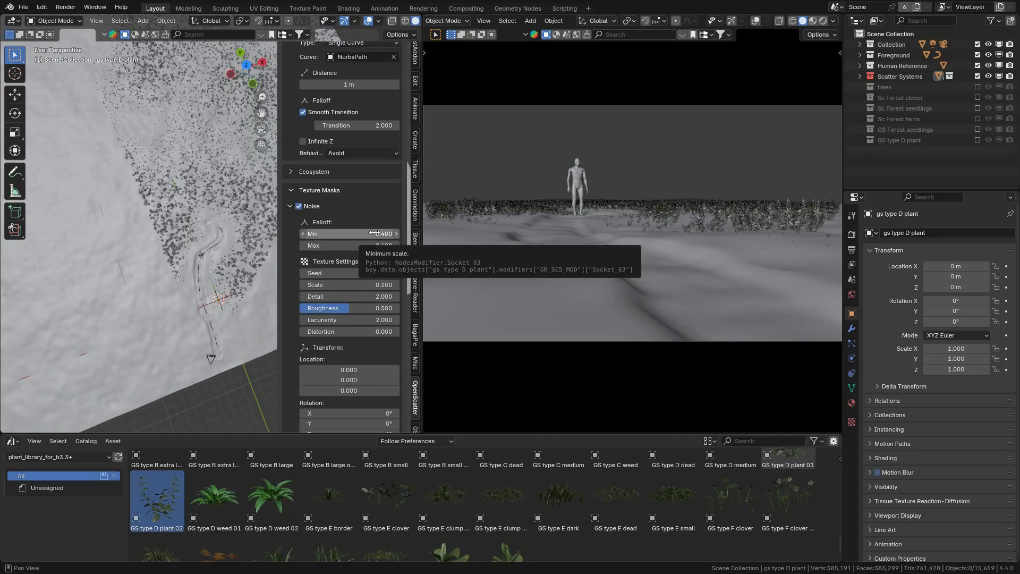
{"action": "left_click", "coordinate": [381, 368]}
{"action": "type", "text": "1.6"}
{"action": "key", "text": "Return"}
{"action": "scroll", "coordinate": [351, 295], "scroll_direction": "up", "scroll_amount": 20}
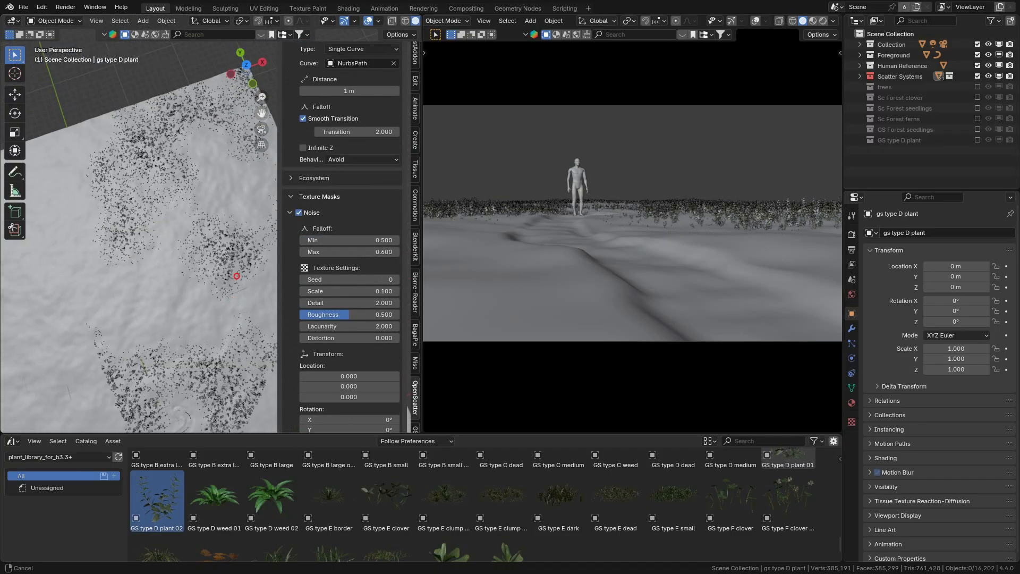
Step: Collect the GS Forest young assets in an excluded GS Forest young collection and add a scatter system named gs forest young
{"action": "scroll", "coordinate": [404, 478], "scroll_direction": "up", "scroll_amount": 5}
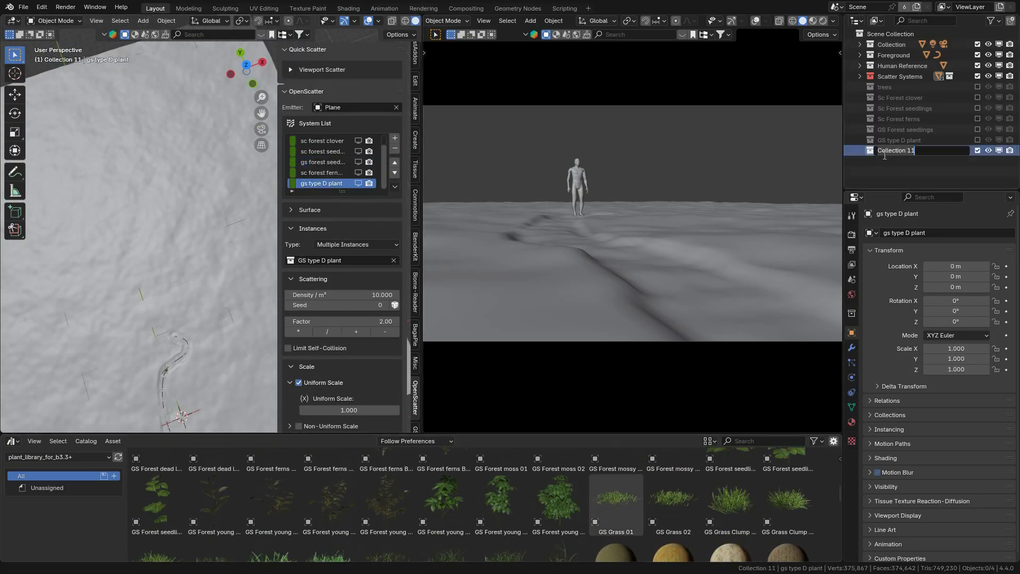
{"action": "left_click", "coordinate": [559, 501]}
{"action": "left_click", "coordinate": [394, 138]}
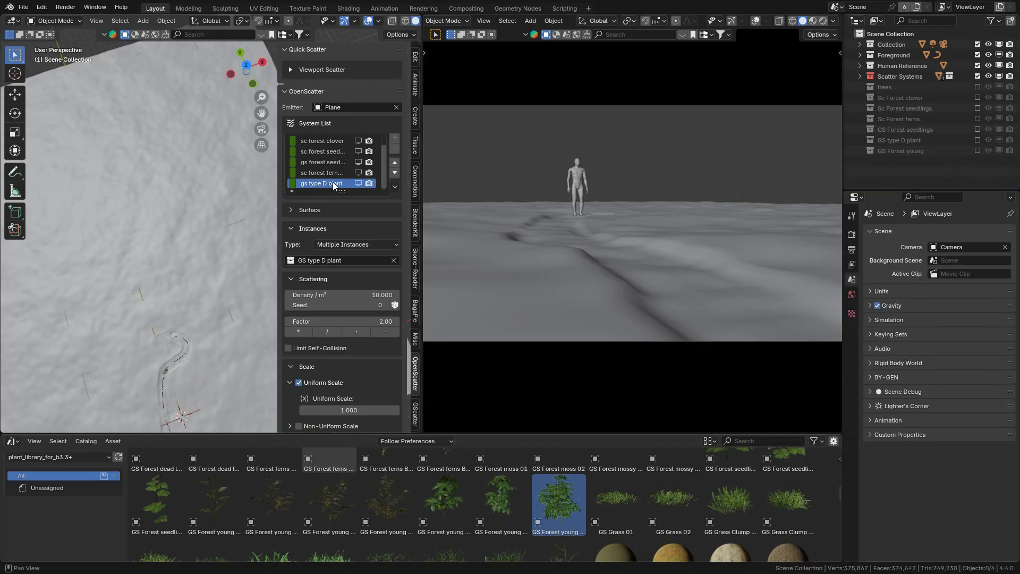
{"action": "double_click", "coordinate": [332, 184]}
{"action": "type", "text": "G"}
Step: Scatter the GS Forest young collection as Multiple Instances with Camera Culling enabled
{"action": "scroll", "coordinate": [312, 345], "scroll_direction": "down", "scroll_amount": 20}
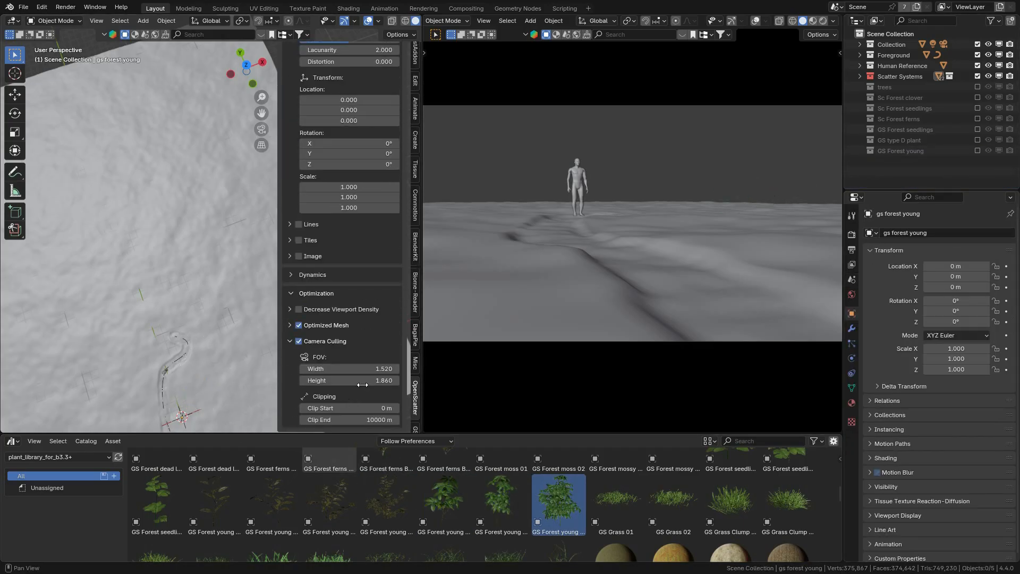
{"action": "scroll", "coordinate": [358, 366], "scroll_direction": "up", "scroll_amount": 20}
{"action": "left_click", "coordinate": [340, 223]}
{"action": "type", "text": "g"}
{"action": "left_click", "coordinate": [327, 258]}
Step: Enable Curve Proximity for the young plants around NurbsPath and set its distance to about 2.29 m
{"action": "scroll", "coordinate": [318, 255], "scroll_direction": "down", "scroll_amount": 15}
{"action": "left_click", "coordinate": [299, 61]}
{"action": "left_click", "coordinate": [352, 92]}
{"action": "left_click", "coordinate": [353, 108]}
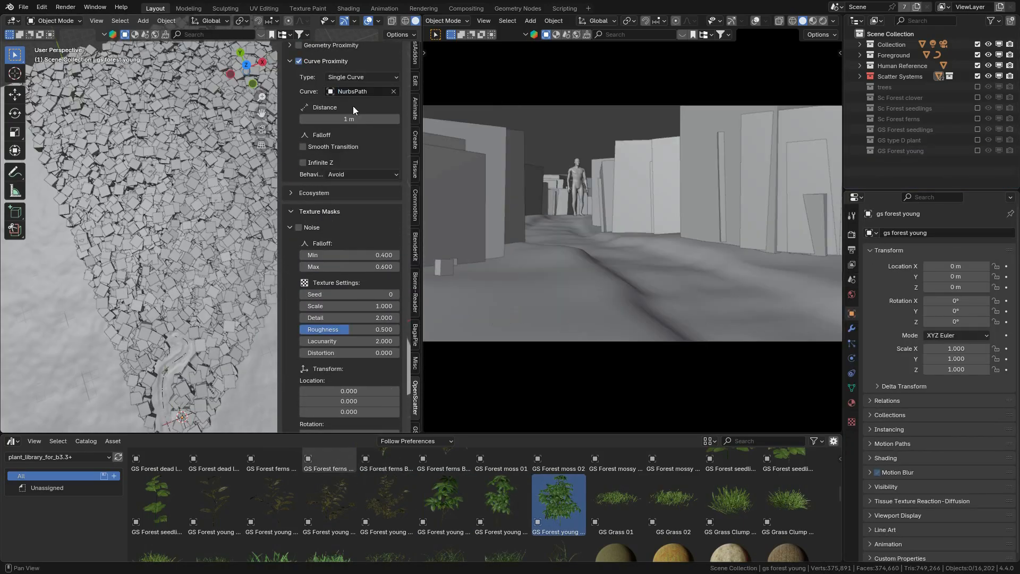
{"action": "middle_click_drag", "start_coordinate": [212, 212], "coordinate": [208, 142], "text": "shift"}
{"action": "left_click_drag", "start_coordinate": [349, 119], "coordinate": [385, 119]}
Step: Reduce the young plants' density to 0.312 per m² and give their curve proximity a smooth transition of 2
{"action": "scroll", "coordinate": [346, 217], "scroll_direction": "up", "scroll_amount": 16}
{"action": "left_click_drag", "start_coordinate": [348, 192], "coordinate": [324, 193]}
{"action": "scroll", "coordinate": [330, 226], "scroll_direction": "down", "scroll_amount": 10}
{"action": "left_click", "coordinate": [303, 317]}
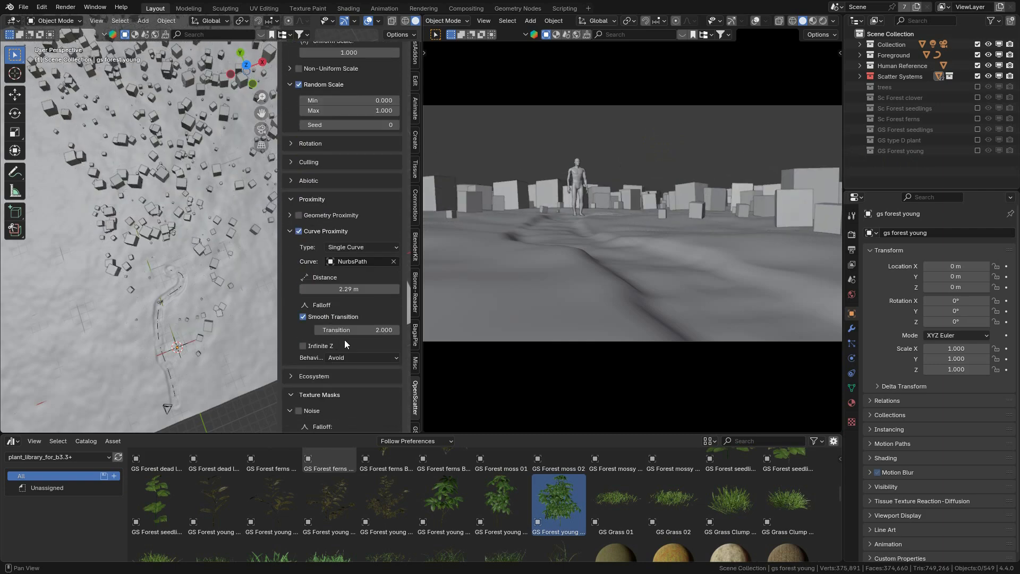
{"action": "key", "text": "super"}
{"action": "left_click", "coordinate": [928, 562]}
Step: Turn off Optimized Mesh for the young plants and reduce their curve proximity distance to about 0.43 m
{"action": "scroll", "coordinate": [339, 273], "scroll_direction": "down", "scroll_amount": 5}
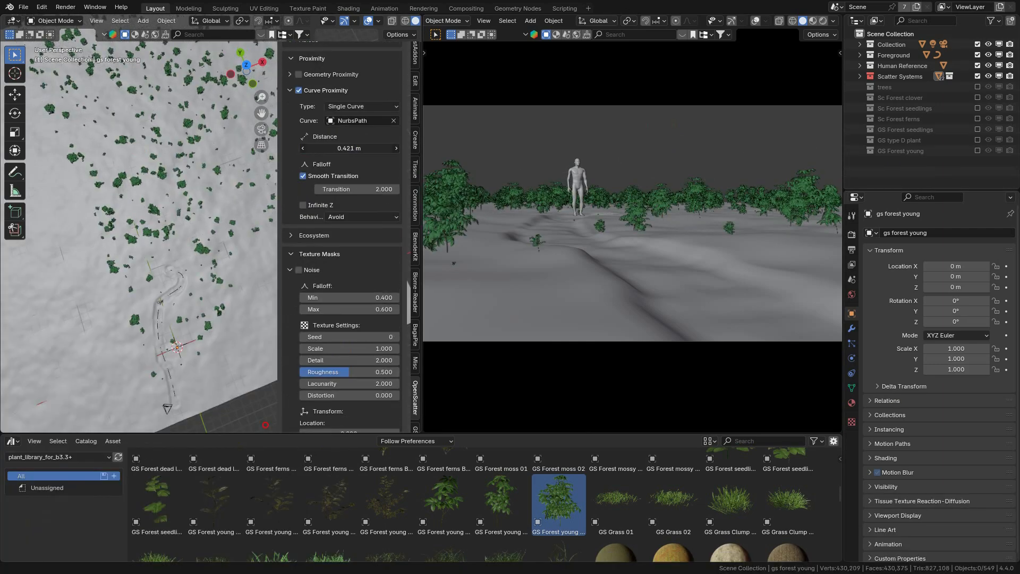
Step: Try a curve proximity transition of 1.036 and a minimum random scale of 0.5 for the young plants
{"action": "left_click_drag", "start_coordinate": [357, 189], "coordinate": [349, 189]}
{"action": "scroll", "coordinate": [351, 192], "scroll_direction": "up", "scroll_amount": 11}
{"action": "double_click", "coordinate": [351, 194]}
{"action": "type", "text": "0.5"}
{"action": "key", "text": "Return"}
{"action": "scroll", "coordinate": [355, 239], "scroll_direction": "down", "scroll_amount": 5}
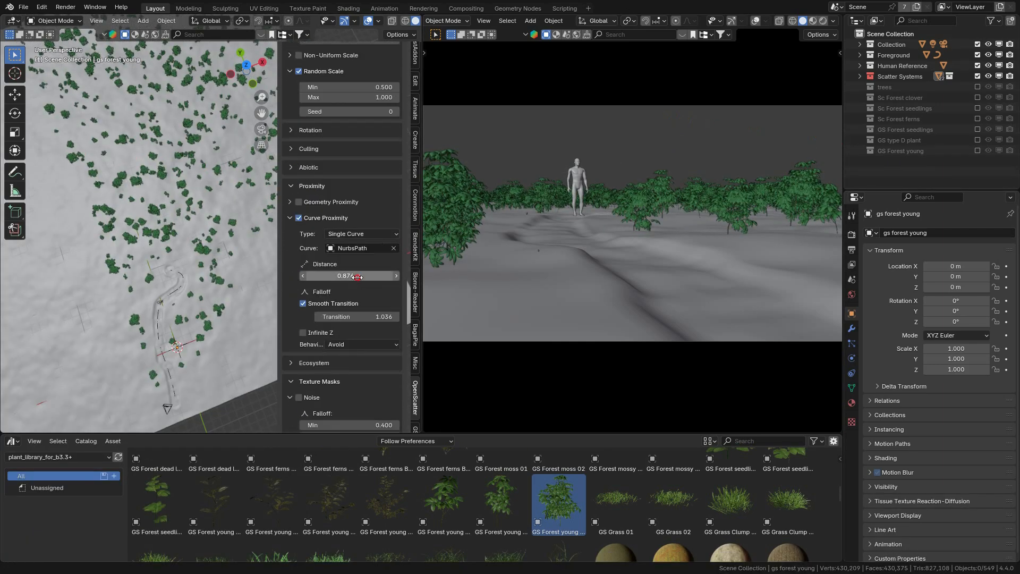
{"action": "scroll", "coordinate": [238, 276], "scroll_direction": "down", "scroll_amount": 1}
Step: Refresh the scatter system list and show all systems in the viewport
{"action": "scroll", "coordinate": [366, 202], "scroll_direction": "up", "scroll_amount": 14}
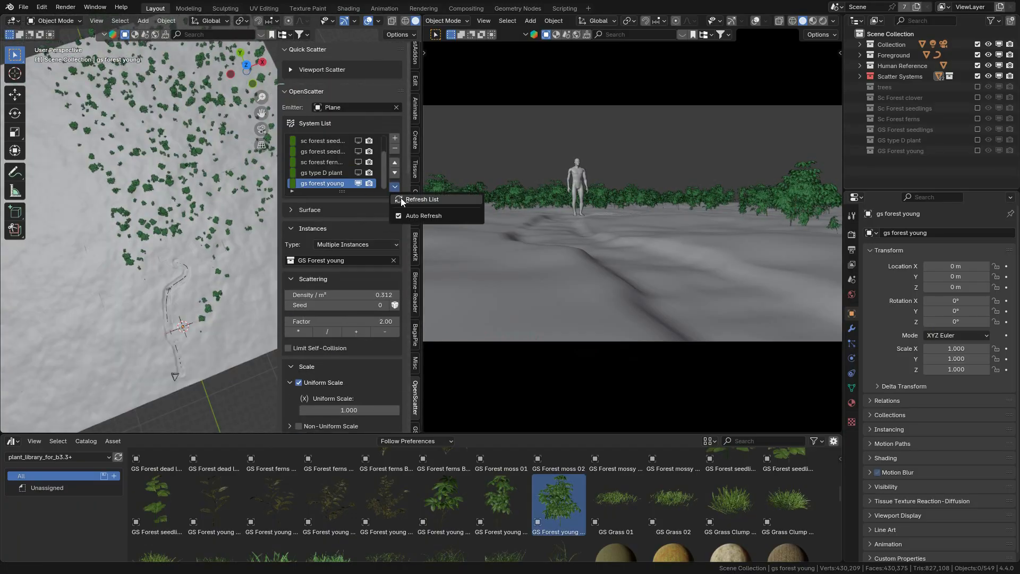
{"action": "left_click", "coordinate": [400, 198]}
{"action": "scroll", "coordinate": [361, 315], "scroll_direction": "down", "scroll_amount": 12}
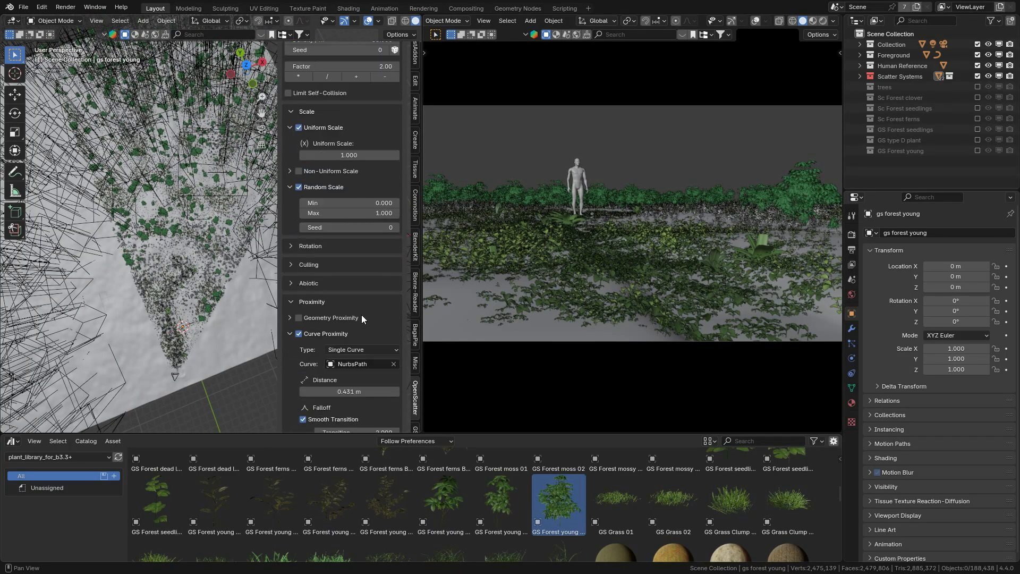
Step: Fine-tune the placement settings of the scattered plants, entering 0.5 and 0.6
{"action": "scroll", "coordinate": [361, 314], "scroll_direction": "down", "scroll_amount": 2}
{"action": "double_click", "coordinate": [360, 348]}
{"action": "type", "text": "0.5"}
{"action": "key", "text": "Return"}
{"action": "type", "text": ".6"}
{"action": "key", "text": "Return"}
Step: Raise the density of the sc forest clover system to 45 per m²
{"action": "scroll", "coordinate": [364, 329], "scroll_direction": "up", "scroll_amount": 10}
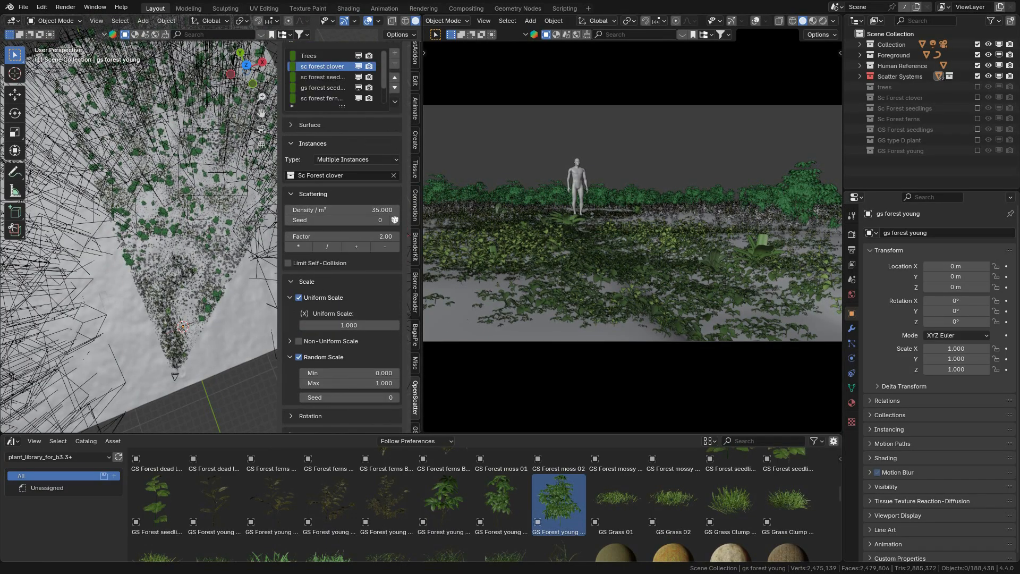
{"action": "scroll", "coordinate": [377, 225], "scroll_direction": "up", "scroll_amount": 3}
{"action": "left_click", "coordinate": [396, 272]}
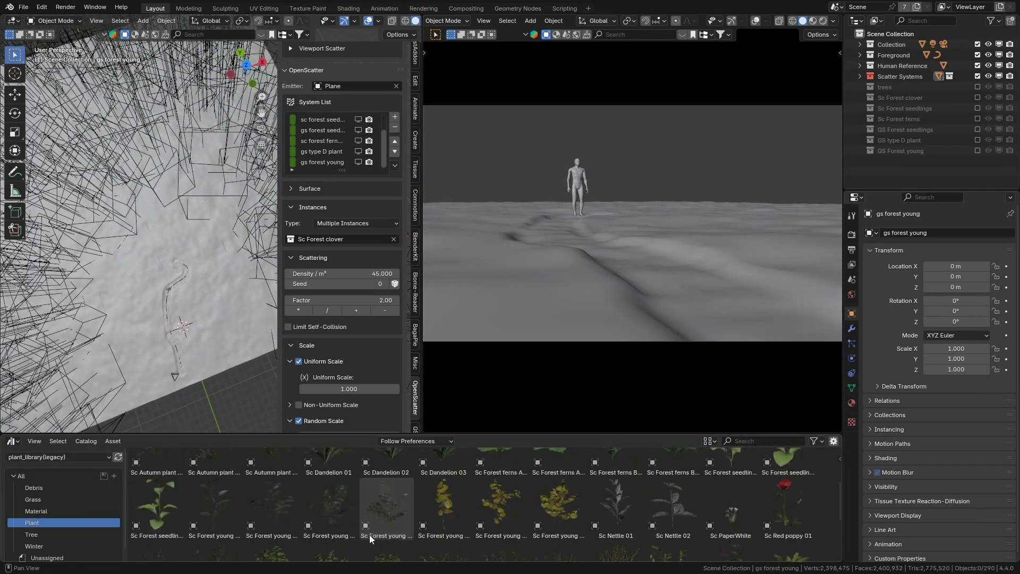
Step: Add Sc Nettle 01 and Sc Nettle 02 from the plant_library(legacy) assets to a Sc Nettle collection
{"action": "left_click_drag", "start_coordinate": [617, 486], "coordinate": [184, 295]}
{"action": "left_click_drag", "start_coordinate": [673, 485], "coordinate": [186, 300]}
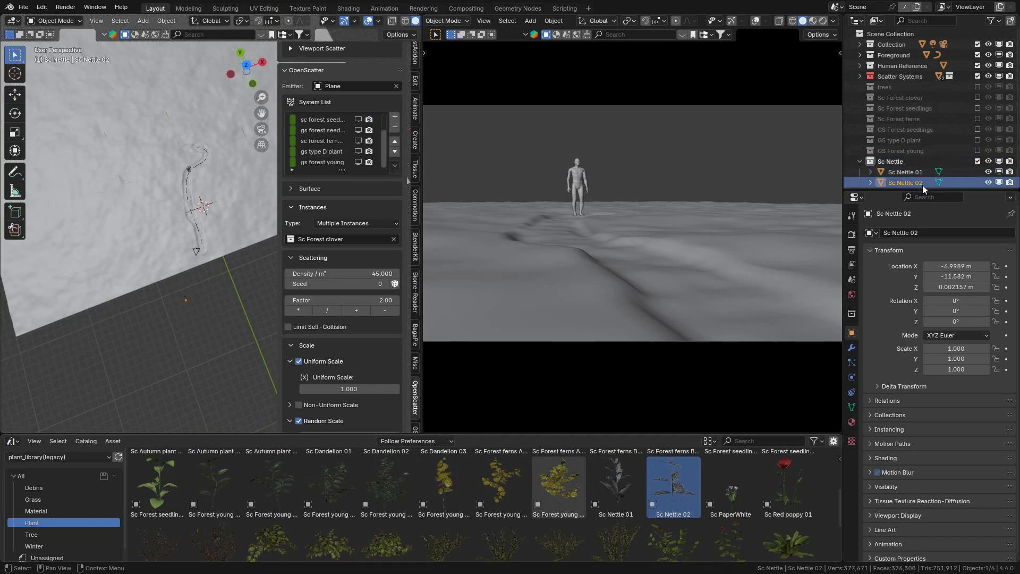
Step: Exclude the Sc Nettle collection from the view layer and add a multiple-instance scatter system named sc nettle that uses it
{"action": "left_click", "coordinate": [978, 161]}
{"action": "left_click", "coordinate": [394, 117]}
{"action": "double_click", "coordinate": [322, 162]}
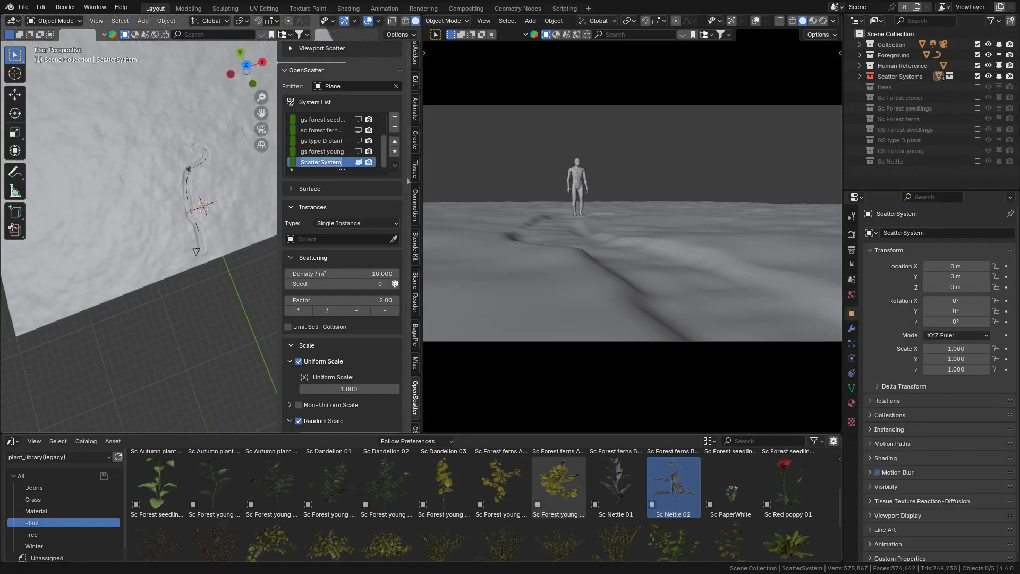
{"action": "type", "text": "sc nettle"}
{"action": "left_click", "coordinate": [356, 223]}
{"action": "left_click", "coordinate": [349, 239]}
Step: Enable camera culling for the sc nettle system
{"action": "scroll", "coordinate": [321, 375], "scroll_direction": "down", "scroll_amount": 15}
{"action": "left_click", "coordinate": [298, 420]}
{"action": "left_click", "coordinate": [291, 420]}
{"action": "scroll", "coordinate": [292, 421], "scroll_direction": "down", "scroll_amount": 3}
{"action": "left_click", "coordinate": [288, 337]}
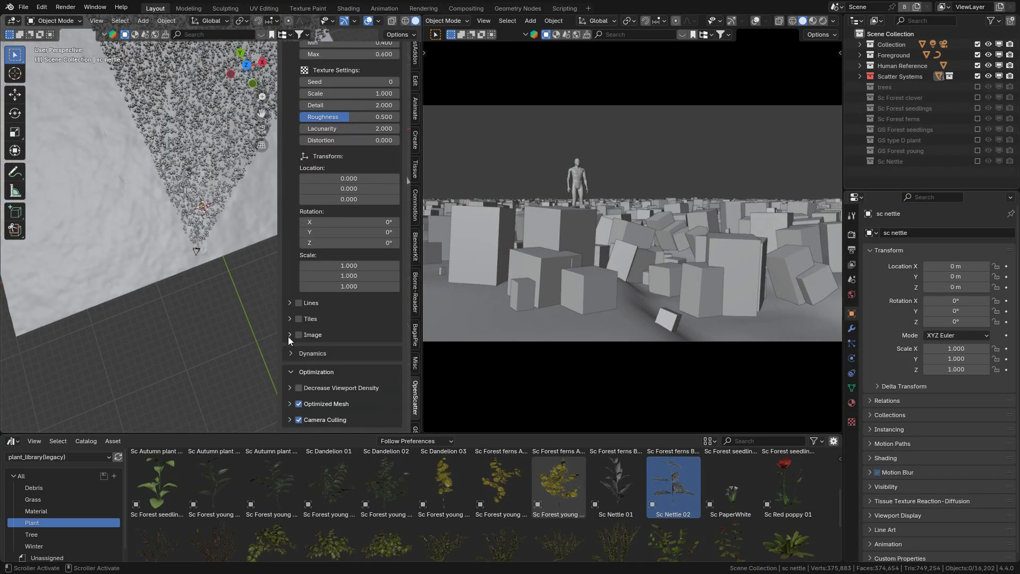
Step: Make the nettles avoid the path by enabling Curve Proximity with the NurbsPath curve
{"action": "scroll", "coordinate": [288, 337], "scroll_direction": "up", "scroll_amount": 12}
{"action": "left_click", "coordinate": [298, 316]}
{"action": "left_click", "coordinate": [357, 347]}
{"action": "type", "text": "path"}
{"action": "left_click", "coordinate": [350, 362]}
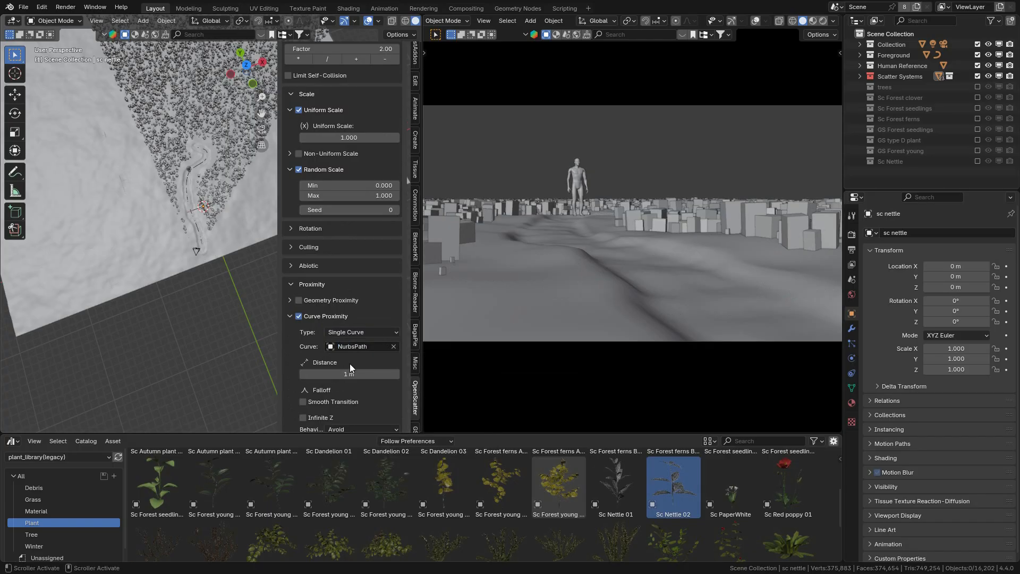
Step: Turn off the nettles' optimized mesh and apply a noise mask with scale 0.5 and Y location about 6.38
{"action": "scroll", "coordinate": [337, 348], "scroll_direction": "down", "scroll_amount": 6}
{"action": "left_click", "coordinate": [320, 339]}
{"action": "left_click", "coordinate": [298, 355]}
{"action": "scroll", "coordinate": [364, 351], "scroll_direction": "down", "scroll_amount": 8}
{"action": "left_click_drag", "start_coordinate": [351, 359], "coordinate": [376, 359]}
{"action": "scroll", "coordinate": [372, 318], "scroll_direction": "up", "scroll_amount": 4}
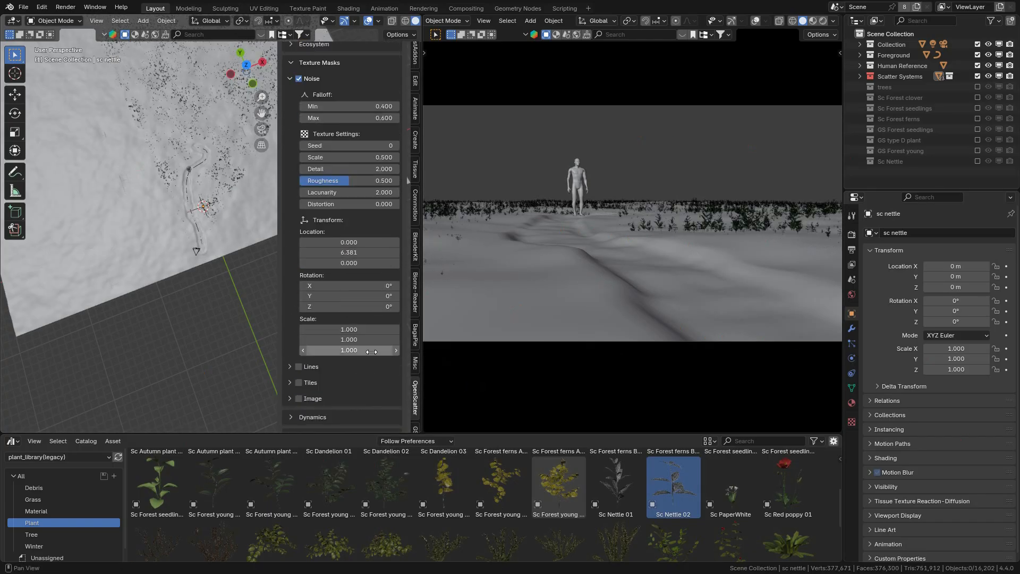
Step: Turn off the noise mask, then set the nettles' curve proximity distance to 0.5 m with Smooth Transition enabled
{"action": "left_click", "coordinate": [299, 270]}
{"action": "scroll", "coordinate": [306, 274], "scroll_direction": "up", "scroll_amount": 2}
{"action": "left_click", "coordinate": [353, 205]}
{"action": "type", "text": "0.5"}
{"action": "key", "text": "Return"}
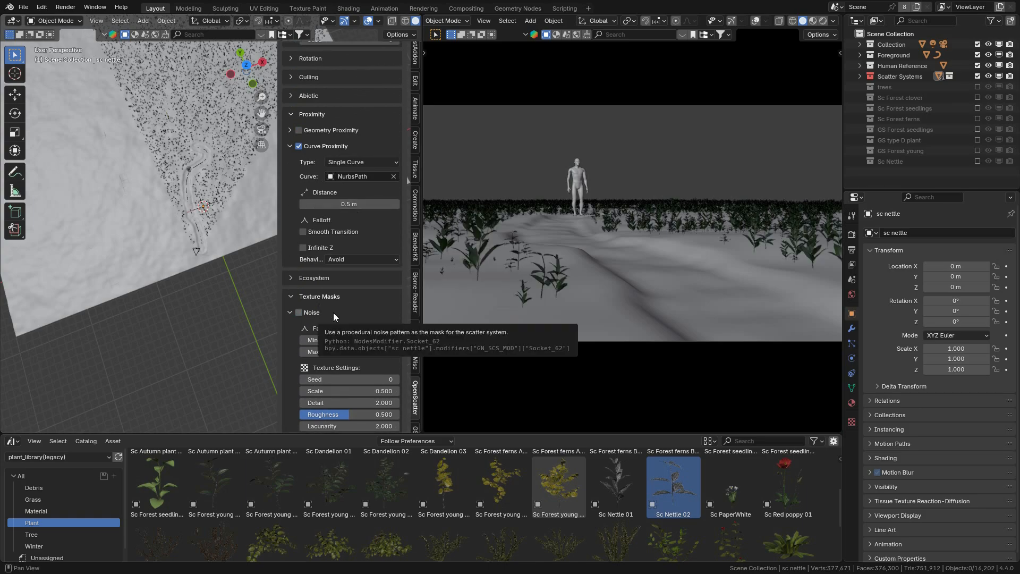
{"action": "scroll", "coordinate": [333, 330], "scroll_direction": "down", "scroll_amount": 2}
{"action": "left_click", "coordinate": [303, 189]}
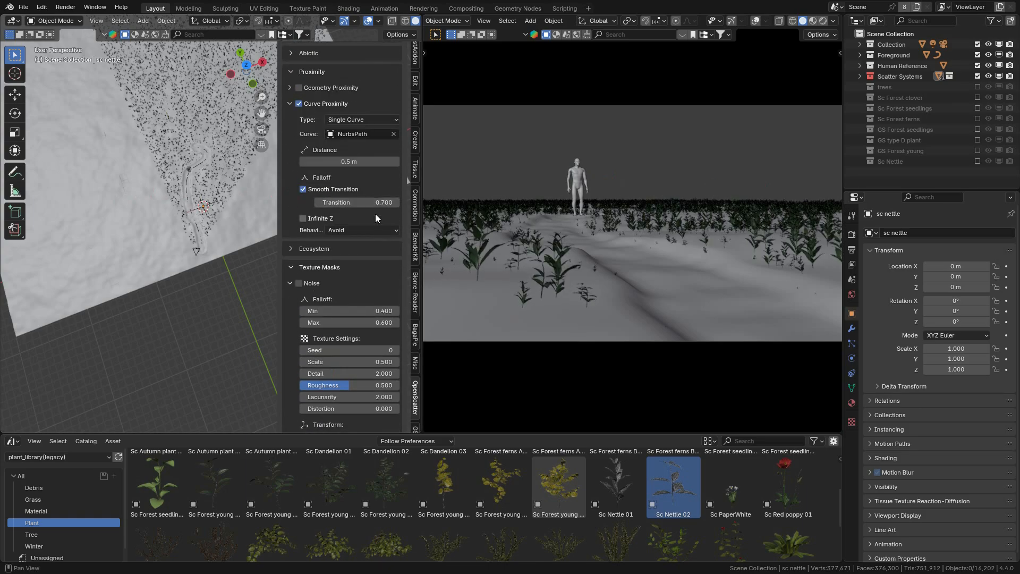
Step: Re-enable the nettles' noise mask with falloff minimum 0.5 and Y location about 4.25, and set the proximity transition to 0.2
{"action": "scroll", "coordinate": [375, 214], "scroll_direction": "down", "scroll_amount": 6}
{"action": "left_click", "coordinate": [298, 142]}
{"action": "scroll", "coordinate": [208, 260], "scroll_direction": "up", "scroll_amount": 3}
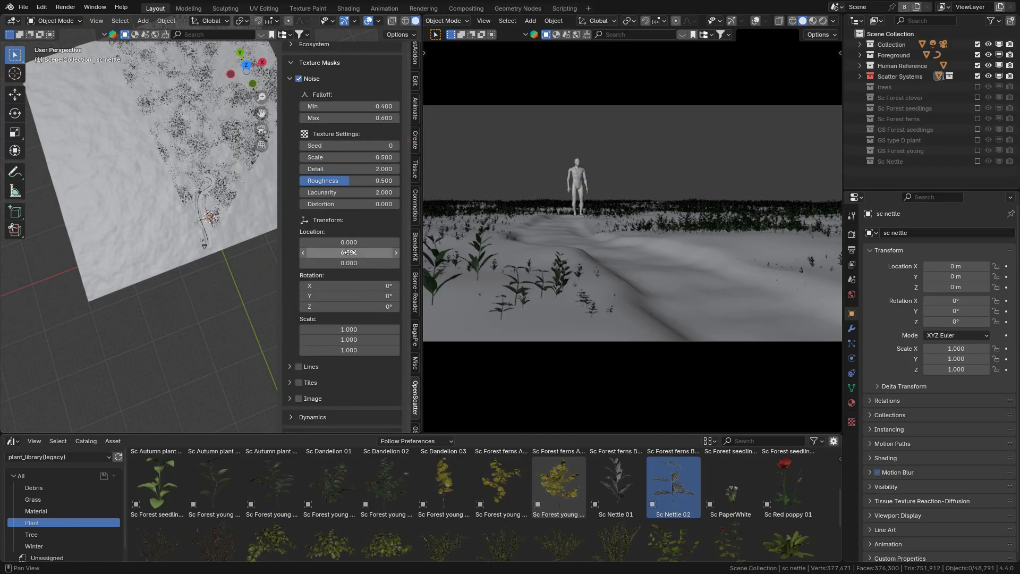
{"action": "left_click_drag", "start_coordinate": [348, 252], "coordinate": [380, 252]}
{"action": "left_click", "coordinate": [380, 298]}
{"action": "type", "text": ".1"}
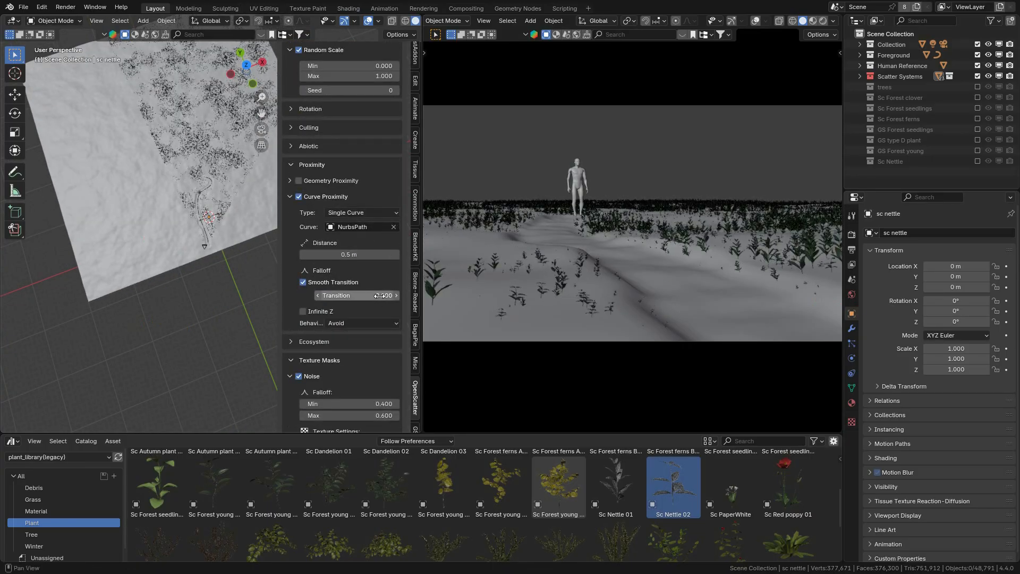
{"action": "left_click_drag", "start_coordinate": [348, 231], "coordinate": [312, 229]}
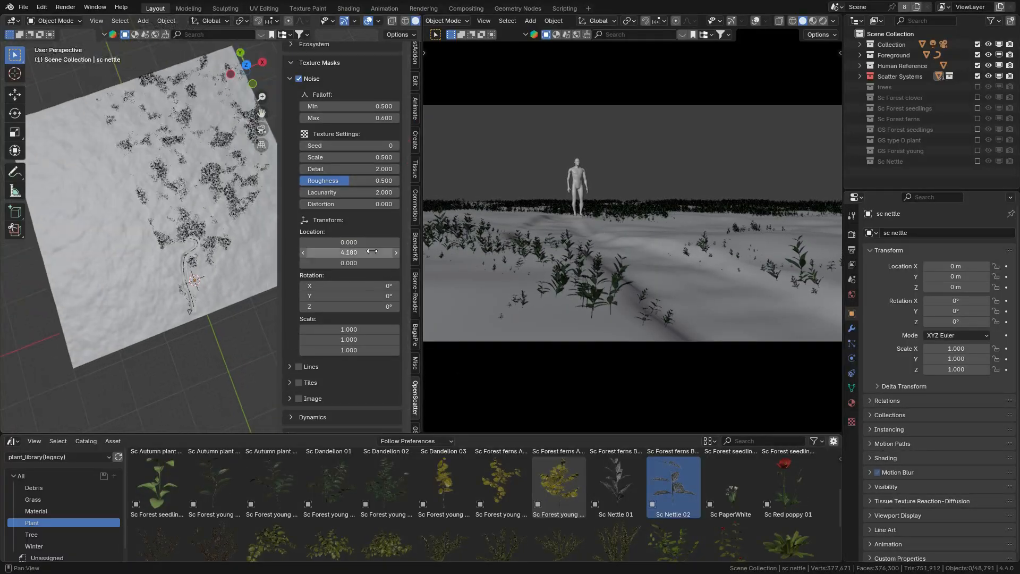
Step: Set the nettle density to 45 per m², and the noise mask's falloff minimum to 0.45 and X location to 0
{"action": "scroll", "coordinate": [345, 213], "scroll_direction": "up", "scroll_amount": 4}
{"action": "scroll", "coordinate": [196, 163], "scroll_direction": "up", "scroll_amount": 2}
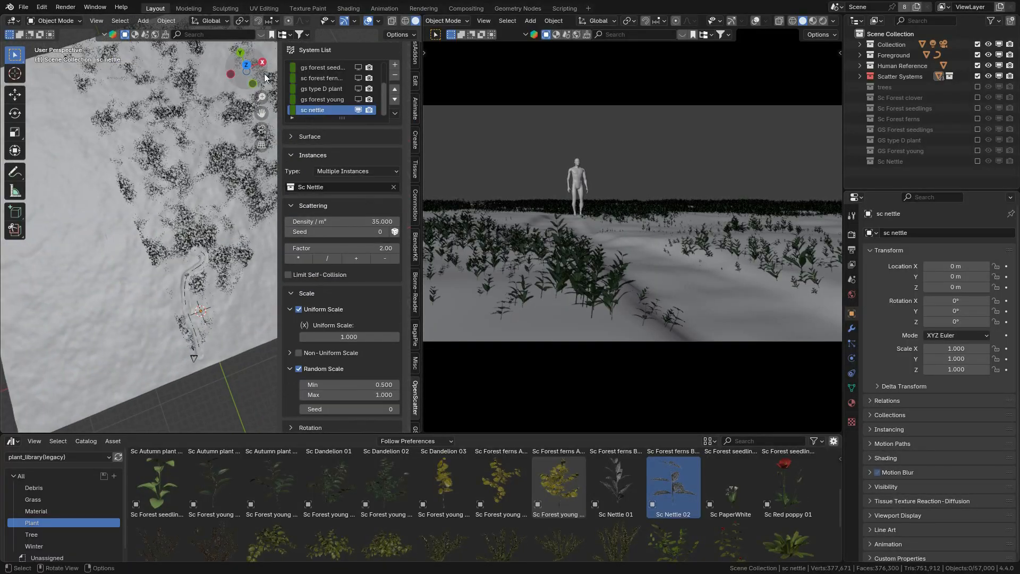
{"action": "middle_click_drag", "start_coordinate": [191, 223], "coordinate": [196, 159]}
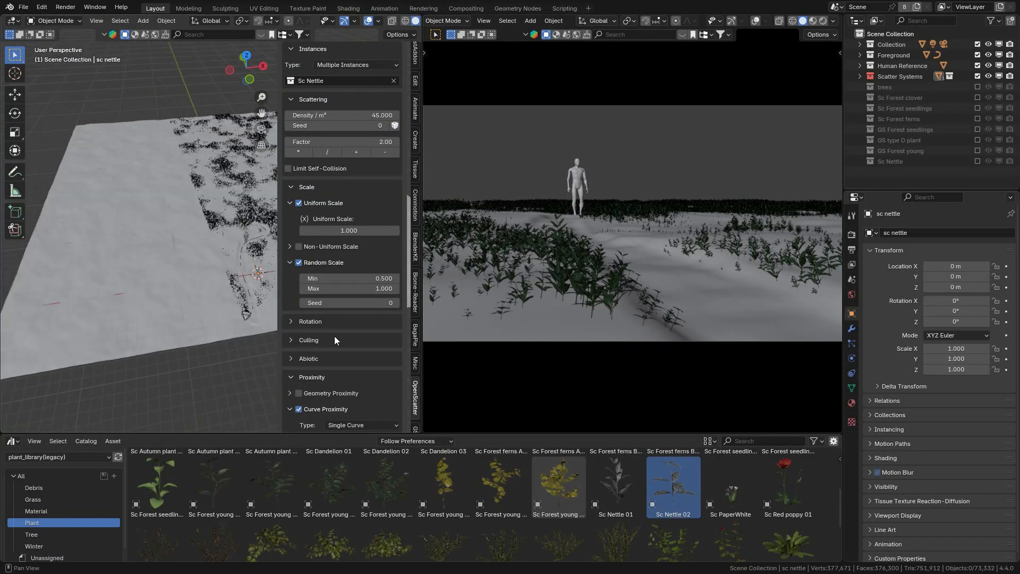
{"action": "scroll", "coordinate": [333, 336], "scroll_direction": "down", "scroll_amount": 8}
{"action": "double_click", "coordinate": [349, 306]}
{"action": "type", "text": "0"}
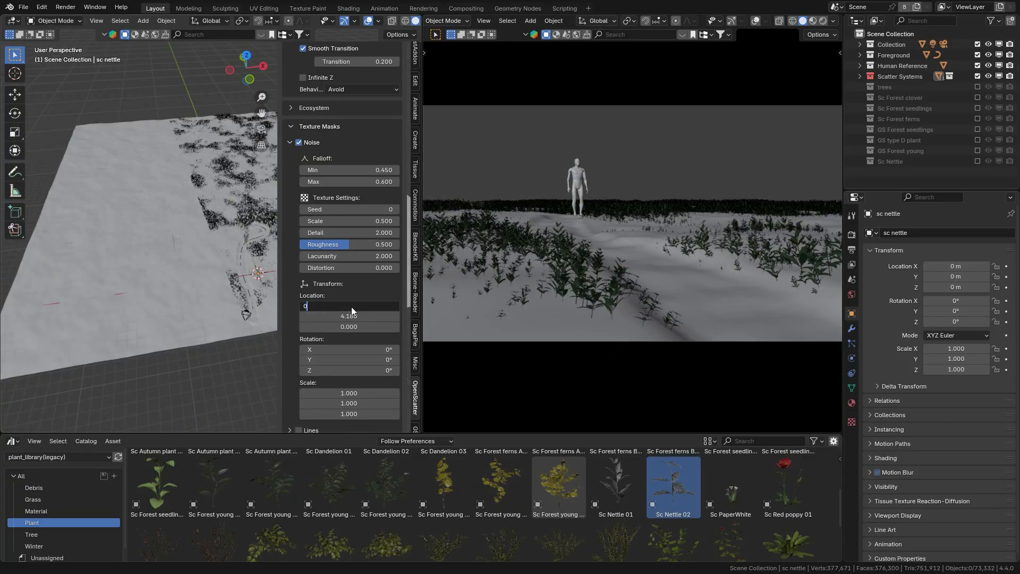
{"action": "key", "text": "Return"}
Step: Refresh the system list, check all scatter systems together in the viewport, and hide them all again
{"action": "scroll", "coordinate": [377, 281], "scroll_direction": "up", "scroll_amount": 17}
{"action": "scroll", "coordinate": [377, 286], "scroll_direction": "up", "scroll_amount": 12}
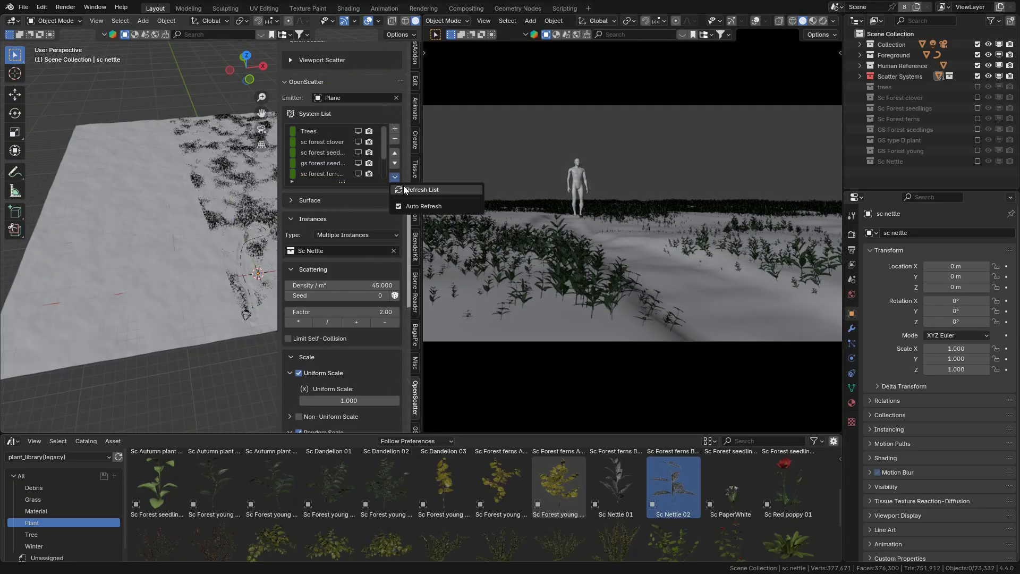
{"action": "left_click", "coordinate": [420, 190]}
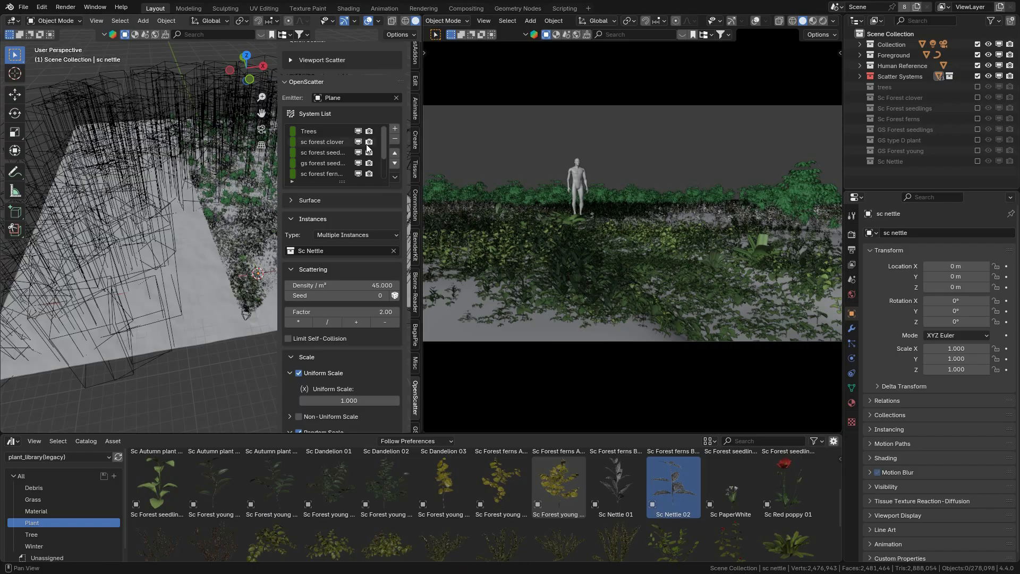
{"action": "left_click_drag", "start_coordinate": [358, 131], "coordinate": [356, 171]}
{"action": "scroll", "coordinate": [357, 174], "scroll_direction": "down", "scroll_amount": 3}
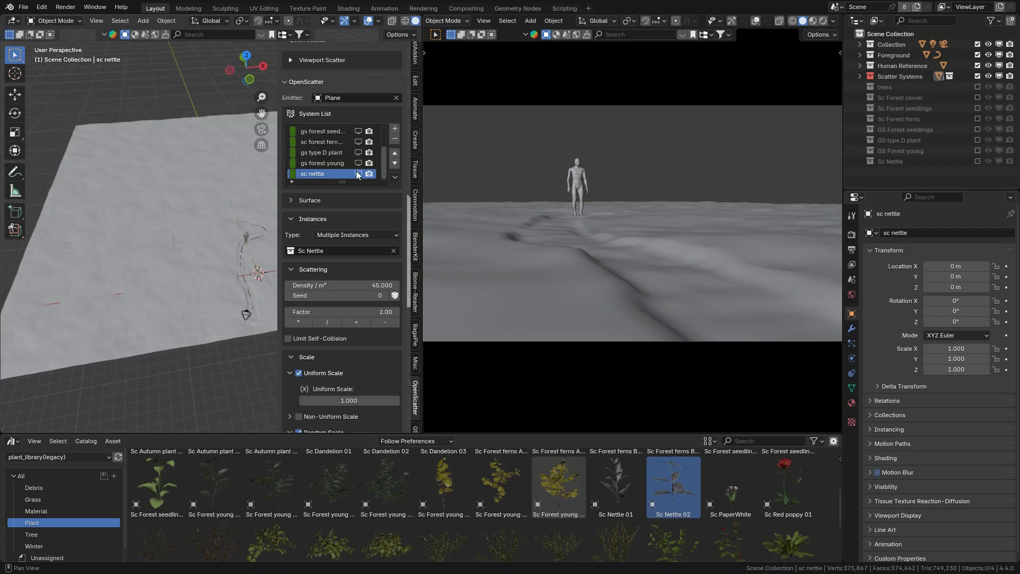
Step: Select the ground plane, make its front vertex group active and switch to Weight Paint mode
{"action": "left_click", "coordinate": [223, 178]}
{"action": "left_click", "coordinate": [851, 388]}
{"action": "left_click", "coordinate": [891, 280]}
{"action": "middle_click_drag", "start_coordinate": [212, 234], "coordinate": [214, 258]}
{"action": "scroll", "coordinate": [239, 318], "scroll_direction": "up", "scroll_amount": 5}
{"action": "left_click", "coordinate": [57, 21]}
{"action": "left_click", "coordinate": [57, 79]}
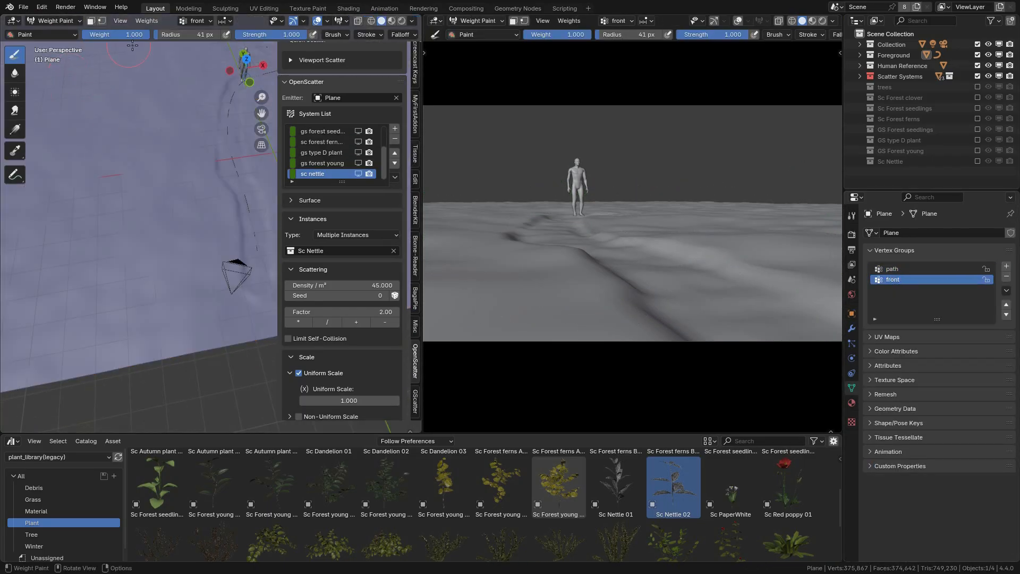
Step: Paint full weight on the ground beside the path just in front of the camera and return to Object Mode
{"action": "left_click", "coordinate": [738, 20]}
{"action": "middle_click_drag", "start_coordinate": [191, 202], "coordinate": [211, 223]}
{"action": "scroll", "coordinate": [210, 223], "scroll_direction": "up", "scroll_amount": 2}
{"action": "left_click_drag", "start_coordinate": [213, 175], "coordinate": [191, 138]}
{"action": "left_click", "coordinate": [61, 21]}
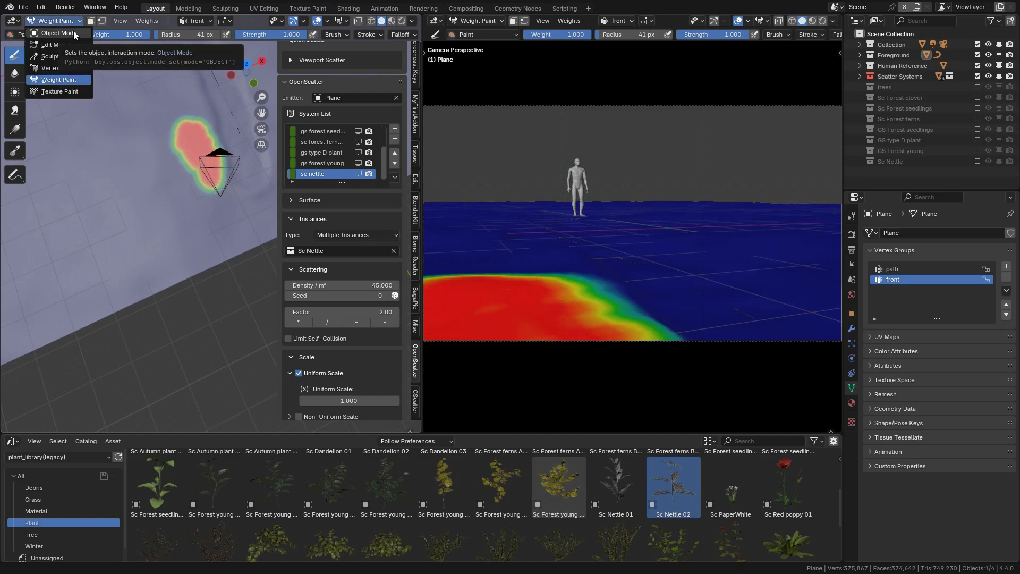
{"action": "left_click", "coordinate": [75, 35]}
Step: Add a multiple-instance scatter system named sc nettle (camera) using the Sc Nettle collection
{"action": "left_click", "coordinate": [394, 128]}
{"action": "double_click", "coordinate": [331, 174]}
{"action": "type", "text": "sc nettle (cam..."}
{"action": "left_click", "coordinate": [355, 235]}
{"action": "left_click", "coordinate": [340, 251]}
{"action": "type", "text": "sc"}
{"action": "left_click", "coordinate": [330, 266]}
Step: Enable camera culling with a value of 1.6 for the sc nettle (camera) system and turn off its optimized mesh
{"action": "scroll", "coordinate": [344, 366], "scroll_direction": "down", "scroll_amount": 20}
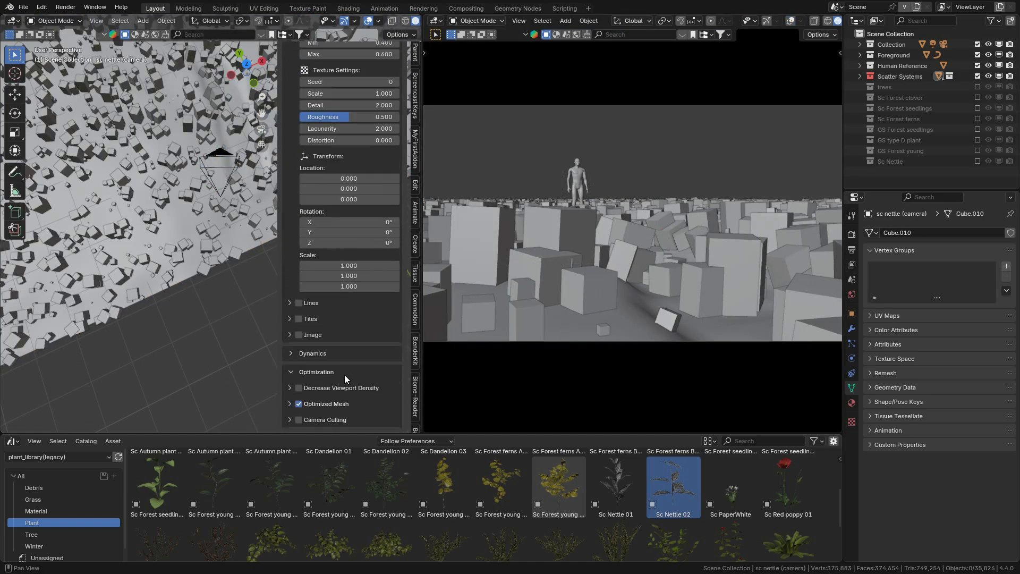
{"action": "left_click", "coordinate": [298, 419]}
{"action": "double_click", "coordinate": [369, 368]}
{"action": "type", "text": "1.6"}
{"action": "left_click", "coordinate": [299, 325]}
Step: Limit the sc nettle (camera) system to the front vertex group and raise its density to about 20.9 per m²
{"action": "scroll", "coordinate": [359, 289], "scroll_direction": "up", "scroll_amount": 20}
{"action": "left_click", "coordinate": [298, 198]}
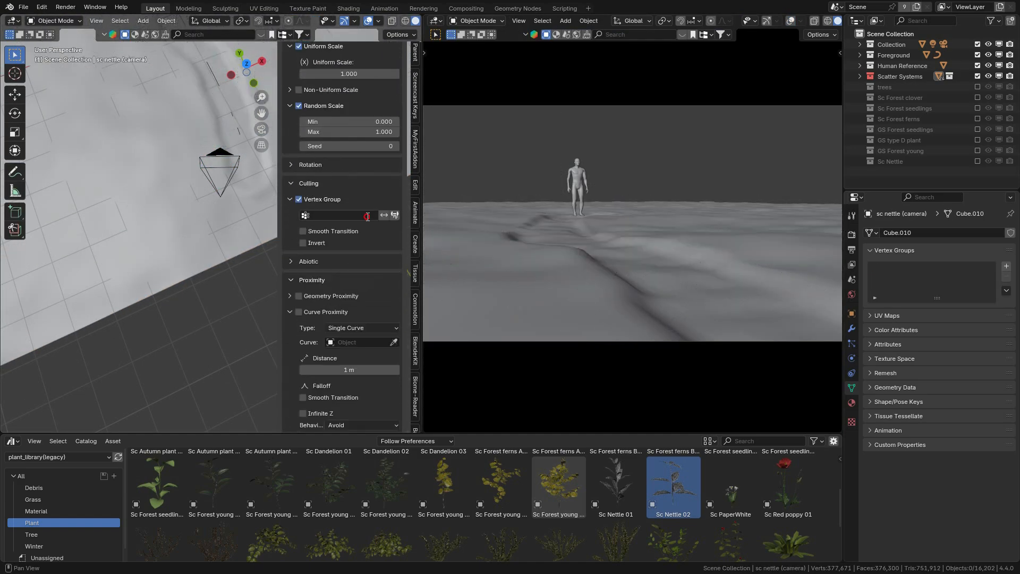
{"action": "left_click", "coordinate": [350, 216]}
{"action": "left_click", "coordinate": [342, 231]}
{"action": "scroll", "coordinate": [353, 220], "scroll_direction": "up", "scroll_amount": 10}
{"action": "left_click_drag", "start_coordinate": [346, 170], "coordinate": [374, 170]}
Step: Extend the painted front weights on the ground plane around the camera and return to Object Mode
{"action": "scroll", "coordinate": [363, 272], "scroll_direction": "down", "scroll_amount": 4}
{"action": "scroll", "coordinate": [350, 282], "scroll_direction": "down", "scroll_amount": 9}
{"action": "scroll", "coordinate": [341, 210], "scroll_direction": "down", "scroll_amount": 1}
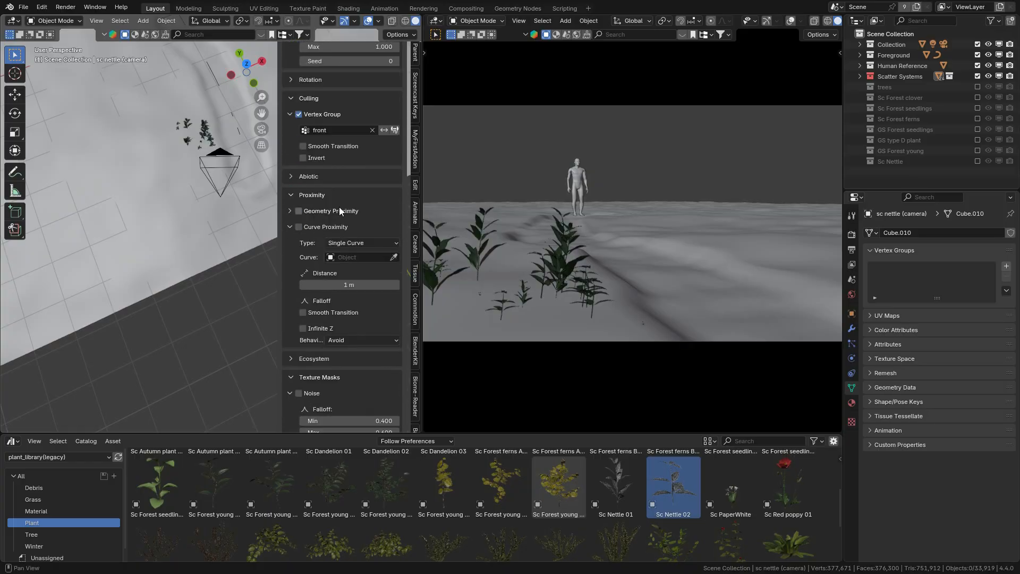
{"action": "scroll", "coordinate": [341, 209], "scroll_direction": "up", "scroll_amount": 4}
{"action": "left_click", "coordinate": [149, 175]}
{"action": "left_click", "coordinate": [62, 22]}
{"action": "mouse_move", "coordinate": [152, 159]}
{"action": "middle_mouse_down"}
{"action": "mouse_move", "coordinate": [169, 181]}
{"action": "mouse_move", "coordinate": [149, 109]}
{"action": "middle_mouse_up"}
{"action": "left_click", "coordinate": [59, 80]}
{"action": "key", "text": "ctrl+Tab"}
{"action": "scroll", "coordinate": [373, 229], "scroll_direction": "up", "scroll_amount": 13}
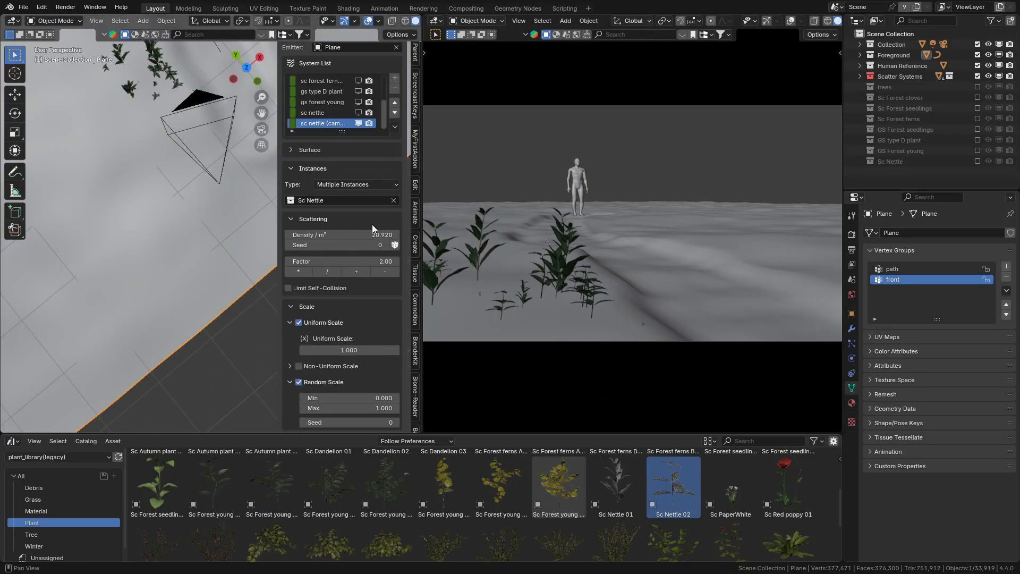
Step: Set the camera nettles' density to 30 per m² and enable a smooth vertex group transition of about 0.515 m
{"action": "middle_click_drag", "start_coordinate": [234, 234], "coordinate": [229, 169]}
{"action": "scroll", "coordinate": [342, 297], "scroll_direction": "down", "scroll_amount": 9}
{"action": "left_click", "coordinate": [344, 317]}
{"action": "left_click_drag", "start_coordinate": [358, 330], "coordinate": [375, 330]}
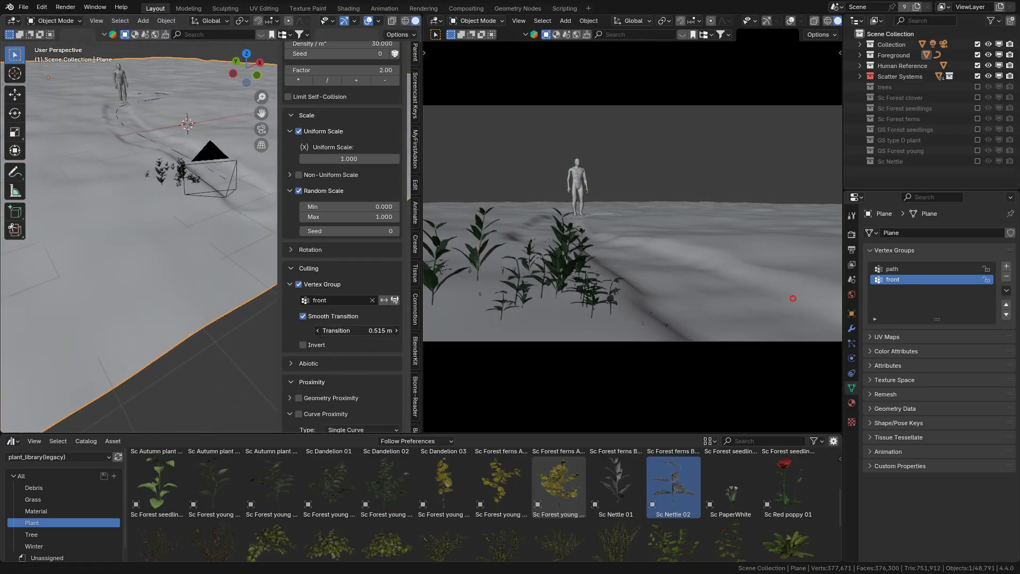
Step: Set the camera nettles' density to 60 per m² and maximum random scale to 0.6, and check the painted front weights
{"action": "scroll", "coordinate": [376, 191], "scroll_direction": "up", "scroll_amount": 6}
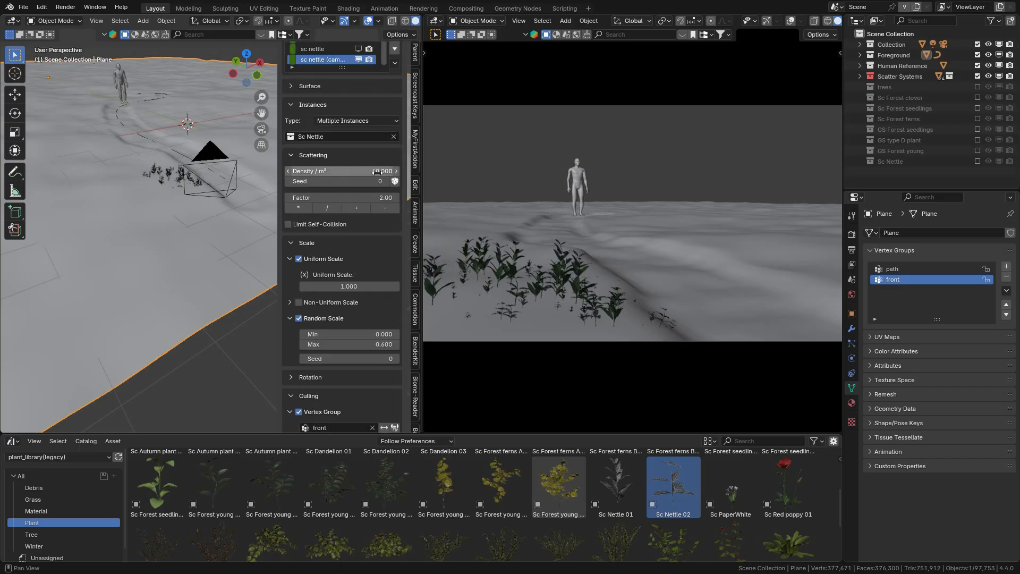
{"action": "middle_click_drag", "start_coordinate": [256, 62], "coordinate": [252, 94]}
{"action": "key", "text": "7"}
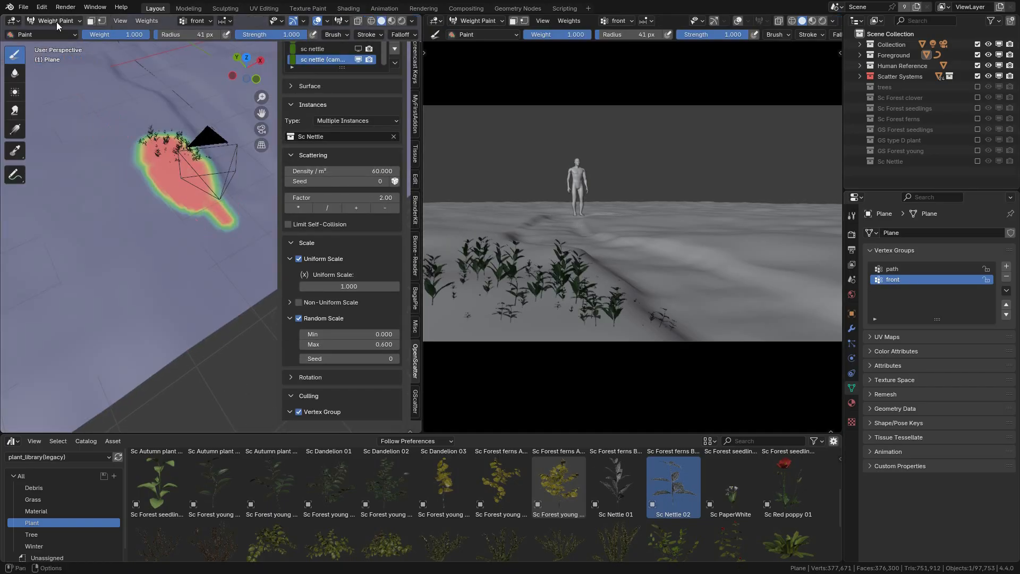
{"action": "scroll", "coordinate": [322, 413], "scroll_direction": "down", "scroll_amount": 8}
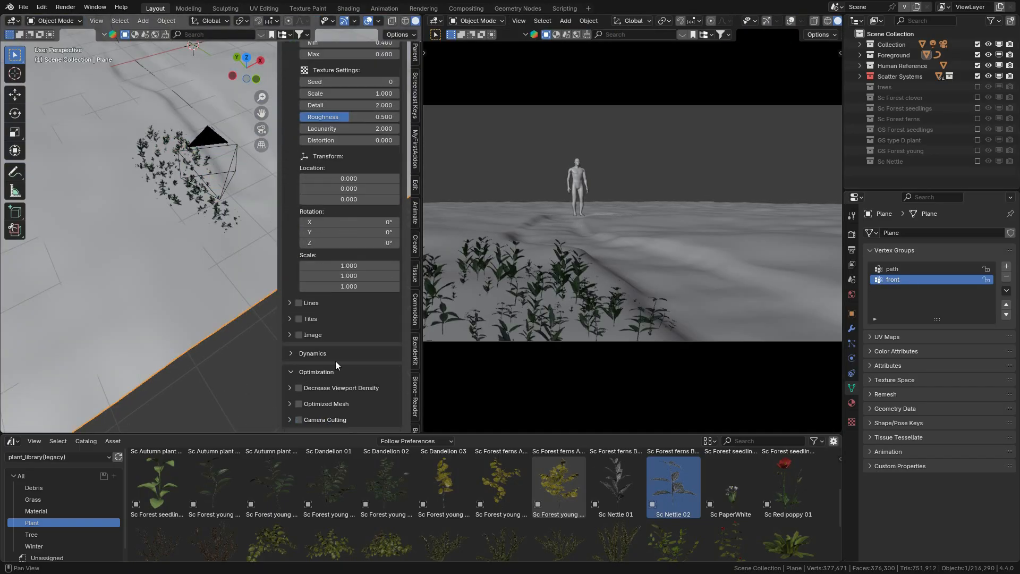
{"action": "scroll", "coordinate": [335, 365], "scroll_direction": "up", "scroll_amount": 5}
{"action": "key", "text": "super"}
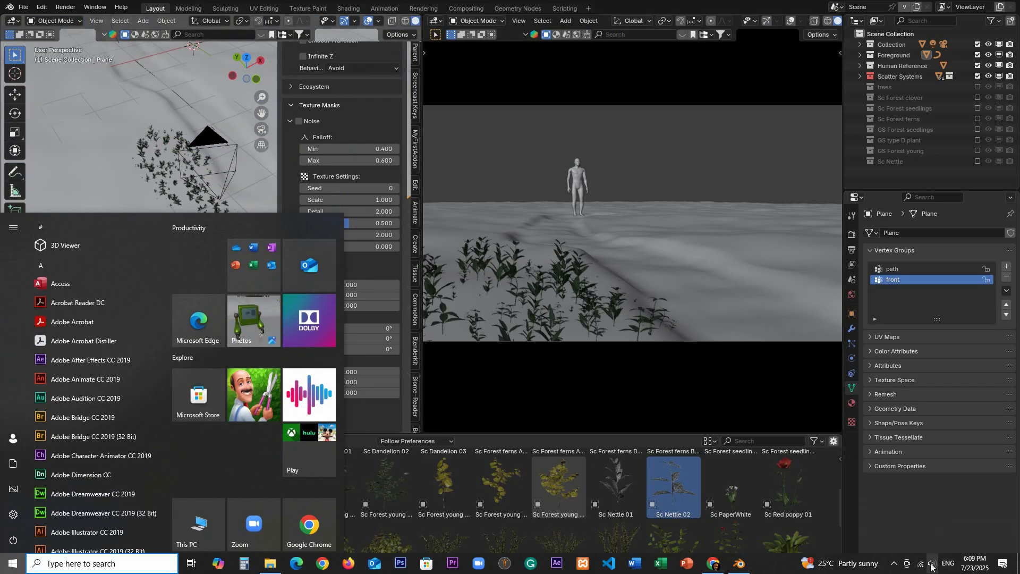
{"action": "left_click", "coordinate": [929, 562]}
{"action": "scroll", "coordinate": [372, 253], "scroll_direction": "up", "scroll_amount": 8}
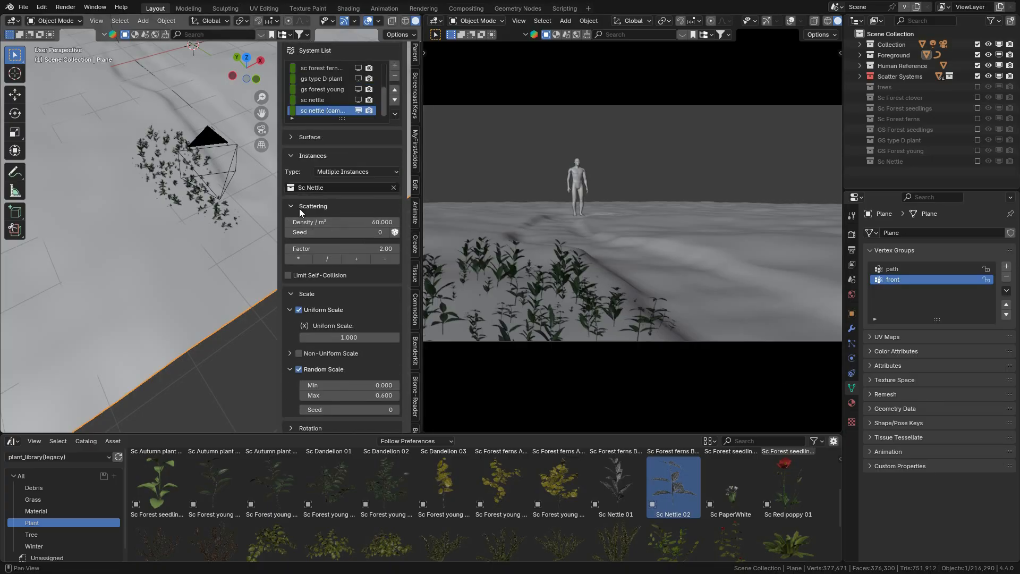
Step: Save the file and set the camera nettles' minimum random scale to 0.3
{"action": "left_click", "coordinate": [24, 7]}
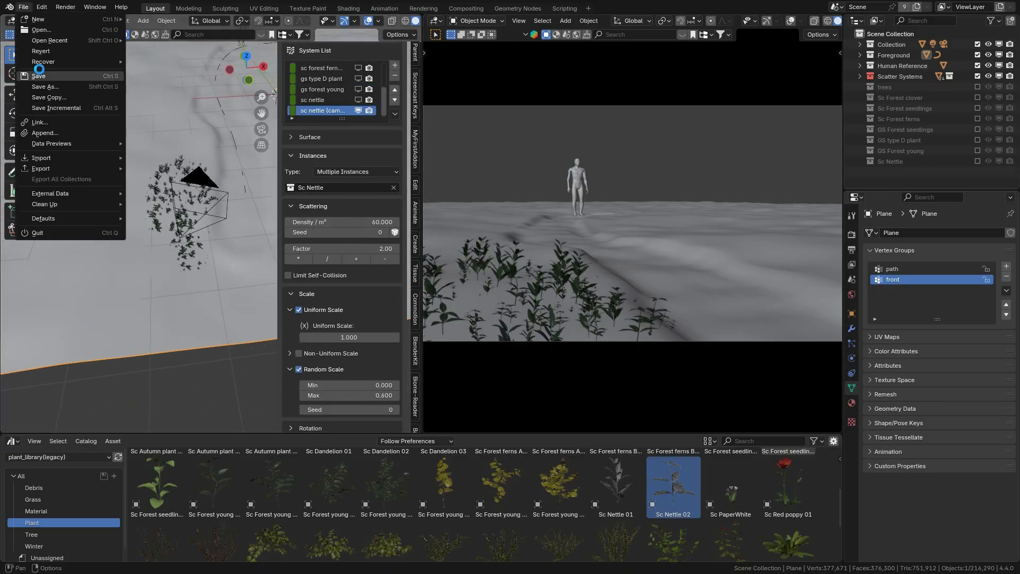
{"action": "left_click", "coordinate": [38, 74]}
{"action": "double_click", "coordinate": [381, 386]}
{"action": "type", "text": "0.3"}
{"action": "key", "text": "Return"}
Step: Refresh the list, show all scatter systems, and preview the camera view in rendered shading before returning to solid shading
{"action": "left_click", "coordinate": [395, 113]}
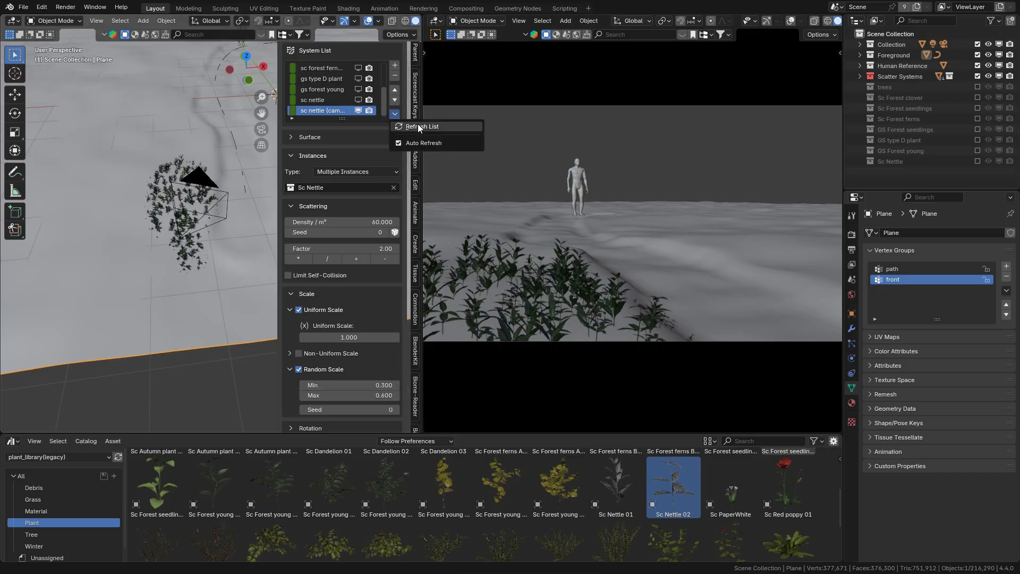
{"action": "left_click", "coordinate": [417, 126]}
{"action": "scroll", "coordinate": [822, 24], "scroll_direction": "down", "scroll_amount": 1}
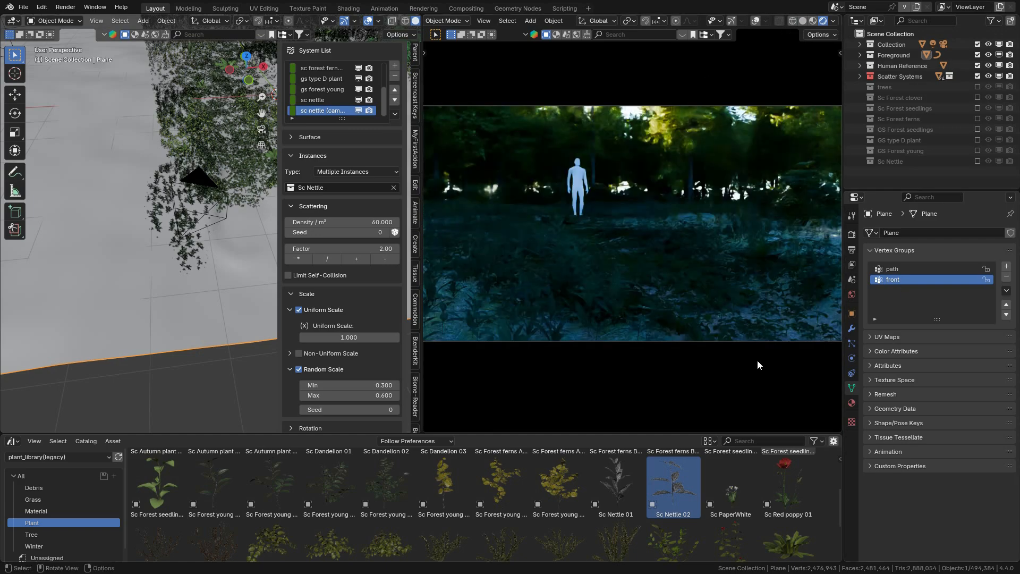
{"action": "left_click", "coordinate": [804, 20]}
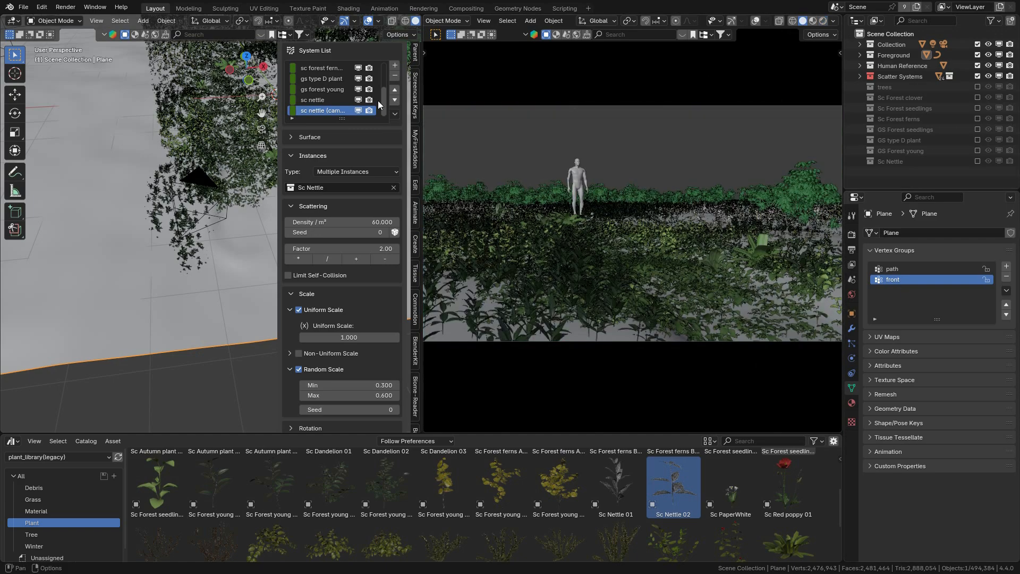
Step: Hide every scatter system except Trees in the viewport
{"action": "scroll", "coordinate": [358, 96], "scroll_direction": "up", "scroll_amount": 4}
{"action": "left_click_drag", "start_coordinate": [358, 79], "coordinate": [358, 100]}
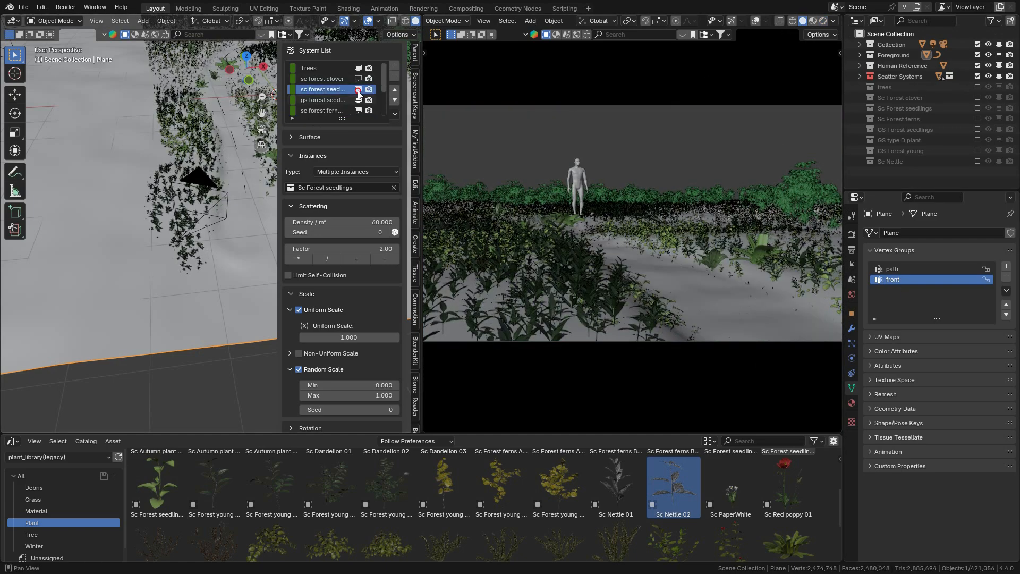
{"action": "left_click", "coordinate": [358, 110]}
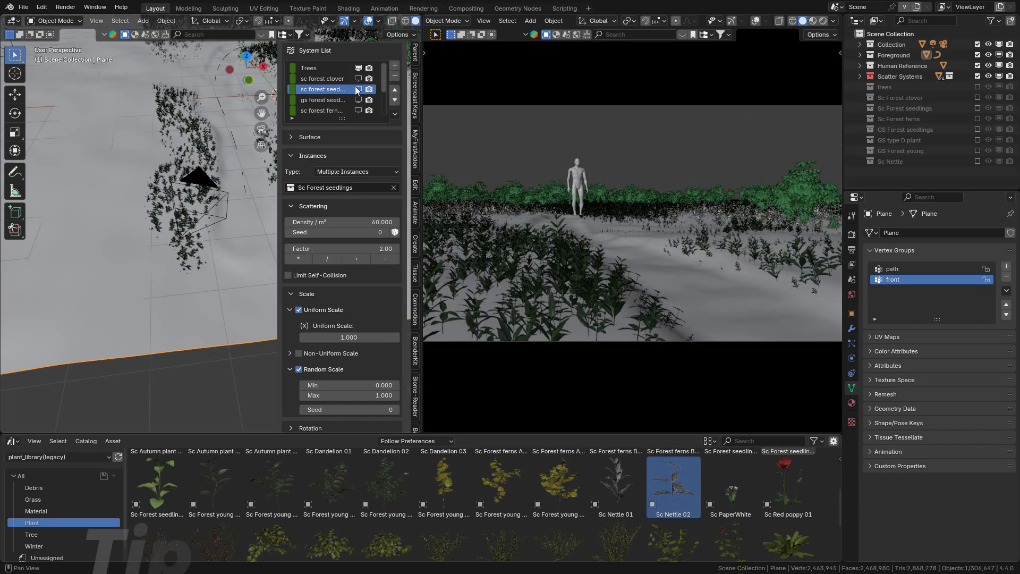
{"action": "scroll", "coordinate": [358, 85], "scroll_direction": "down", "scroll_amount": 4}
{"action": "left_click", "coordinate": [358, 78]}
{"action": "left_click", "coordinate": [358, 89]}
{"action": "left_click", "coordinate": [358, 100]}
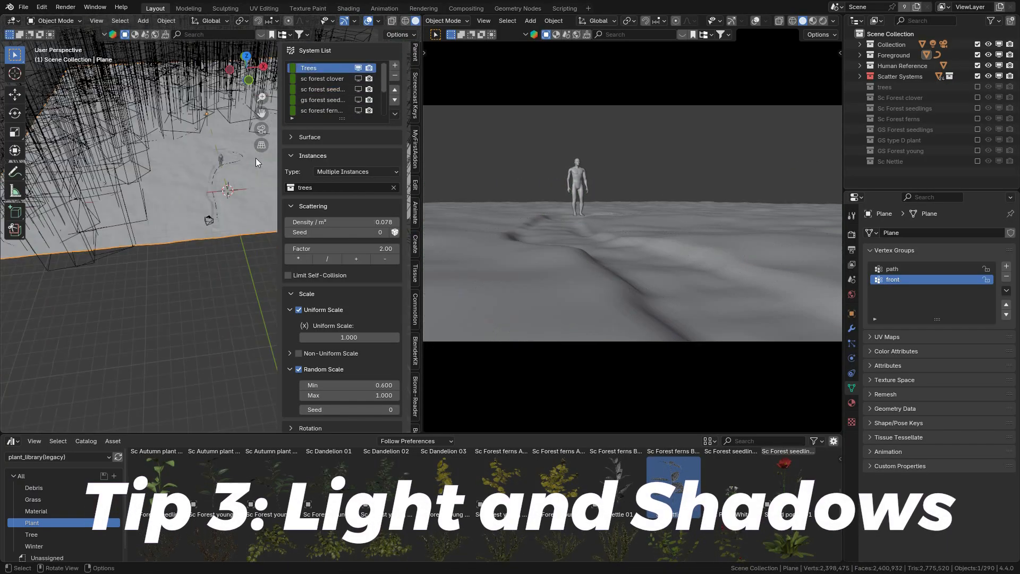
Step: Switch the camera view to rendered shading and set the world Sky Texture's sun rotation to 30°
{"action": "left_click", "coordinate": [852, 295]}
{"action": "left_click", "coordinate": [823, 23]}
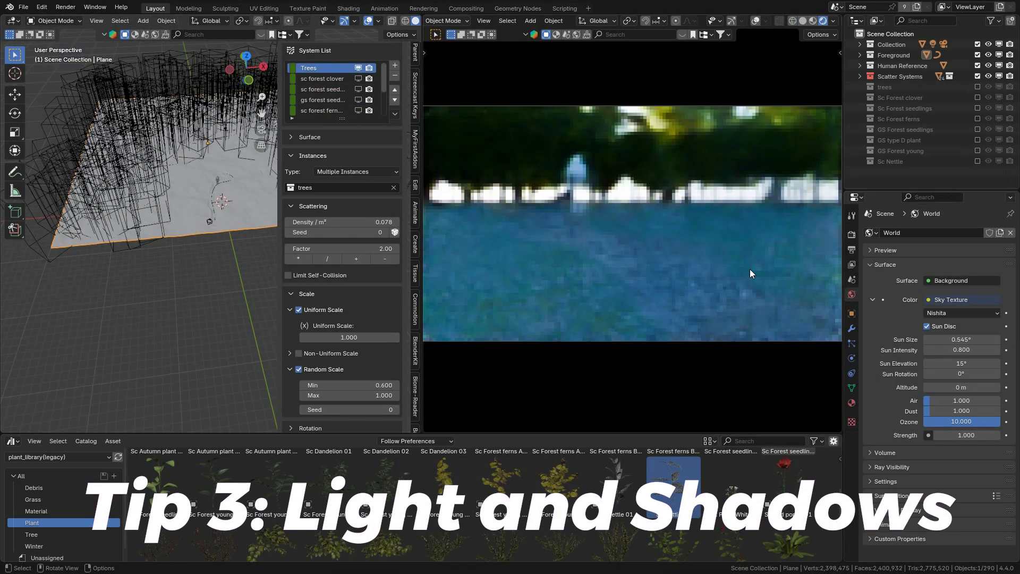
{"action": "double_click", "coordinate": [962, 374]}
{"action": "type", "text": "70"}
{"action": "key", "text": "Return"}
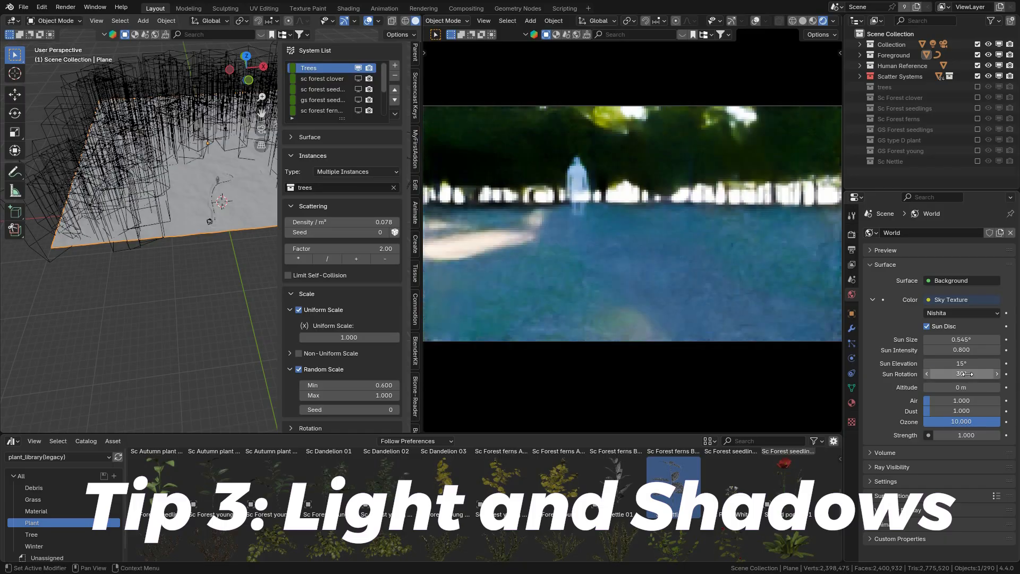
Step: Set the world Sky Texture's sun rotation to 40° and return the camera view to solid shading
{"action": "middle_click_drag", "start_coordinate": [229, 181], "coordinate": [140, 203], "text": "shift"}
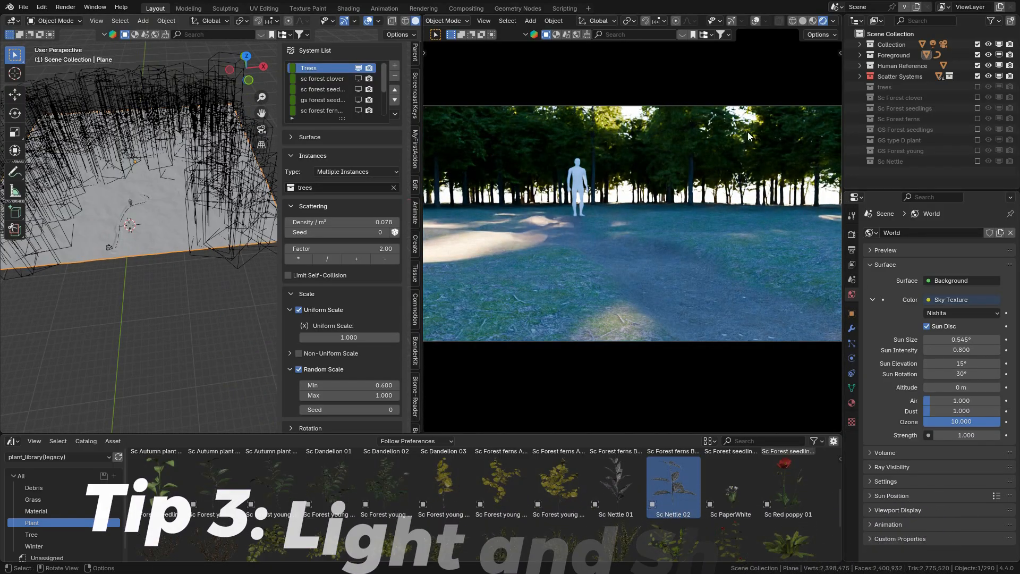
{"action": "scroll", "coordinate": [371, 362], "scroll_direction": "down", "scroll_amount": 10}
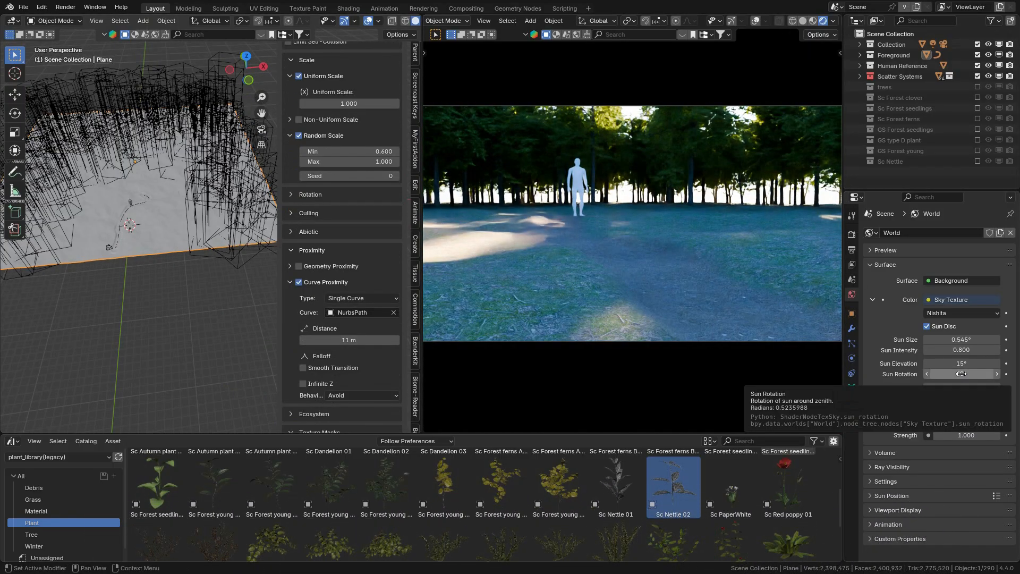
{"action": "left_click", "coordinate": [996, 374]}
{"action": "left_click", "coordinate": [802, 21]}
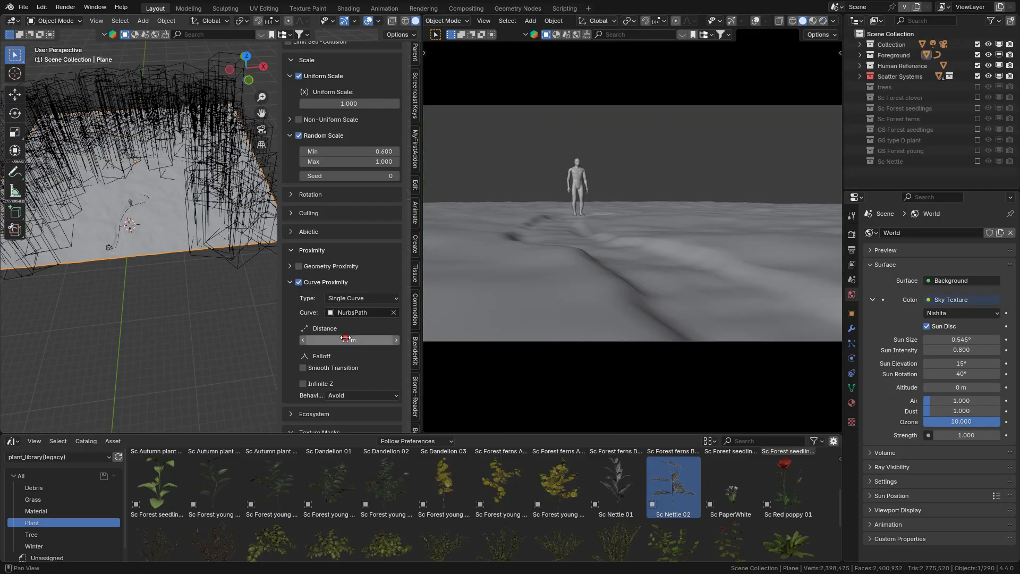
Step: Set the Trees system's curve proximity distance to 6 m and check it briefly in rendered shading
{"action": "double_click", "coordinate": [349, 340]}
{"action": "type", "text": "6"}
{"action": "key", "text": "Return"}
{"action": "left_click", "coordinate": [823, 22]}
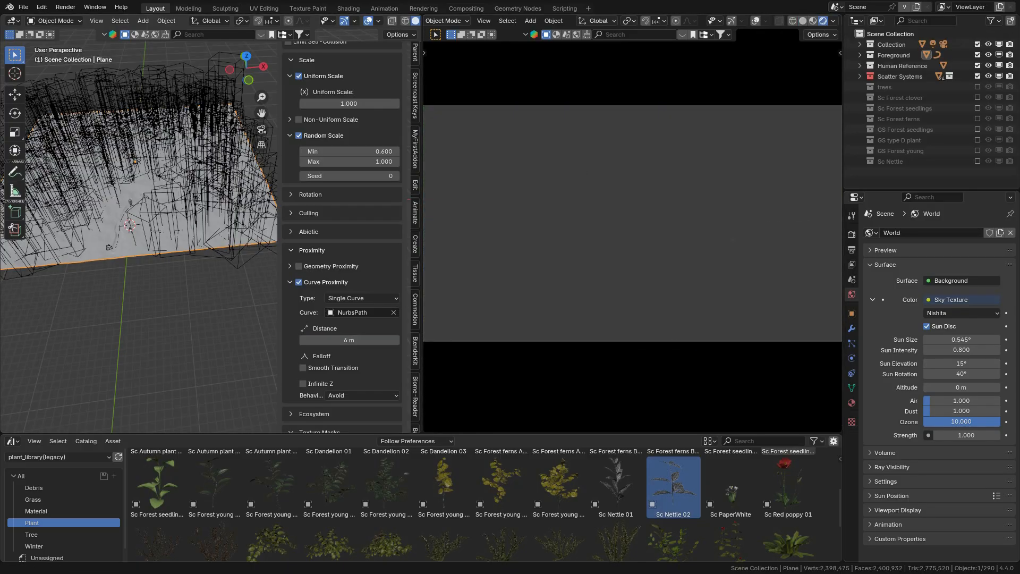
{"action": "left_click", "coordinate": [803, 21]}
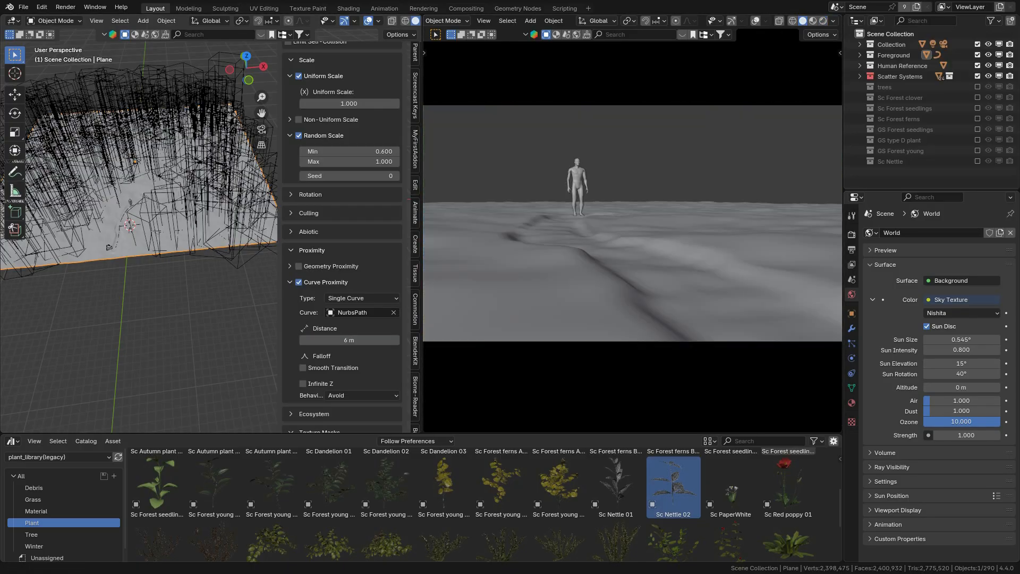
Step: Save the file, refresh the list to show all scatter systems, and preview the camera view rendered before returning to solid shading
{"action": "scroll", "coordinate": [358, 187], "scroll_direction": "up", "scroll_amount": 4}
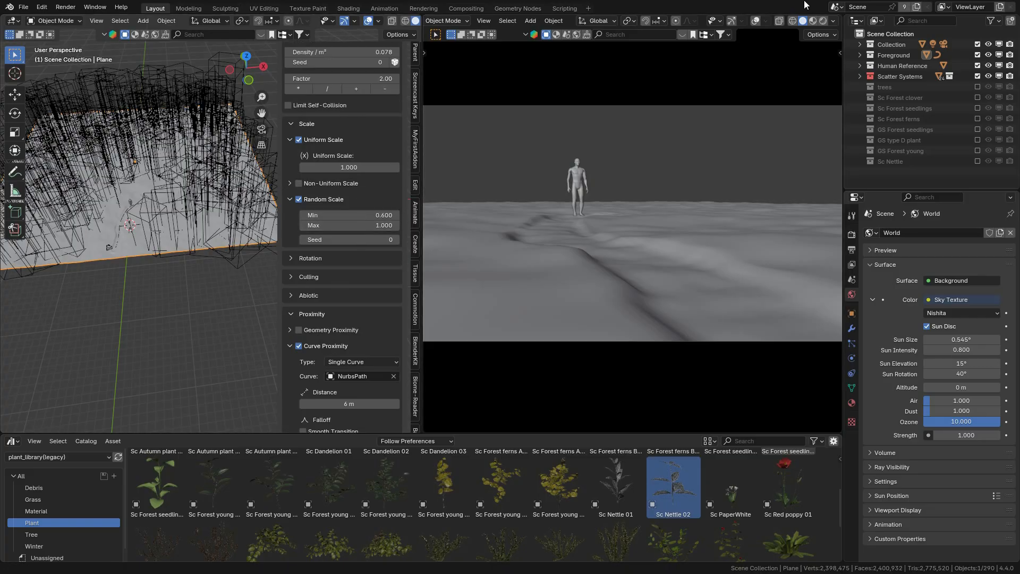
{"action": "scroll", "coordinate": [358, 187], "scroll_direction": "up", "scroll_amount": 8}
{"action": "left_click", "coordinate": [23, 6]}
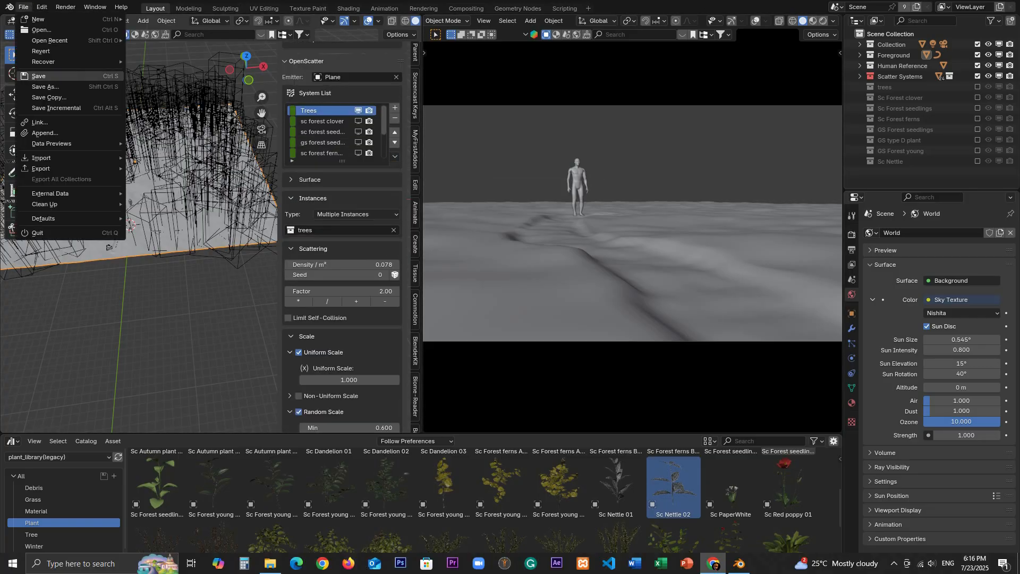
{"action": "left_click", "coordinate": [394, 156]}
{"action": "left_click", "coordinate": [412, 168]}
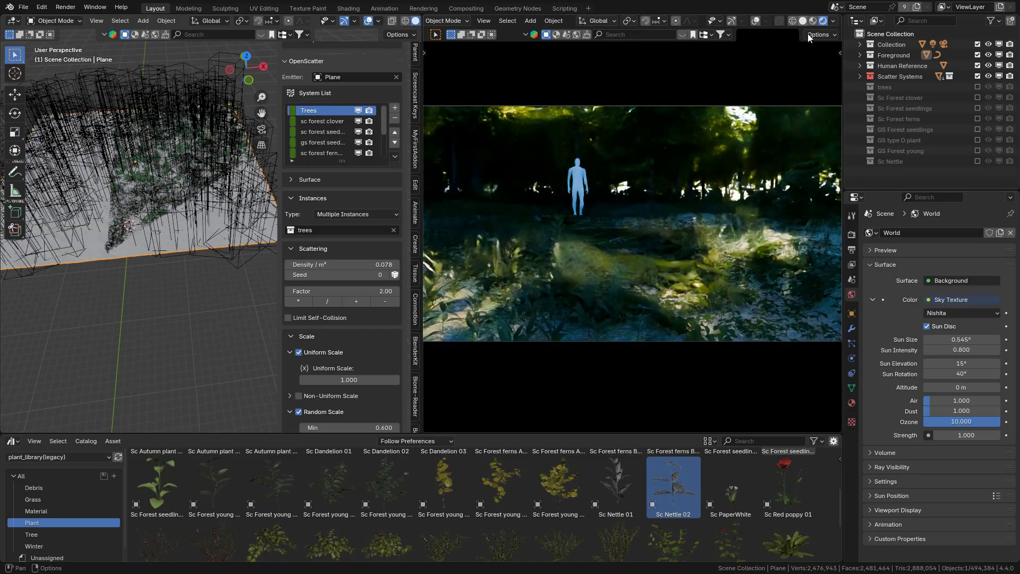
{"action": "left_click", "coordinate": [802, 22]}
Step: Exclude the Scatter Systems collection and apply the Sc Ground 08 material to the ground plane, checking it in rendered shading
{"action": "left_click", "coordinate": [976, 76]}
{"action": "left_click", "coordinate": [851, 403]}
{"action": "left_click", "coordinate": [36, 511]}
{"action": "left_click_drag", "start_coordinate": [558, 478], "coordinate": [212, 213]}
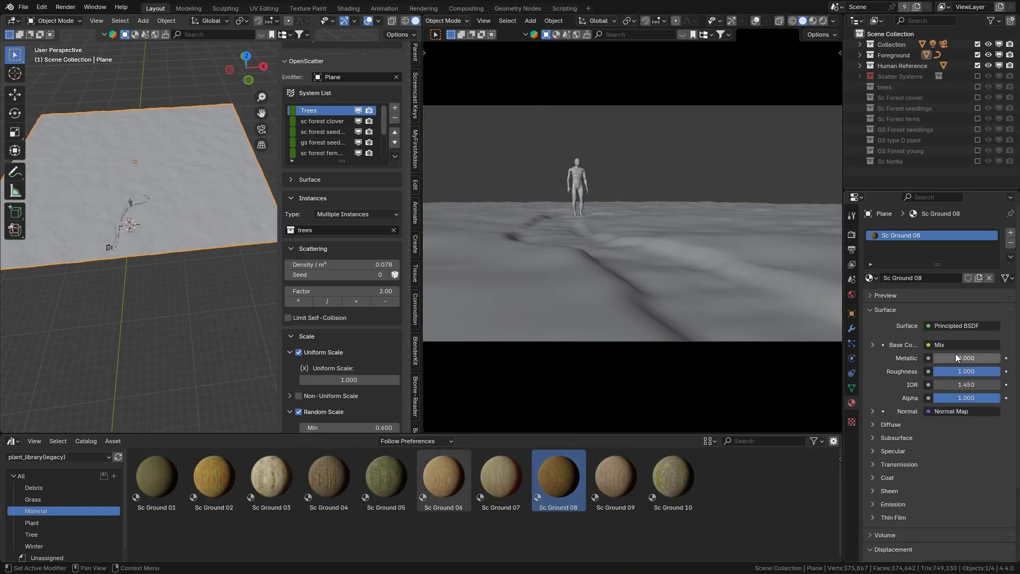
{"action": "left_click", "coordinate": [822, 21]}
{"action": "left_click", "coordinate": [802, 21]}
Step: Hide every scatter system except Trees in the viewport and re-enable the Scatter Systems collection
{"action": "left_click_drag", "start_coordinate": [358, 110], "coordinate": [358, 153]}
{"action": "scroll", "coordinate": [358, 152], "scroll_direction": "down", "scroll_amount": 4}
{"action": "left_click_drag", "start_coordinate": [358, 121], "coordinate": [357, 153]}
{"action": "scroll", "coordinate": [358, 152], "scroll_direction": "up", "scroll_amount": 4}
{"action": "left_click", "coordinate": [977, 76]}
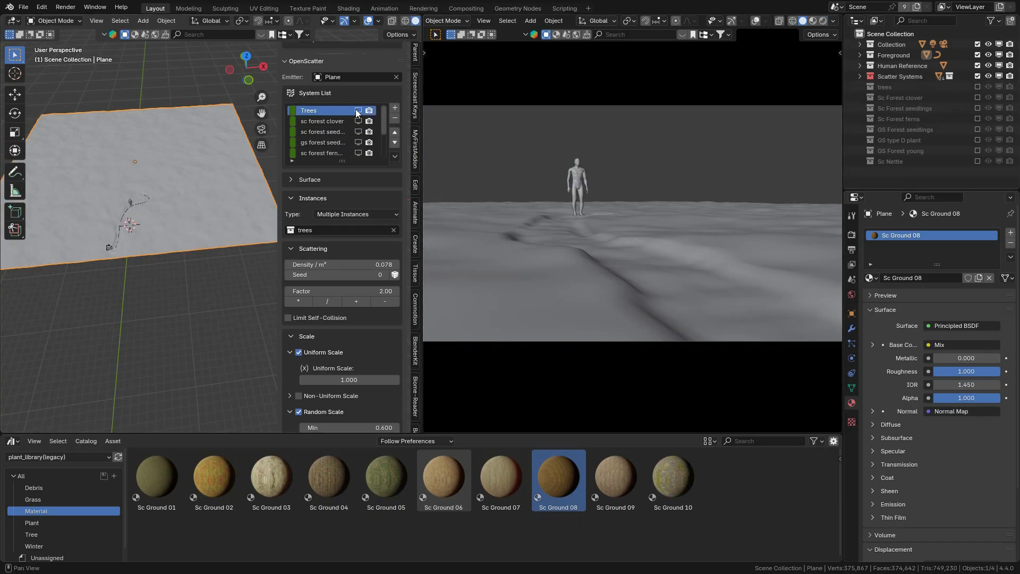
{"action": "left_click", "coordinate": [358, 110]}
Step: Limit self-collision for Trees with a 2 m minimum distance and preview the camera view in rendered shading
{"action": "left_click", "coordinate": [288, 317]}
{"action": "left_click", "coordinate": [821, 22]}
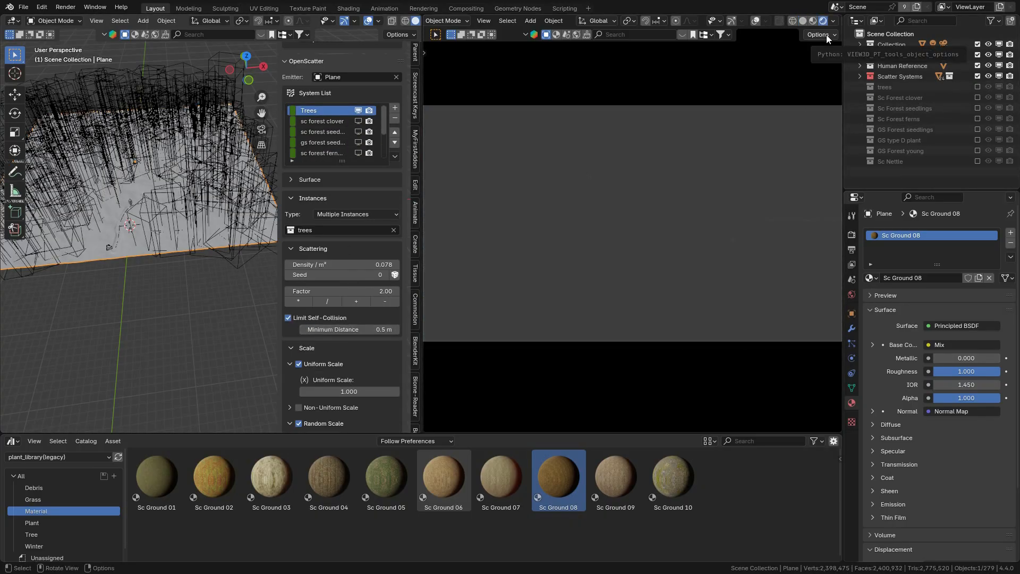
{"action": "left_click", "coordinate": [802, 21]}
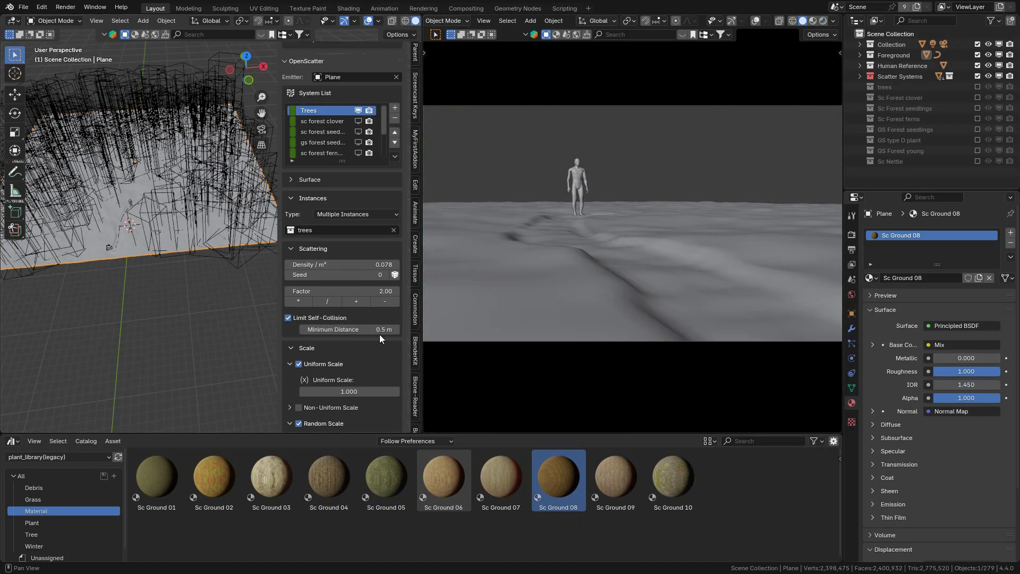
{"action": "left_click", "coordinate": [823, 22]}
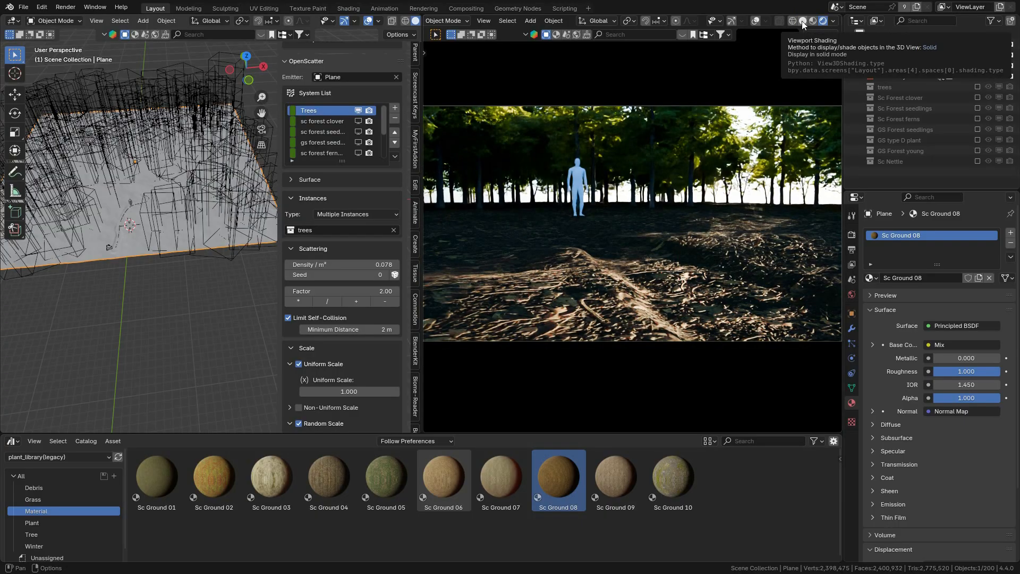
{"action": "left_click", "coordinate": [801, 21]}
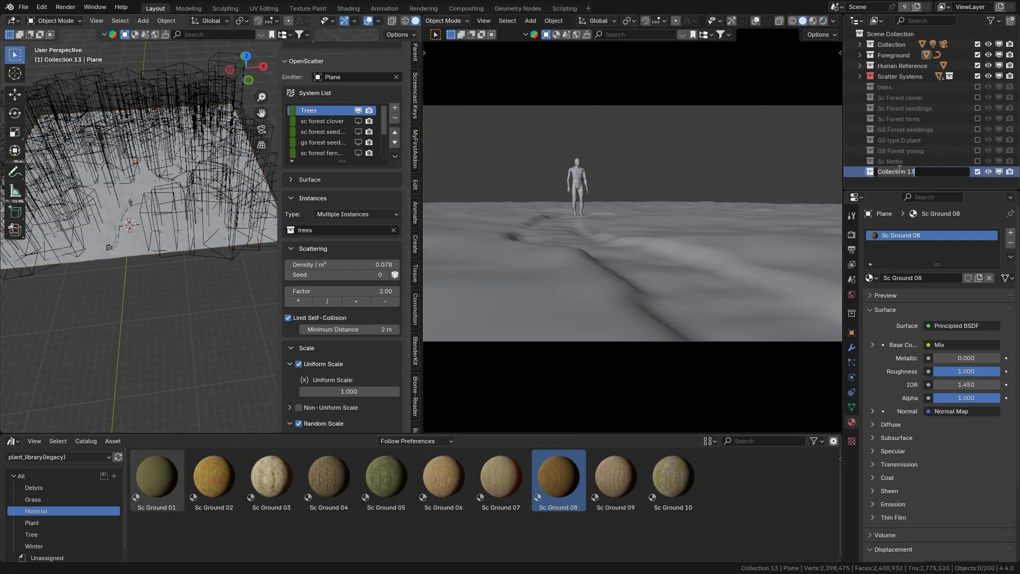
Step: Add the selected forest dead leaves debris asset to a new dead leaves collection and exclude that collection from the view layer
{"action": "left_click", "coordinate": [35, 521]}
{"action": "left_click", "coordinate": [34, 488]}
{"action": "left_click_drag", "start_coordinate": [617, 476], "coordinate": [181, 340]}
{"action": "left_click", "coordinate": [977, 172]}
Step: Add a scatter system to the ground plane and name it dead leaves
{"action": "left_click", "coordinate": [395, 108]}
{"action": "double_click", "coordinate": [310, 152]}
{"action": "type", "text": "dead leaves"}
{"action": "key", "text": "Return"}
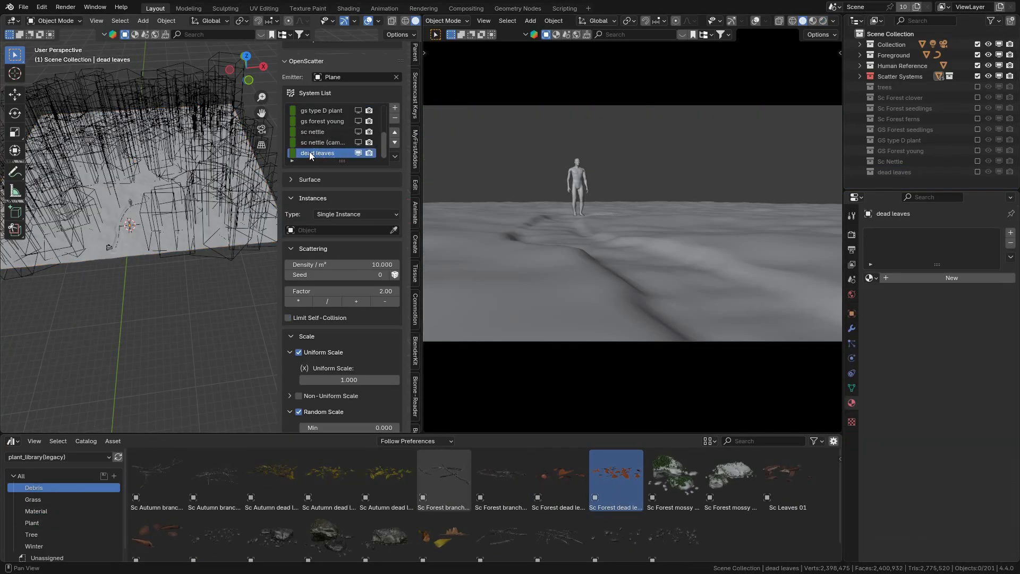
Step: Set the dead leaves system to Multiple Instances using the dead leaves collection
{"action": "scroll", "coordinate": [325, 304], "scroll_direction": "down", "scroll_amount": 20}
{"action": "scroll", "coordinate": [325, 305], "scroll_direction": "up", "scroll_amount": 20}
{"action": "left_click", "coordinate": [348, 243]}
{"action": "left_click", "coordinate": [346, 267]}
{"action": "left_click", "coordinate": [340, 260]}
Step: Enable curve proximity for the dead leaves with Seek behavior, the NurbsPath curve and a 2.72 m distance
{"action": "scroll", "coordinate": [325, 282], "scroll_direction": "down", "scroll_amount": 15}
{"action": "left_click", "coordinate": [343, 341]}
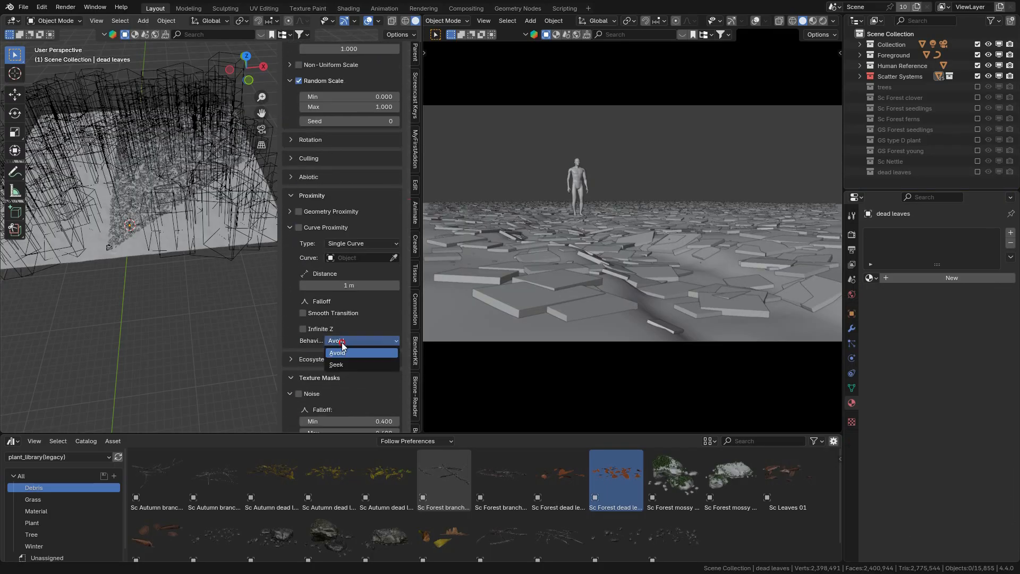
{"action": "left_click", "coordinate": [356, 258]}
{"action": "type", "text": "pa"}
{"action": "left_click", "coordinate": [344, 316]}
{"action": "scroll", "coordinate": [362, 297], "scroll_direction": "up", "scroll_amount": 8}
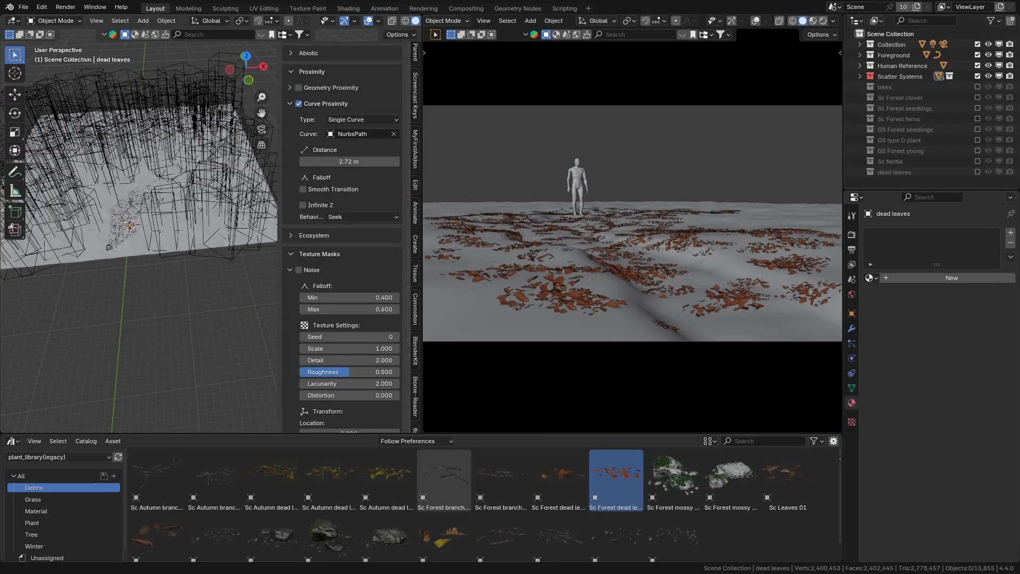
Step: Set the dead leaves system's camera culling width to 1 and its density to 40 per m²
{"action": "scroll", "coordinate": [374, 282], "scroll_direction": "down", "scroll_amount": 20}
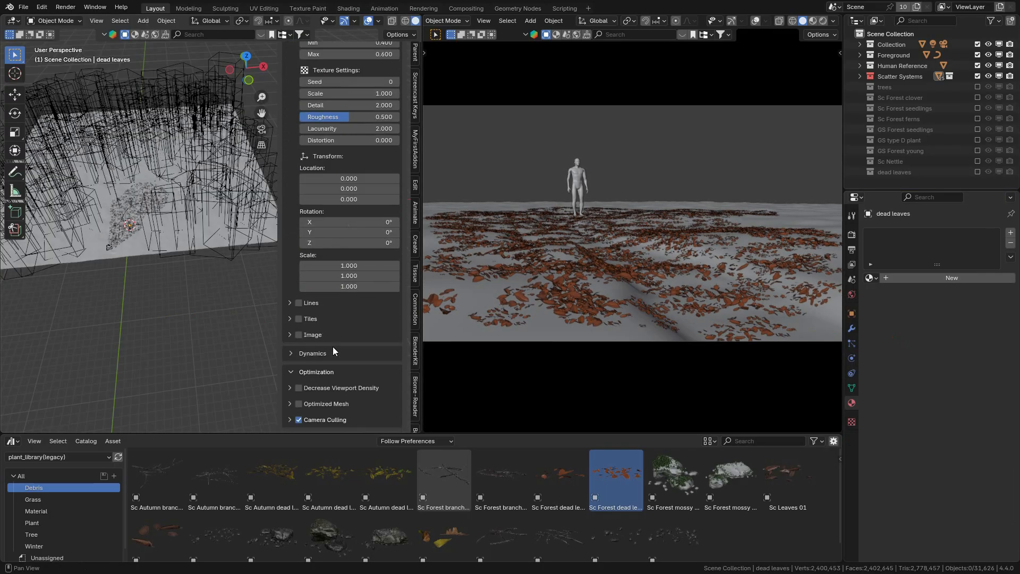
{"action": "left_click", "coordinate": [387, 368]}
{"action": "type", "text": "1"}
{"action": "key", "text": "Return"}
{"action": "scroll", "coordinate": [380, 265], "scroll_direction": "up", "scroll_amount": 20}
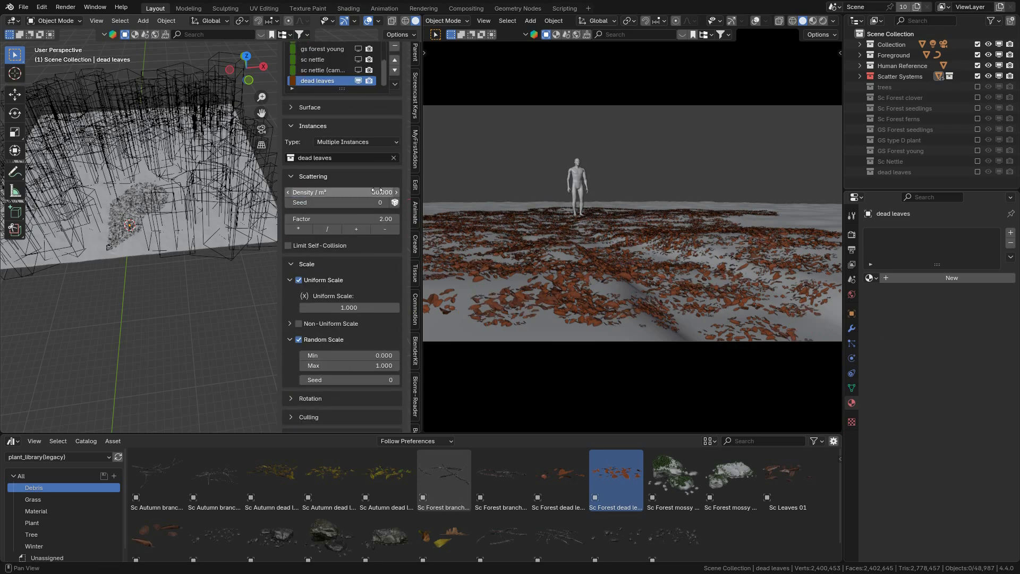
{"action": "scroll", "coordinate": [378, 191], "scroll_direction": "up", "scroll_amount": 3}
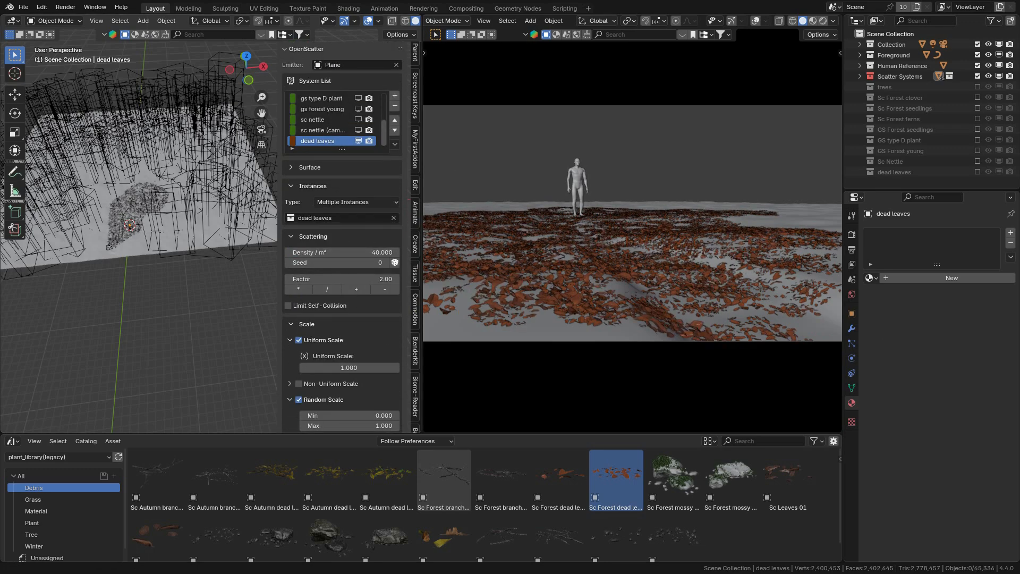
{"action": "scroll", "coordinate": [388, 205], "scroll_direction": "up", "scroll_amount": 2}
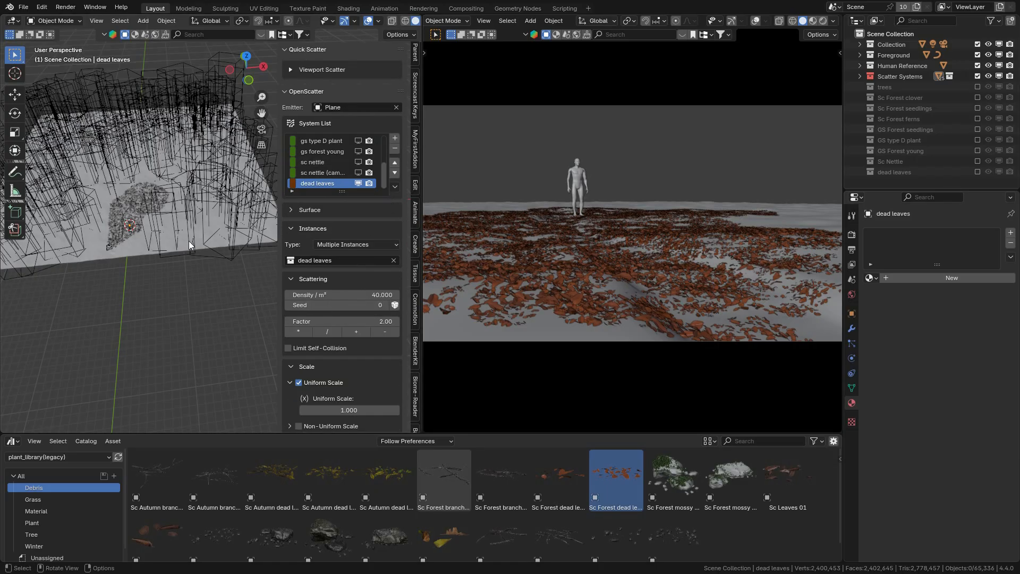
Step: Refresh the list to show all scatter systems, set the dead leaves' density to 60 per m², and switch to rendered shading
{"action": "left_click", "coordinate": [394, 186]}
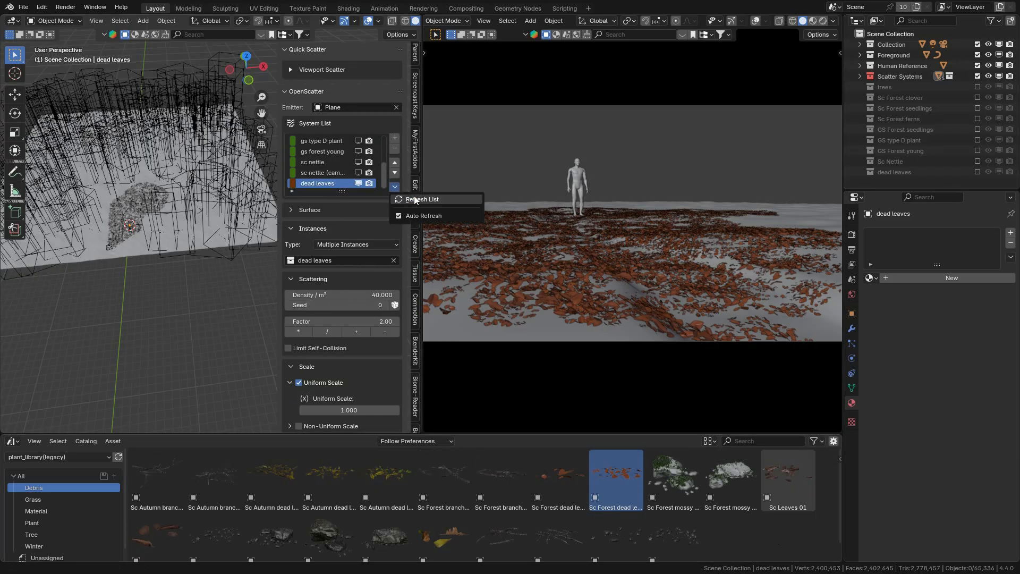
{"action": "left_click", "coordinate": [415, 199]}
{"action": "left_click", "coordinate": [373, 294]}
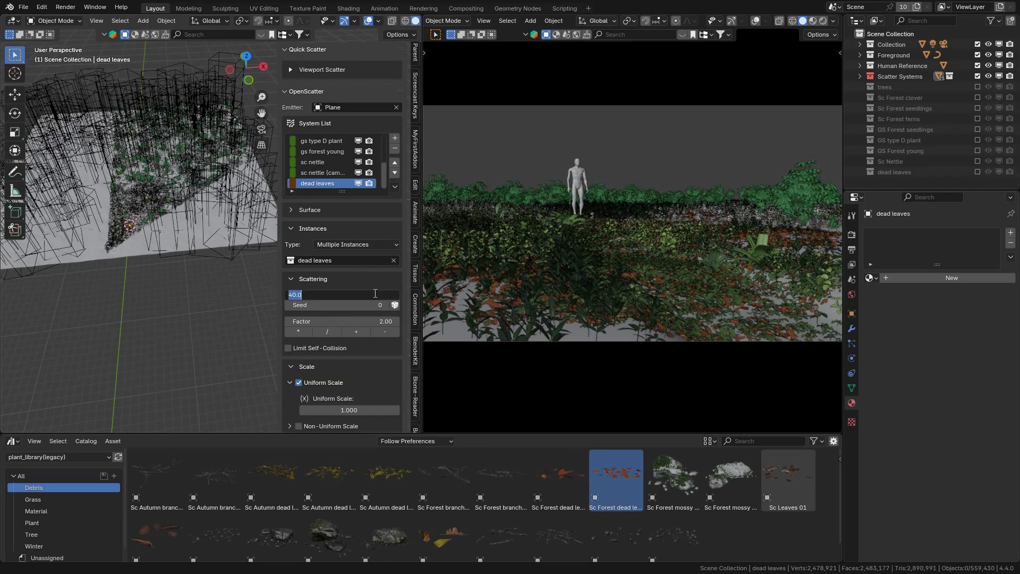
{"action": "type", "text": "60"}
{"action": "key", "text": "Return"}
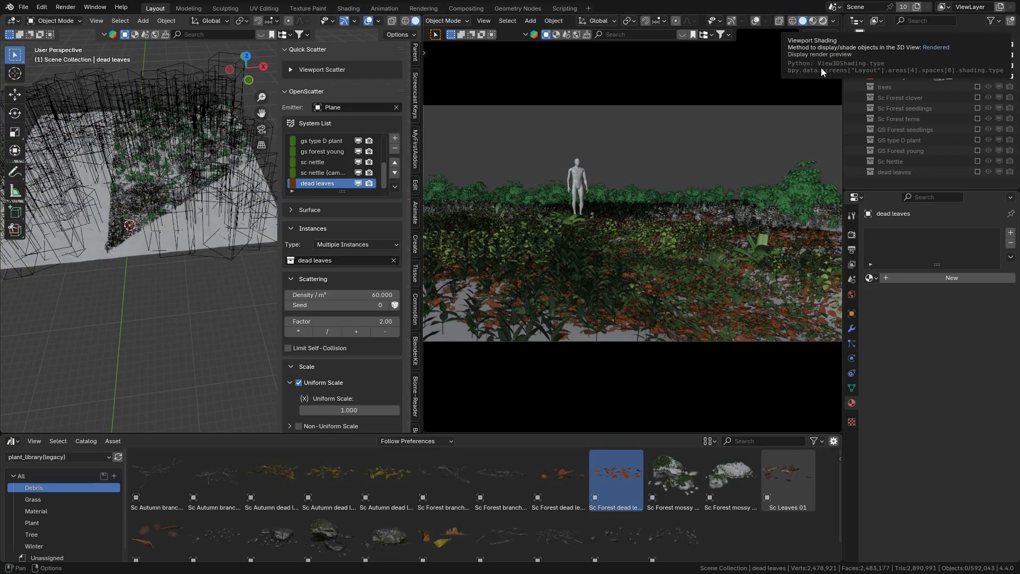
{"action": "left_click", "coordinate": [823, 21]}
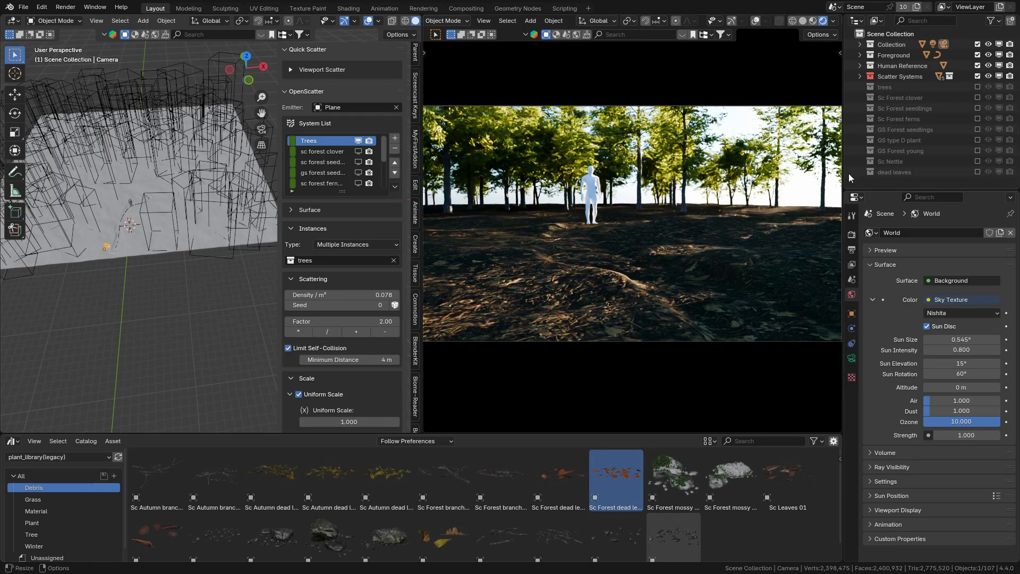
Step: Set the Sky Texture's sun intensity to 1.000 and preview it rendered before returning to solid shading
{"action": "left_click", "coordinate": [803, 20]}
{"action": "left_click", "coordinate": [823, 22]}
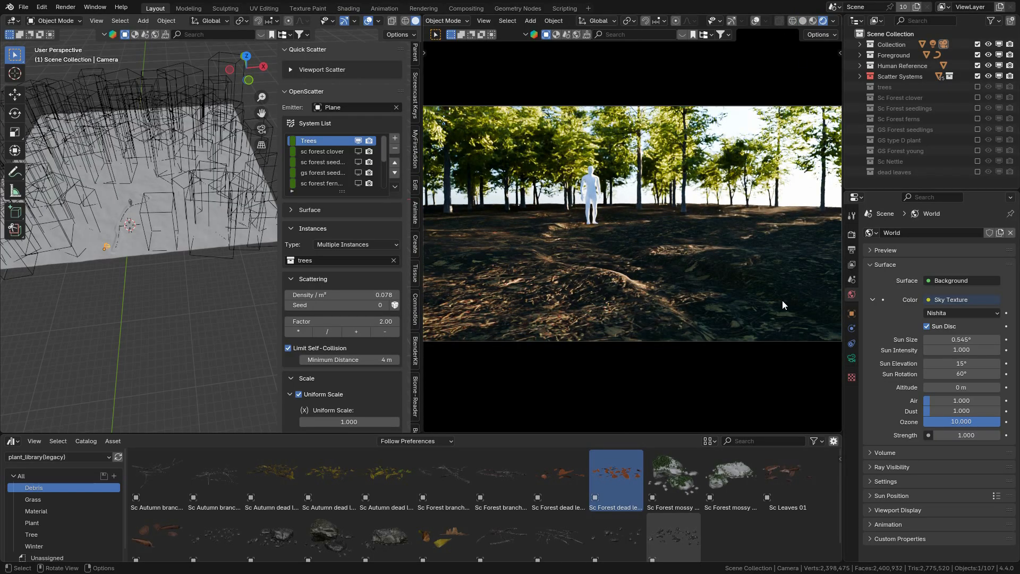
{"action": "left_click", "coordinate": [802, 21]}
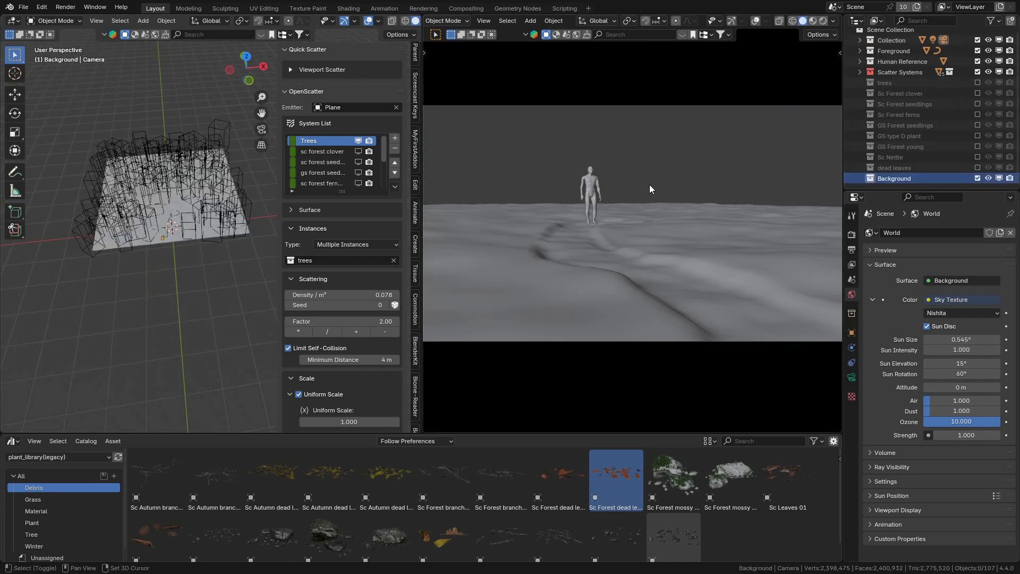
Step: Move the bg_ground plane's mesh behind the main forest ground in Edit Mode
{"action": "key", "text": "Tab"}
{"action": "key", "text": "g"}
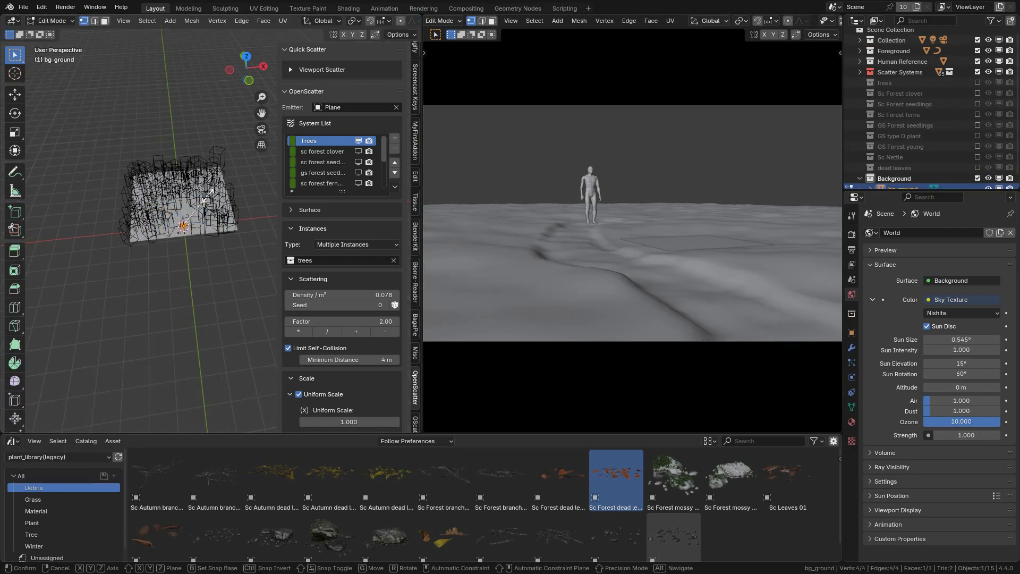
{"action": "left_click", "coordinate": [208, 195]}
{"action": "key", "text": "Tab"}
Step: Add a bg_trees scatter system to bg_ground, instancing the trees collection with camera culling enabled
{"action": "left_click", "coordinate": [394, 138]}
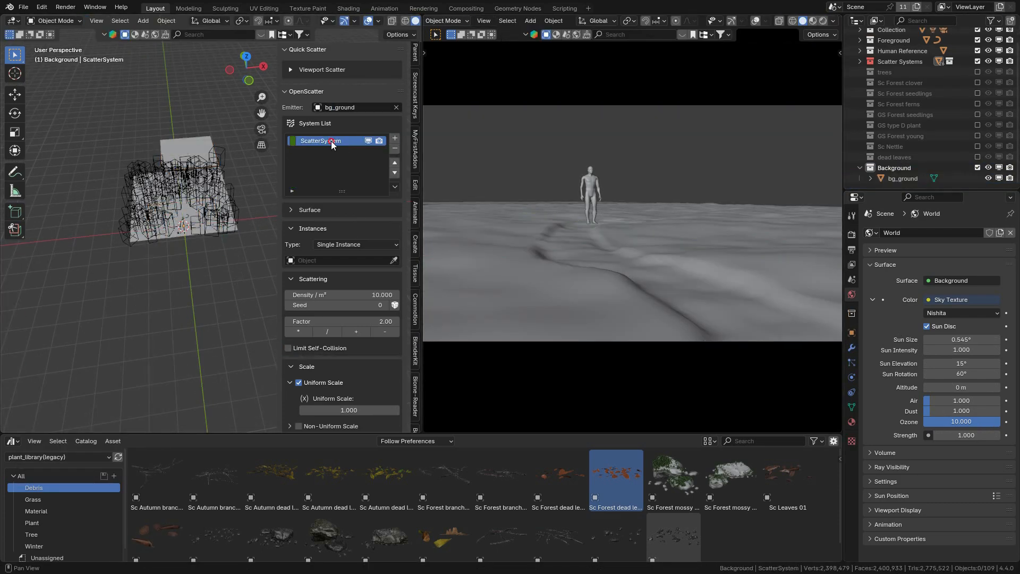
{"action": "left_click", "coordinate": [340, 260]}
{"action": "left_click", "coordinate": [303, 366]}
{"action": "scroll", "coordinate": [294, 411], "scroll_direction": "down", "scroll_amount": 10}
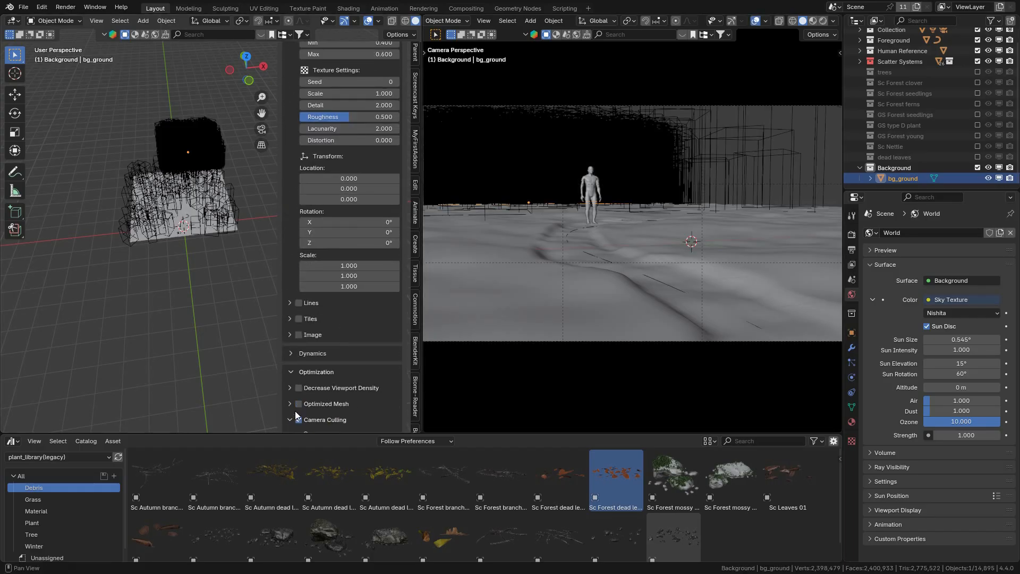
{"action": "scroll", "coordinate": [294, 410], "scroll_direction": "down", "scroll_amount": 4}
Step: Rotate bg_ground in top view and stretch its mesh wider along its local X axis
{"action": "key", "text": "KP_7"}
{"action": "key", "text": "r"}
{"action": "left_click", "coordinate": [245, 159]}
{"action": "key", "text": "Tab"}
{"action": "key", "text": "s"}
{"action": "key", "text": "x"}
{"action": "key", "text": "x"}
{"action": "left_click", "coordinate": [252, 175]}
{"action": "key", "text": "Tab"}
Step: Reposition bg_ground behind the main ground, set bg_trees' density to 0.25 per m², and switch the camera view to rendered shading
{"action": "middle_click_drag", "start_coordinate": [205, 212], "coordinate": [213, 166]}
{"action": "key", "text": "g"}
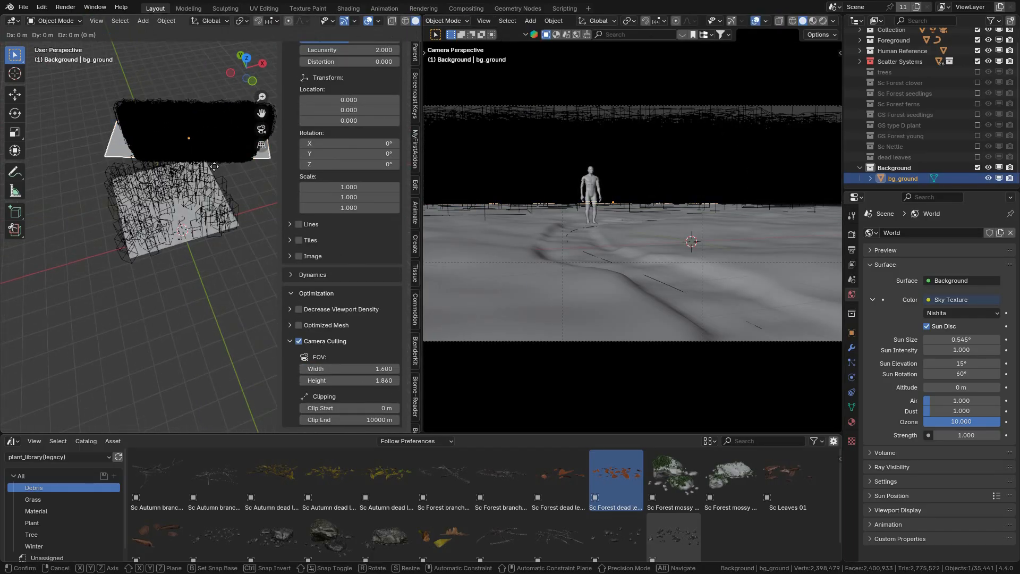
{"action": "left_click", "coordinate": [214, 166]}
{"action": "scroll", "coordinate": [322, 340], "scroll_direction": "up", "scroll_amount": 15}
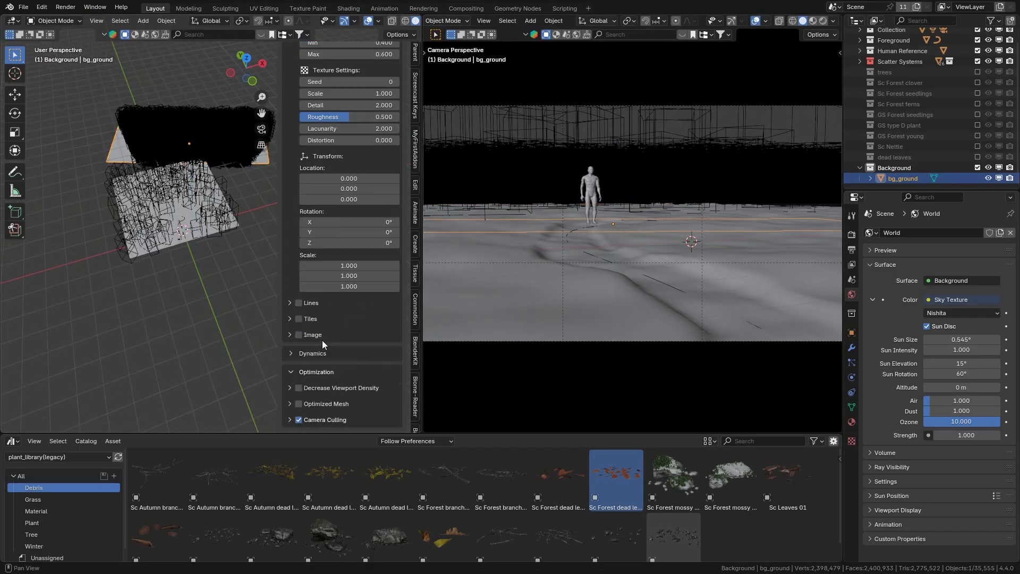
{"action": "left_click", "coordinate": [822, 20]}
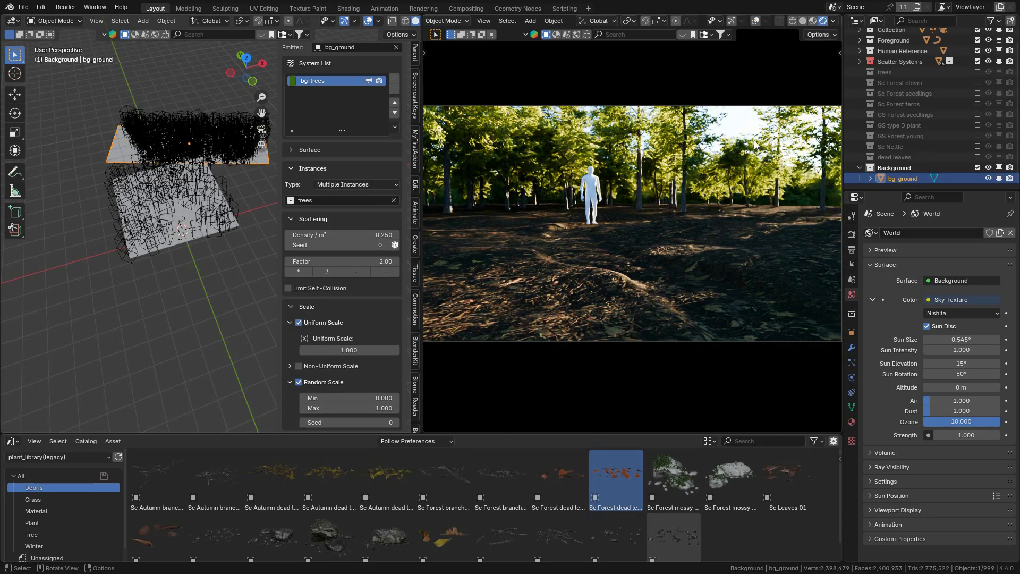
Step: Set the Sky Texture's sun rotation to 55° and sun elevation to 18°, checking the camera view in rendered shading
{"action": "left_click_drag", "start_coordinate": [960, 374], "coordinate": [953, 373]}
{"action": "left_click", "coordinate": [803, 20]}
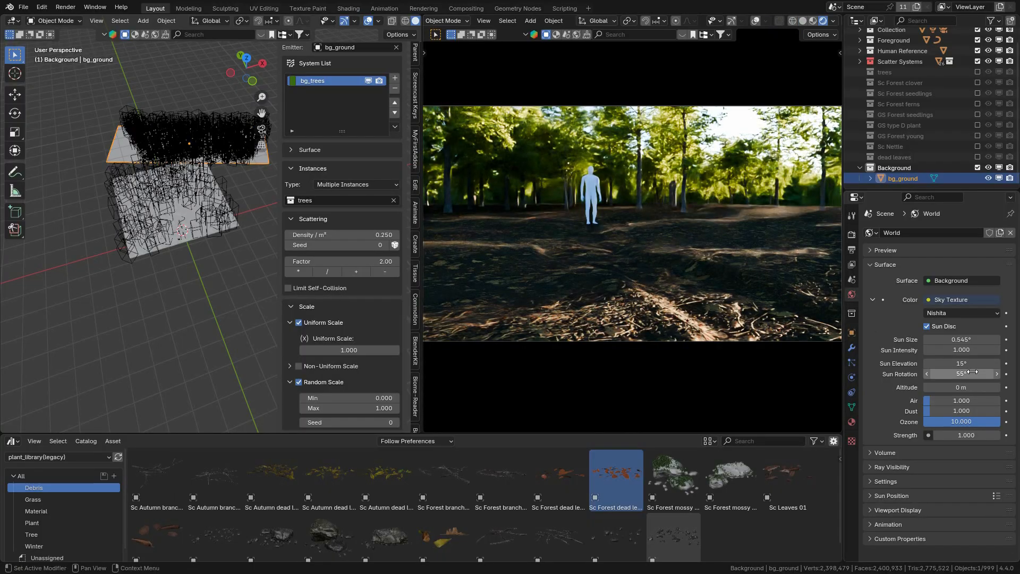
{"action": "left_click", "coordinate": [802, 21]}
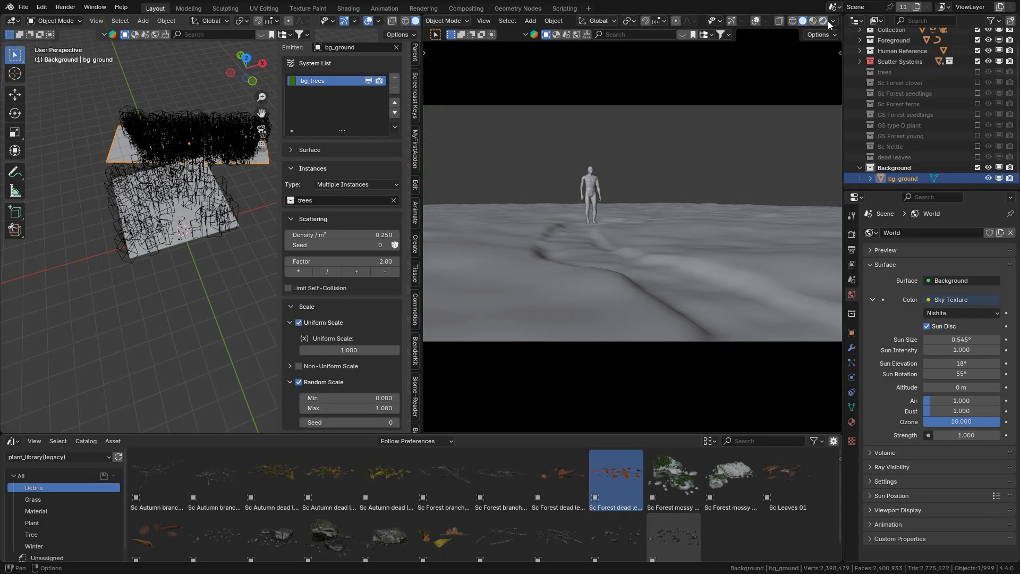
{"action": "left_click", "coordinate": [827, 20]}
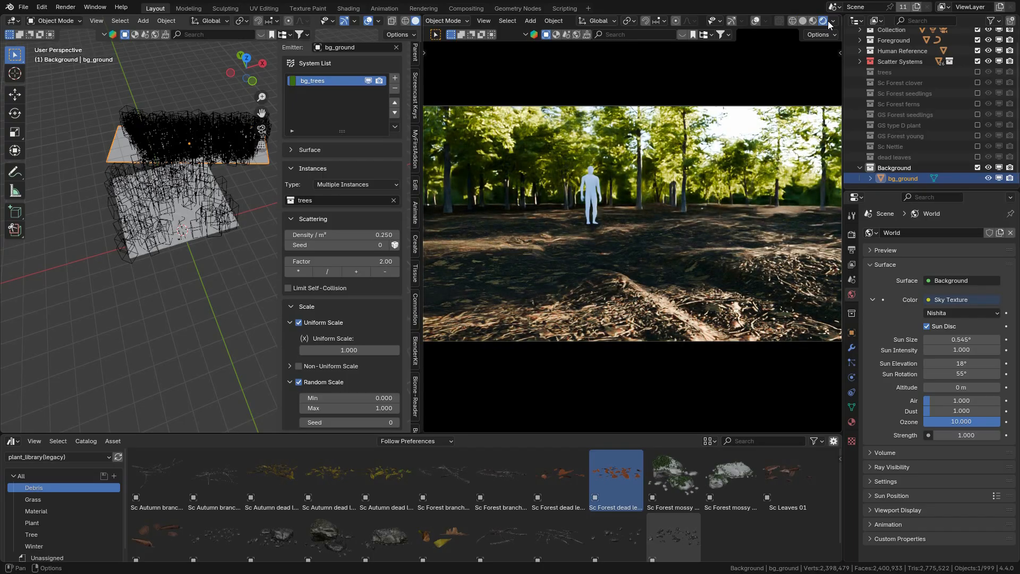
{"action": "left_click", "coordinate": [802, 21]}
Step: Switch the OpenScatter emitter back to the main ground Plane and refresh the list to show all its scatter systems
{"action": "left_click", "coordinate": [396, 47]}
{"action": "left_click", "coordinate": [395, 98]}
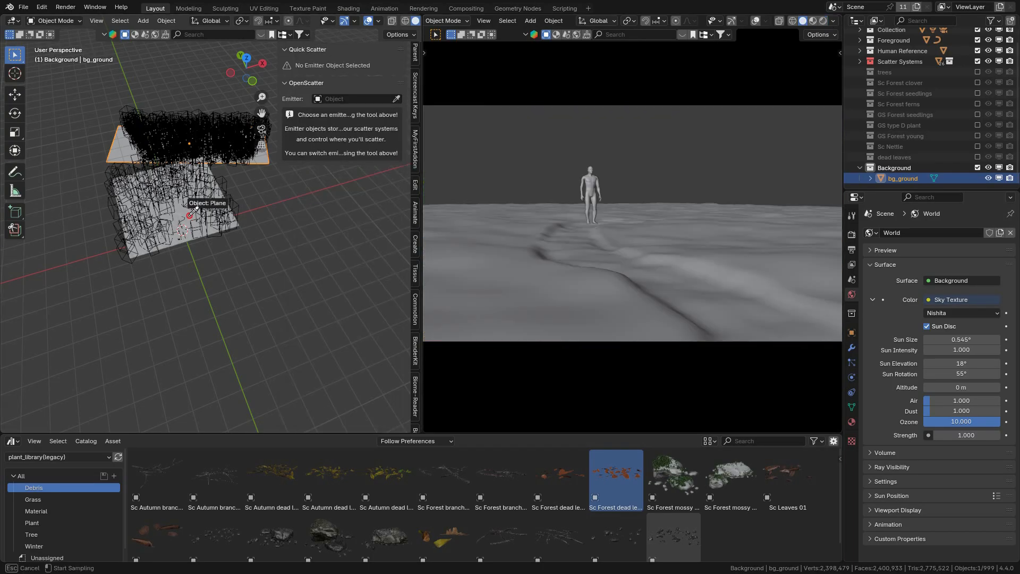
{"action": "left_click", "coordinate": [190, 214]}
{"action": "left_click", "coordinate": [395, 187]}
{"action": "left_click", "coordinate": [416, 199]}
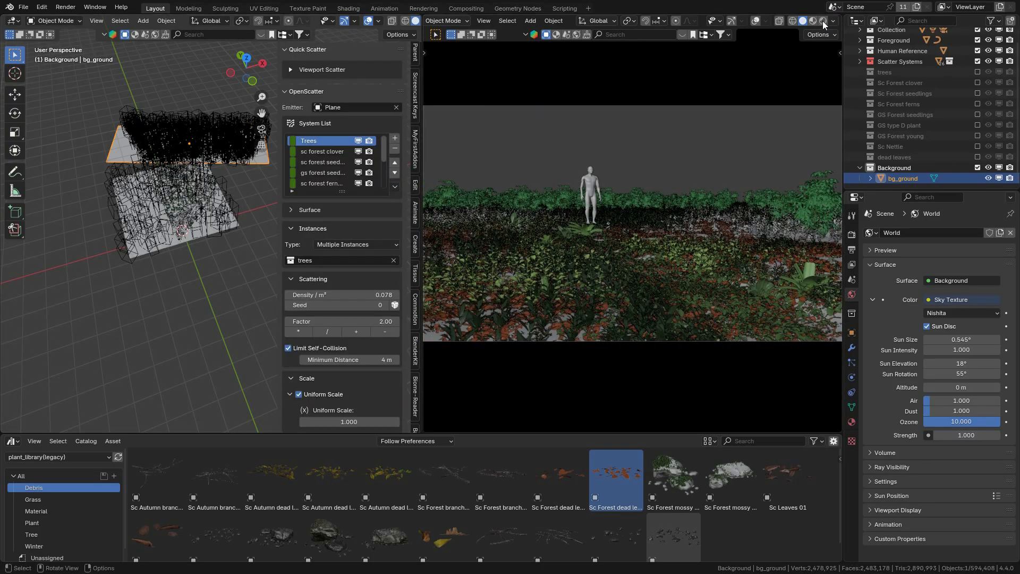
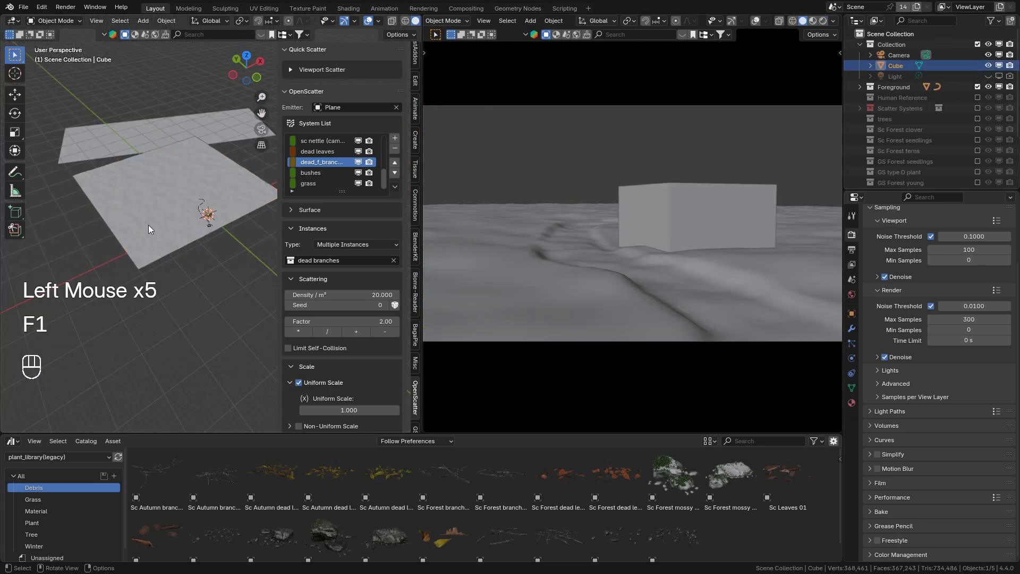
Step: Rename the cube object and its mesh data to volumetrics
{"action": "key", "text": "F2"}
{"action": "type", "text": "volumetrics"}
{"action": "key", "text": "Return"}
{"action": "left_click", "coordinate": [851, 388]}
{"action": "double_click", "coordinate": [913, 232]}
{"action": "type", "text": "volumetrics"}
{"action": "key", "text": "Return"}
{"action": "scroll", "coordinate": [217, 239], "scroll_direction": "down", "scroll_amount": 4}
Step: Enlarge the volumetrics cube and move it roughly over the ground planes
{"action": "key", "text": "s"}
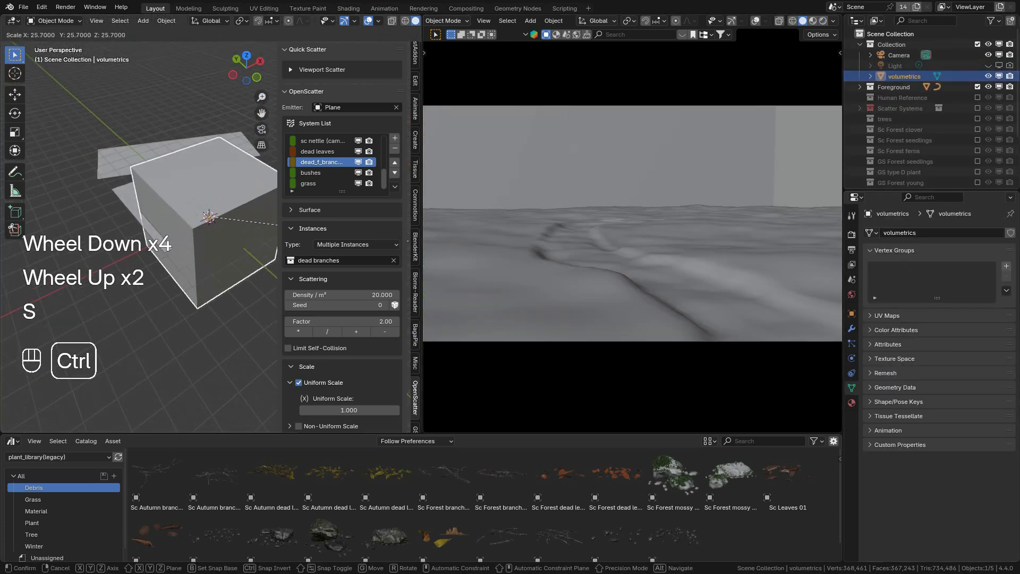
{"action": "left_click", "coordinate": [264, 255]}
{"action": "key", "text": "g"}
{"action": "left_click", "coordinate": [219, 213]}
{"action": "key", "text": "s"}
{"action": "left_click", "coordinate": [225, 222]}
Step: In wireframe top view, scale and move volumetrics so it encloses both the main and background ground planes
{"action": "left_click", "coordinate": [405, 21]}
{"action": "key", "text": "g"}
{"action": "left_click", "coordinate": [244, 229]}
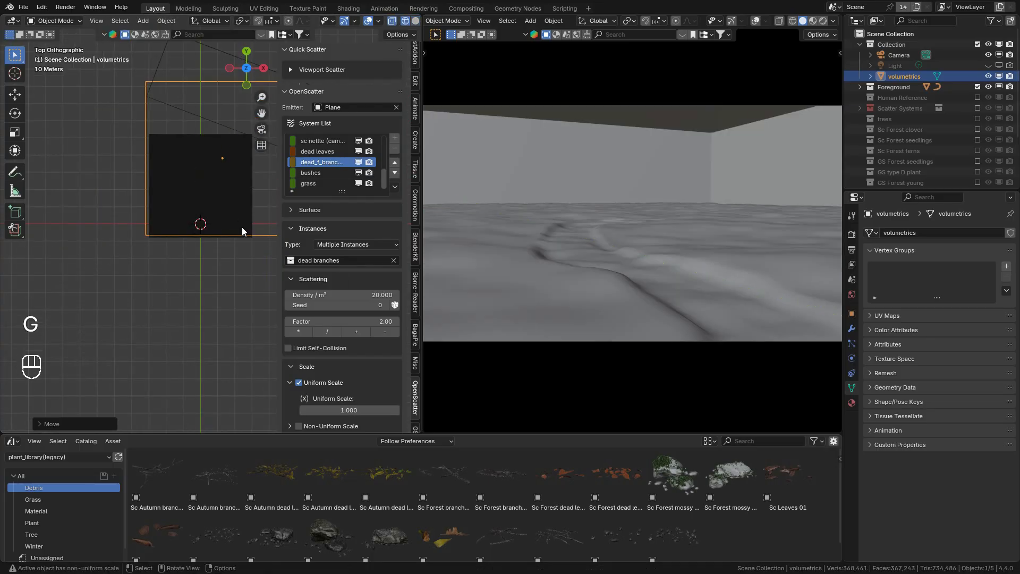
{"action": "key", "text": "s"}
{"action": "left_click", "coordinate": [249, 247]}
{"action": "scroll", "coordinate": [254, 223], "scroll_direction": "down", "scroll_amount": 1}
{"action": "key", "text": "g"}
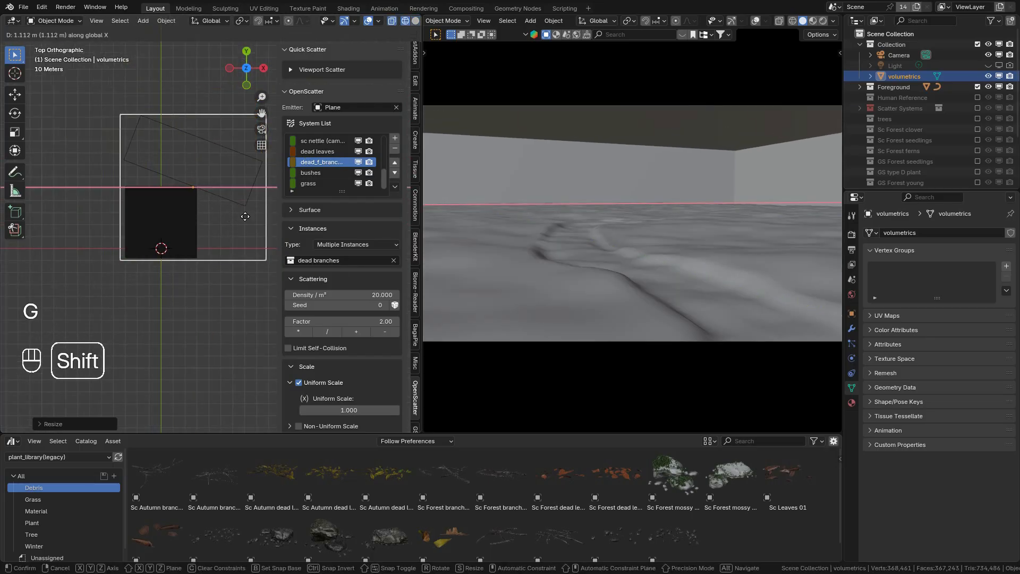
{"action": "key", "text": "s"}
{"action": "key", "text": "g"}
{"action": "middle_click_drag", "start_coordinate": [259, 242], "coordinate": [298, 159]}
{"action": "scroll", "coordinate": [228, 297], "scroll_direction": "up", "scroll_amount": 2}
{"action": "key", "text": "s"}
{"action": "key", "text": "g"}
{"action": "left_click", "coordinate": [244, 265]}
Step: In front view, scale volumetrics along the Z axis to a Z scale of about 26.4
{"action": "key", "text": "KP_1"}
{"action": "key", "text": "s"}
{"action": "key", "text": "z"}
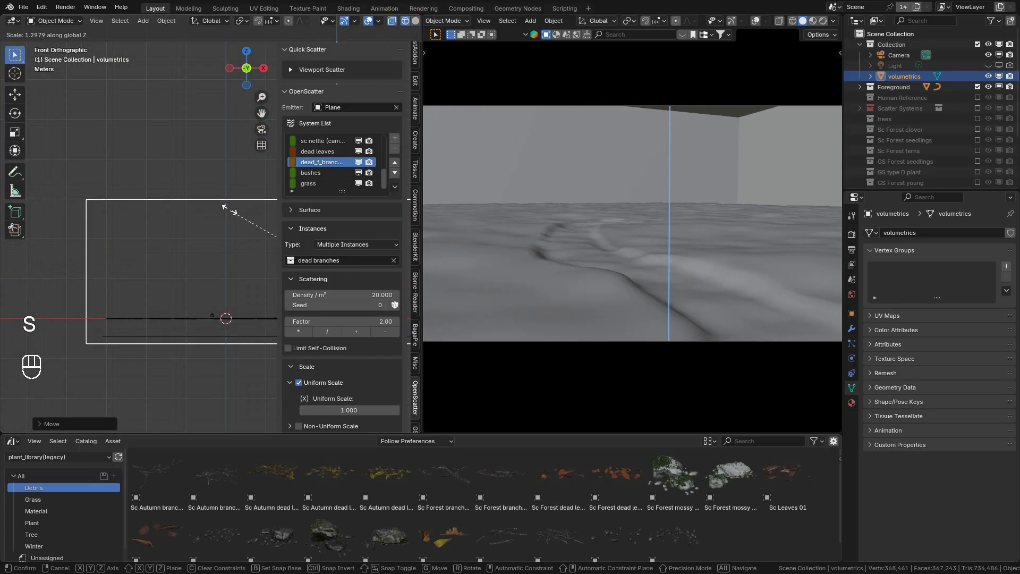
{"action": "left_click", "coordinate": [225, 205]}
{"action": "scroll", "coordinate": [225, 204], "scroll_direction": "down", "scroll_amount": 3}
Step: Set volumetrics' viewport display to Wire in its object properties
{"action": "left_click", "coordinate": [852, 313]}
{"action": "scroll", "coordinate": [903, 425], "scroll_direction": "down", "scroll_amount": 2}
{"action": "left_click", "coordinate": [902, 455]}
{"action": "scroll", "coordinate": [933, 510], "scroll_direction": "down", "scroll_amount": 2}
{"action": "left_click", "coordinate": [954, 495]}
{"action": "left_click", "coordinate": [951, 527]}
{"action": "scroll", "coordinate": [414, 305], "scroll_direction": "down", "scroll_amount": 4}
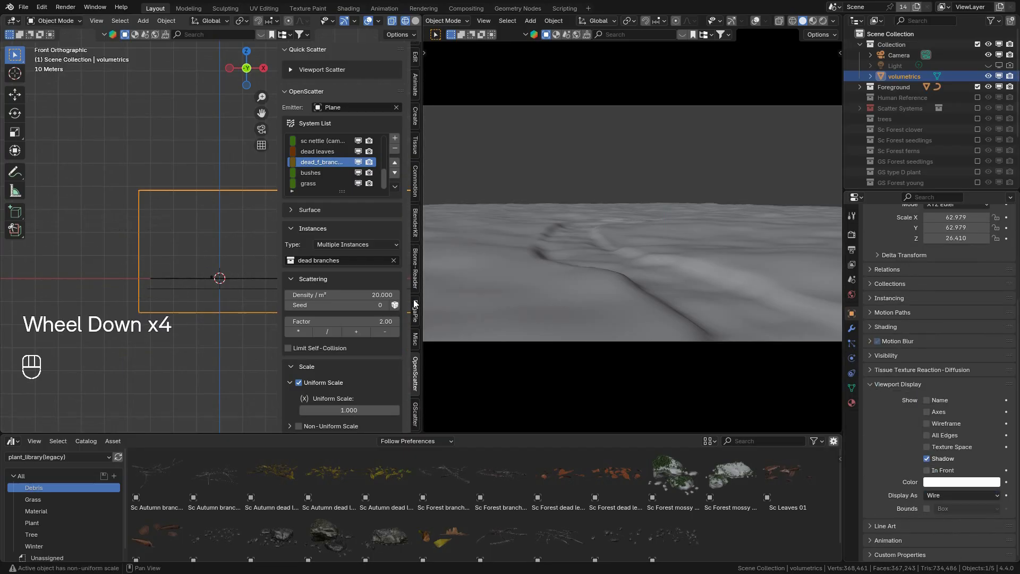
Step: Reposition volumetrics vertically along the Z axis relative to the ground planes
{"action": "left_click", "coordinate": [415, 372]}
{"action": "left_click", "coordinate": [293, 50]}
{"action": "scroll", "coordinate": [415, 345], "scroll_direction": "up", "scroll_amount": 3}
{"action": "left_click", "coordinate": [415, 373]}
{"action": "key", "text": "g"}
{"action": "key", "text": "z"}
{"action": "left_click", "coordinate": [230, 326]}
{"action": "middle_click_drag", "start_coordinate": [231, 327], "coordinate": [266, 367]}
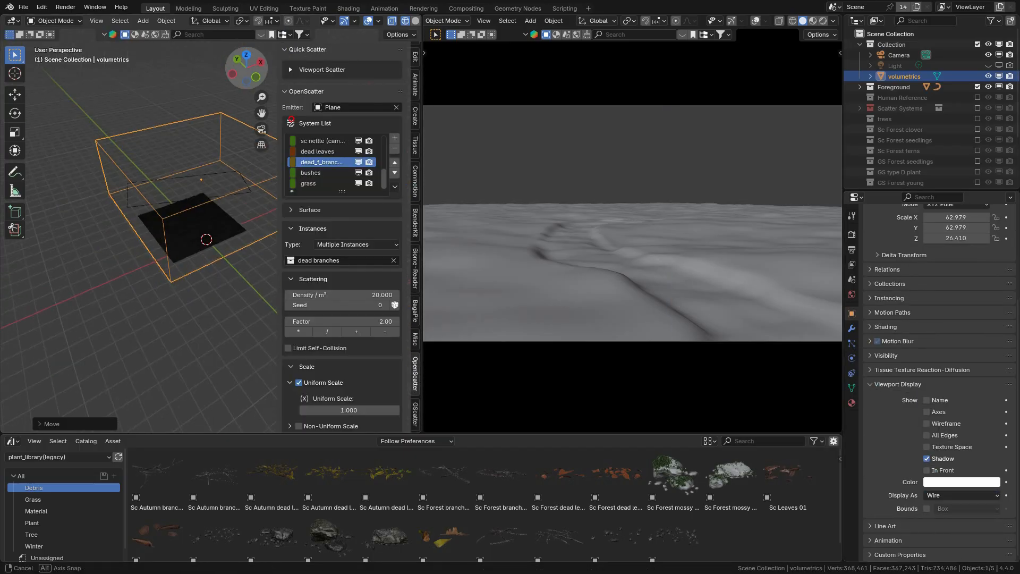
Step: Assign the basic_volume material from the asset library's Unassigned catalog to volumetrics and display the camera view in rendered shading
{"action": "left_click", "coordinate": [59, 457]}
{"action": "left_click", "coordinate": [42, 348]}
{"action": "scroll", "coordinate": [53, 520], "scroll_direction": "down", "scroll_amount": 5}
{"action": "left_click", "coordinate": [46, 549]}
{"action": "left_click_drag", "start_coordinate": [157, 478], "coordinate": [213, 254]}
{"action": "left_click", "coordinate": [852, 403]}
{"action": "left_click", "coordinate": [823, 21]}
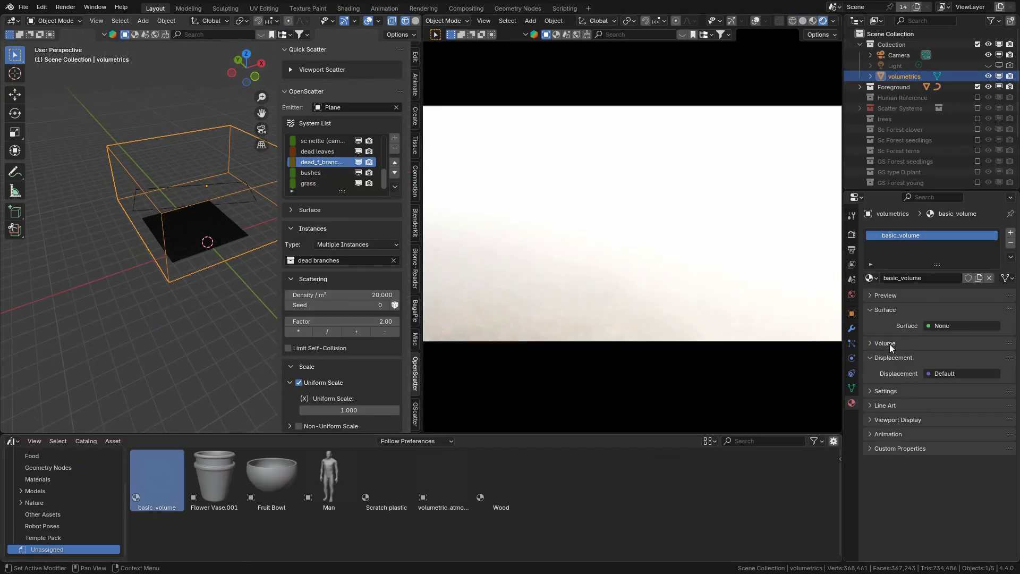
Step: Expand basic_volume's volume settings, and save the file with the camera view back in solid shading
{"action": "left_click", "coordinate": [889, 343]}
{"action": "left_click", "coordinate": [802, 20]}
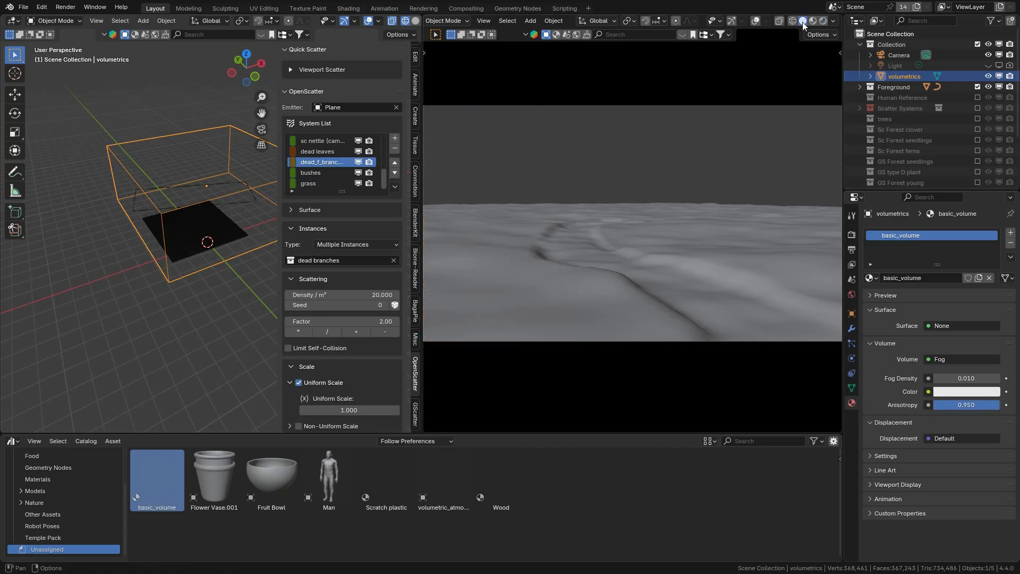
{"action": "left_click", "coordinate": [23, 7]}
{"action": "left_click", "coordinate": [39, 76]}
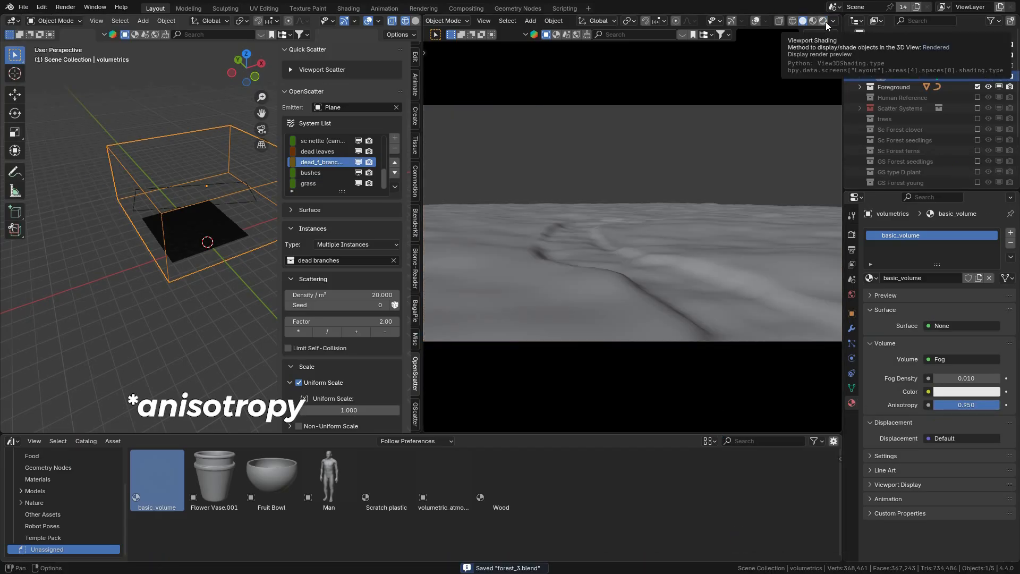
Step: Hide all scatter systems in the viewport except Trees and bushes, and enable the Scatter Systems collection
{"action": "scroll", "coordinate": [364, 150], "scroll_direction": "up", "scroll_amount": 5}
{"action": "scroll", "coordinate": [365, 150], "scroll_direction": "down", "scroll_amount": 5}
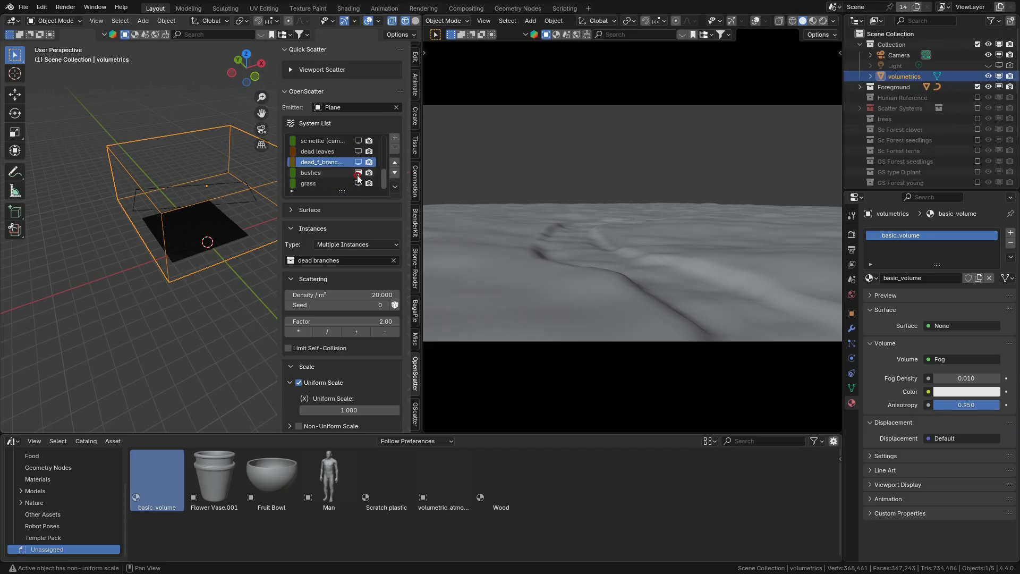
{"action": "left_click", "coordinate": [358, 172]}
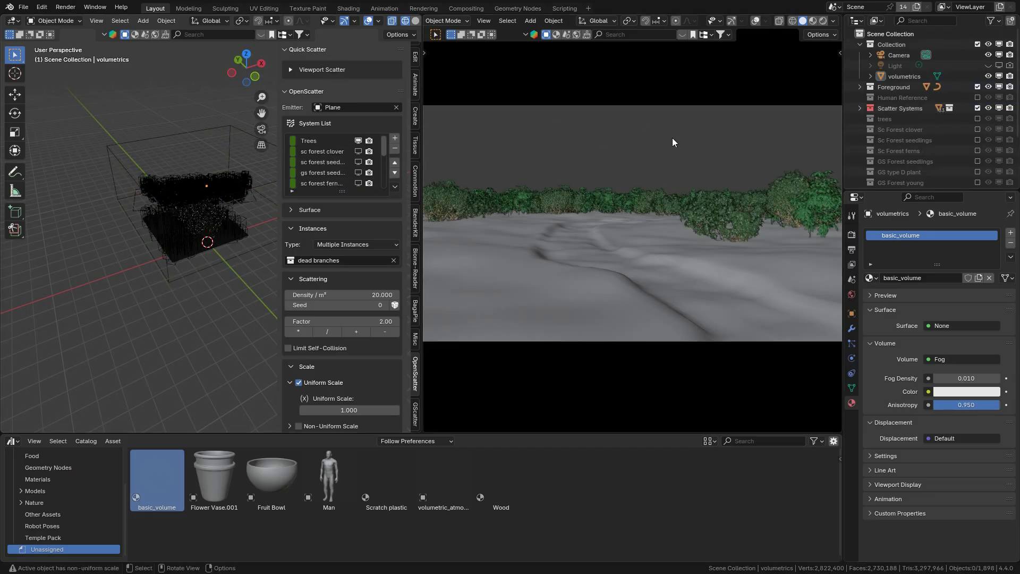
{"action": "scroll", "coordinate": [345, 162], "scroll_direction": "down", "scroll_amount": 1}
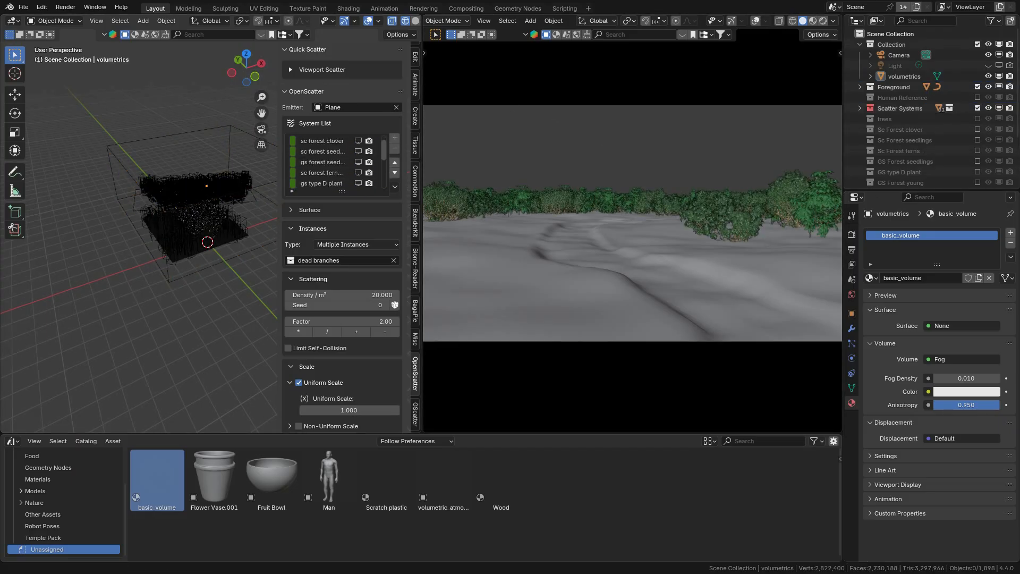
{"action": "scroll", "coordinate": [352, 160], "scroll_direction": "down", "scroll_amount": 4}
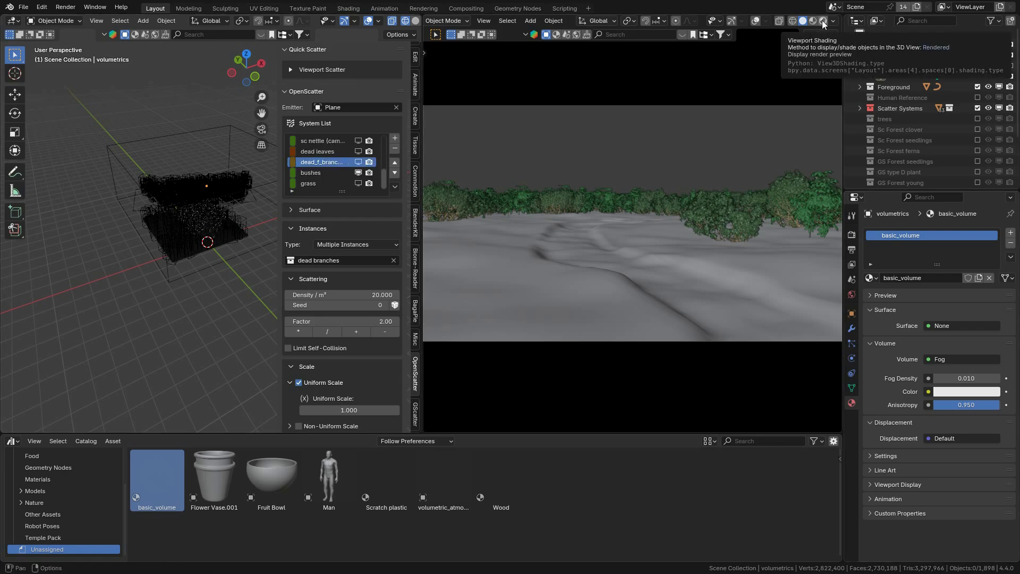
Step: Check the camera view in rendered shading, save the file in solid shading, and open the scatter system list's extra options
{"action": "left_click", "coordinate": [823, 23]}
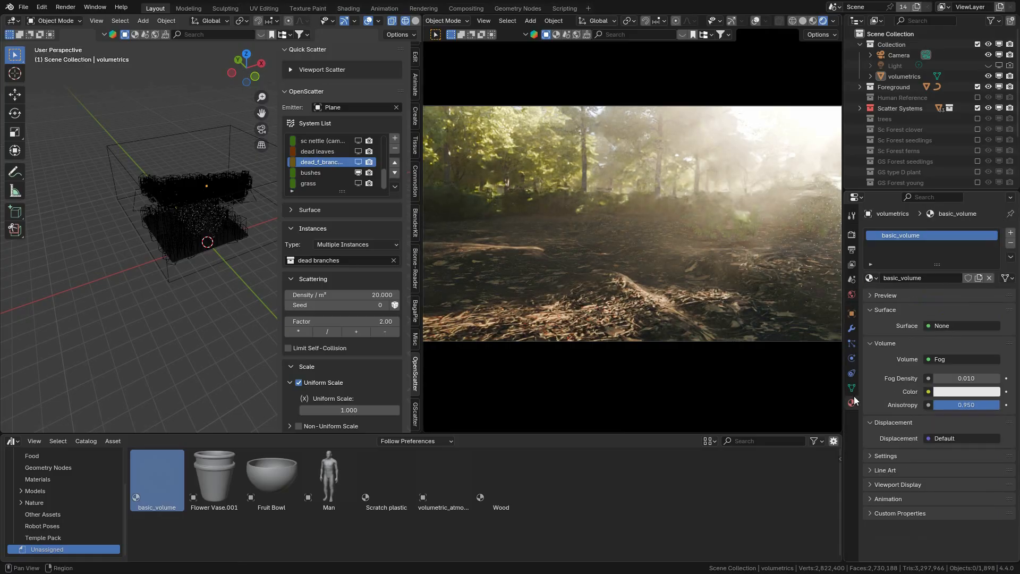
{"action": "left_click", "coordinate": [802, 21]}
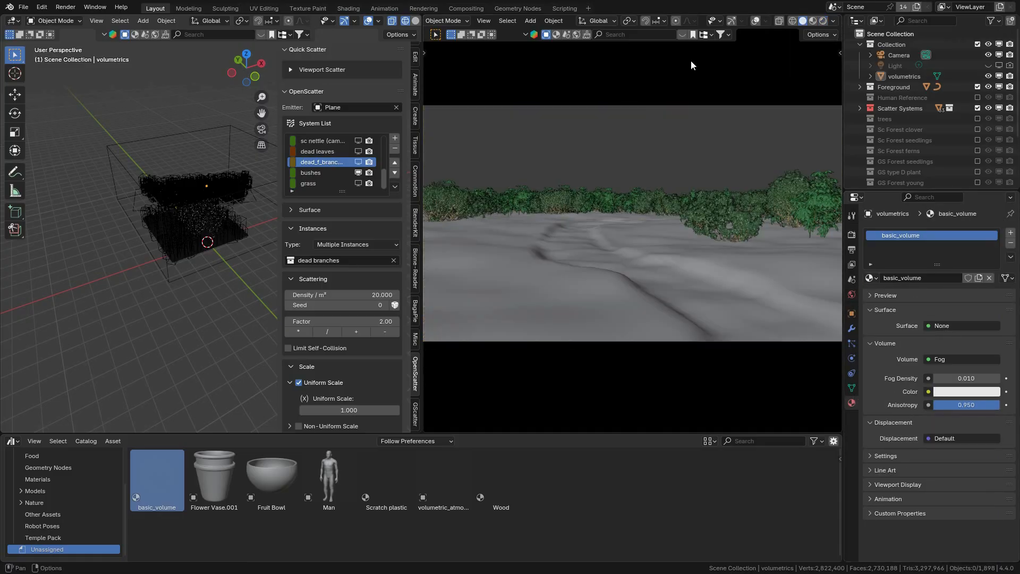
{"action": "left_click", "coordinate": [23, 7]}
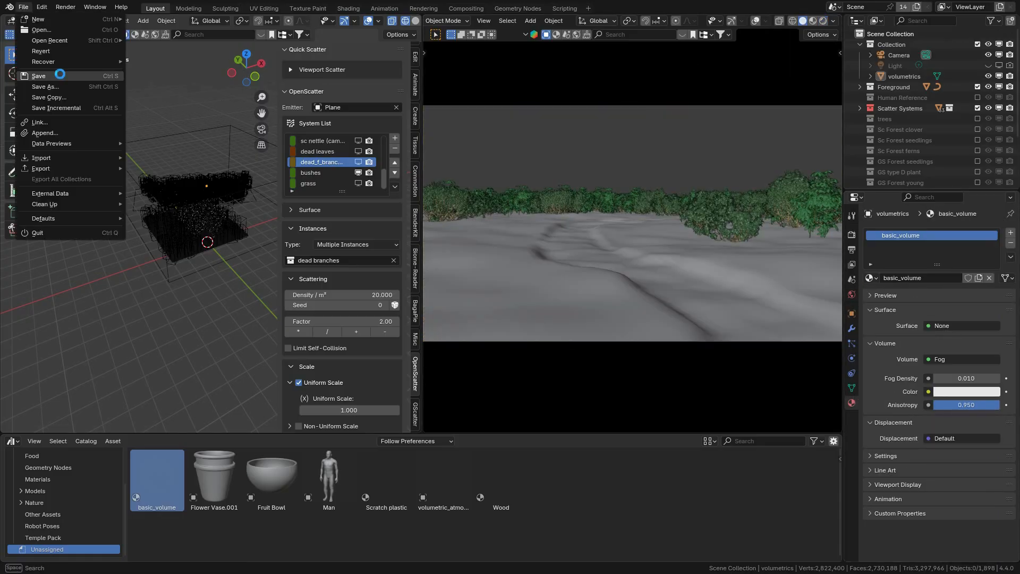
{"action": "left_click", "coordinate": [59, 74]}
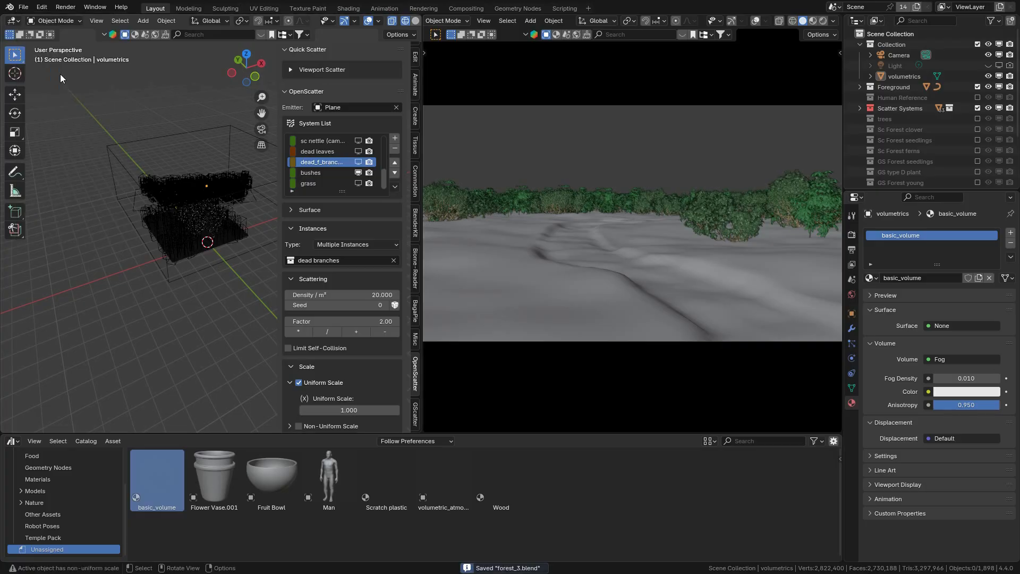
{"action": "left_click", "coordinate": [394, 186]}
{"action": "key", "text": "Return"}
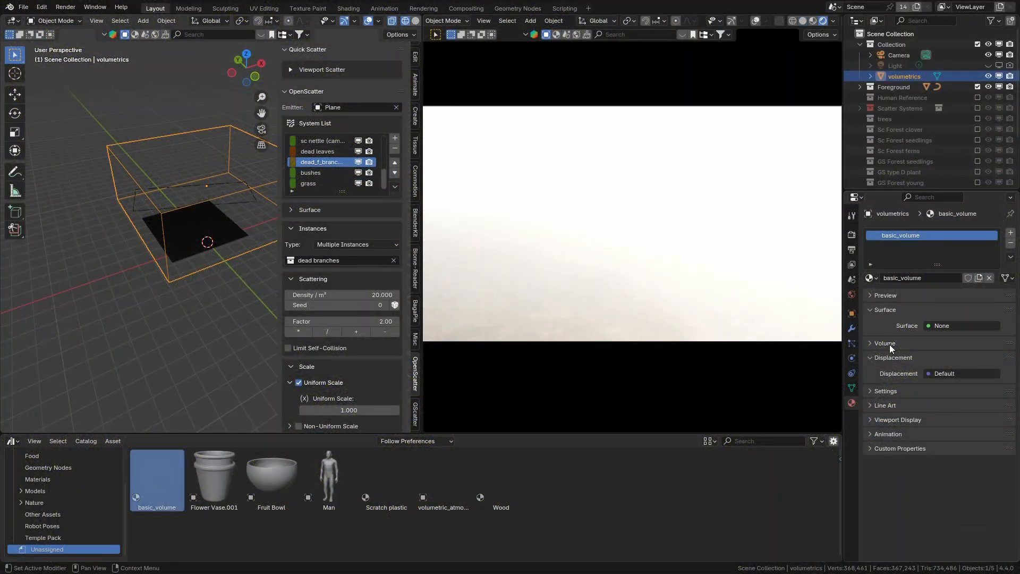
Step: Set basic_volume's fog density to 0.01 and anisotropy to 0.95, and return the camera view to solid shading
{"action": "left_click", "coordinate": [889, 344]}
{"action": "double_click", "coordinate": [974, 378]}
{"action": "type", "text": "0.01"}
{"action": "key", "text": "Return"}
{"action": "double_click", "coordinate": [982, 404]}
{"action": "type", "text": "0.95"}
{"action": "key", "text": "Return"}
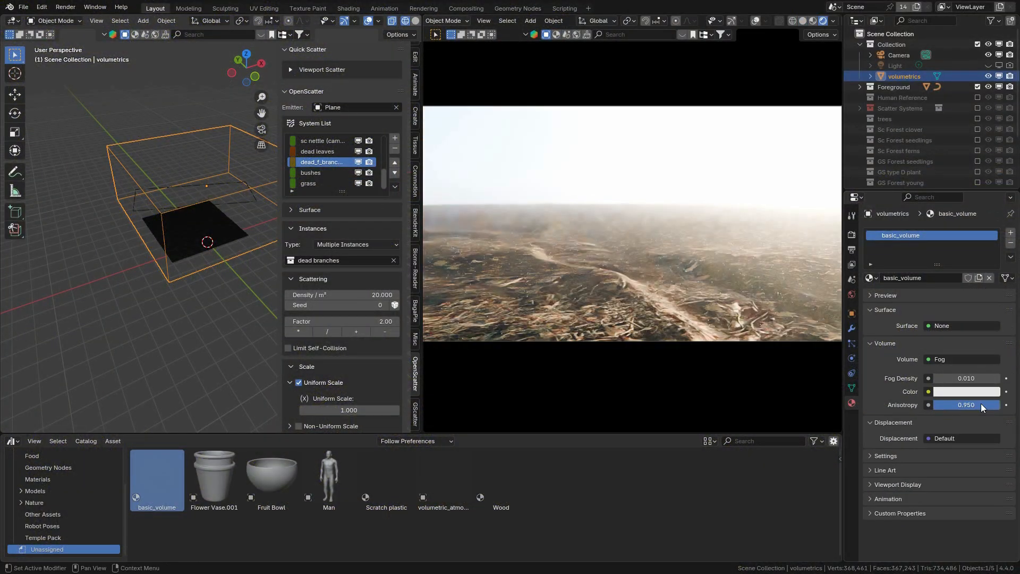
{"action": "left_click", "coordinate": [802, 20]}
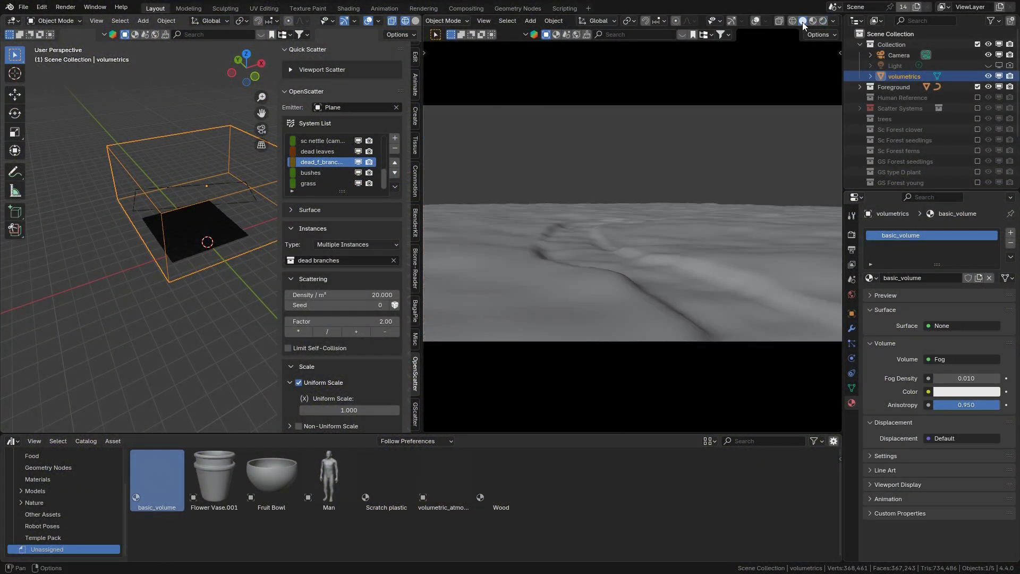
{"action": "left_click", "coordinate": [23, 7]}
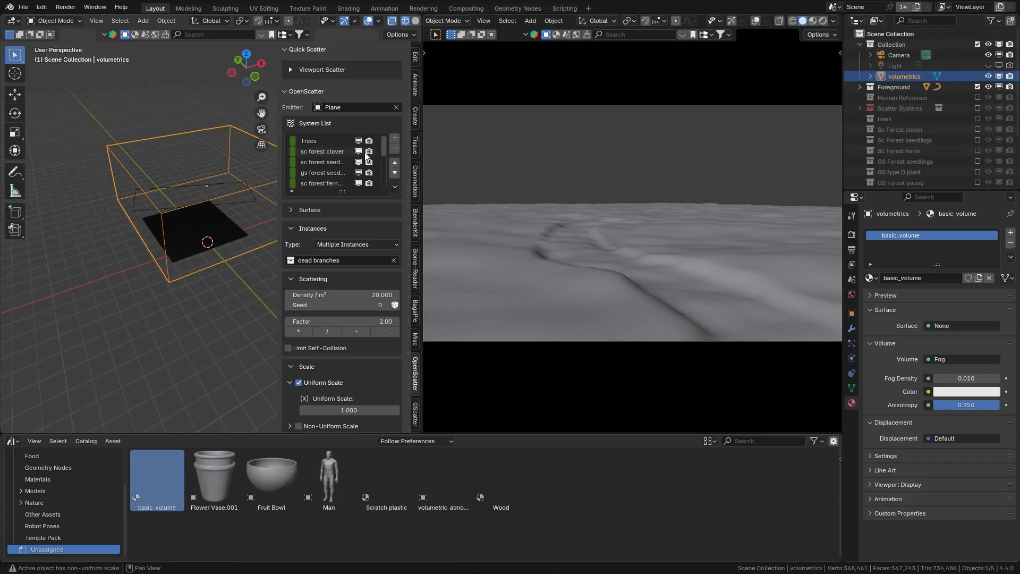
Step: Keep only the Trees and bushes systems visible in the viewport and turn on the Scatter Systems collection
{"action": "left_click", "coordinate": [357, 140]}
{"action": "scroll", "coordinate": [358, 172], "scroll_direction": "up", "scroll_amount": 6}
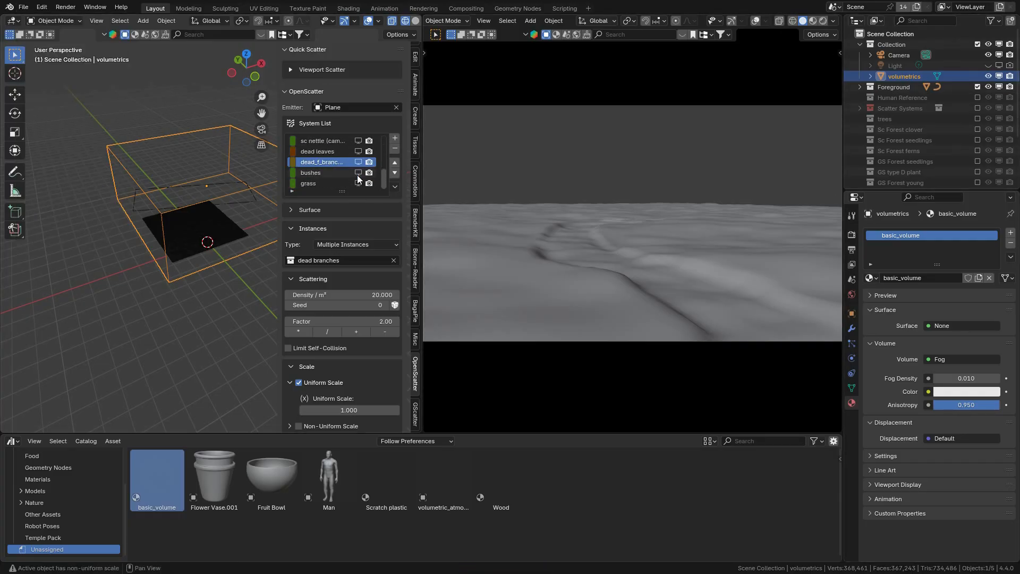
{"action": "left_click", "coordinate": [977, 108]}
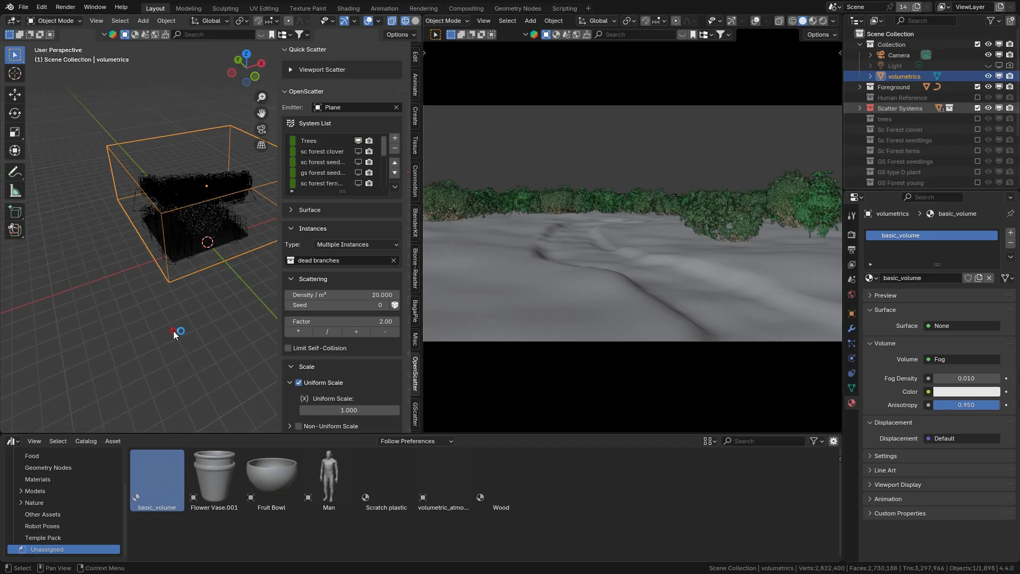
{"action": "scroll", "coordinate": [335, 166], "scroll_direction": "down", "scroll_amount": 2}
{"action": "scroll", "coordinate": [335, 166], "scroll_direction": "up", "scroll_amount": 1}
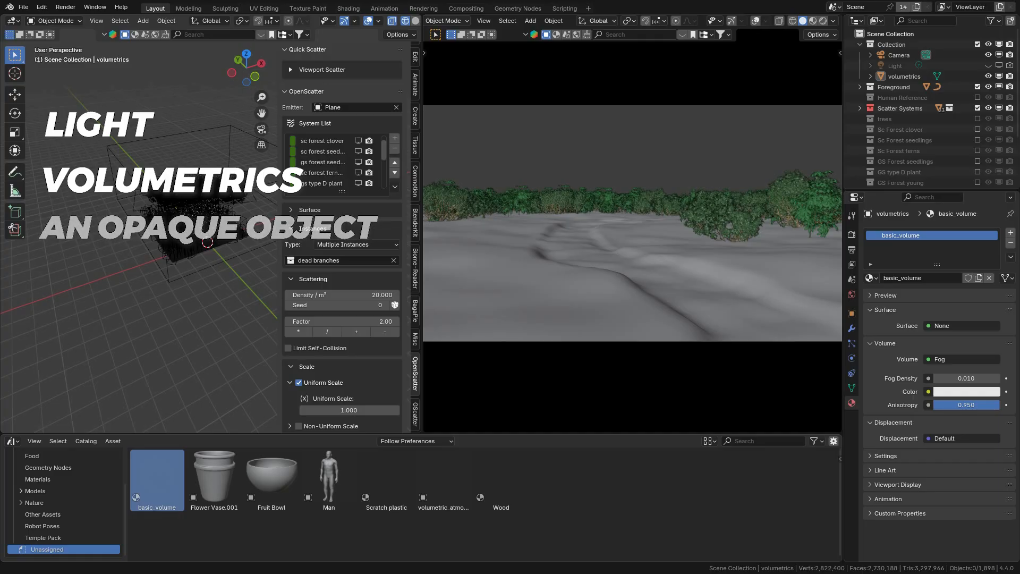
{"action": "scroll", "coordinate": [346, 156], "scroll_direction": "down", "scroll_amount": 5}
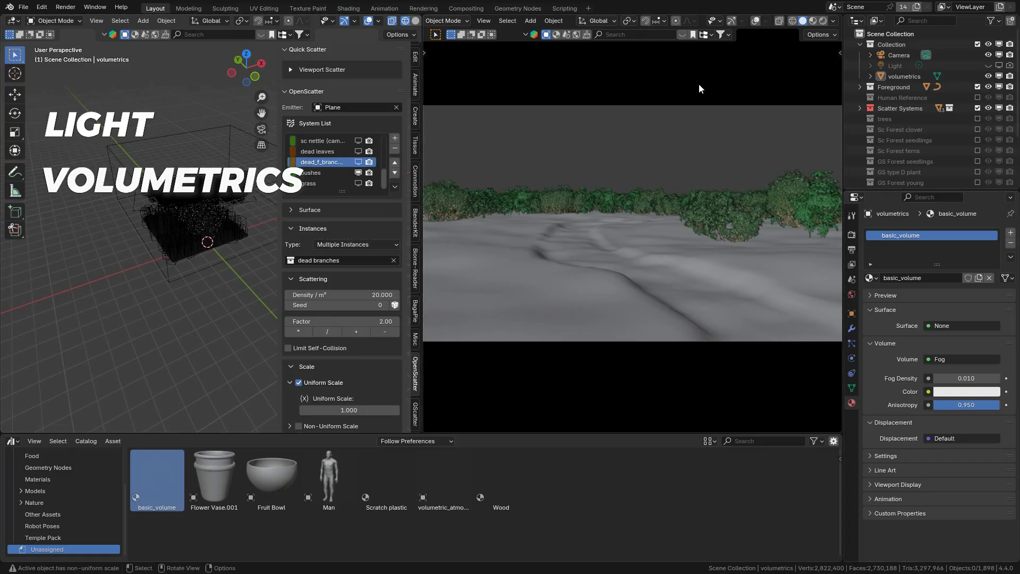
Step: Preview the foggy forest in rendered shading through the camera, return to solid shading, and save the file
{"action": "left_click", "coordinate": [821, 20]}
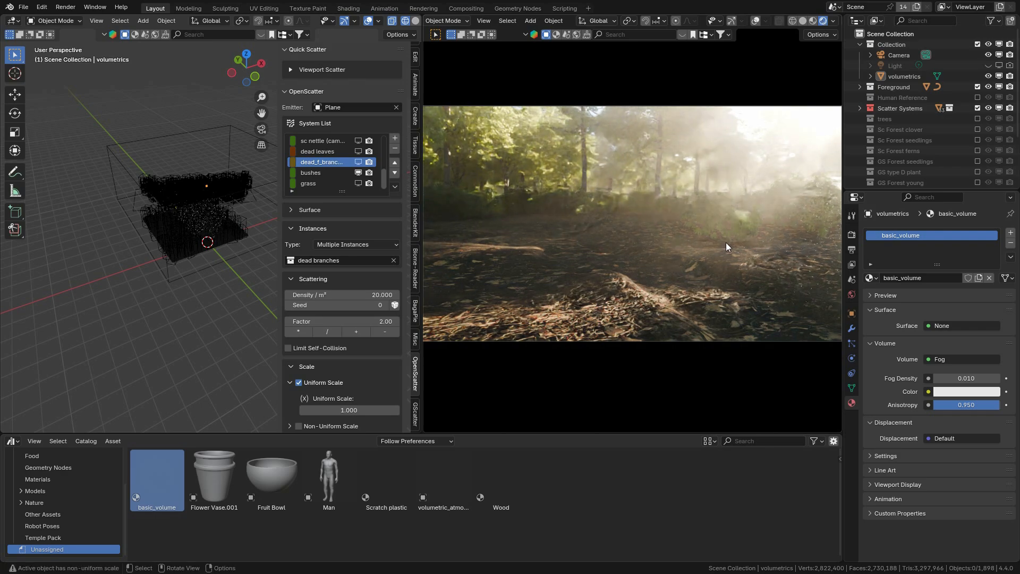
{"action": "left_click", "coordinate": [851, 294]}
{"action": "left_click", "coordinate": [852, 401]}
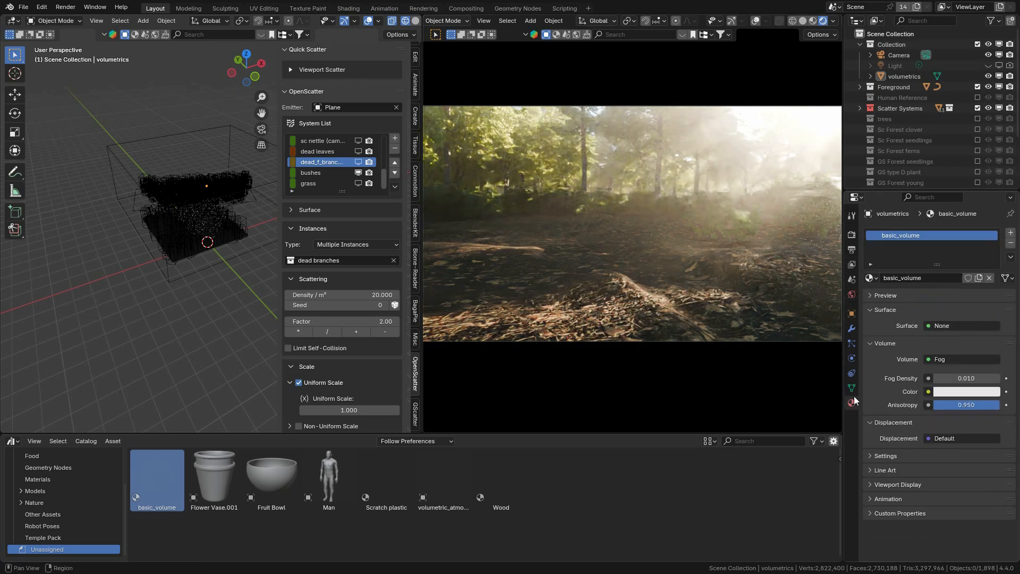
{"action": "left_click", "coordinate": [802, 22]}
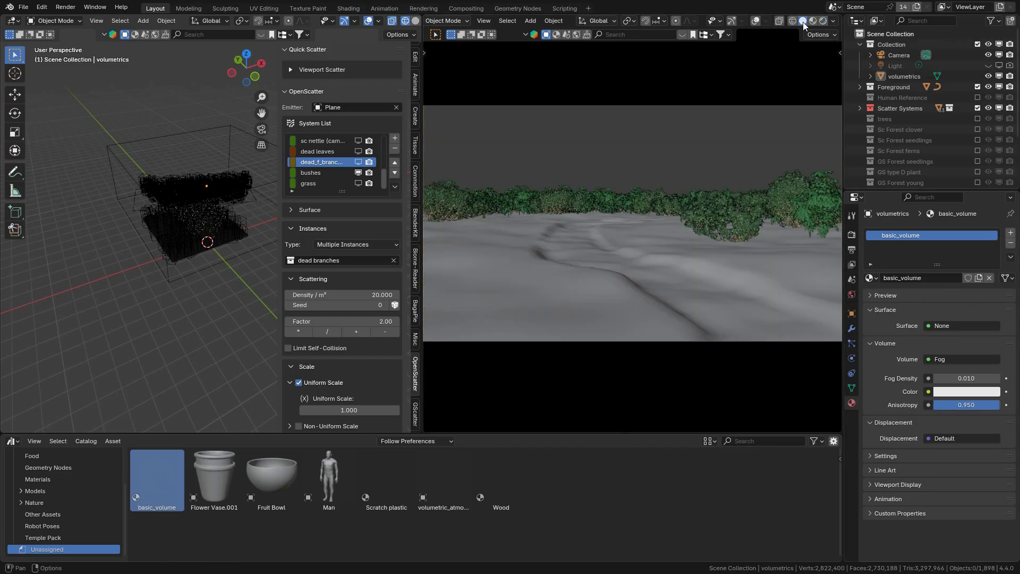
{"action": "left_click", "coordinate": [23, 7]}
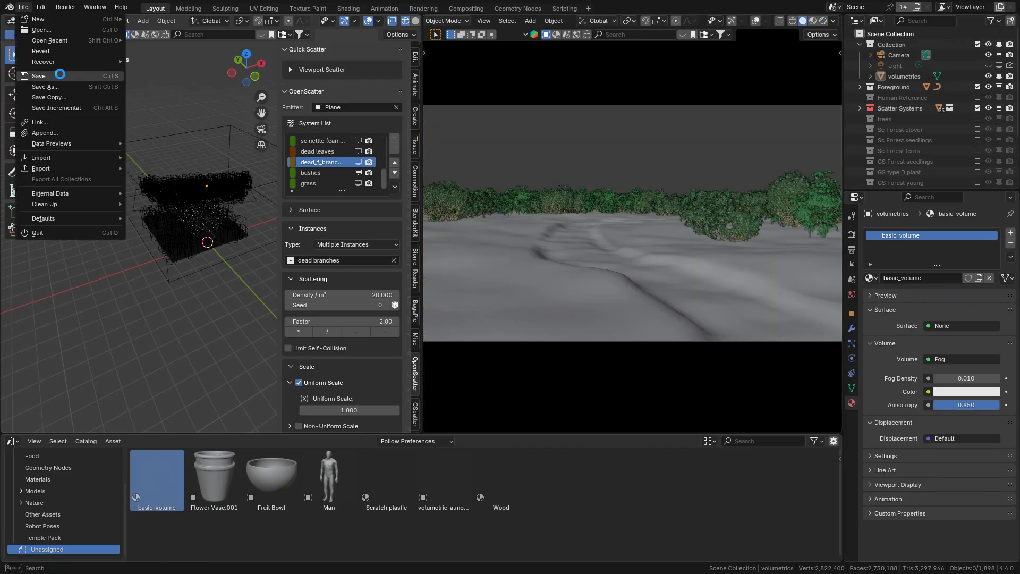
{"action": "left_click", "coordinate": [60, 74]}
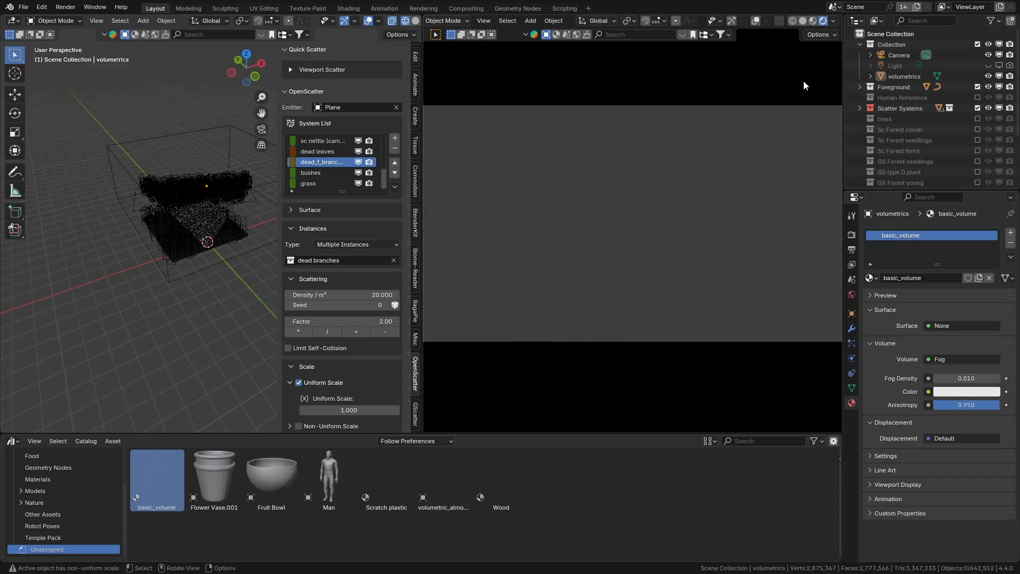
Step: Toggle the camera view's overlays and the Scatter Systems collection off and on again
{"action": "left_click", "coordinate": [756, 21]}
{"action": "left_click", "coordinate": [756, 21]}
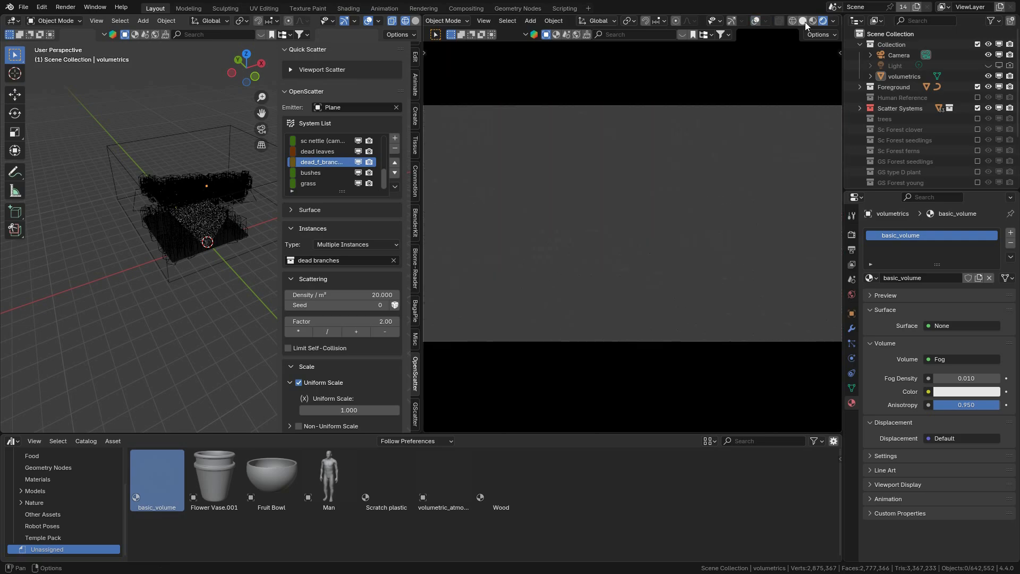
{"action": "left_click", "coordinate": [977, 107]}
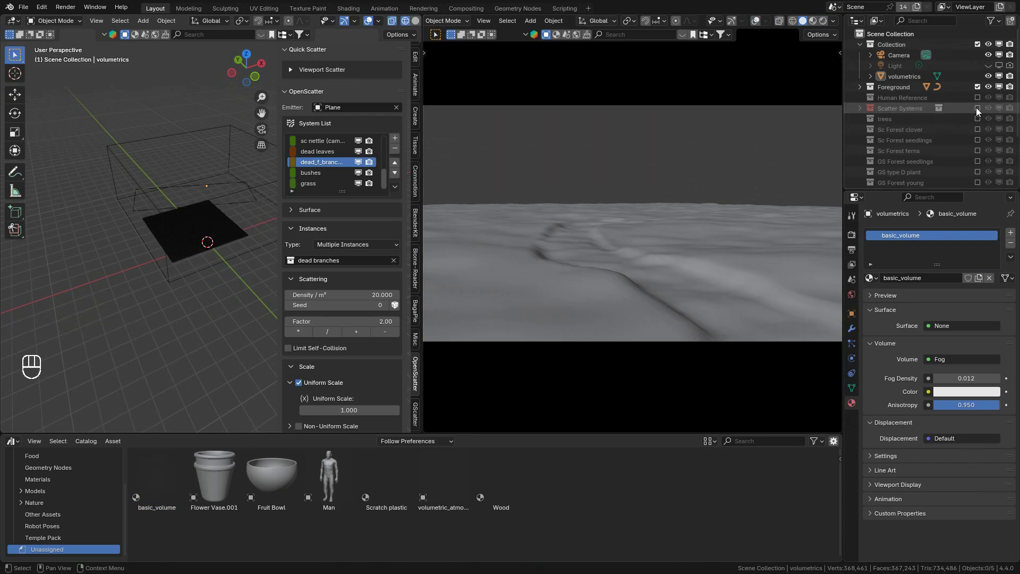
{"action": "left_click", "coordinate": [977, 108]}
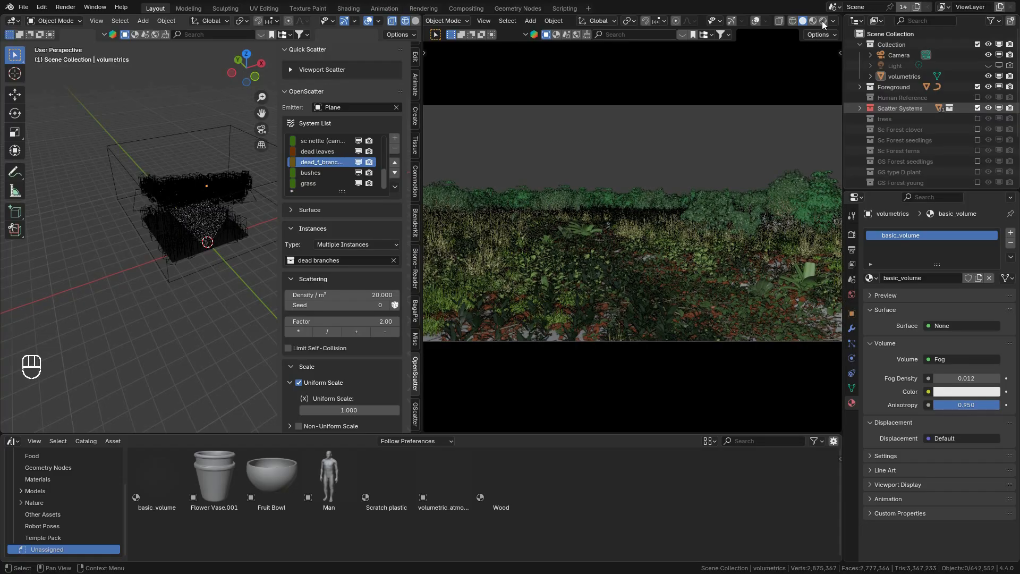
Step: Switch the perspective viewport to solid shading and frame the ground closely, disabling the Scatter Systems collection only while navigating
{"action": "left_click", "coordinate": [414, 22]}
{"action": "left_click", "coordinate": [978, 109]}
{"action": "scroll", "coordinate": [225, 166], "scroll_direction": "up", "scroll_amount": 3}
{"action": "left_click_drag", "start_coordinate": [262, 97], "coordinate": [261, 67]}
{"action": "left_click_drag", "start_coordinate": [246, 68], "coordinate": [250, 55]}
{"action": "left_click_drag", "start_coordinate": [261, 113], "coordinate": [279, 80]}
{"action": "left_click", "coordinate": [976, 110]}
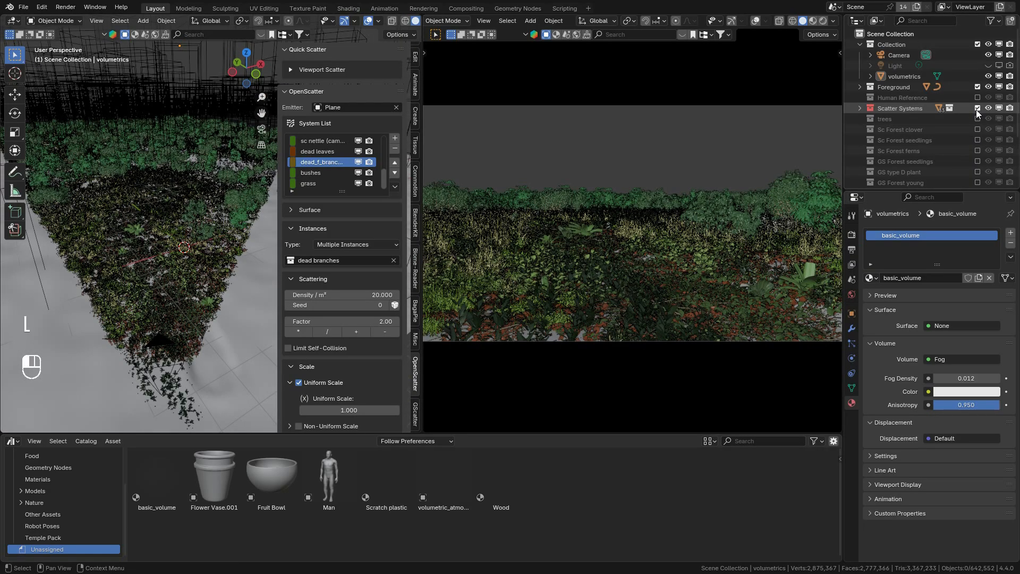